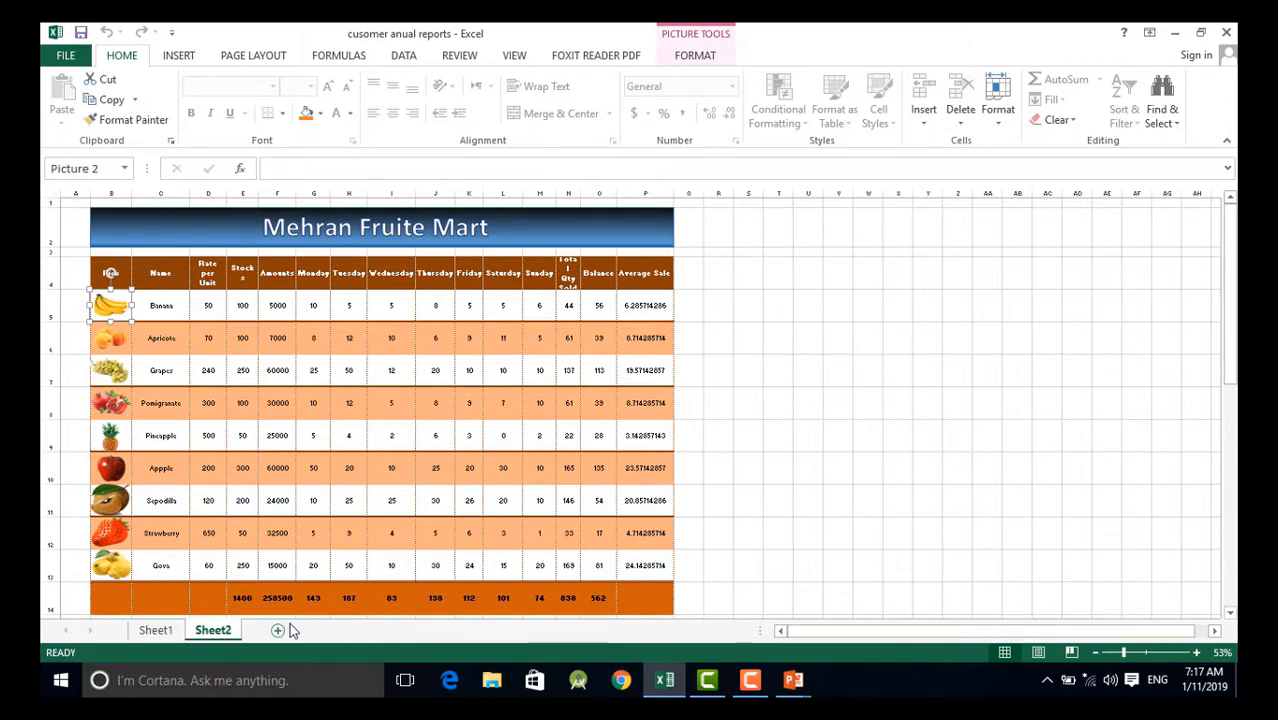
Add a new blank worksheet after Sheet2 in the workbook
click(277, 630)
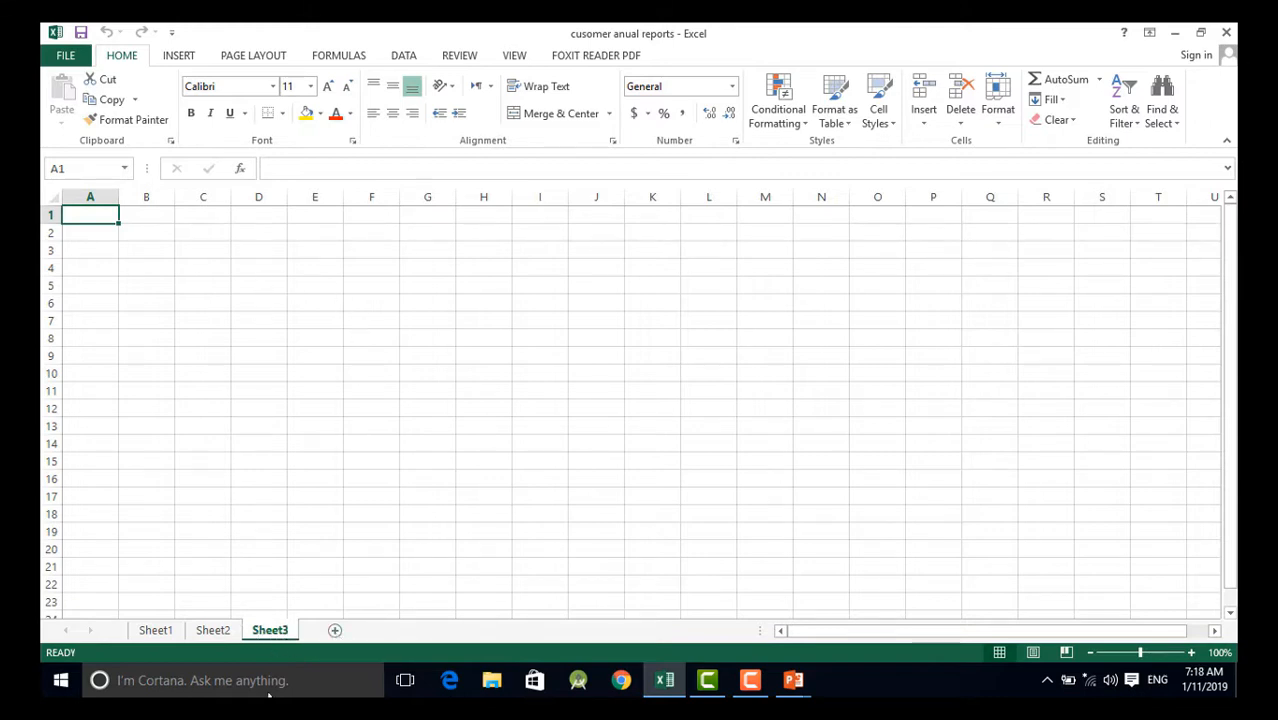
click(144, 262)
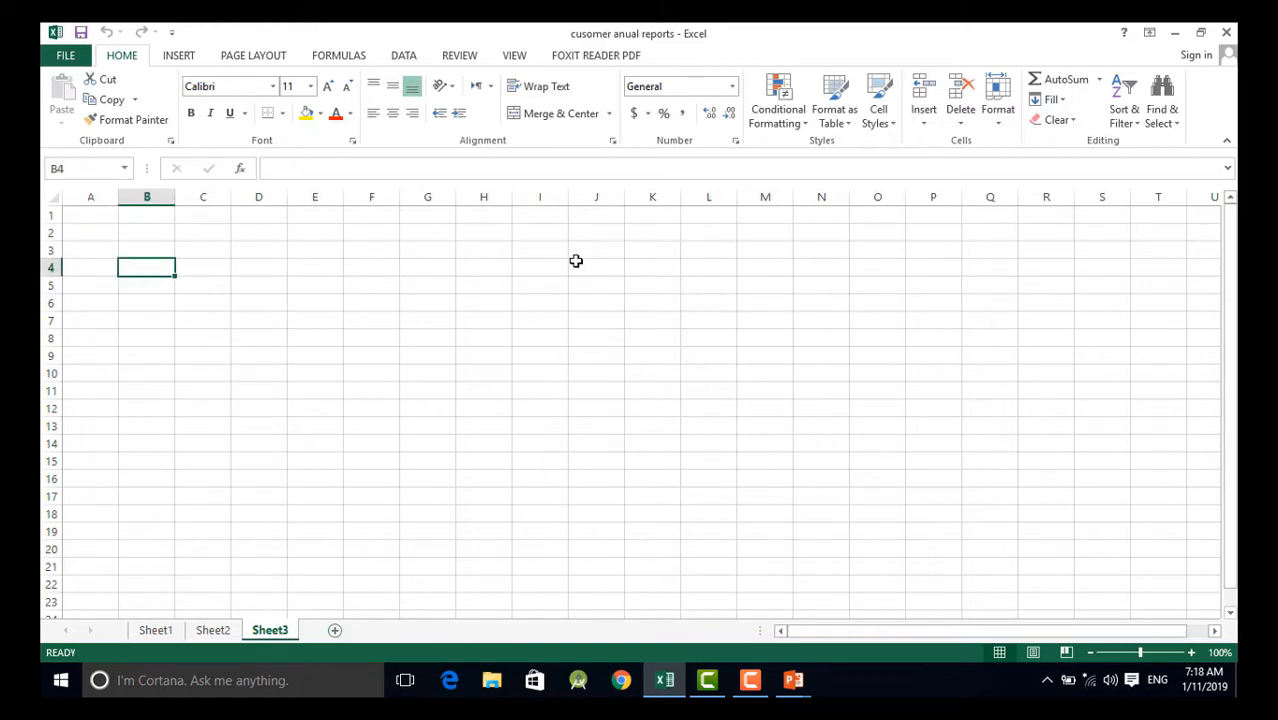
text(sn)
key(Tab)
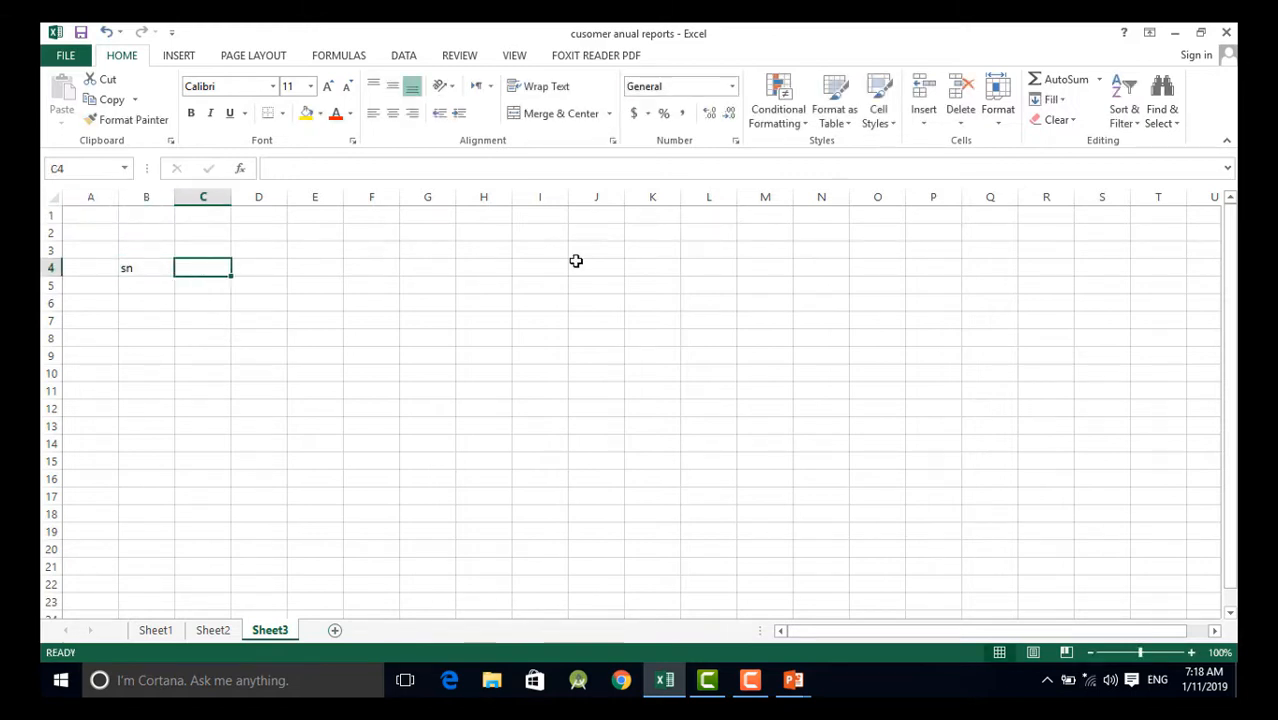
key(BackSpace)
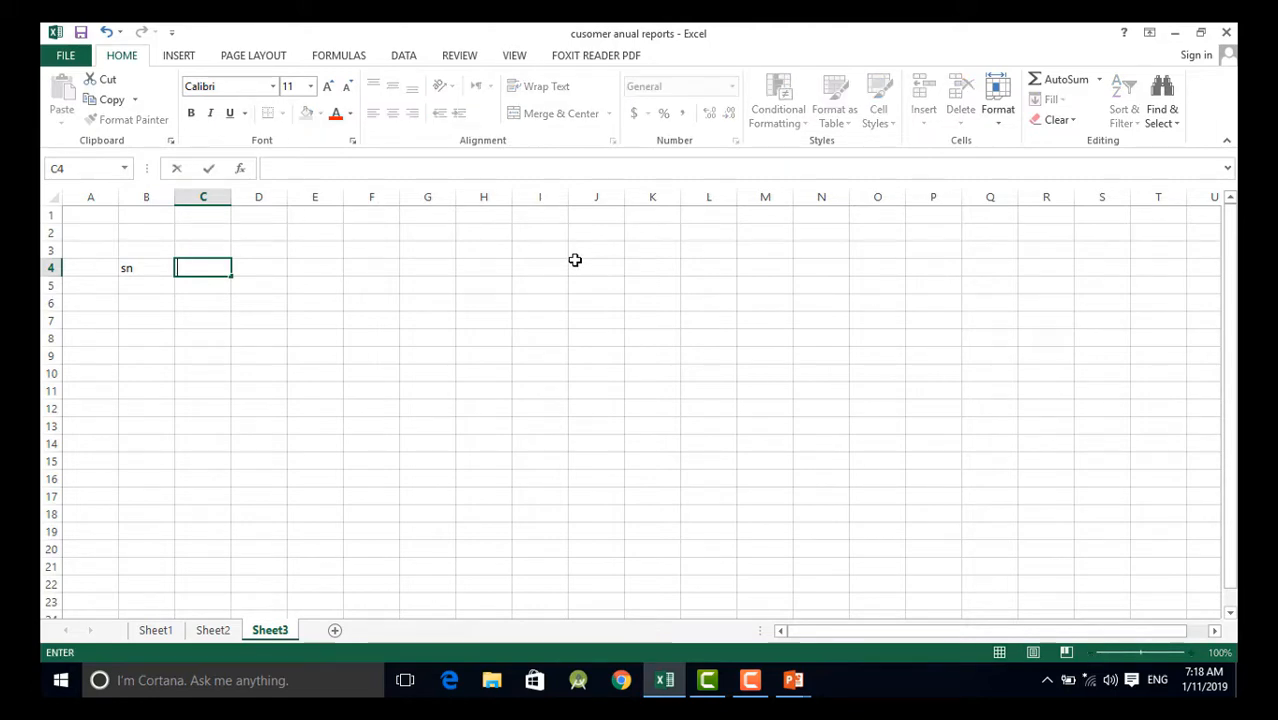
key(Left)
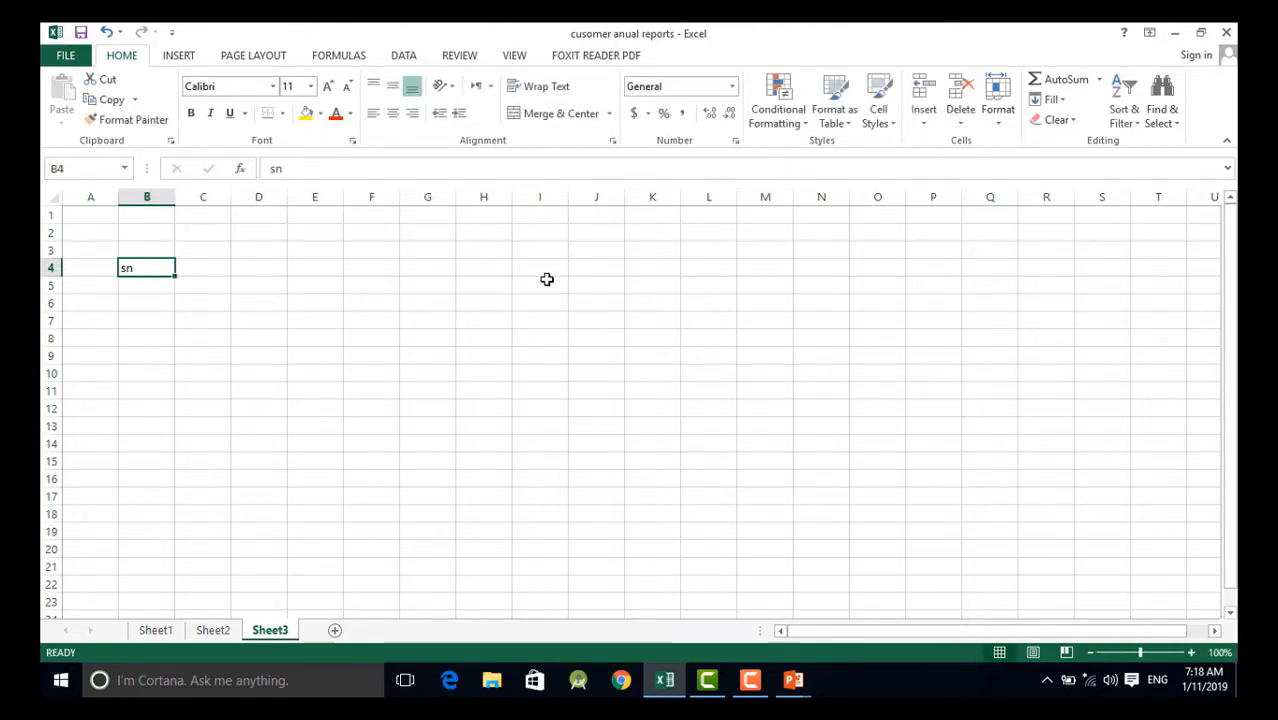
Copy the fruit table on Sheet2 from the Name header through the totals row, cells C4:P14, excluding the pictures
click(210, 632)
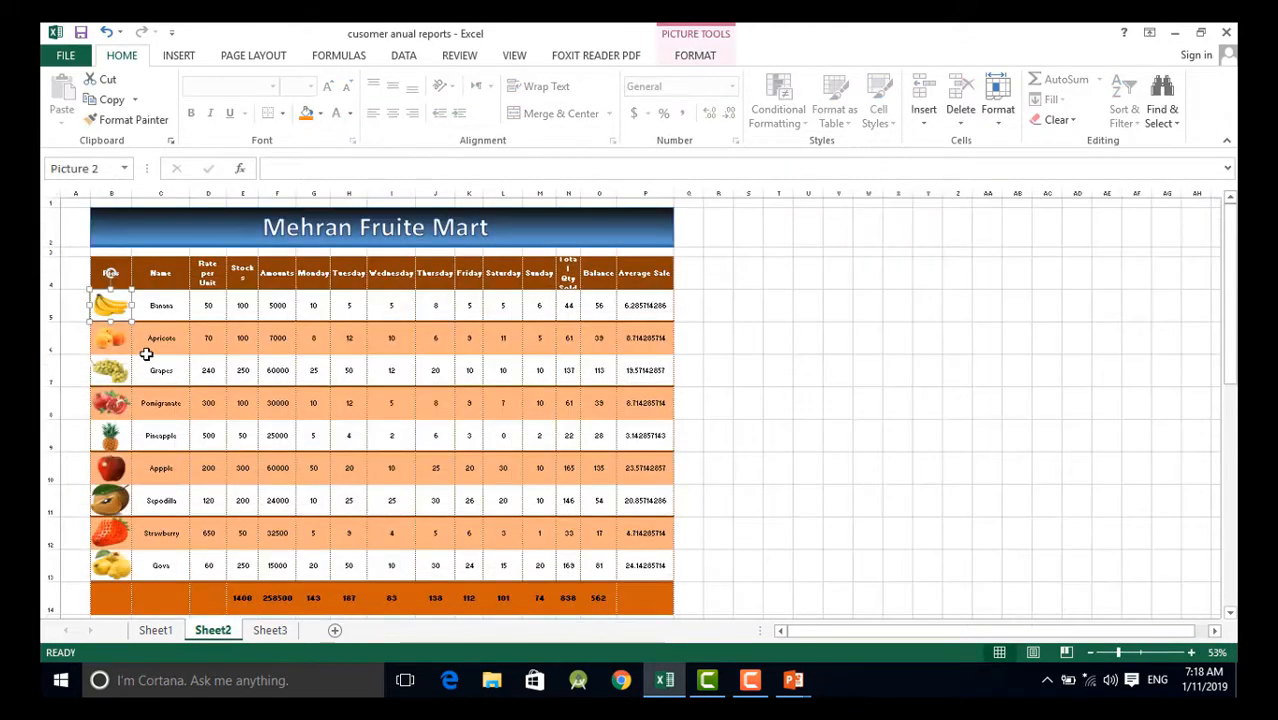
click(207, 280)
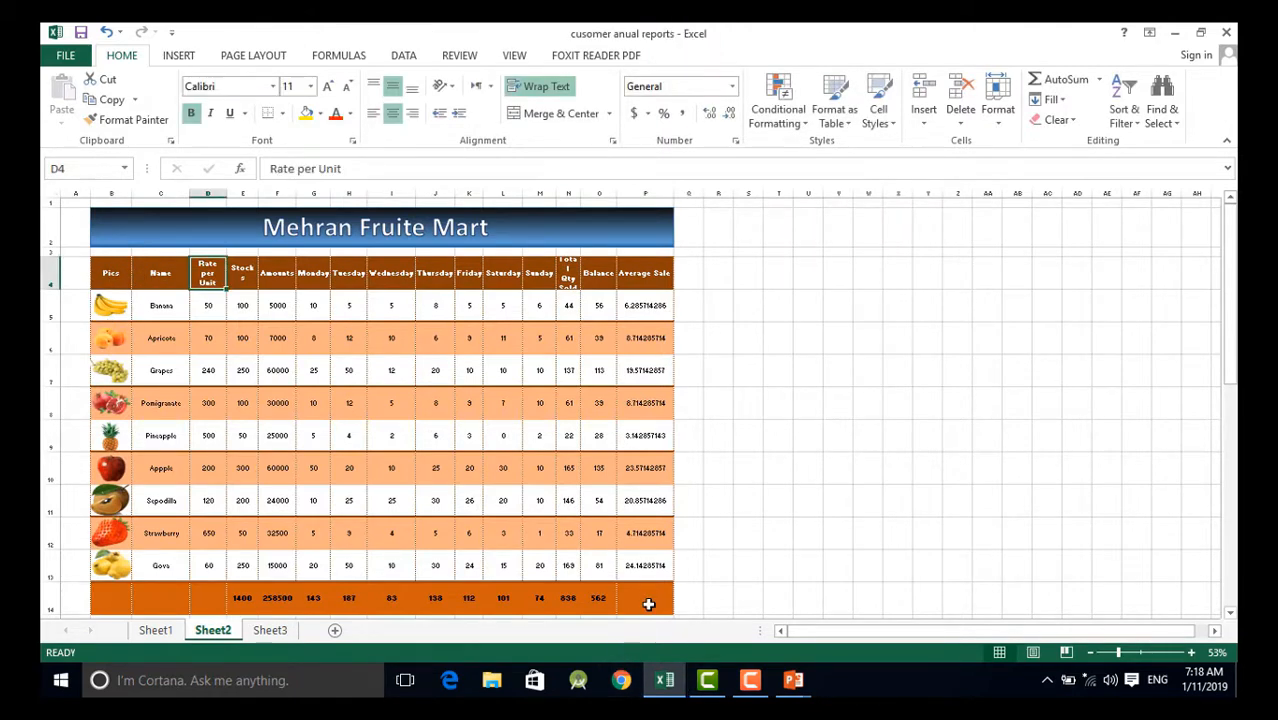
drag(648, 604, 149, 277)
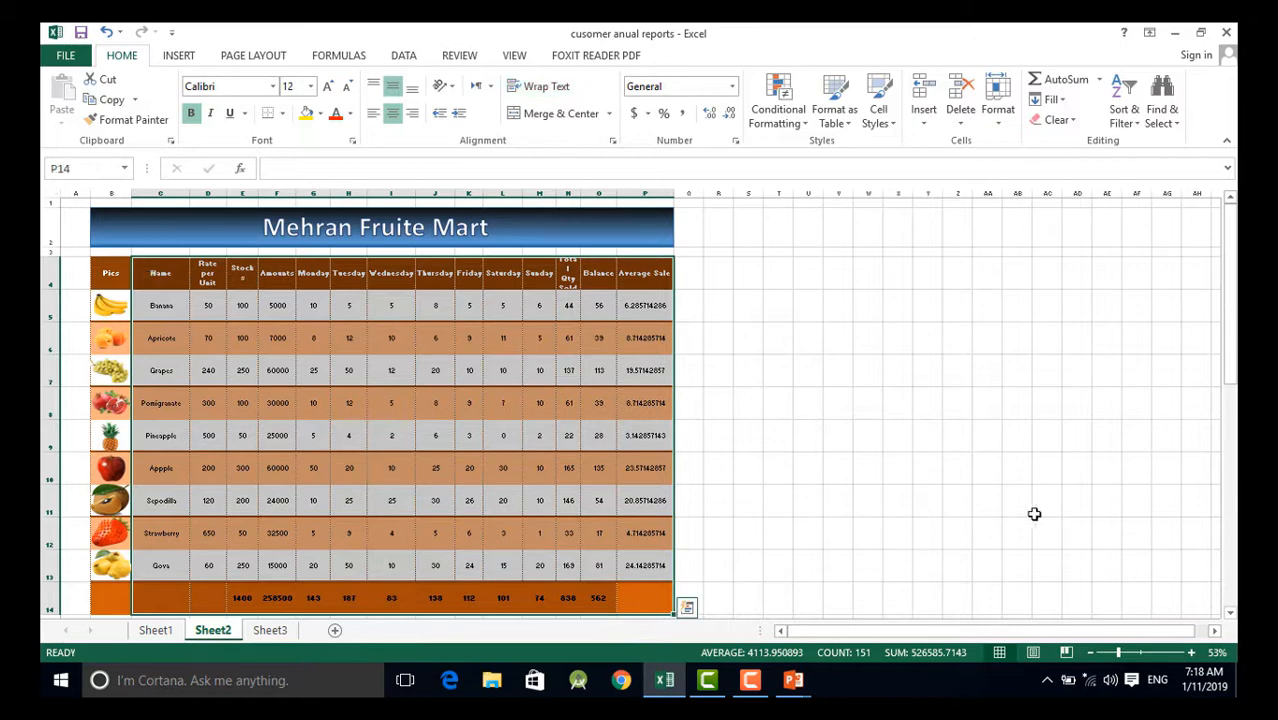
key(ctrl+c)
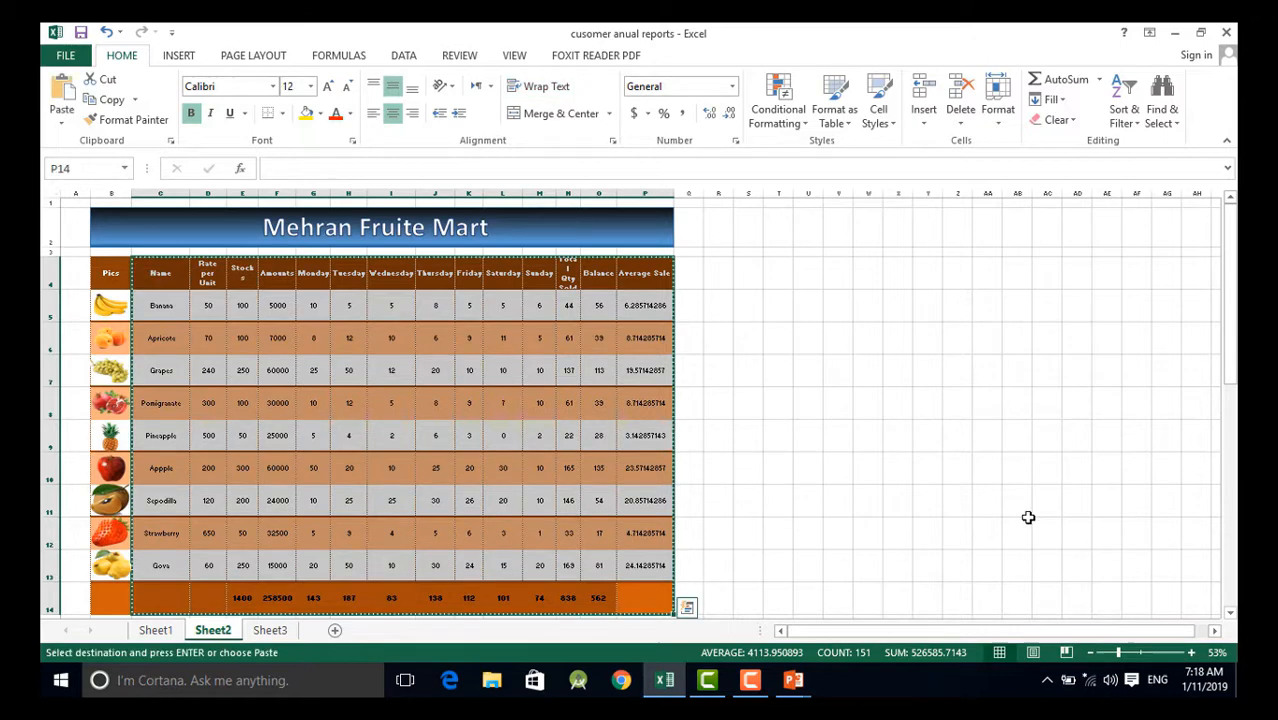
Paste the copied table into Sheet3 at cell C4 as values with number formatting only
click(270, 630)
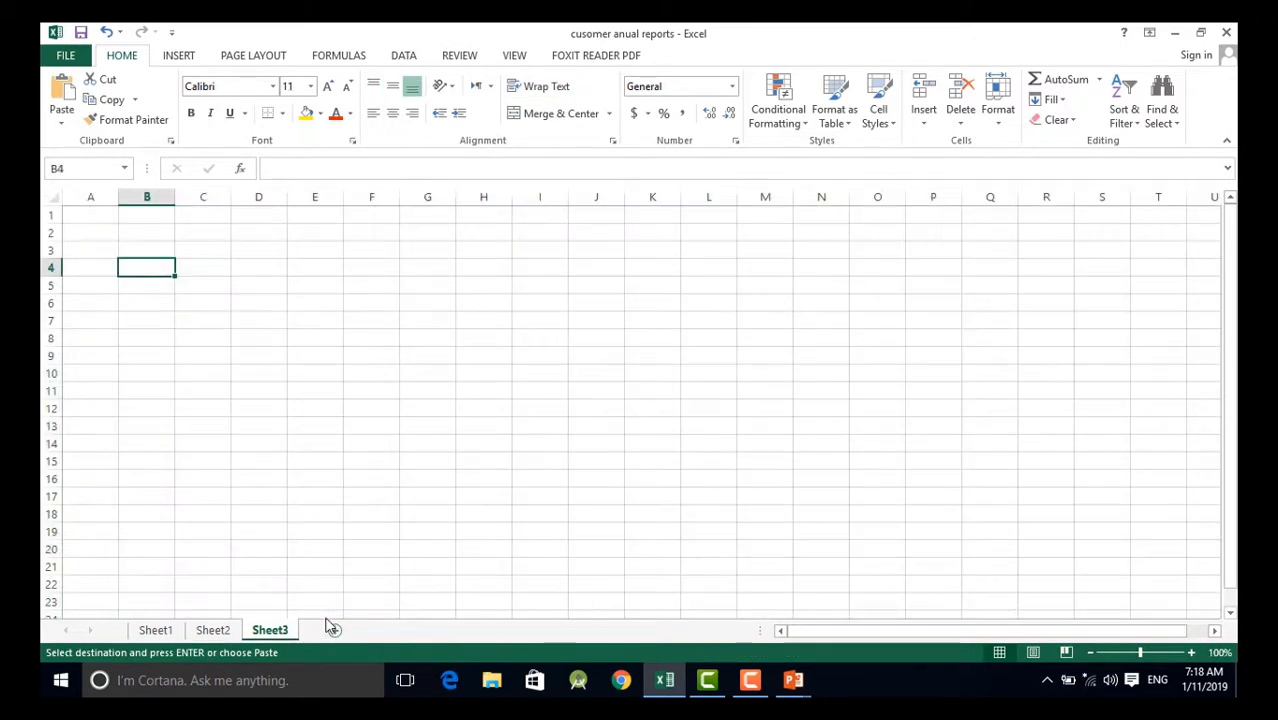
click(213, 265)
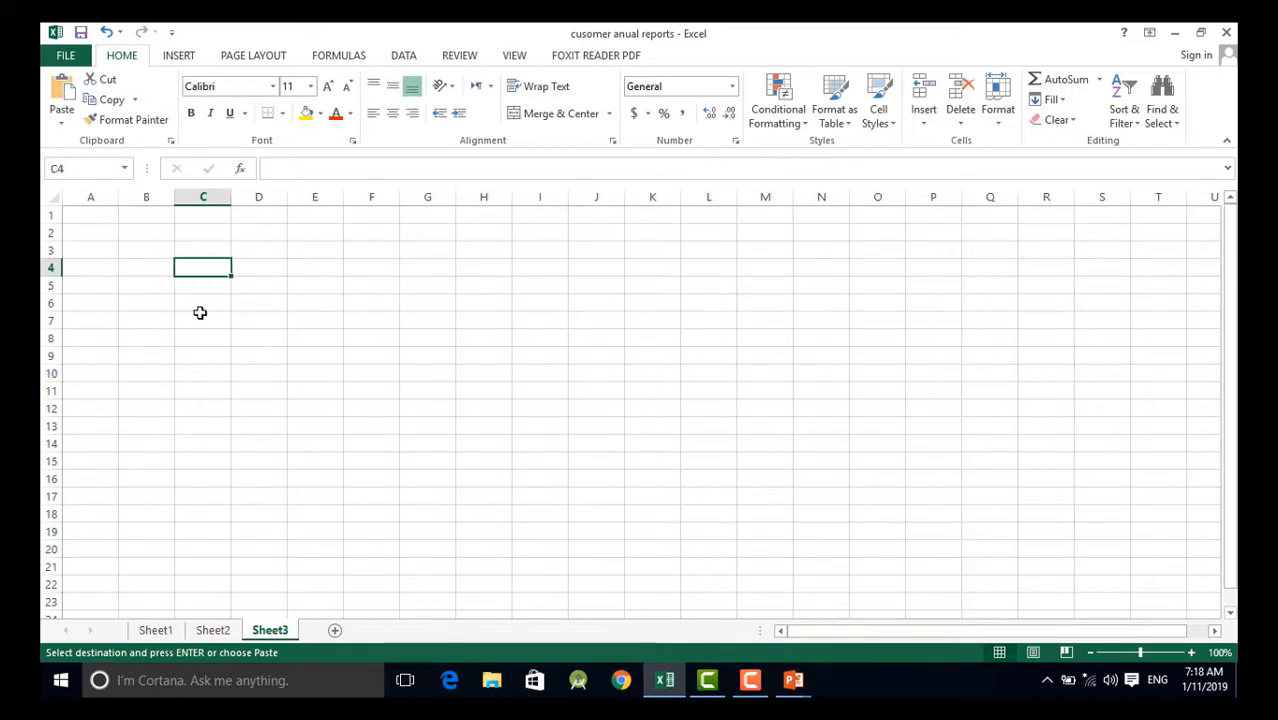
click(61, 117)
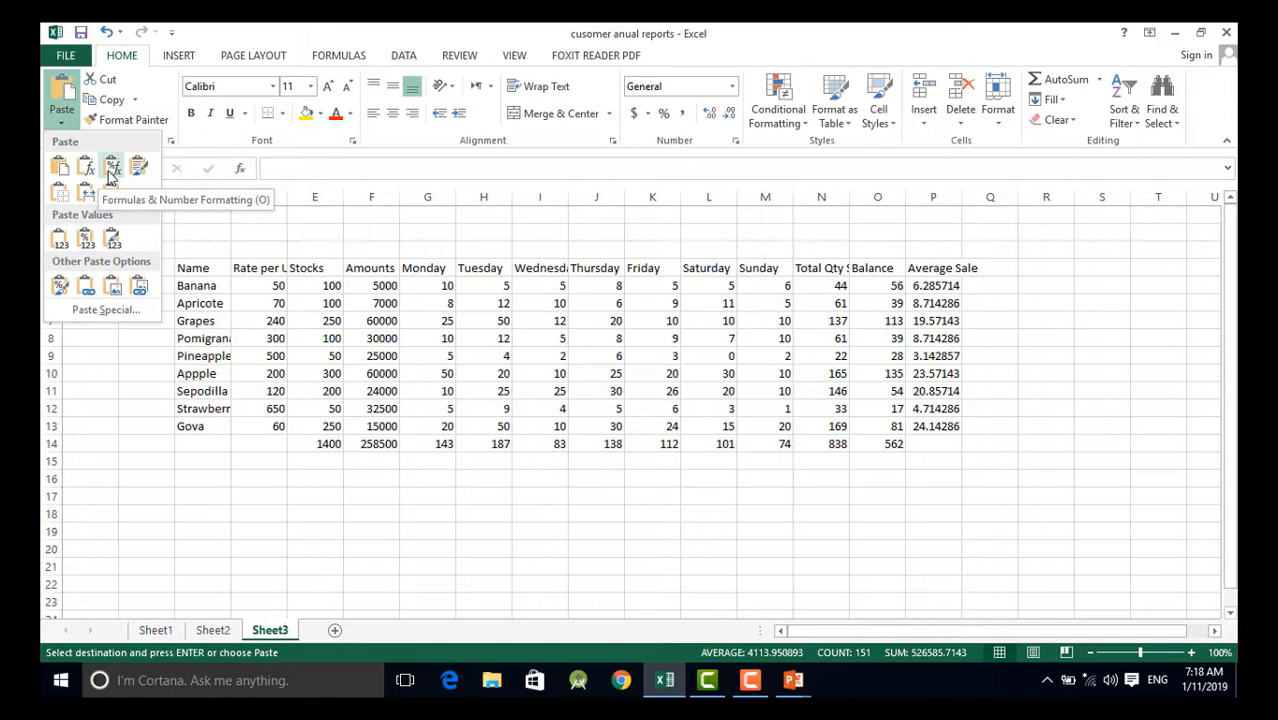
click(87, 241)
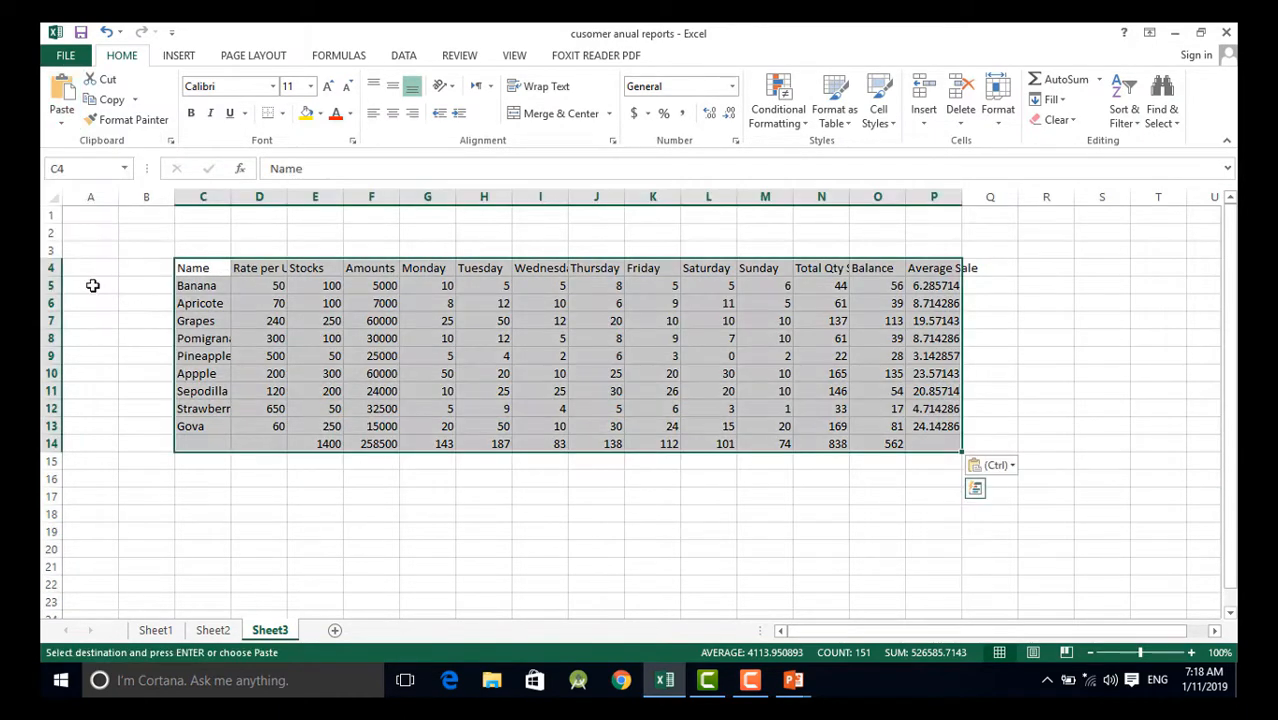
click(356, 535)
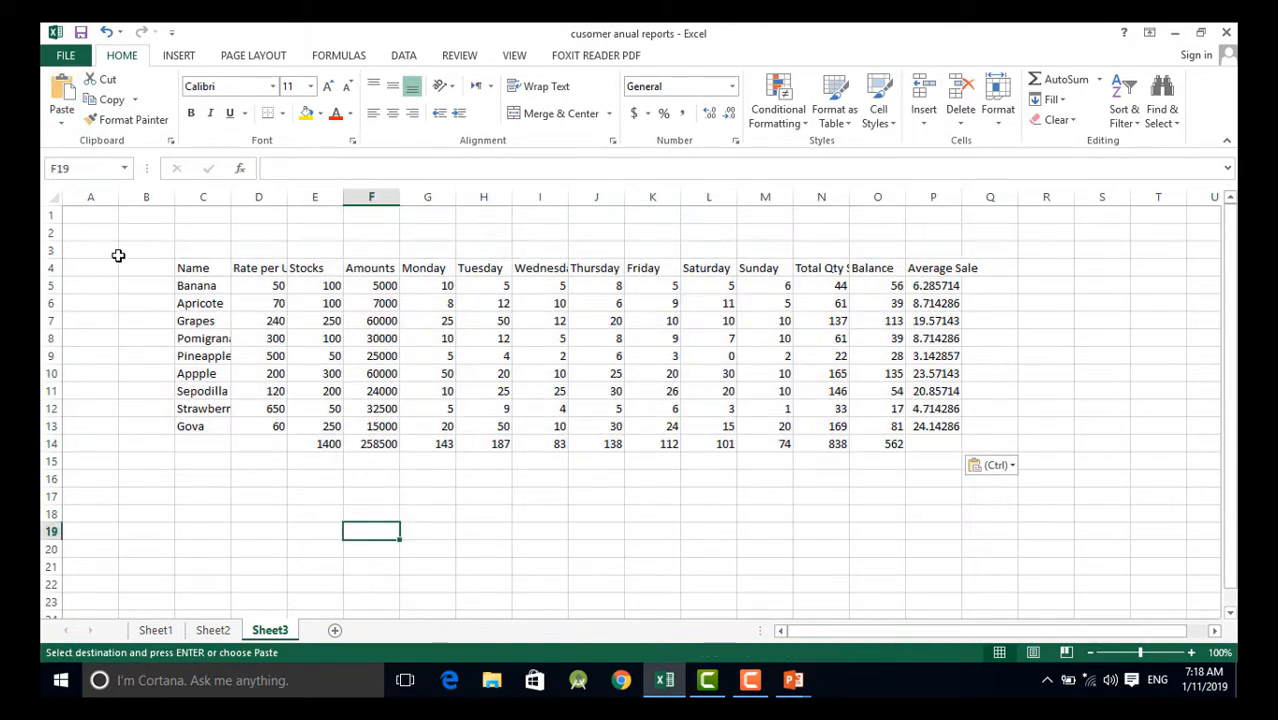
Widen all columns of Sheet3 slightly and uniformly
click(47, 196)
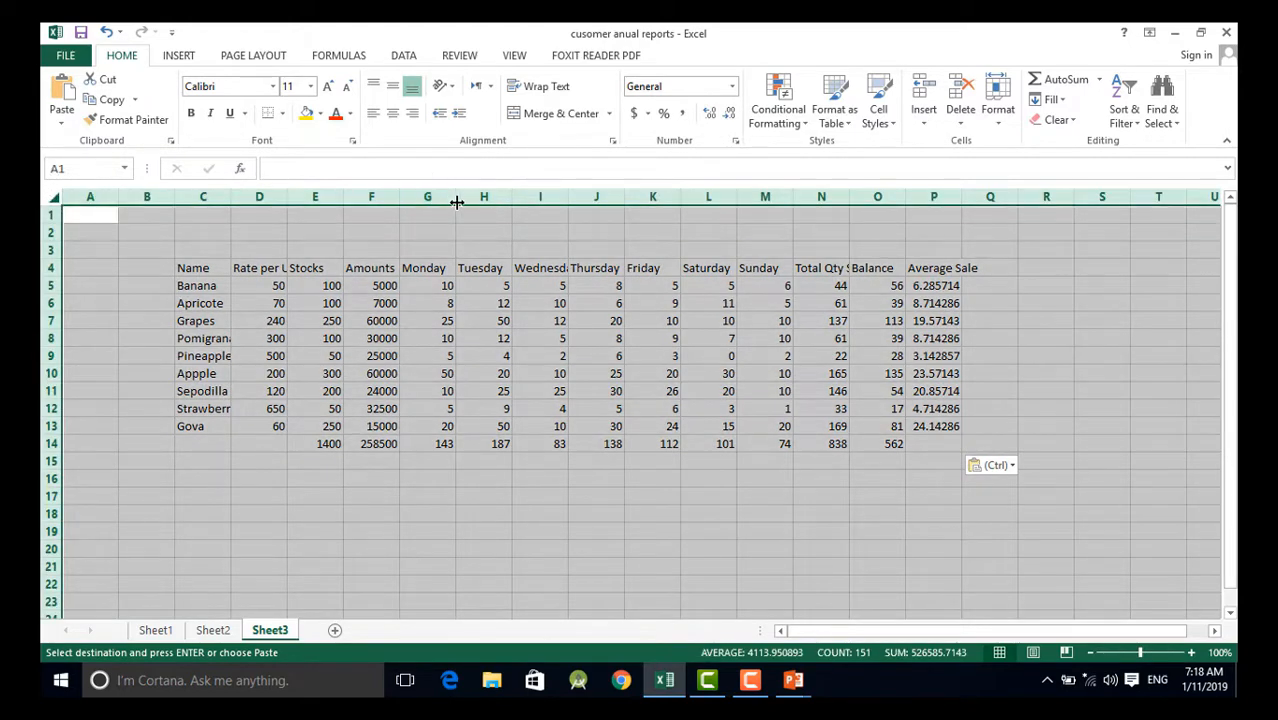
drag(405, 204, 408, 204)
click(542, 472)
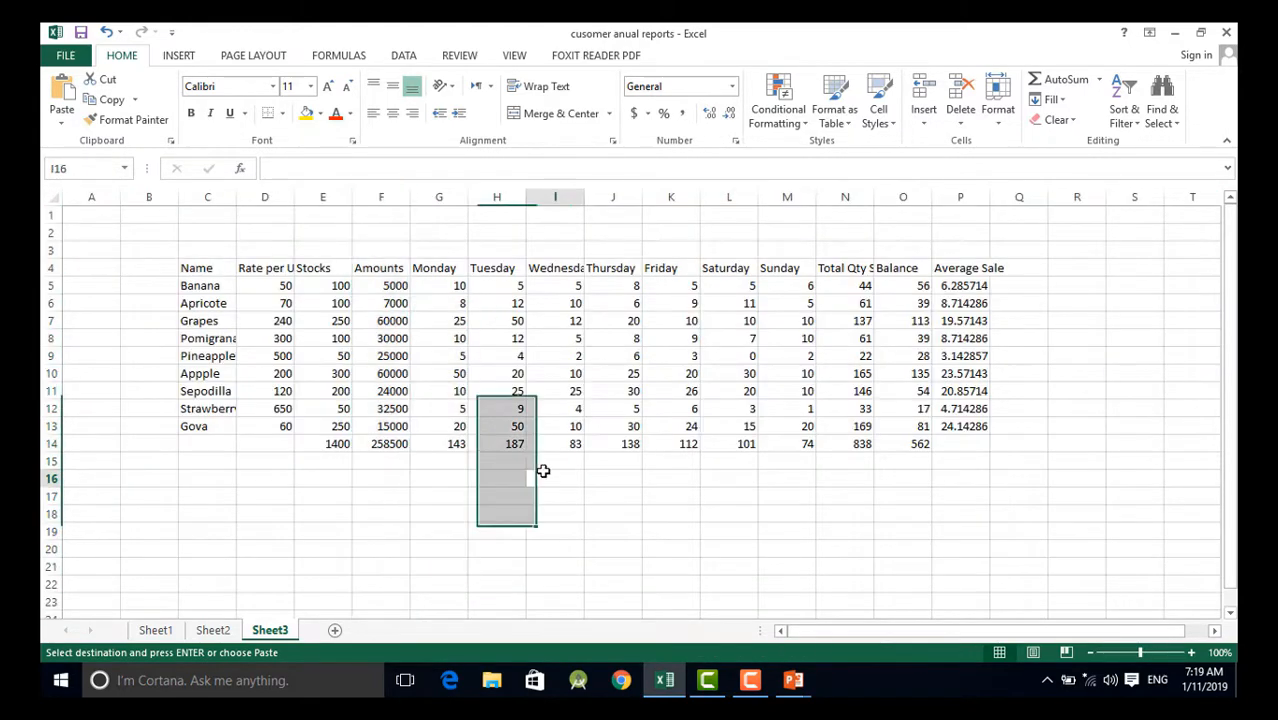
click(192, 321)
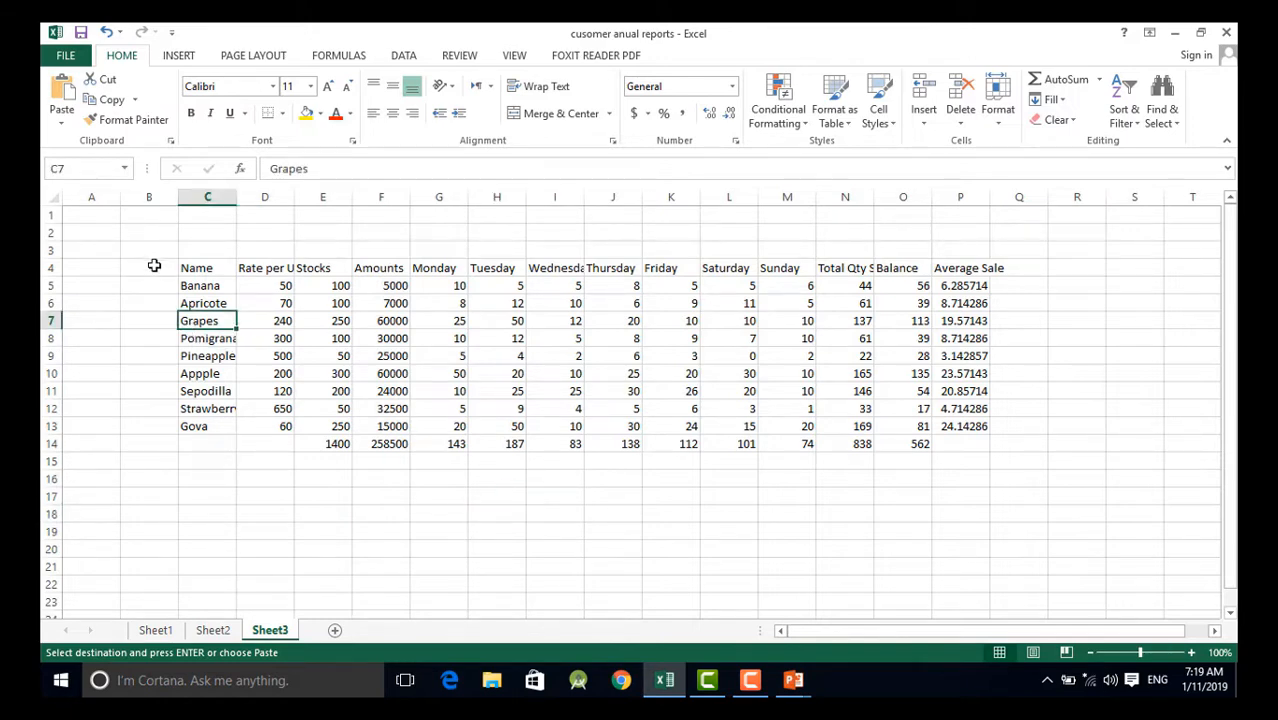
Enter the heading "pic" in cell B4, beside the Name header
click(154, 265)
text(p)
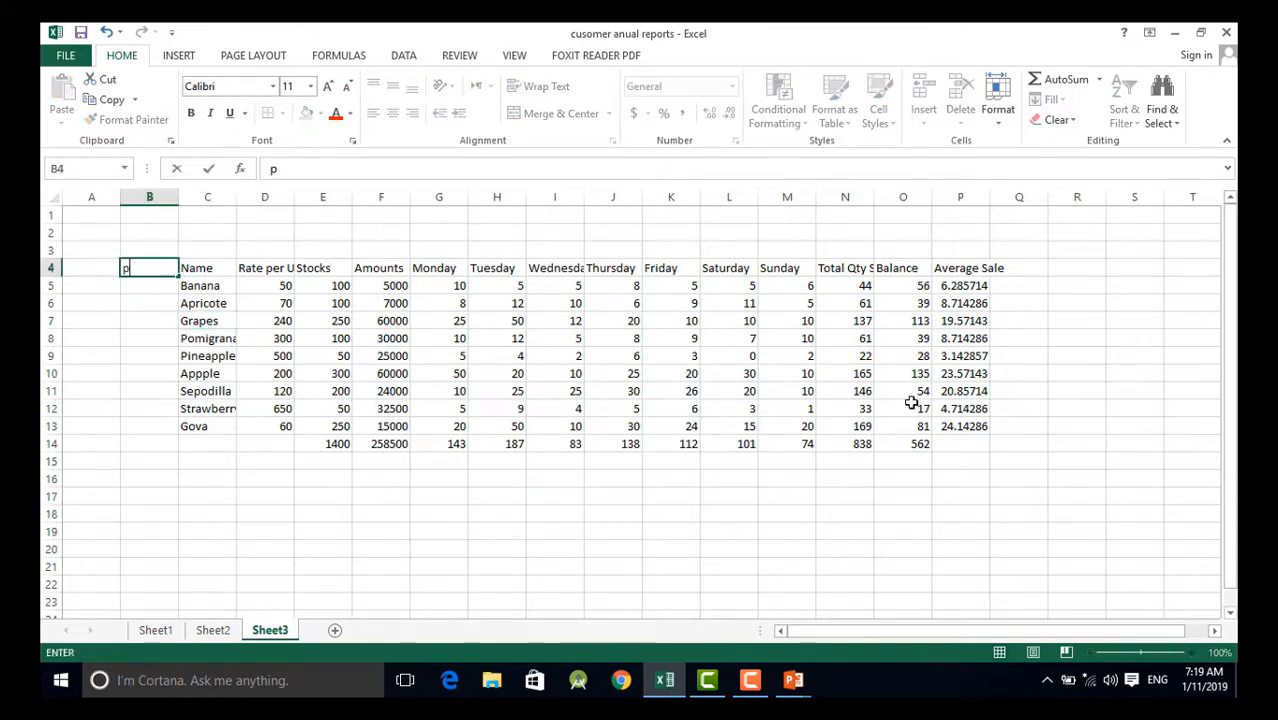
text(ic)
key(Return)
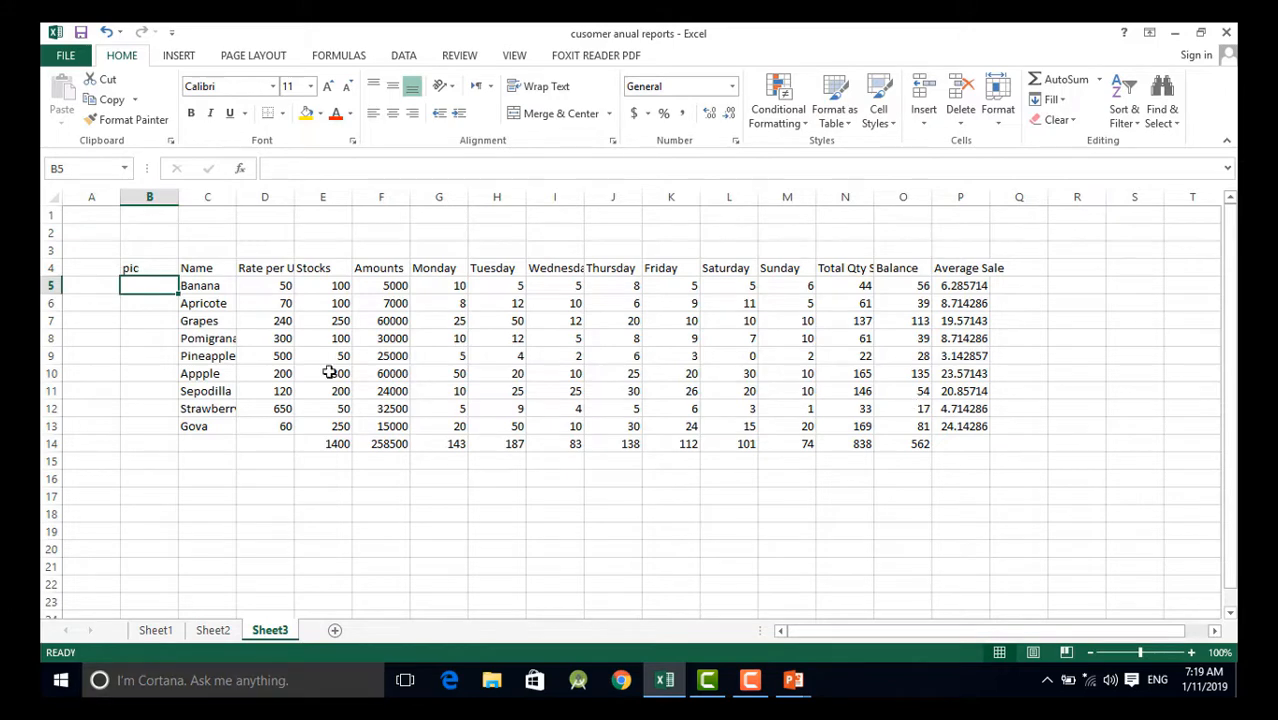
Start inserting pictures at cell B5 and browse on drive F: to Android Apps Developing copied, android images copied, fruits
click(179, 57)
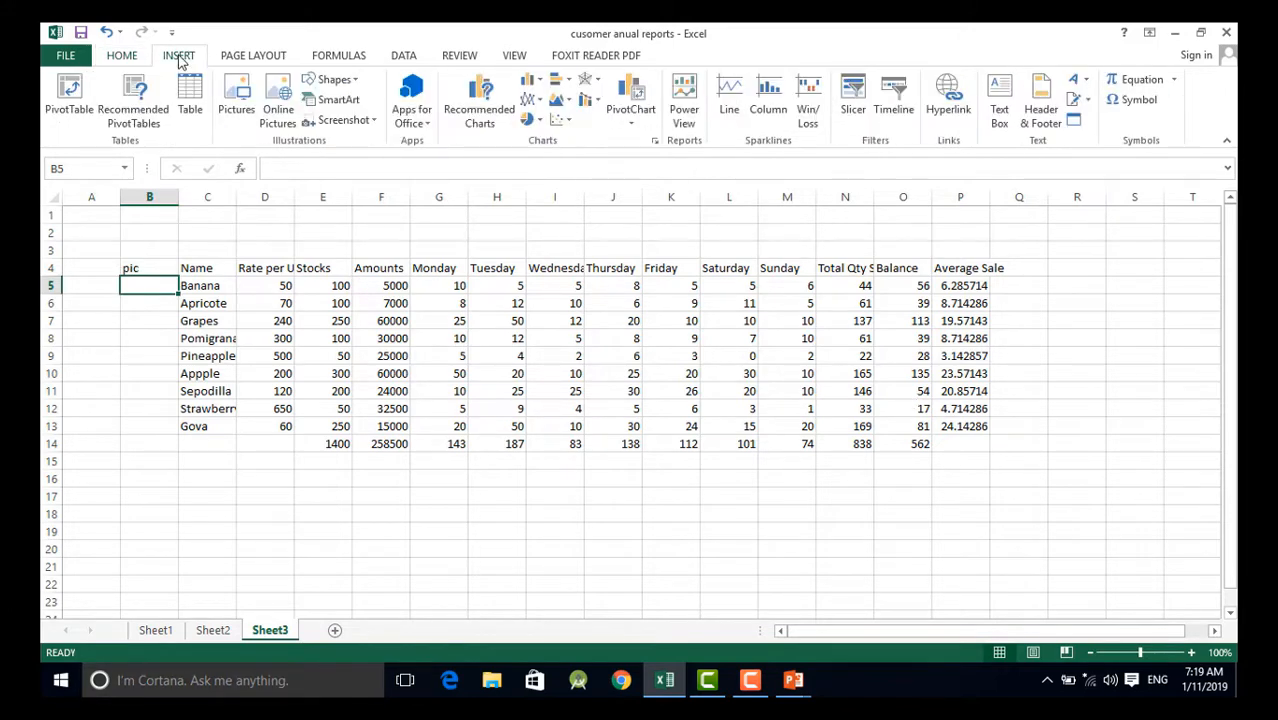
click(236, 104)
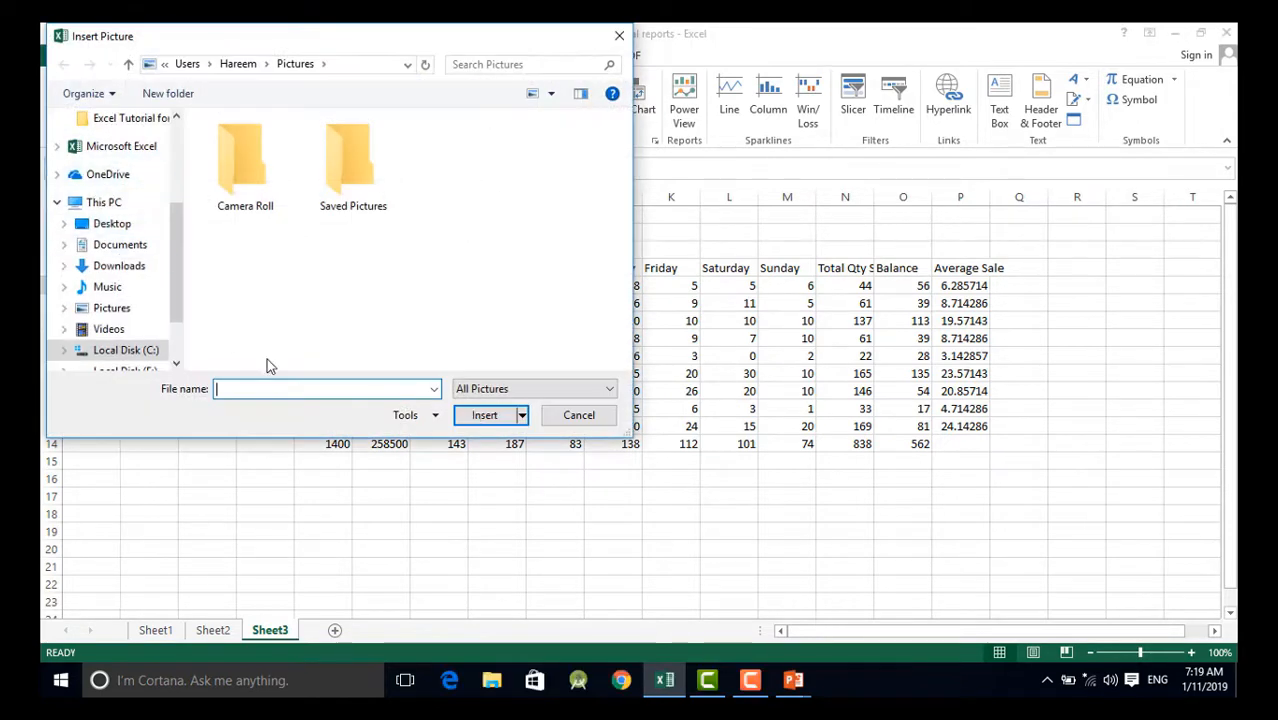
scroll(175, 300, down, 3)
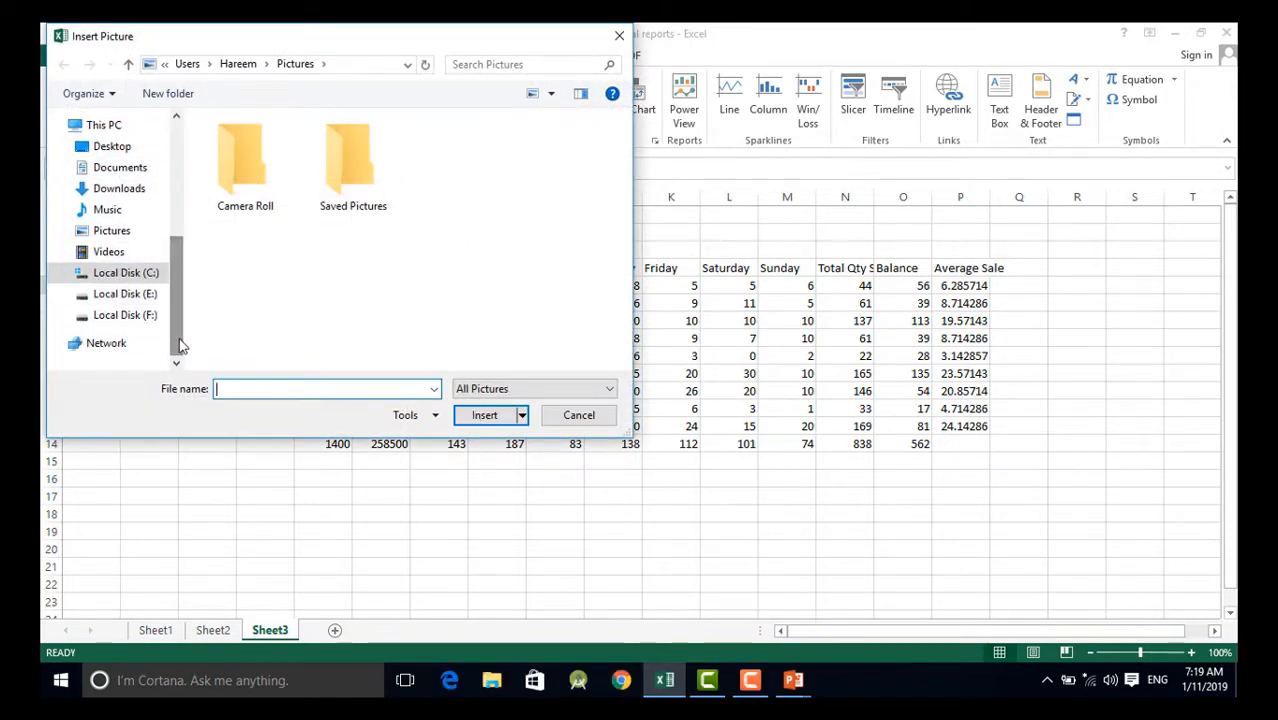
click(150, 293)
click(140, 315)
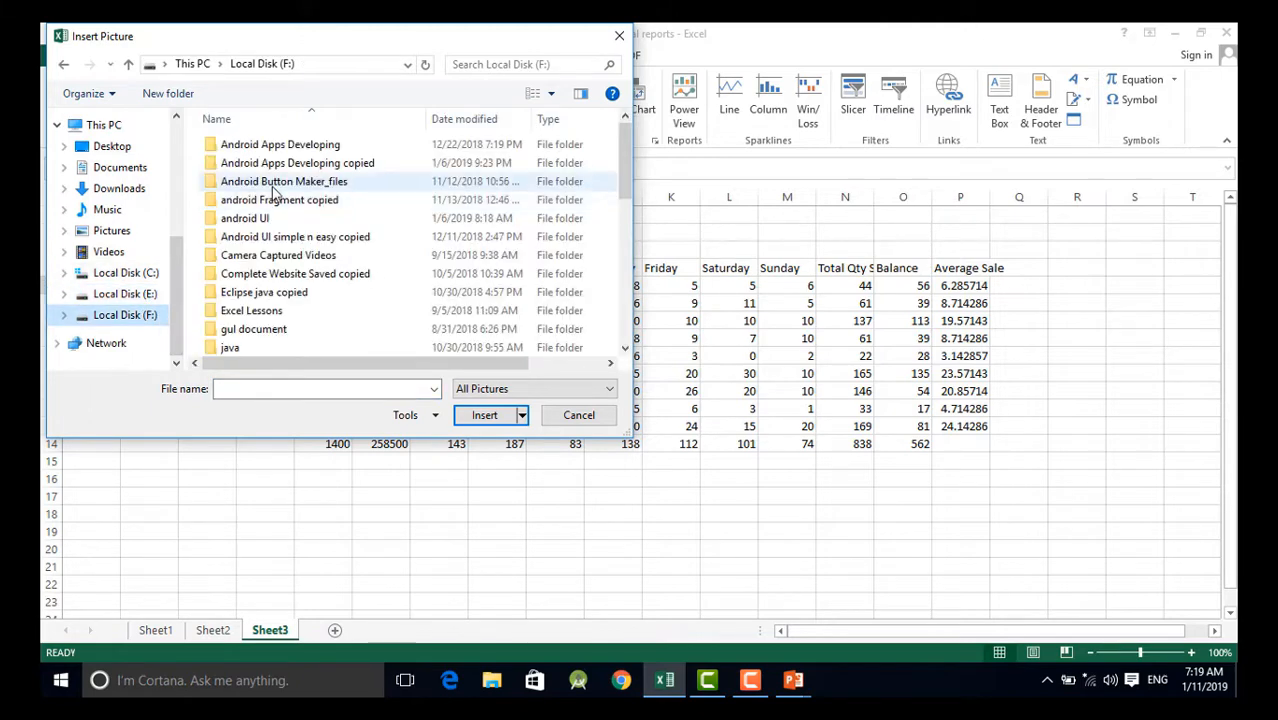
click(292, 170)
double_click(290, 170)
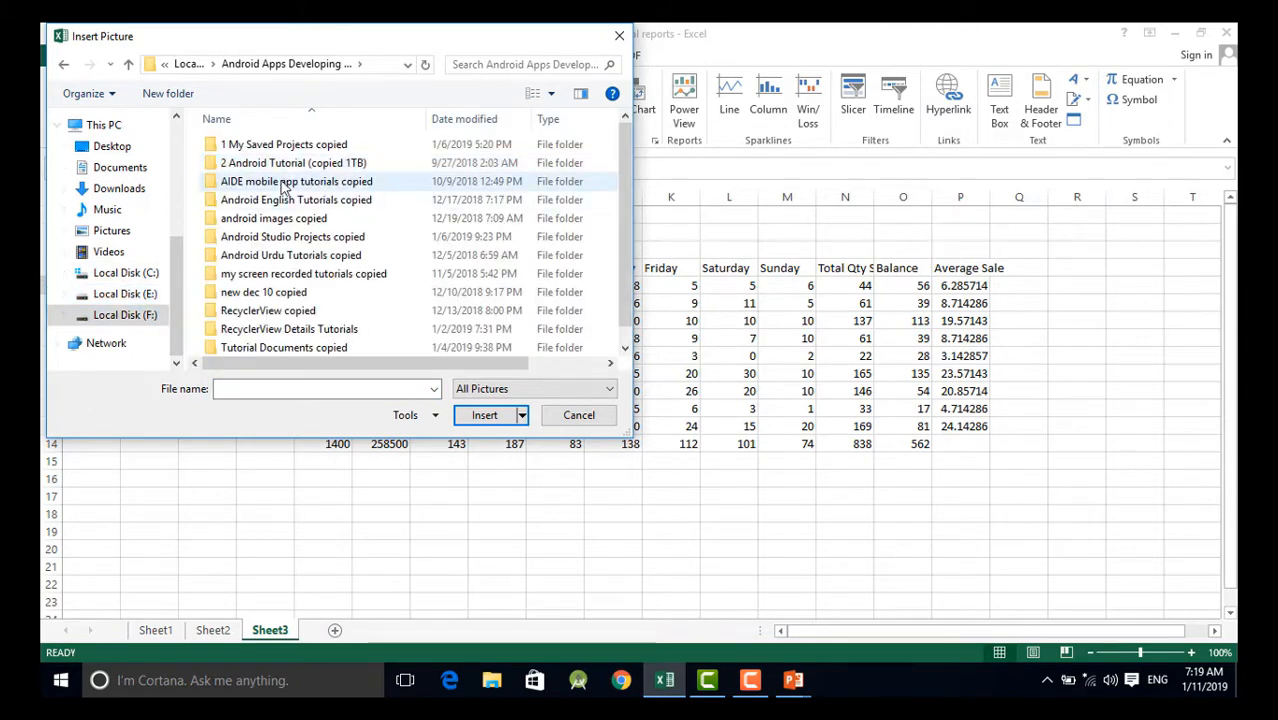
double_click(278, 220)
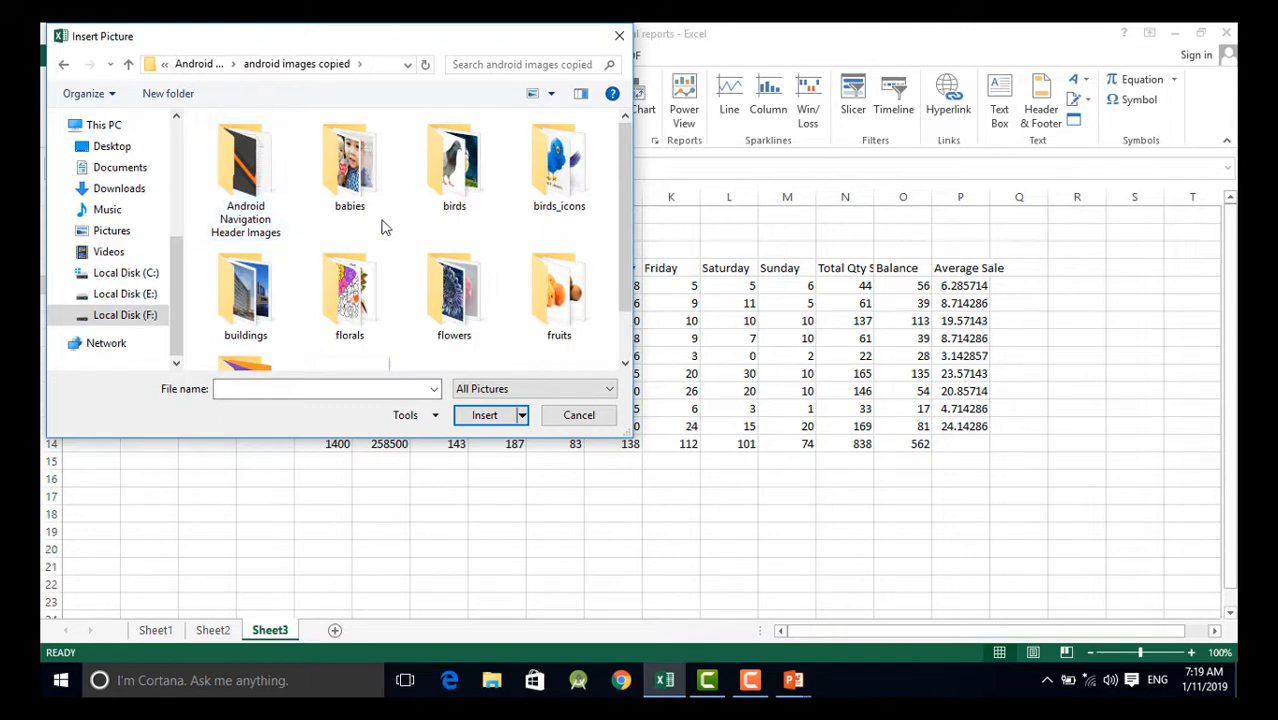
double_click(548, 296)
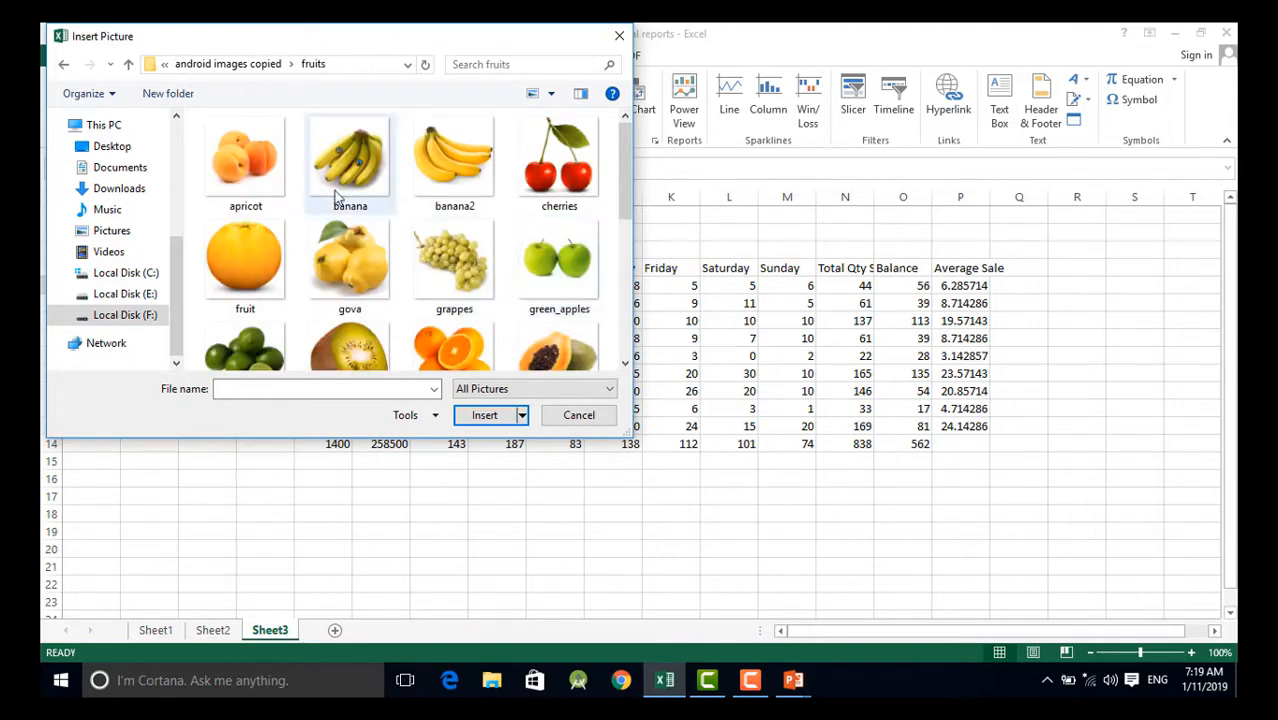
Insert the apricot, banana2, gova, grappes, pineapple, pomigranate, red_apple, sapodilla2 and strawberry pictures together into the sheet
click(437, 162)
ctrl+click(255, 178)
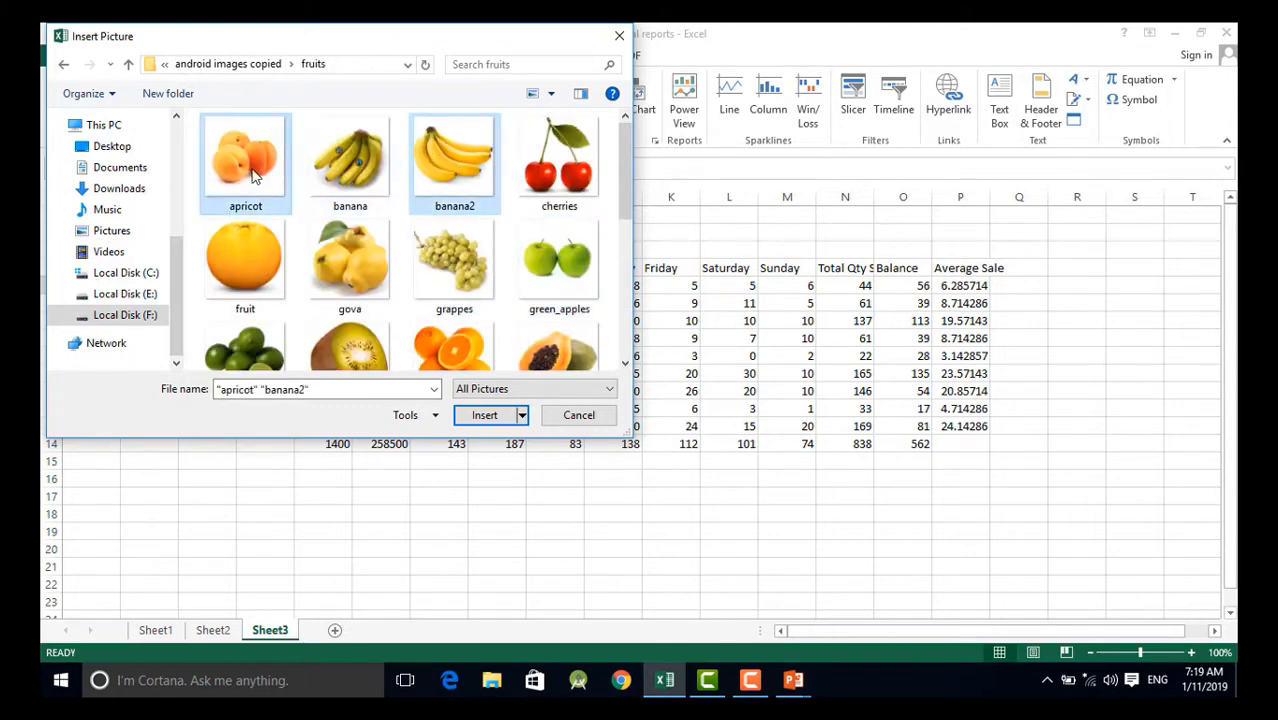
scroll(517, 210, down, 1)
scroll(517, 208, up, 1)
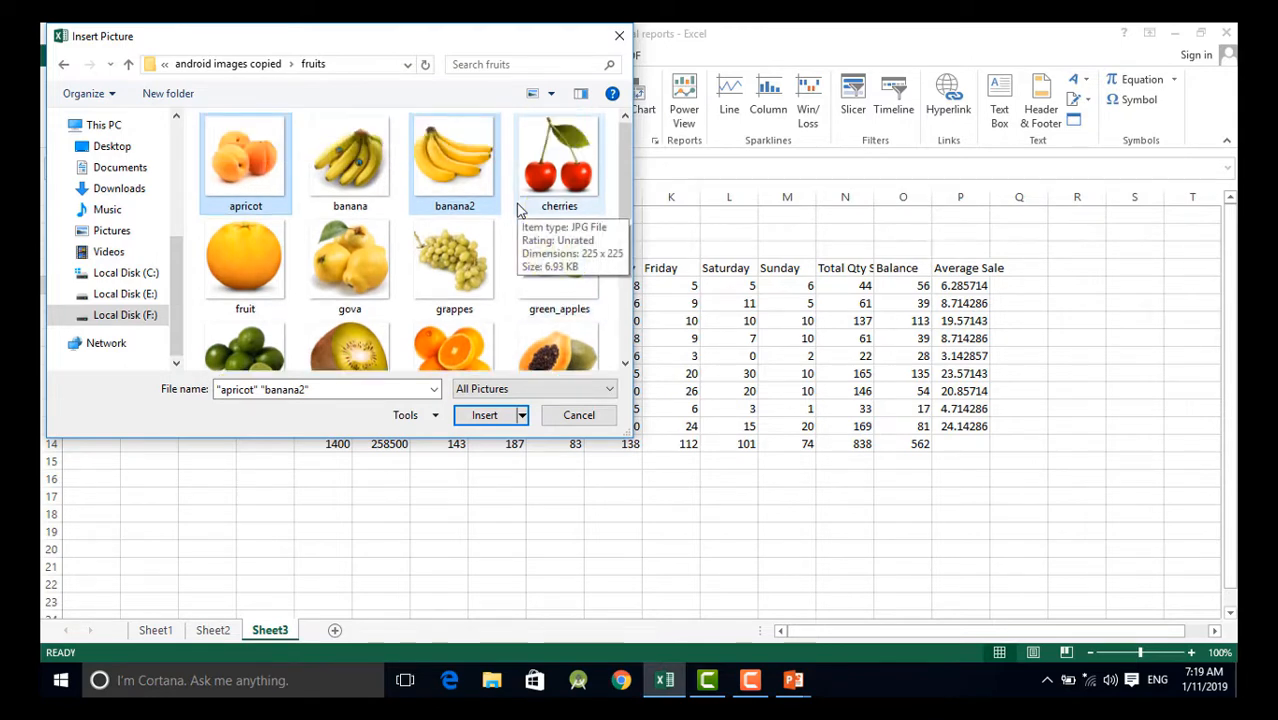
scroll(516, 203, down, 1)
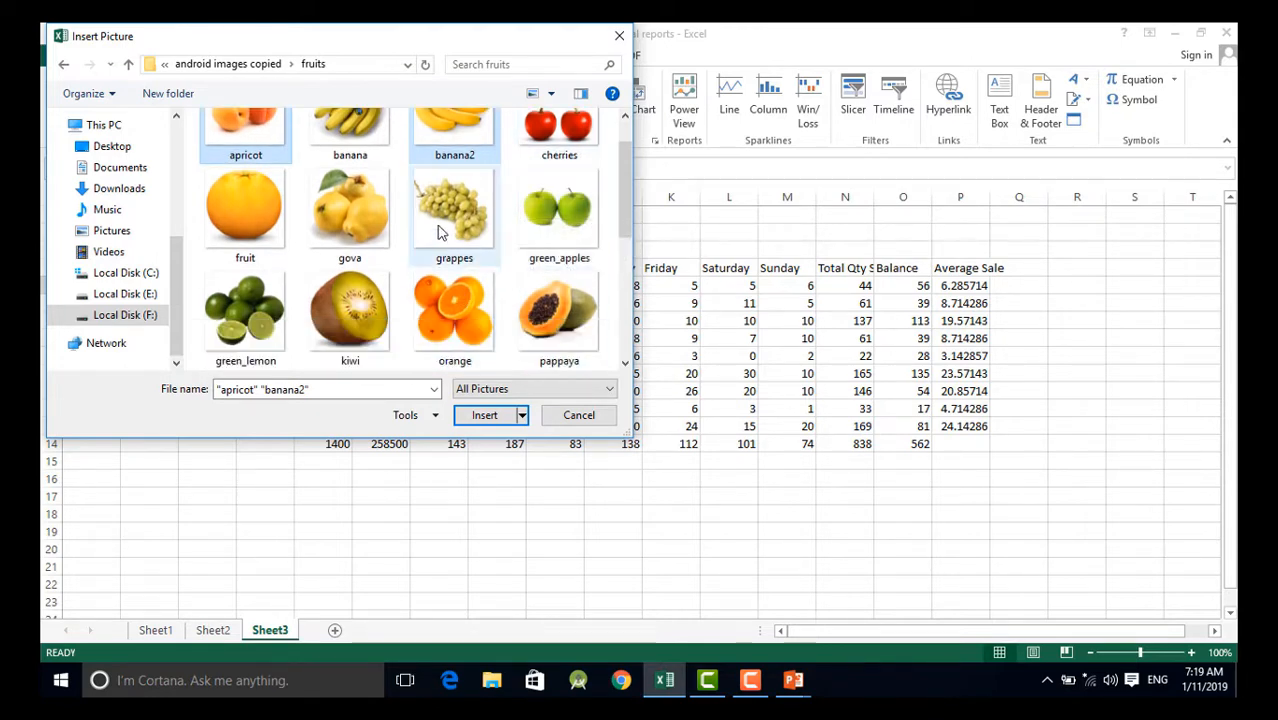
ctrl+click(468, 222)
ctrl+click(353, 224)
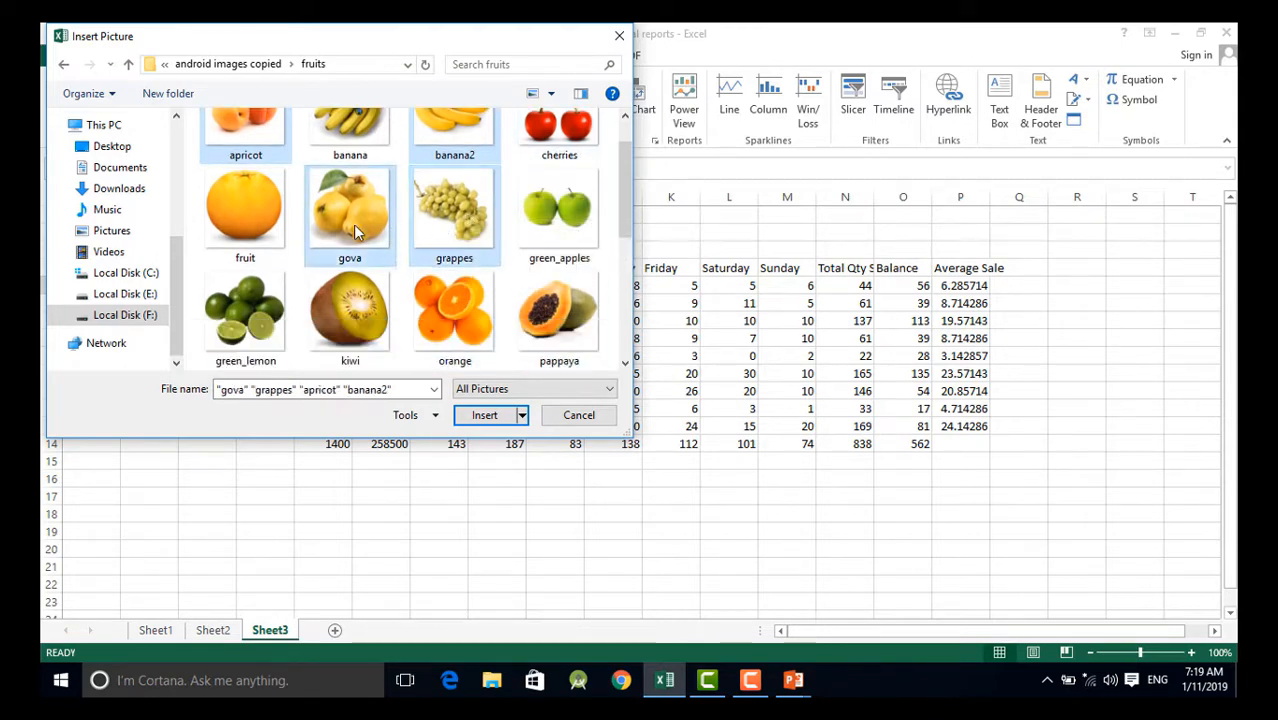
scroll(480, 323, down, 1)
ctrl+click(455, 335)
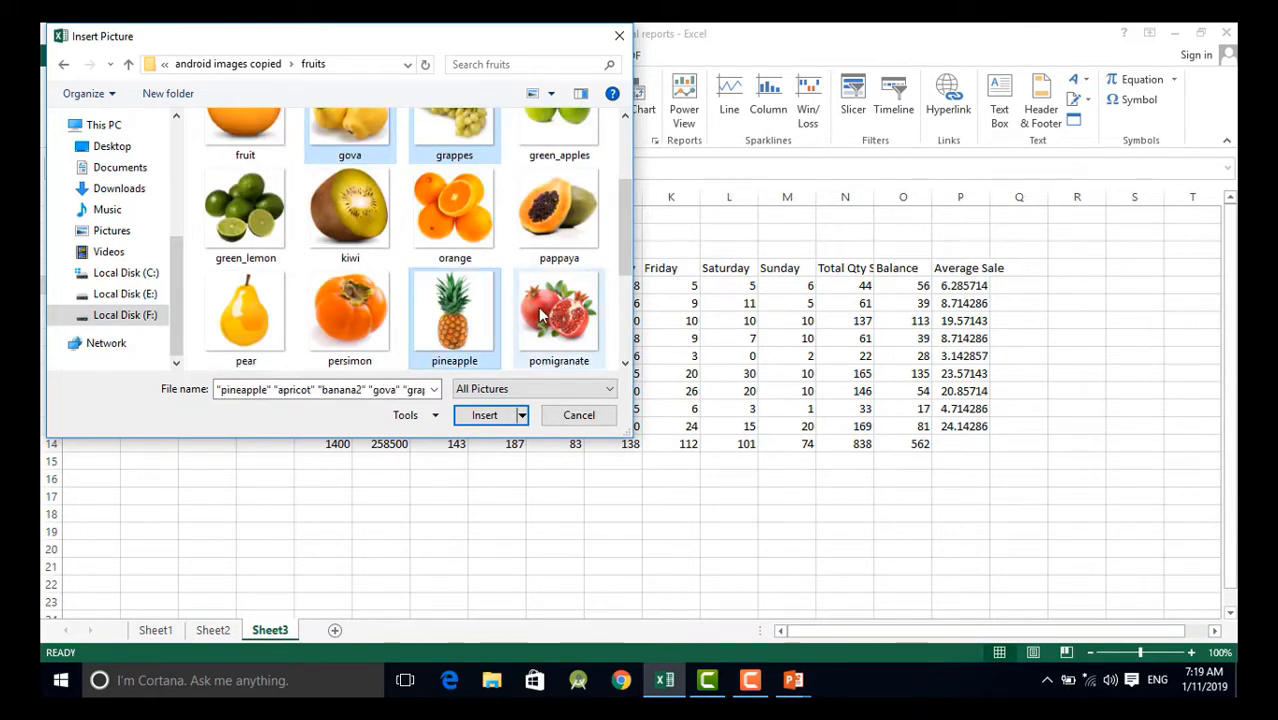
ctrl+click(540, 316)
scroll(535, 315, down, 1)
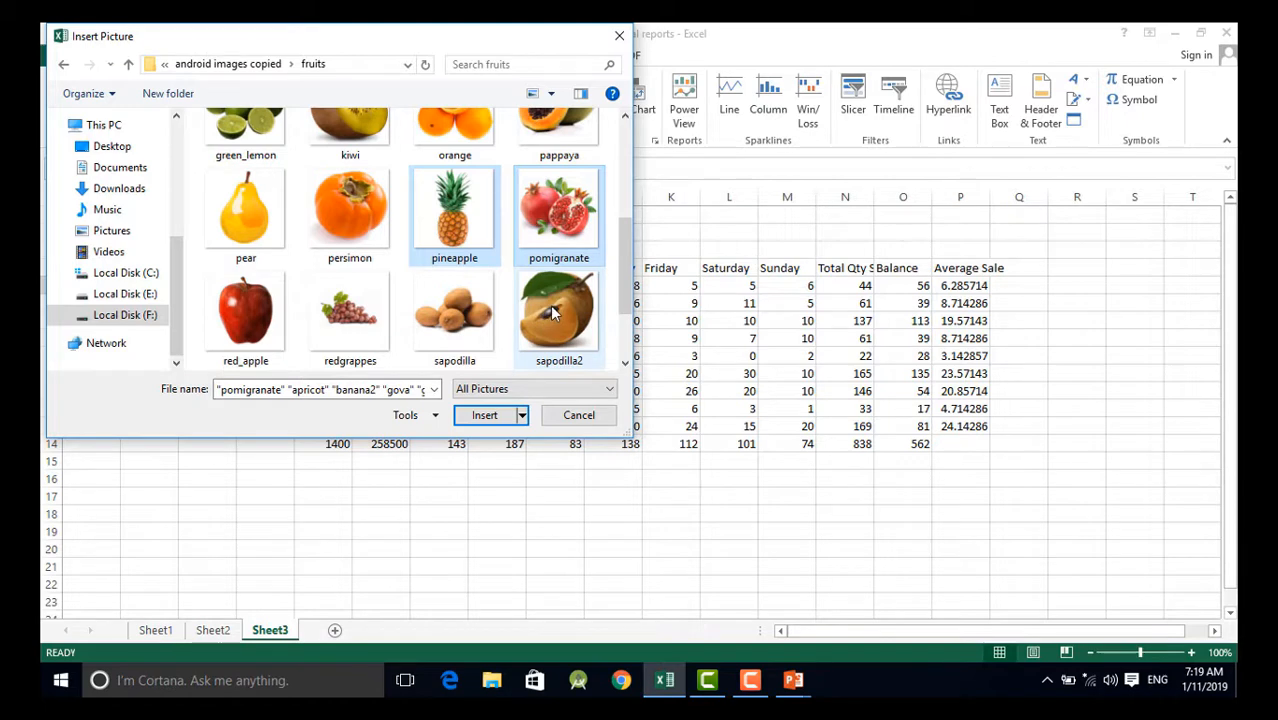
ctrl+click(553, 313)
ctrl+click(242, 322)
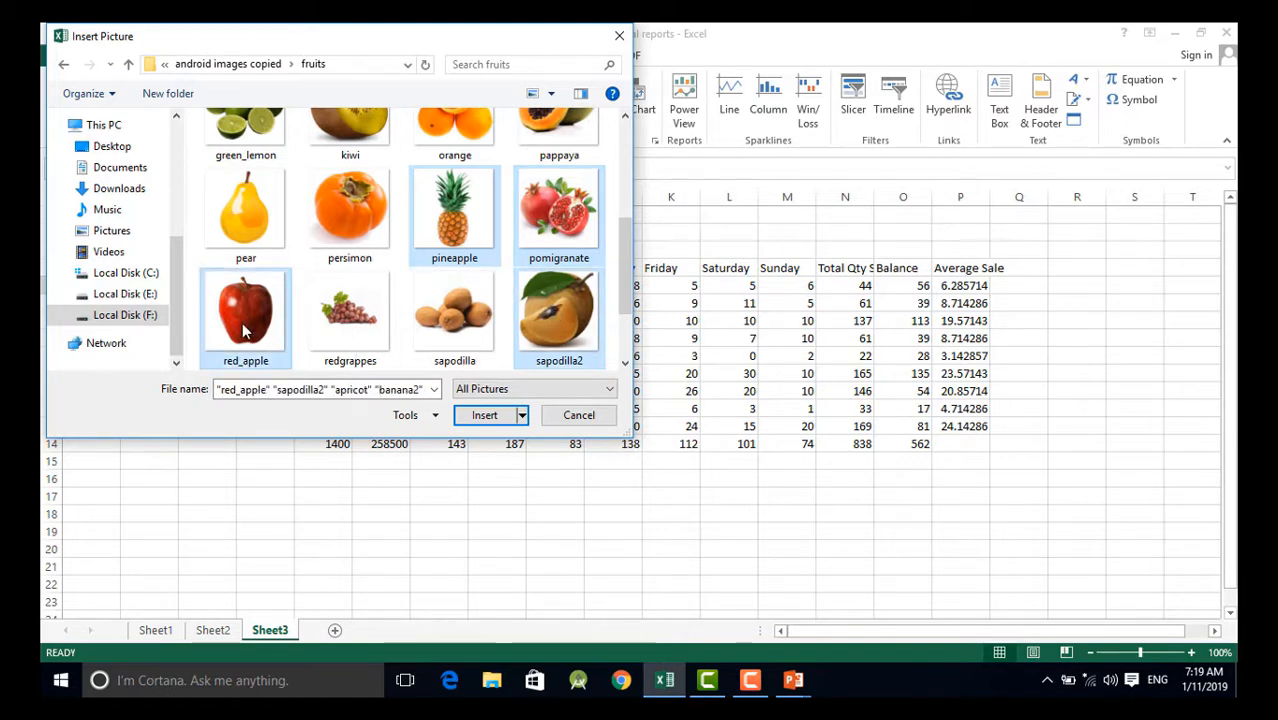
scroll(404, 343, down, 1)
ctrl+click(252, 322)
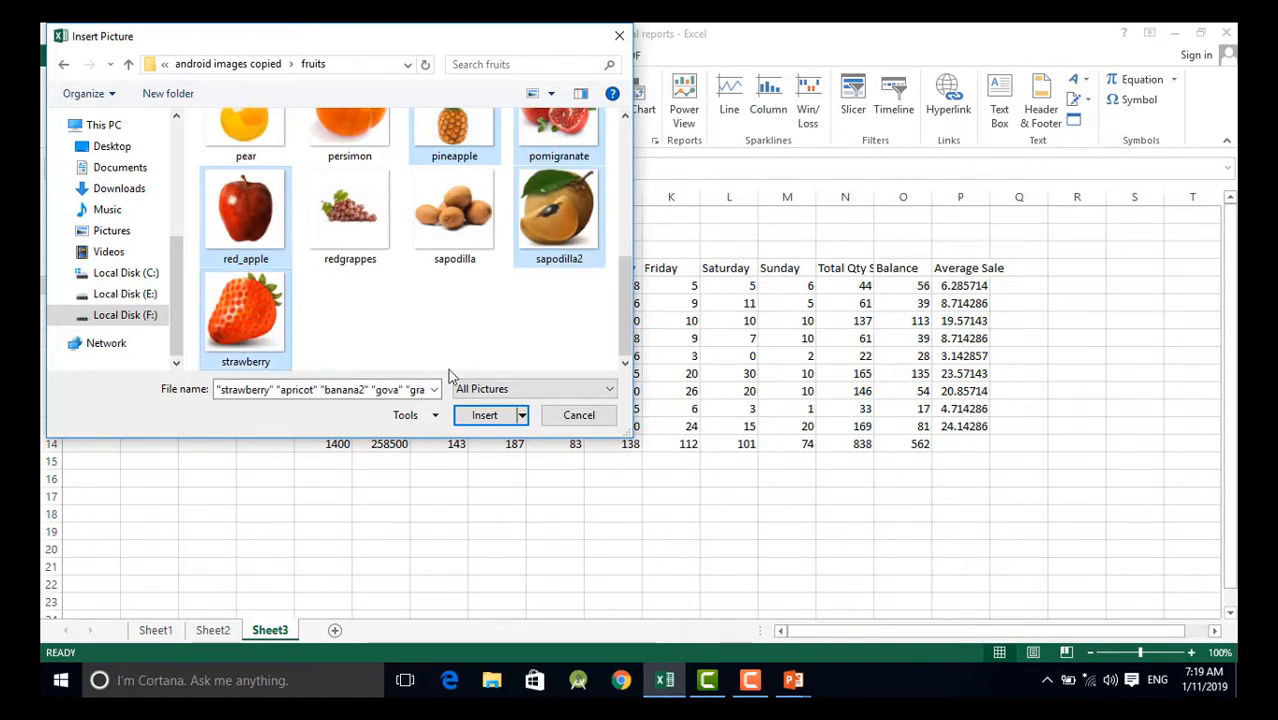
click(485, 416)
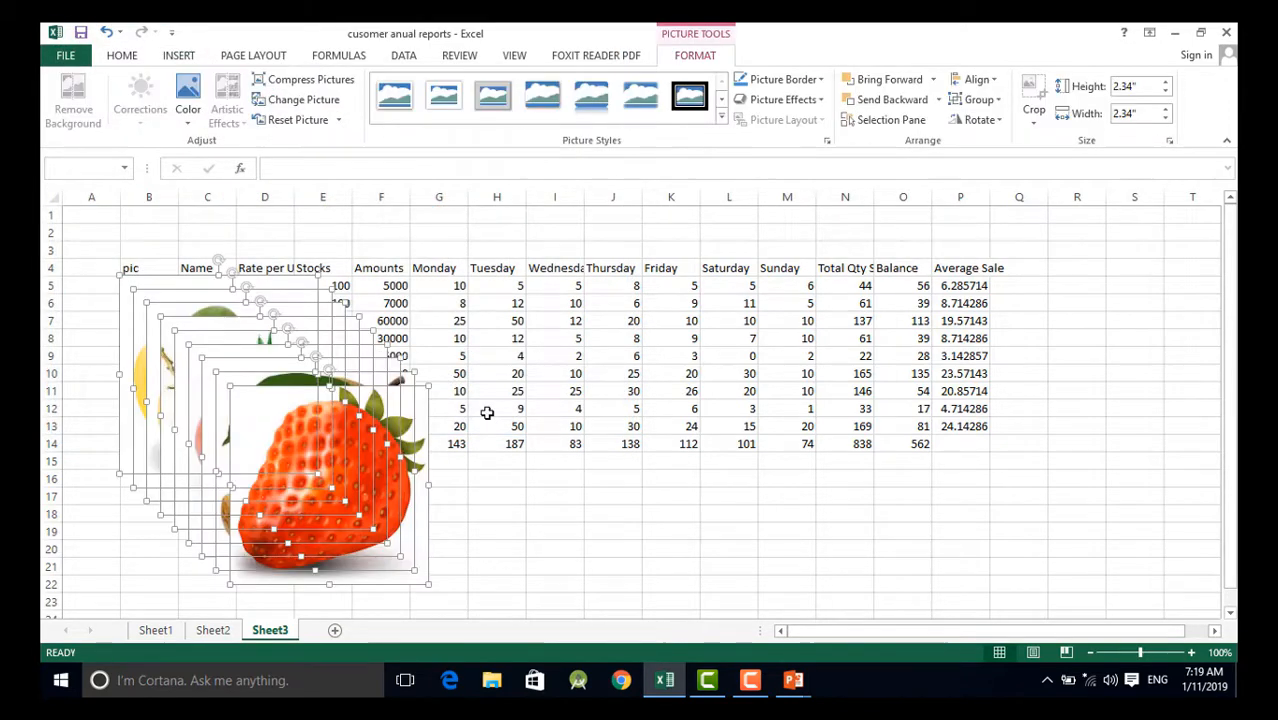
Separate the stacked strawberry, sapodilla, red apple, pomegranate and pineapple pictures into a row on the empty cells below the table
scroll(620, 438, down, 1)
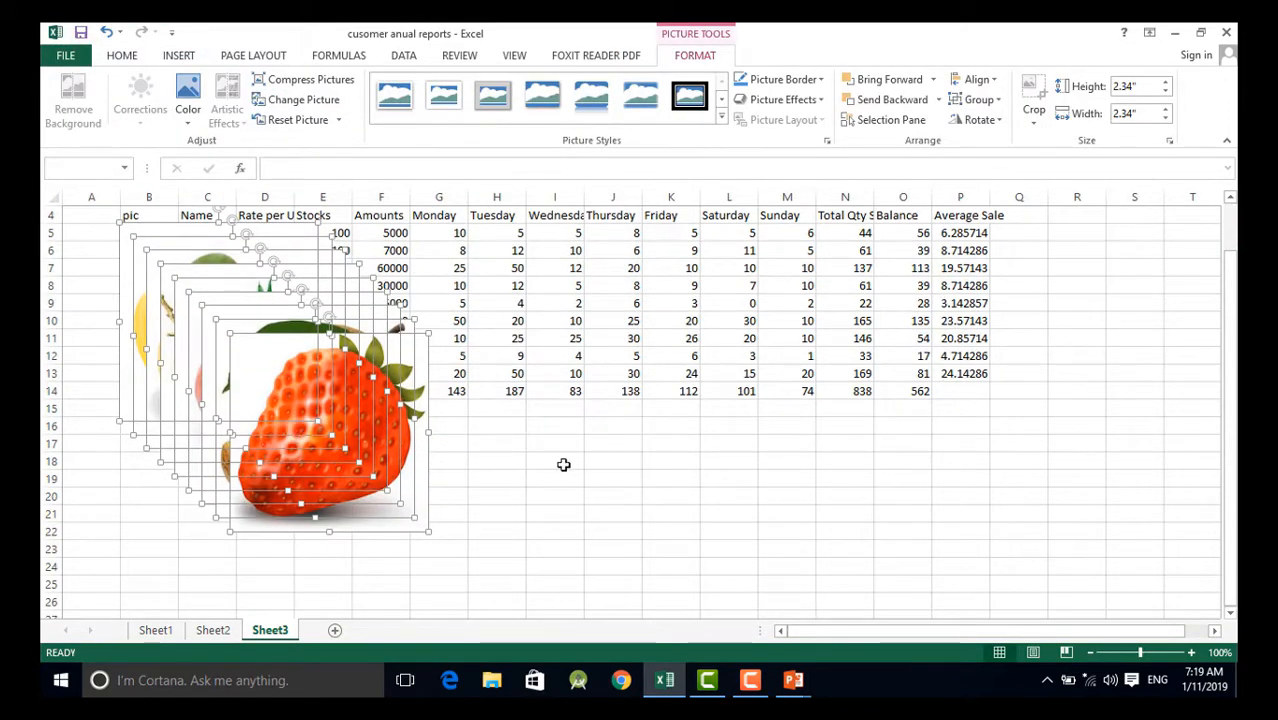
click(522, 476)
drag(307, 434, 1100, 499)
drag(321, 455, 891, 525)
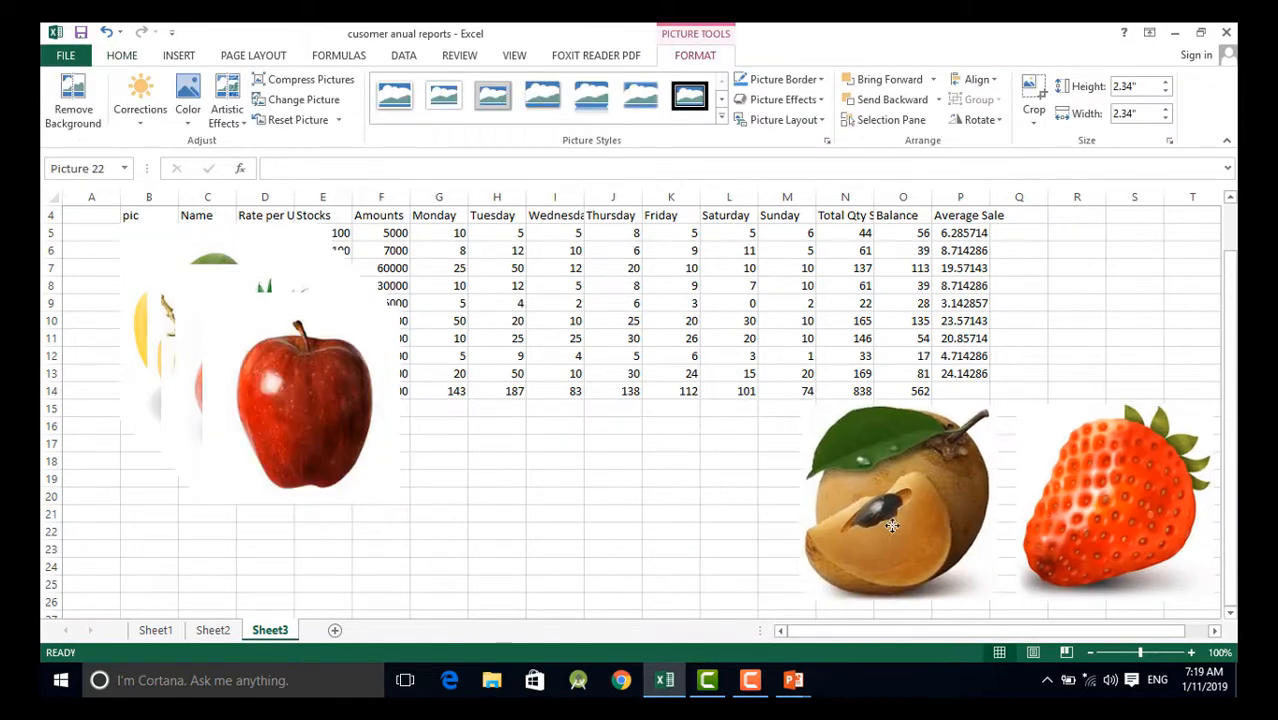
drag(305, 405, 756, 505)
drag(285, 385, 362, 528)
Spread out the remaining pictures, placing the grapes and bananas beside the table and the apricots and gova beneath the row of fruits
scroll(362, 528, down, 3)
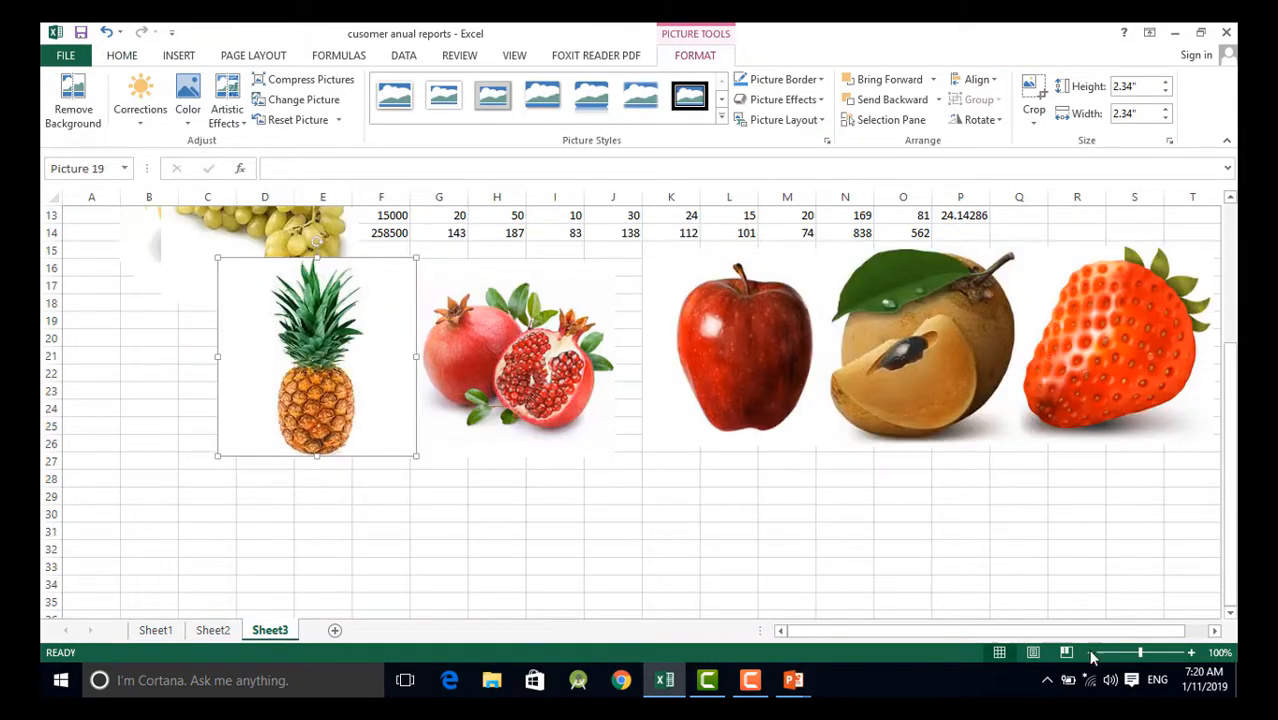
click(1090, 653)
click(1090, 653)
click(1090, 653)
click(1090, 653)
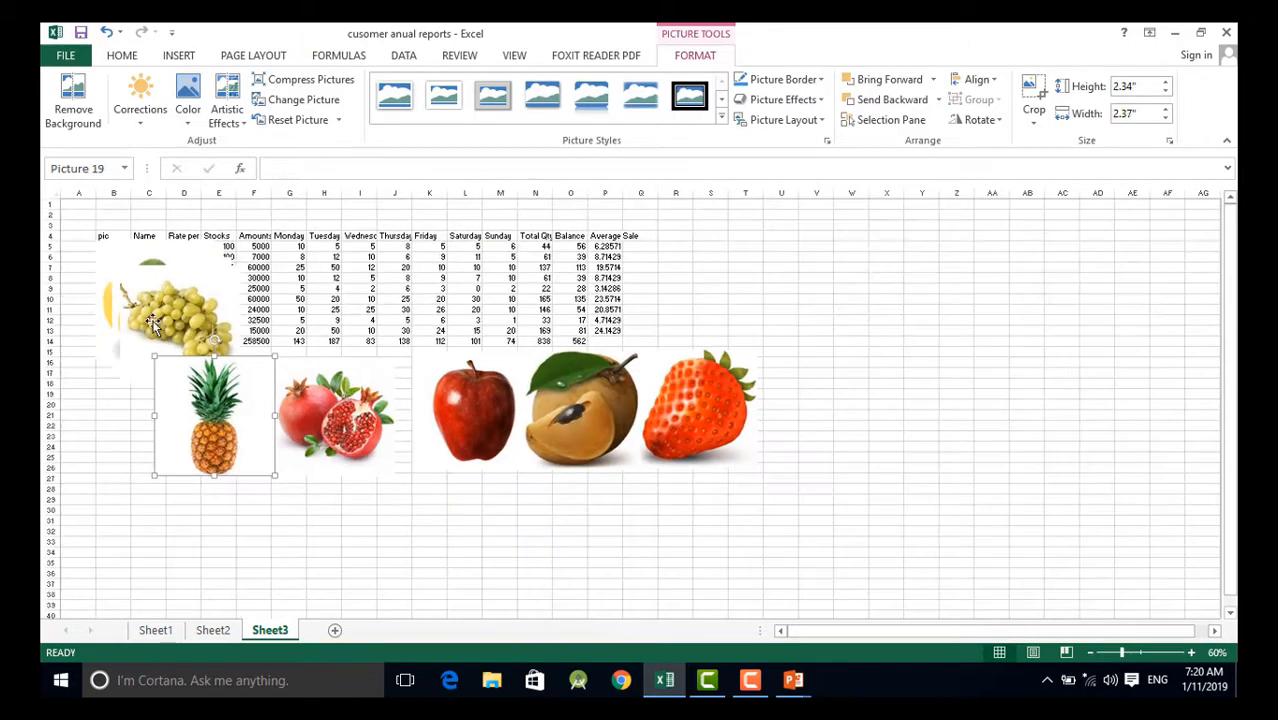
drag(185, 315, 390, 528)
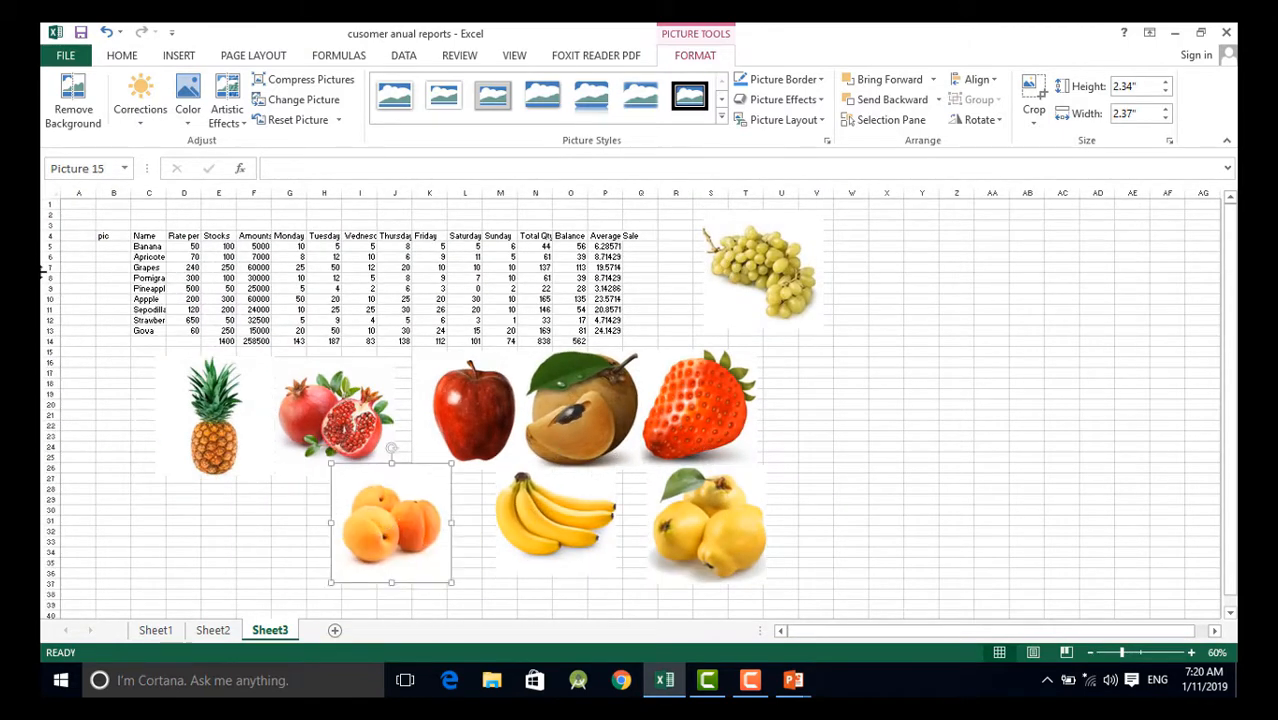
click(568, 532)
drag(568, 532, 926, 345)
Shrink the banana picture to about 1.16" by 1.17" and reposition it on the empty cells beside the grapes
drag(976, 385, 899, 402)
click(890, 402)
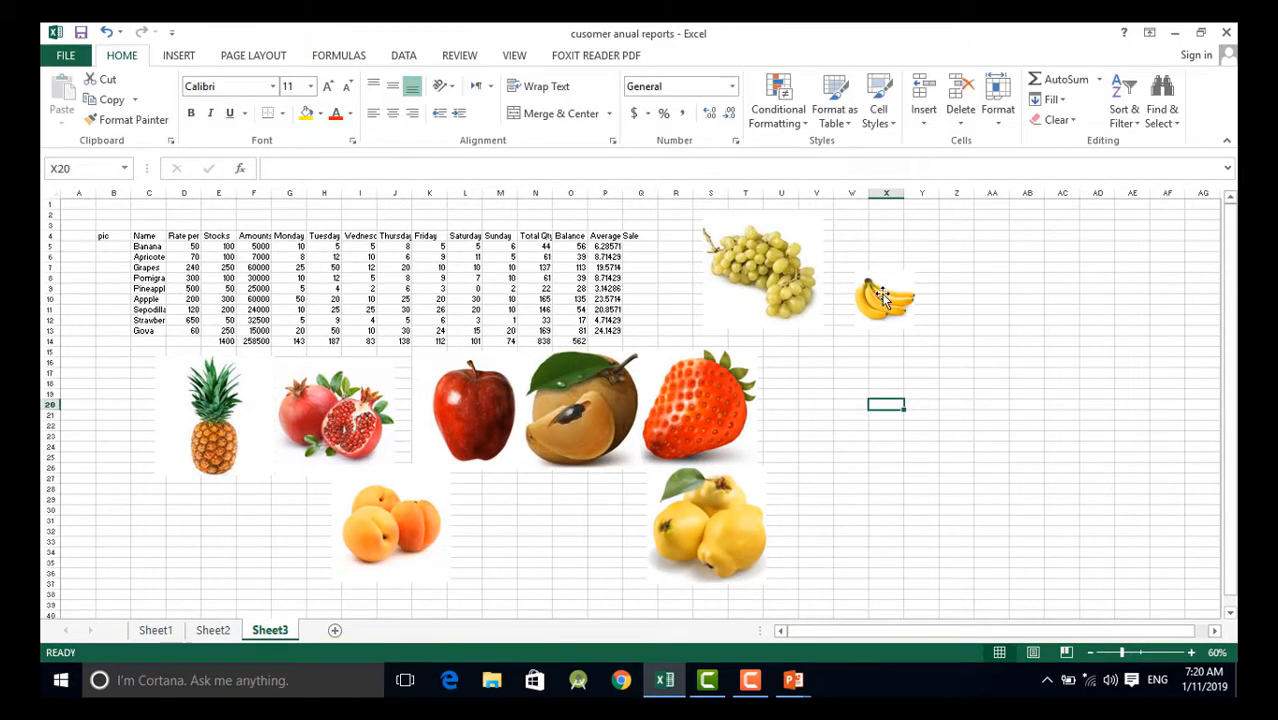
drag(882, 306, 889, 419)
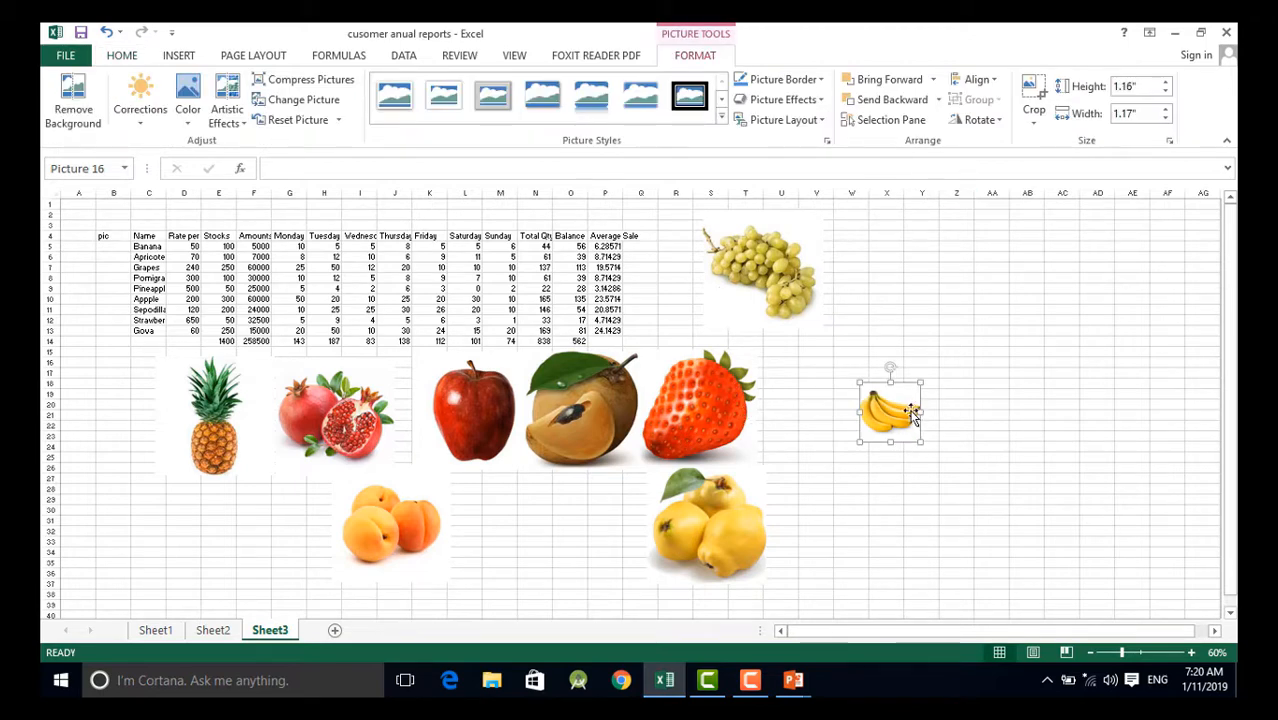
drag(900, 421, 935, 337)
Turn on Snap to Grid and move the small banana picture to column B below the table
click(988, 84)
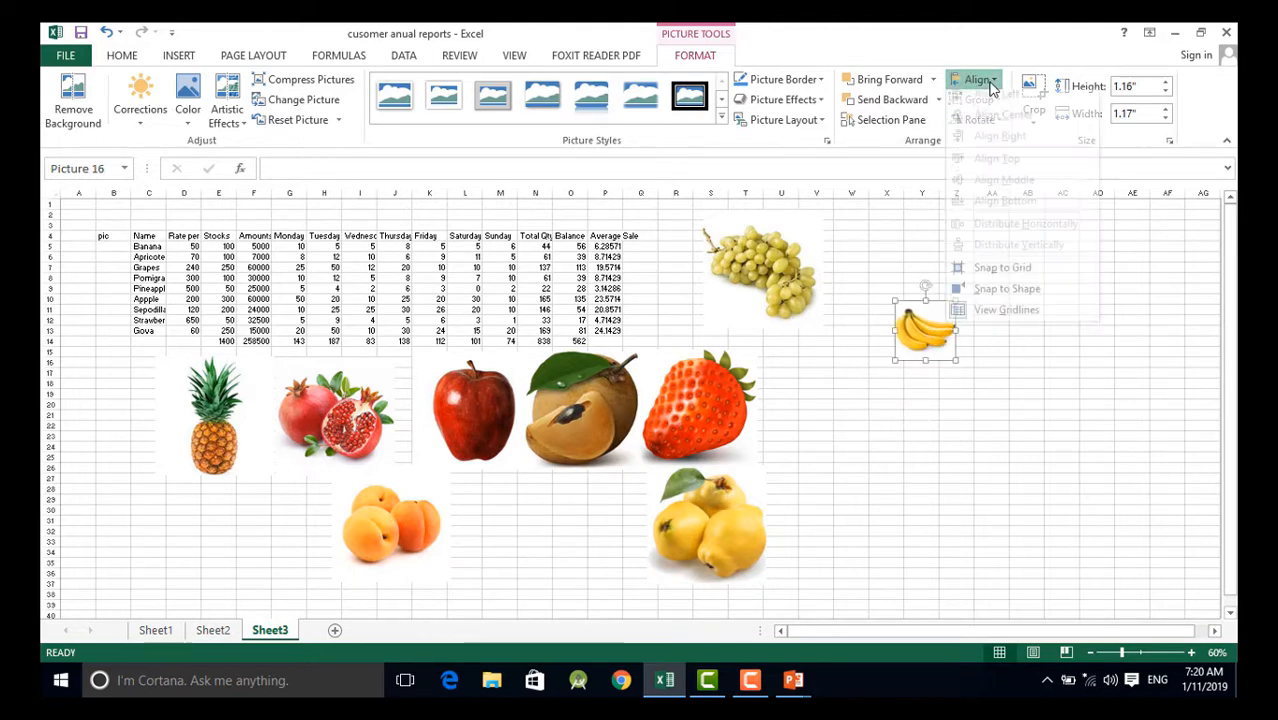
click(1012, 274)
drag(931, 335, 118, 428)
Shrink the pineapple, pomegranate and apricot pictures one after another
drag(272, 474, 220, 399)
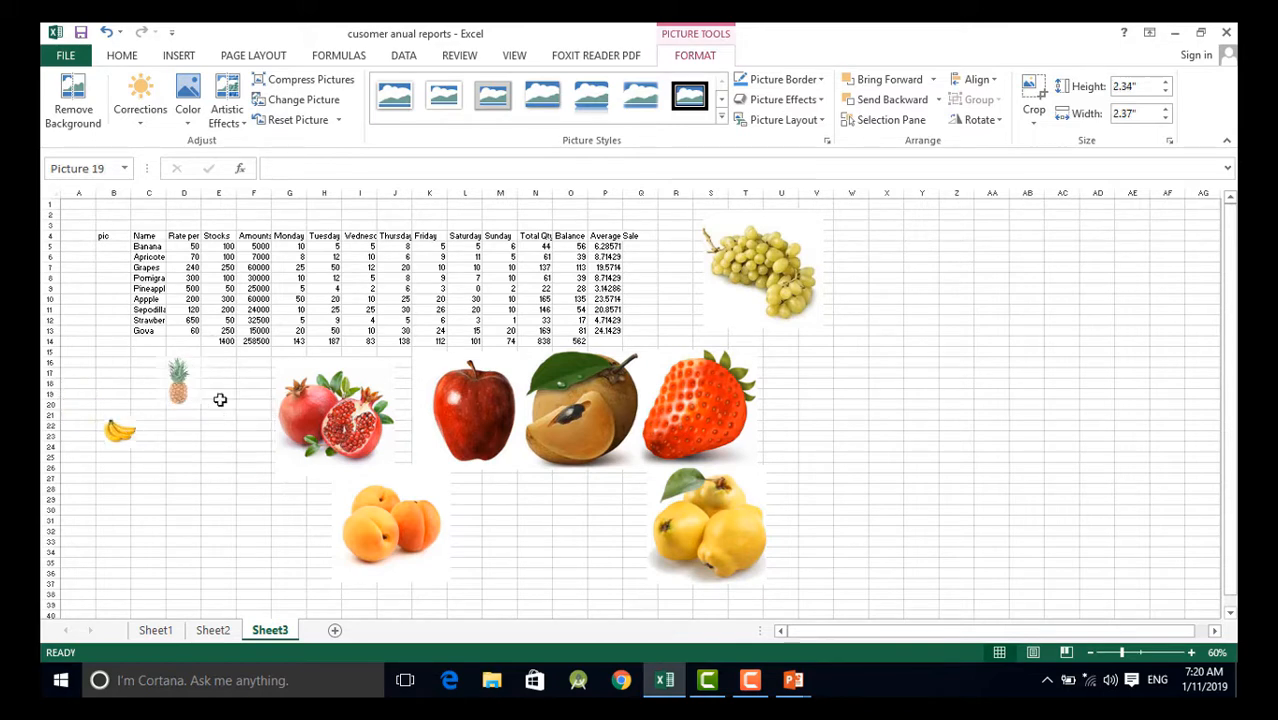
click(347, 425)
drag(395, 475, 336, 413)
click(404, 530)
drag(451, 582, 412, 543)
Undo the resizing of the apricot, pomegranate and pineapple pictures and the shrinking and repositioning of the banana picture
key(ctrl+z)
key(ctrl+z)
key(ctrl+z)
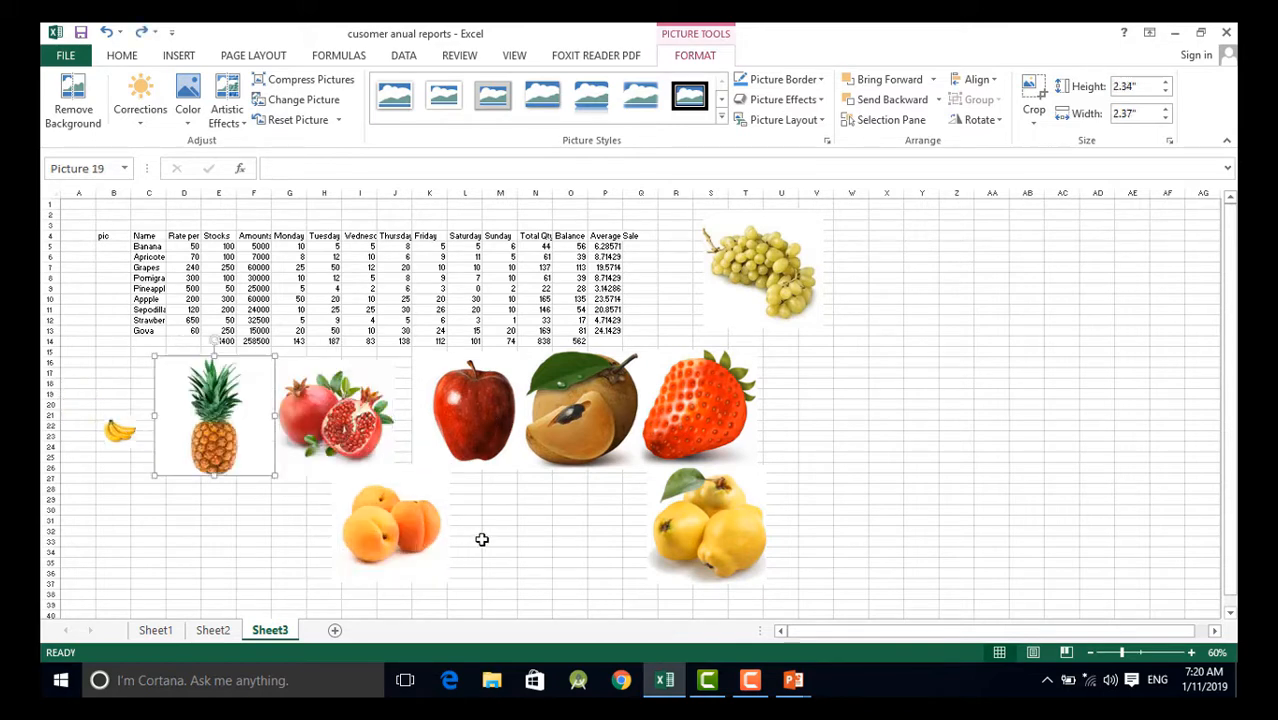
key(ctrl+z)
key(ctrl+z)
key(ctrl+z)
key(ctrl+z)
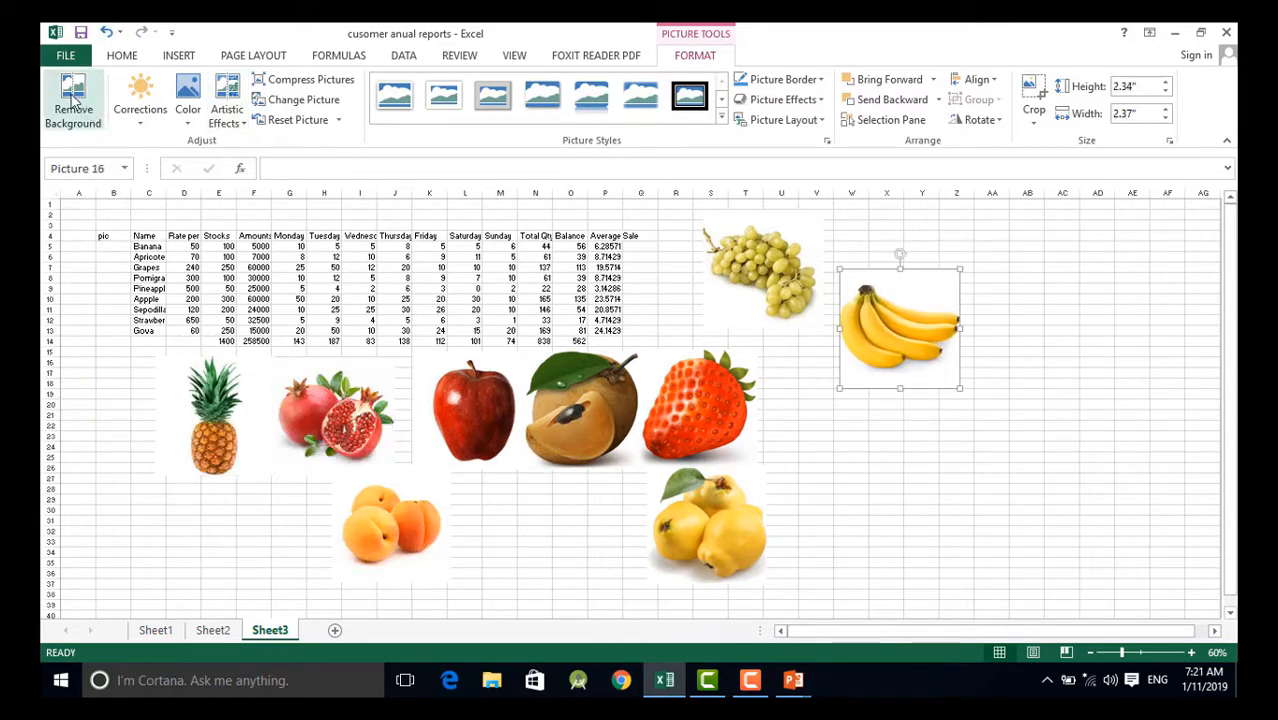
Remove the background of the banana picture, marking the outermost banana and the banana tips as areas to keep
click(72, 100)
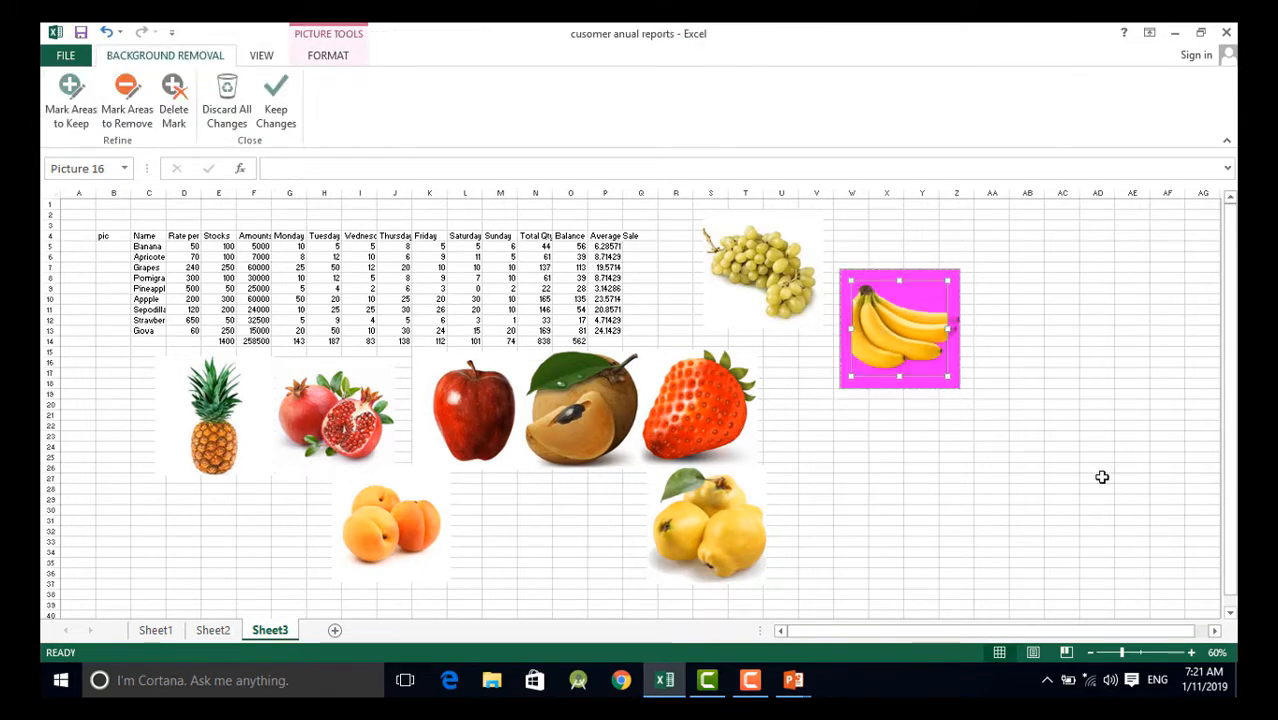
click(1191, 652)
click(1191, 652)
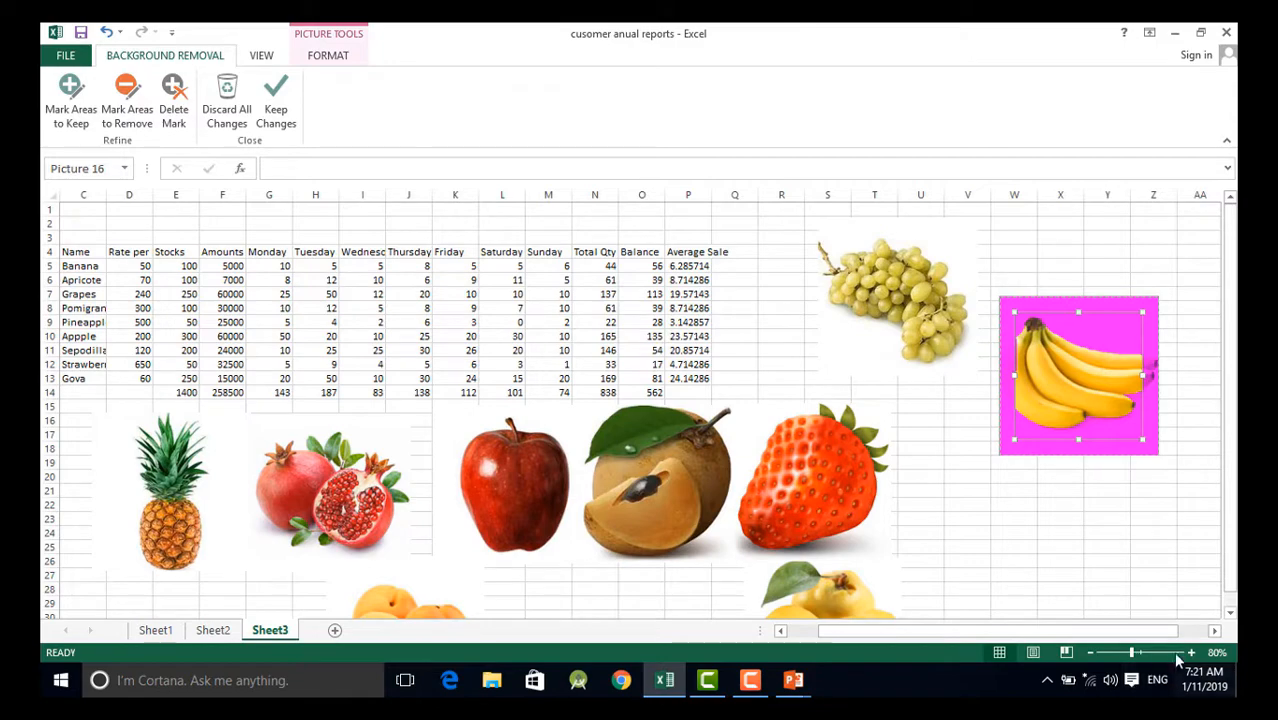
click(1191, 652)
drag(1040, 631, 1079, 637)
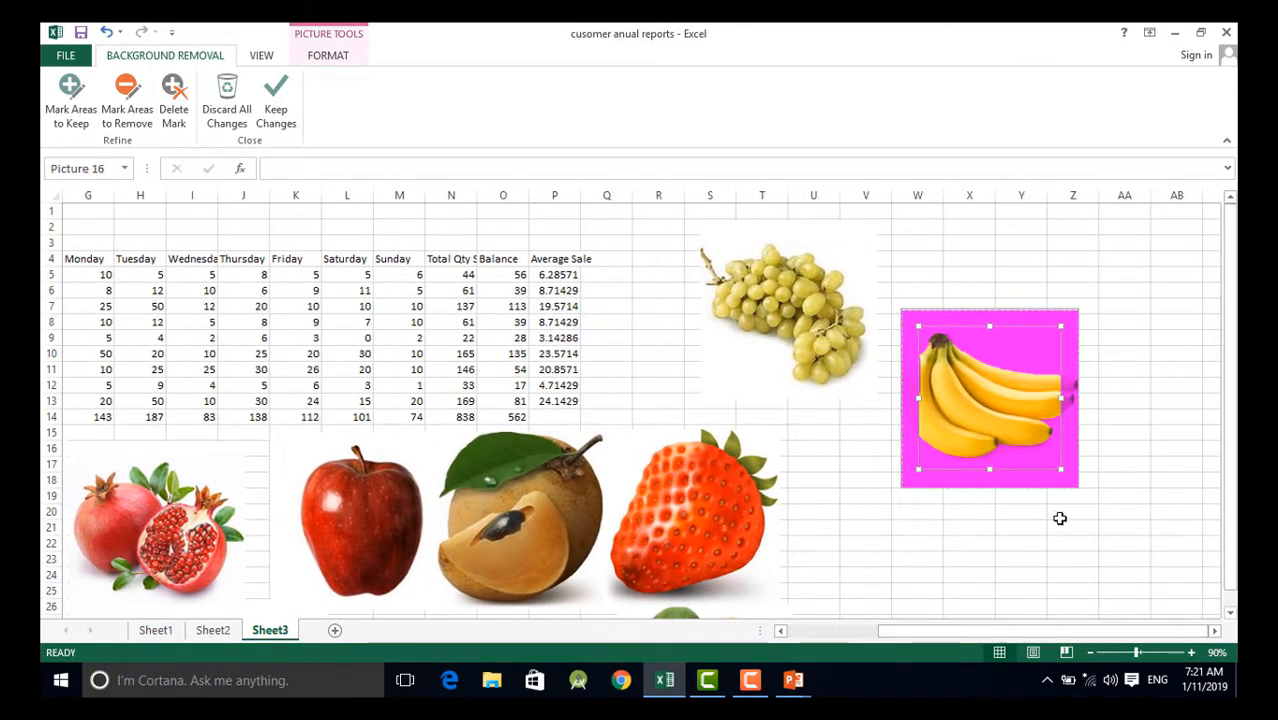
click(70, 95)
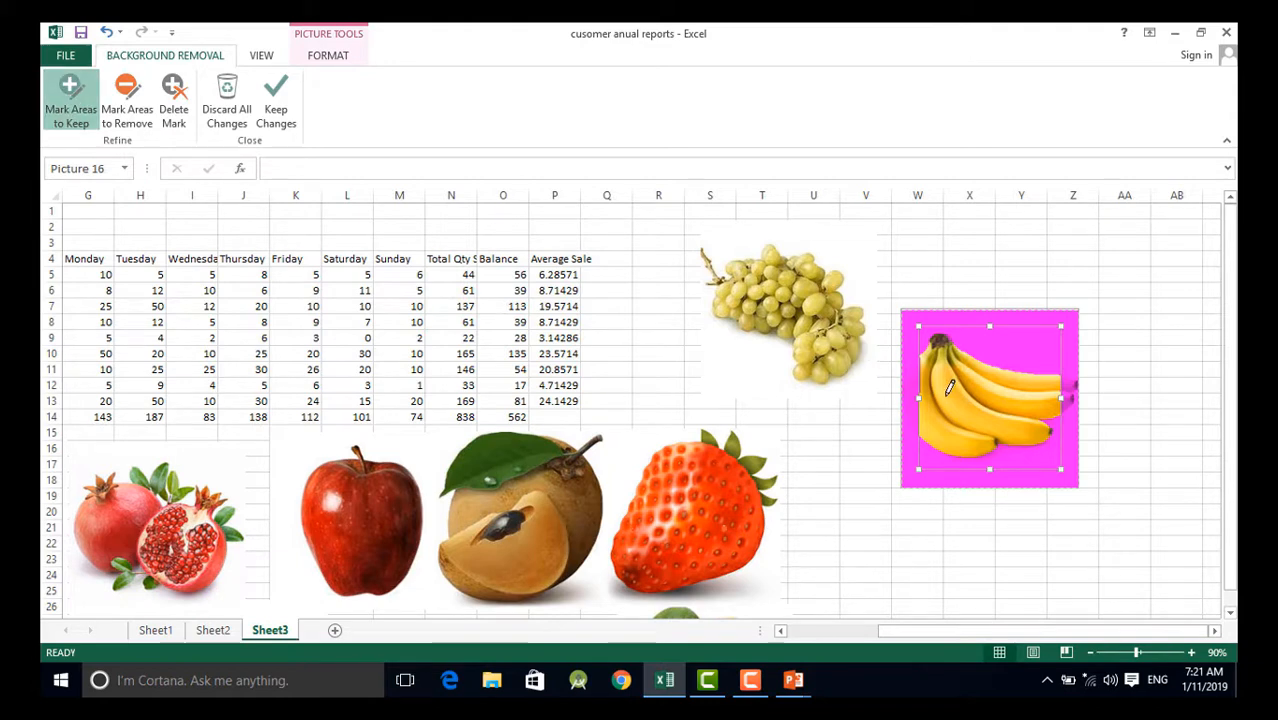
drag(903, 390, 945, 394)
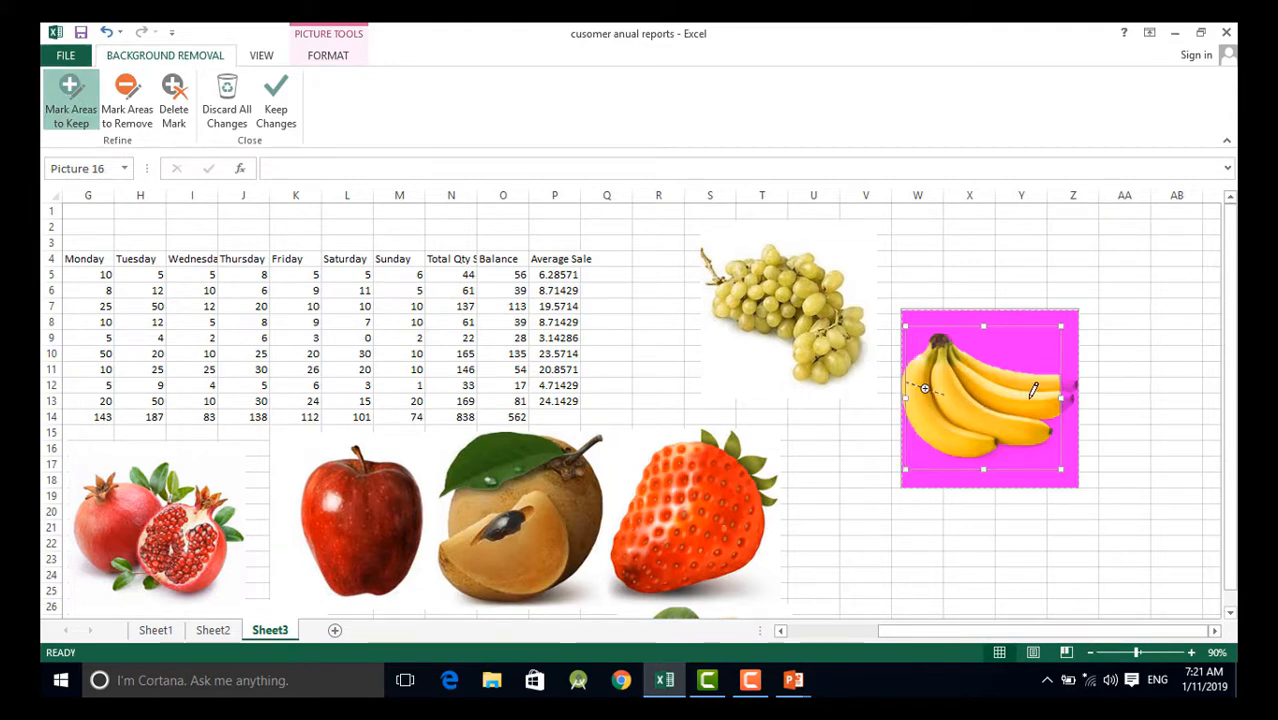
drag(1074, 380, 1075, 382)
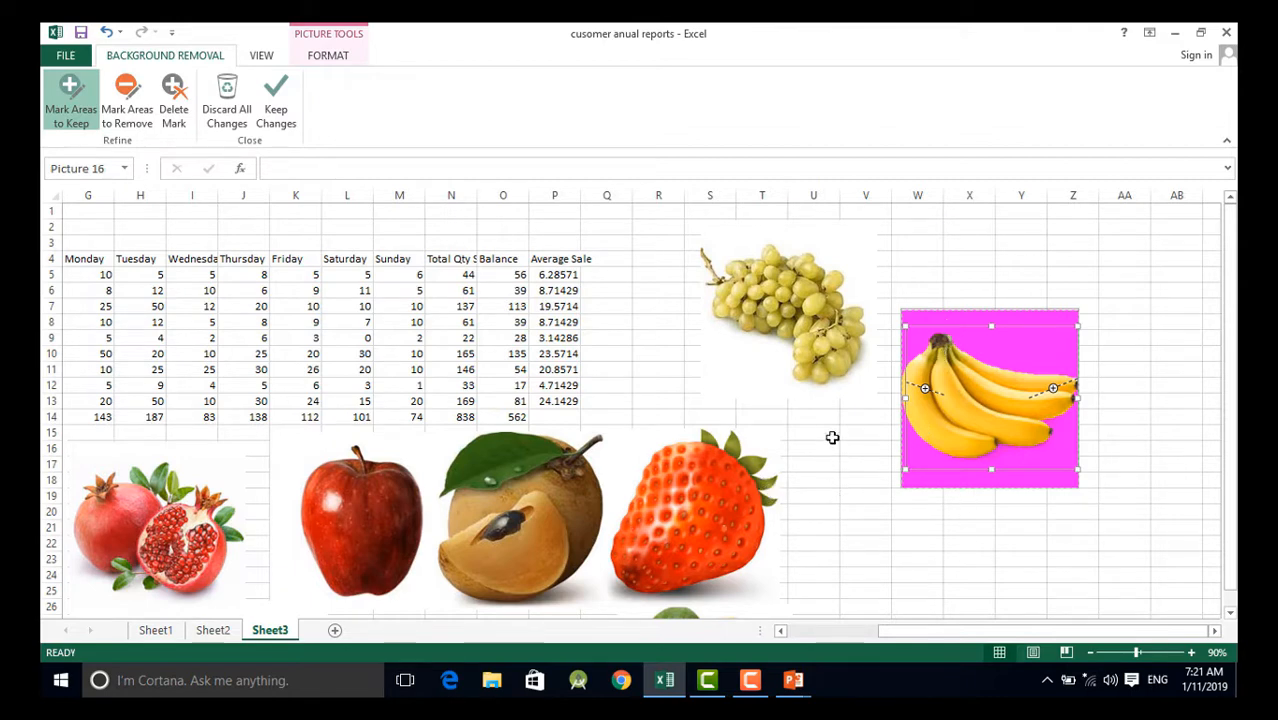
click(275, 105)
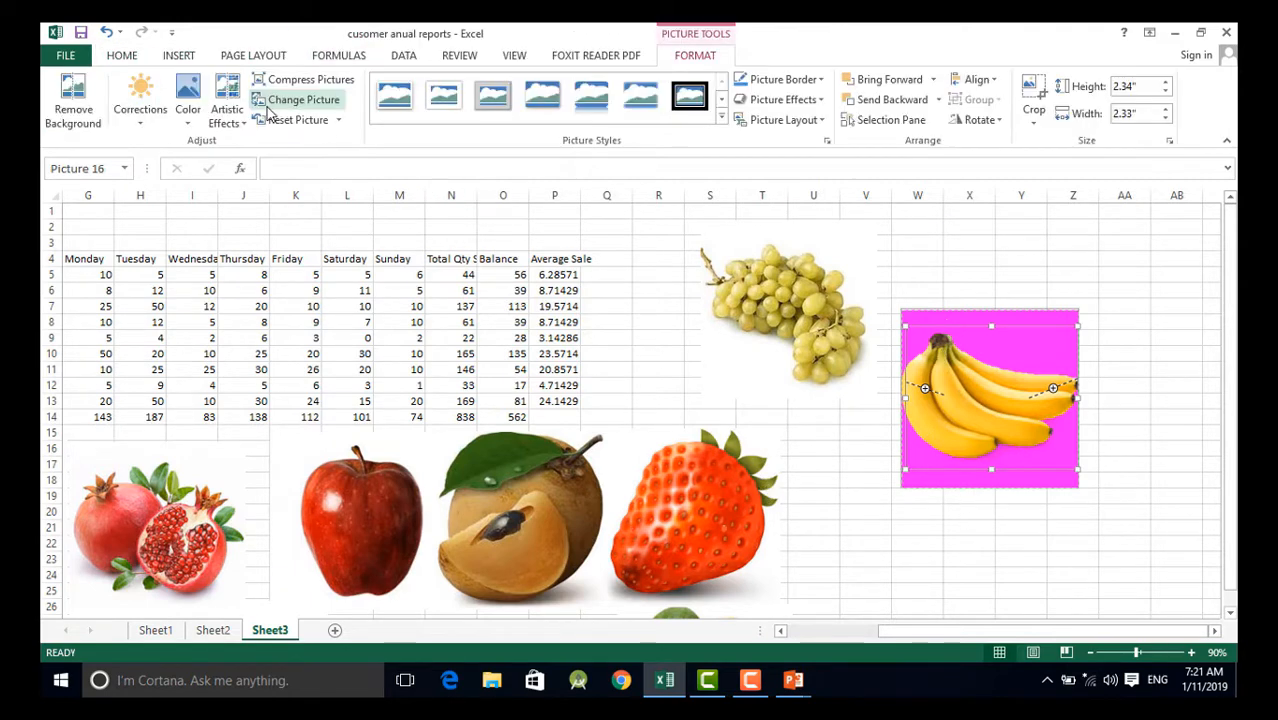
Remove the background of the grapes picture, marking the stem and the outer grapes as areas to keep
key(Tab)
click(73, 101)
click(71, 104)
drag(703, 250, 739, 294)
drag(842, 319, 864, 314)
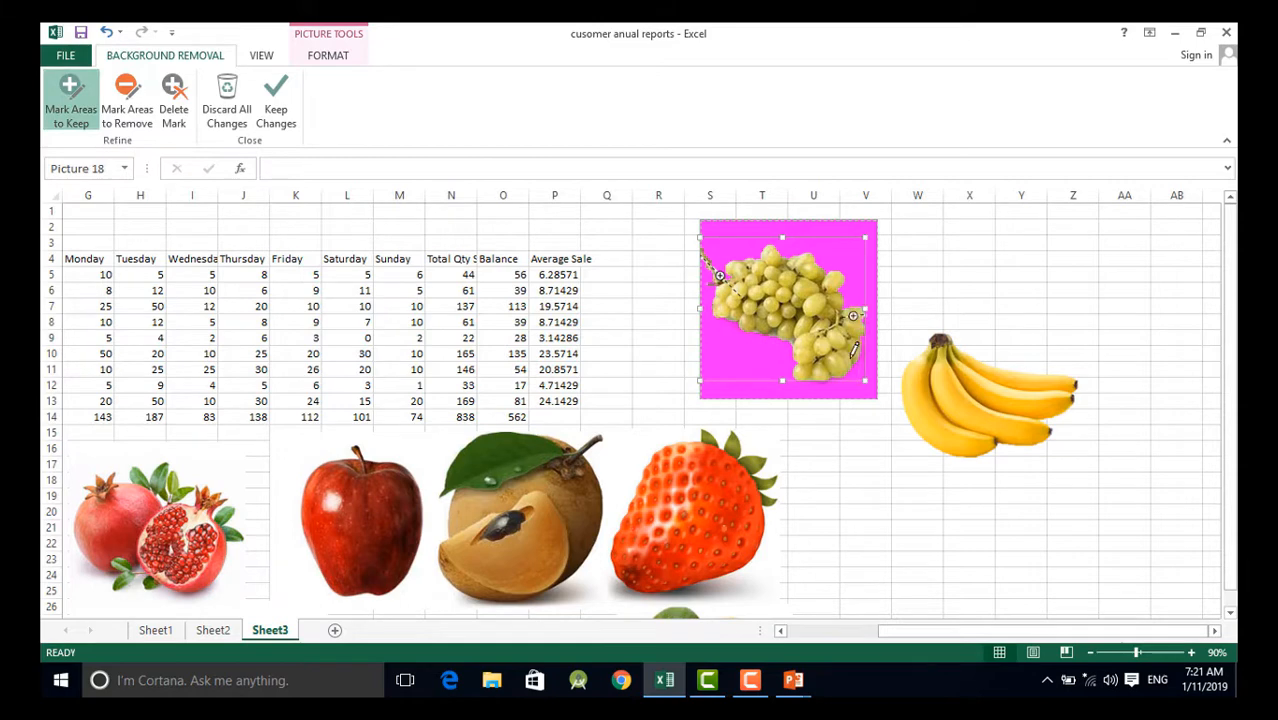
click(790, 434)
Remove the background of the strawberry picture, marking the green leaves and the cut-off side of the berry as areas to keep
scroll(790, 434, down, 2)
click(720, 420)
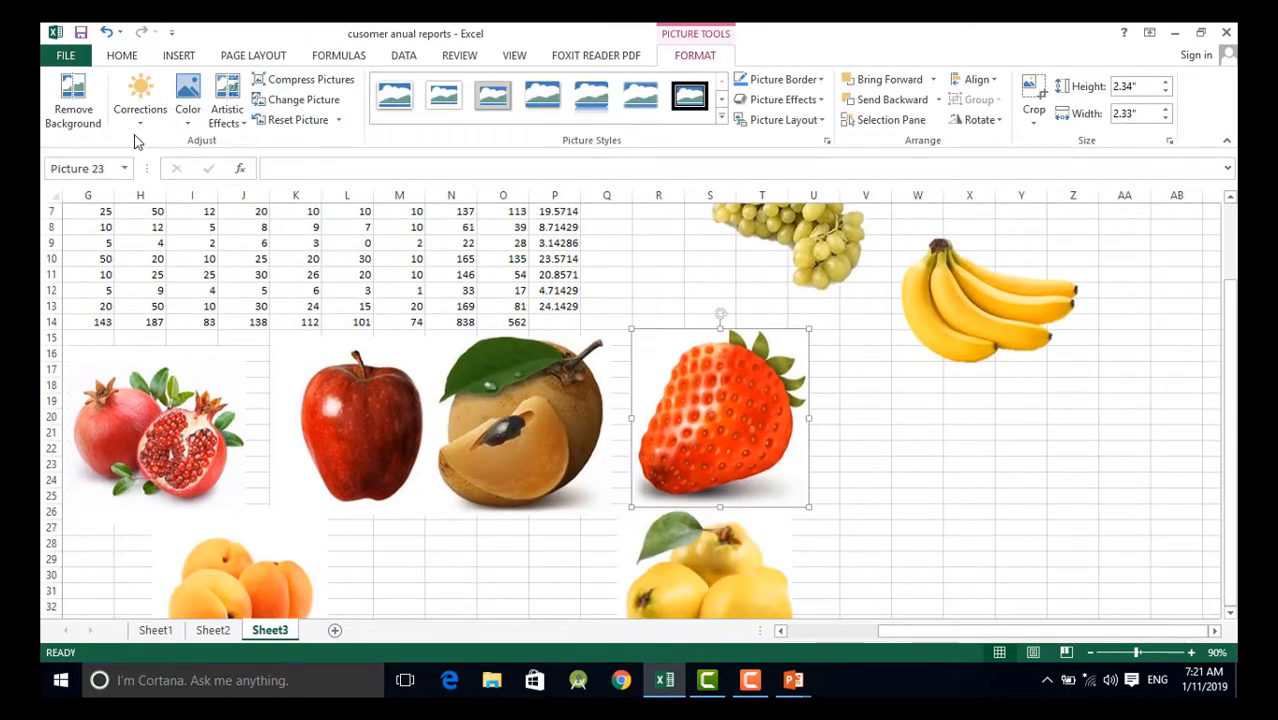
click(65, 110)
click(71, 118)
drag(730, 335, 741, 351)
drag(799, 377, 779, 386)
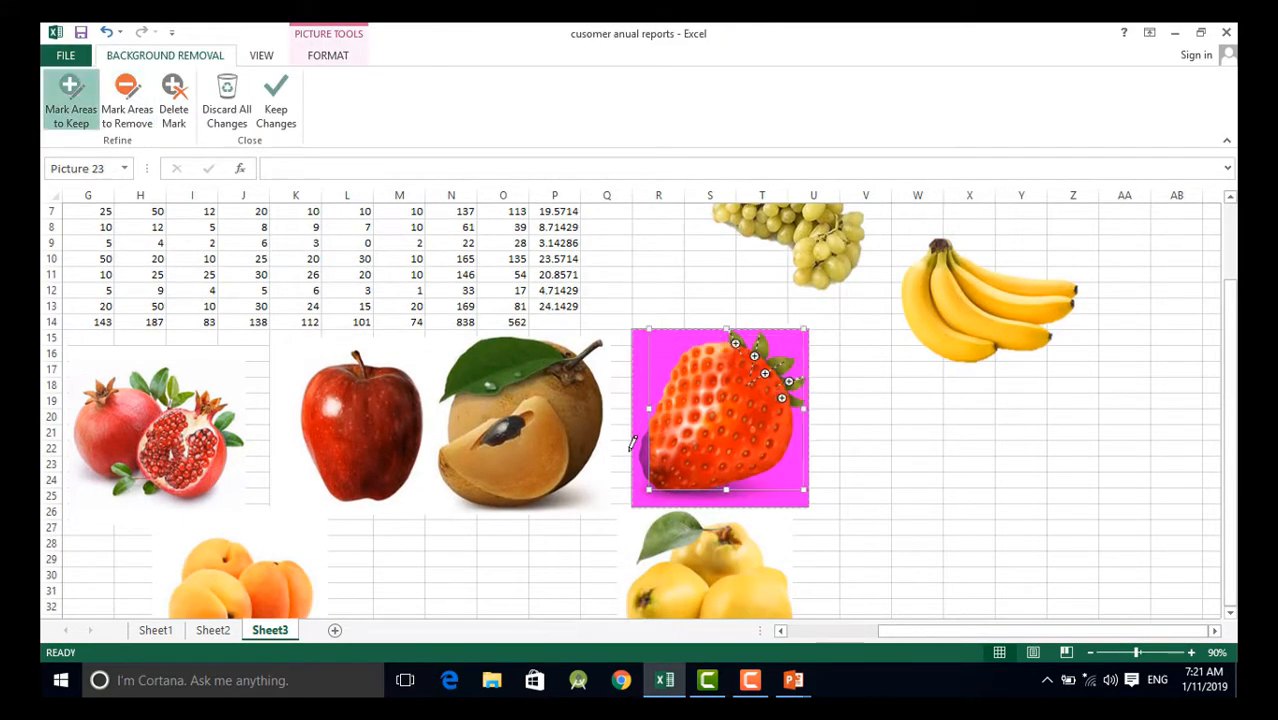
click(71, 108)
click(71, 108)
drag(643, 461, 680, 449)
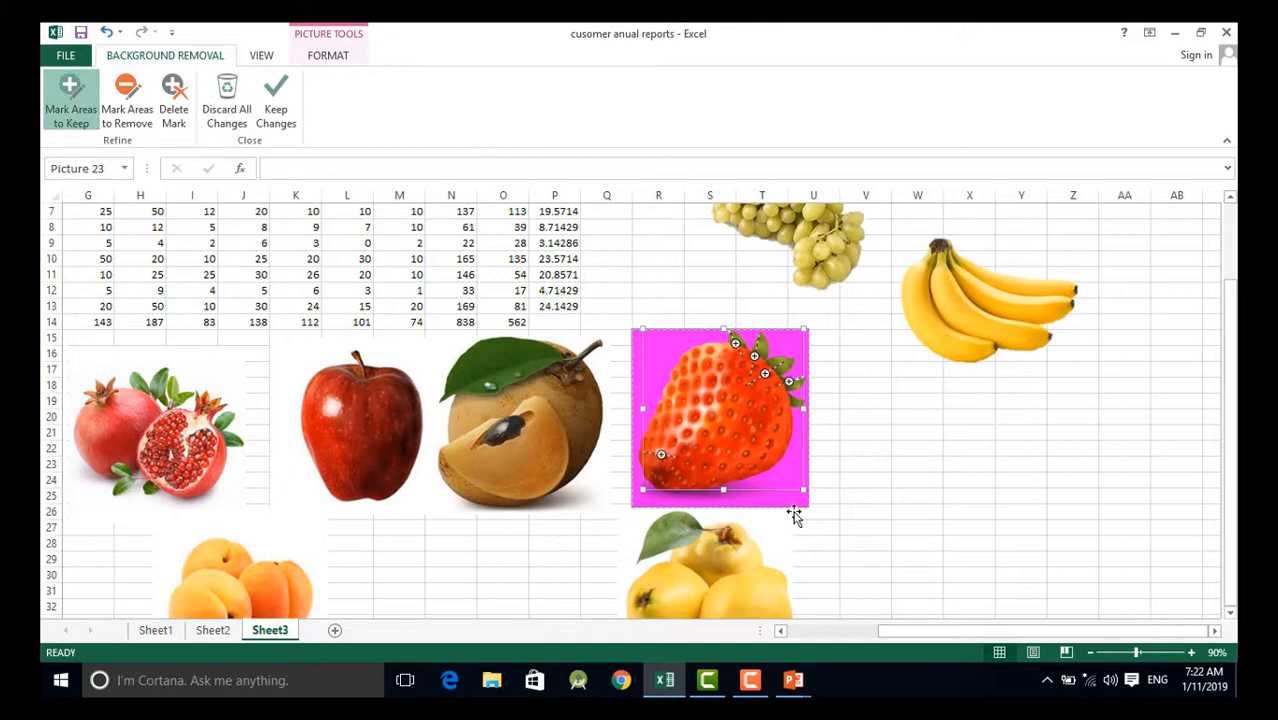
click(715, 537)
Remove the background of the sapodilla picture, marking the leaf, the outer edges and the cut slice as areas to keep
click(520, 430)
click(62, 100)
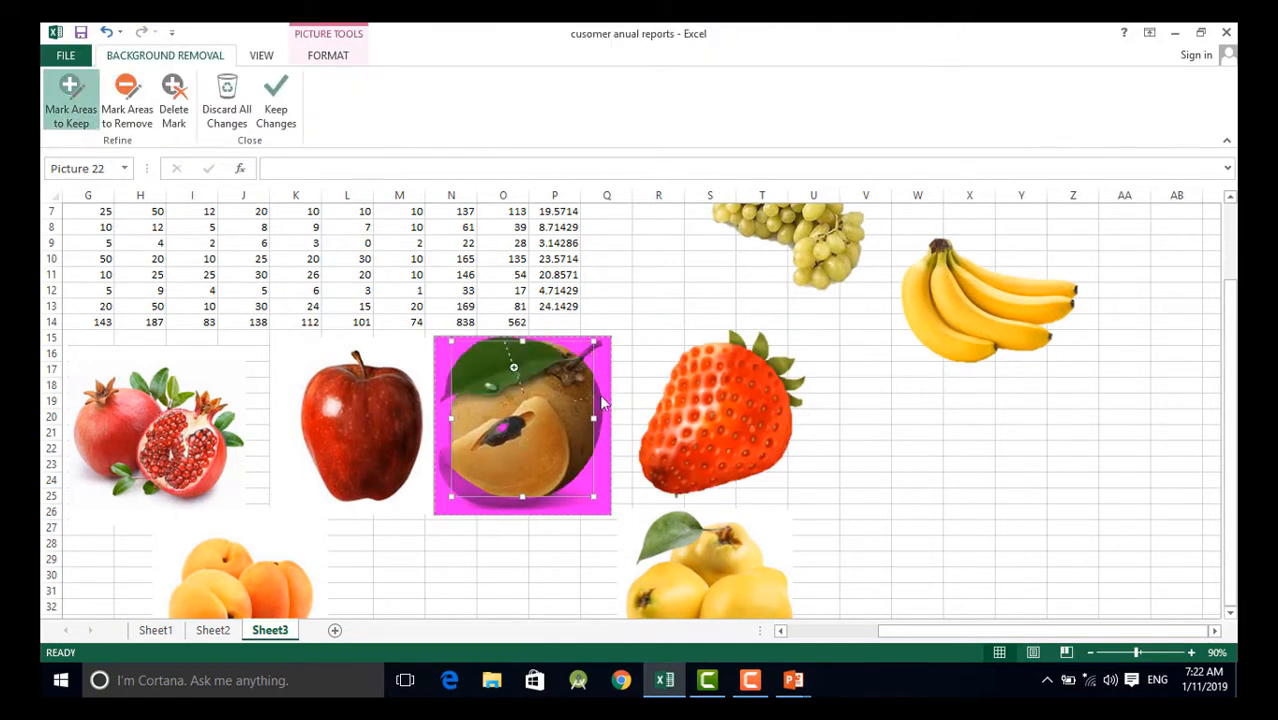
drag(571, 402, 603, 395)
drag(480, 463, 448, 493)
drag(501, 473, 503, 505)
drag(469, 453, 437, 463)
click(276, 103)
Remove the background of the red apple picture, marking the apple's base as an area to keep
click(360, 428)
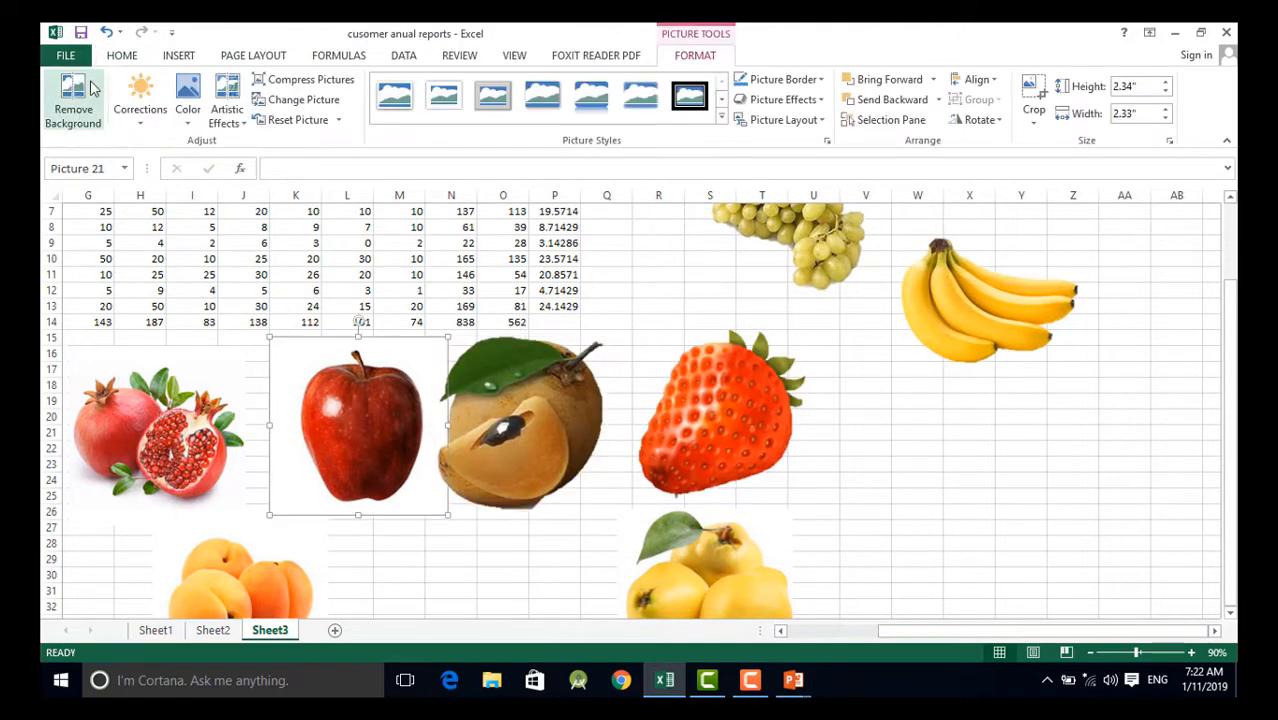
click(73, 102)
click(71, 108)
drag(379, 506, 377, 485)
click(276, 103)
Remove the background of the pomegranate picture, marking the whole fruit's edge and the cut half as areas to keep
click(185, 430)
click(780, 631)
click(780, 631)
click(780, 631)
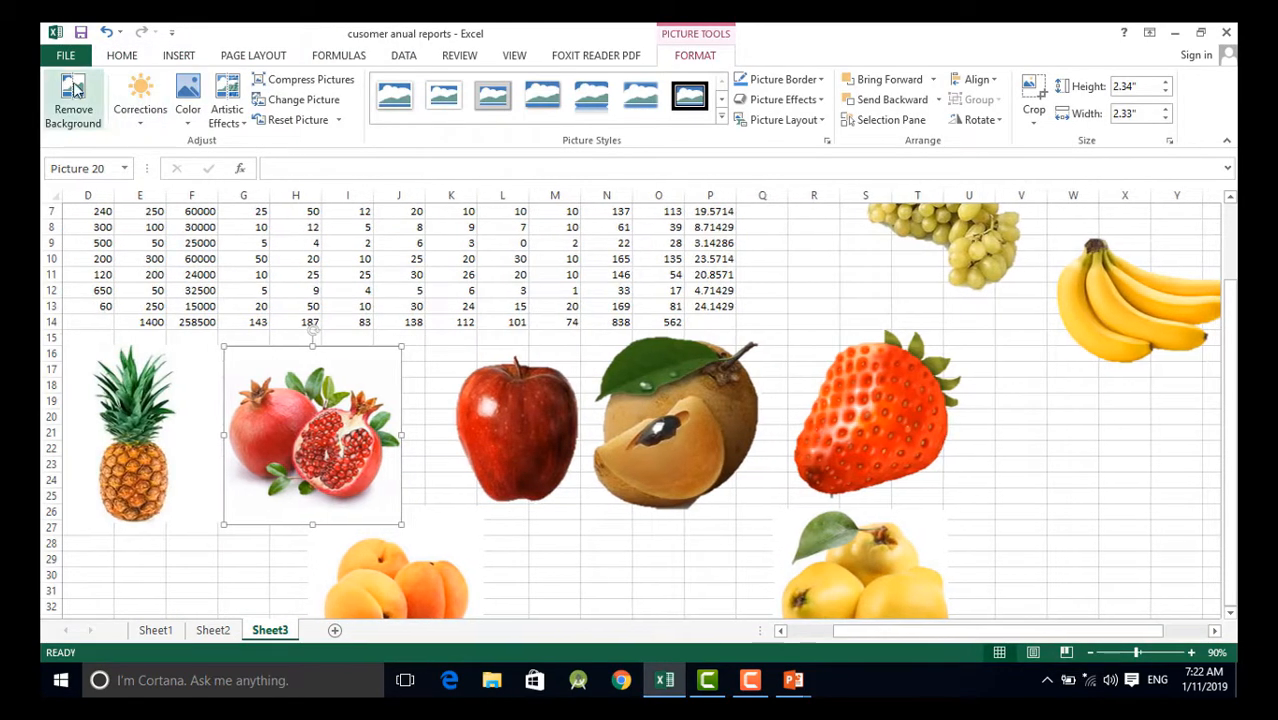
click(73, 102)
click(71, 102)
drag(227, 429, 263, 429)
mouse_move(385, 415)
mouse_down()
mouse_move(345, 421)
mouse_move(401, 435)
mouse_move(359, 451)
mouse_up()
Remove the background of the pineapple picture and keep the changes
click(142, 449)
click(125, 456)
click(693, 56)
click(73, 102)
click(71, 102)
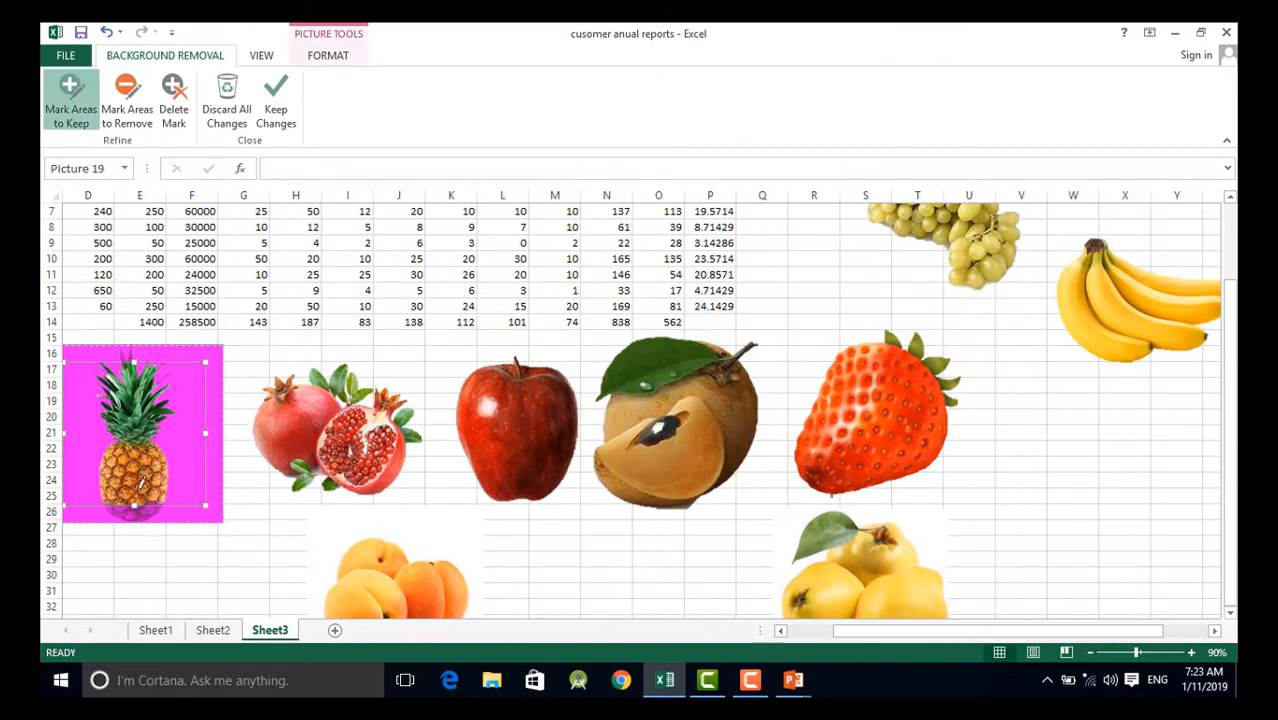
click(276, 103)
Remove the background of the apricot picture and keep the changes
scroll(600, 400, down, 3)
click(388, 452)
click(68, 105)
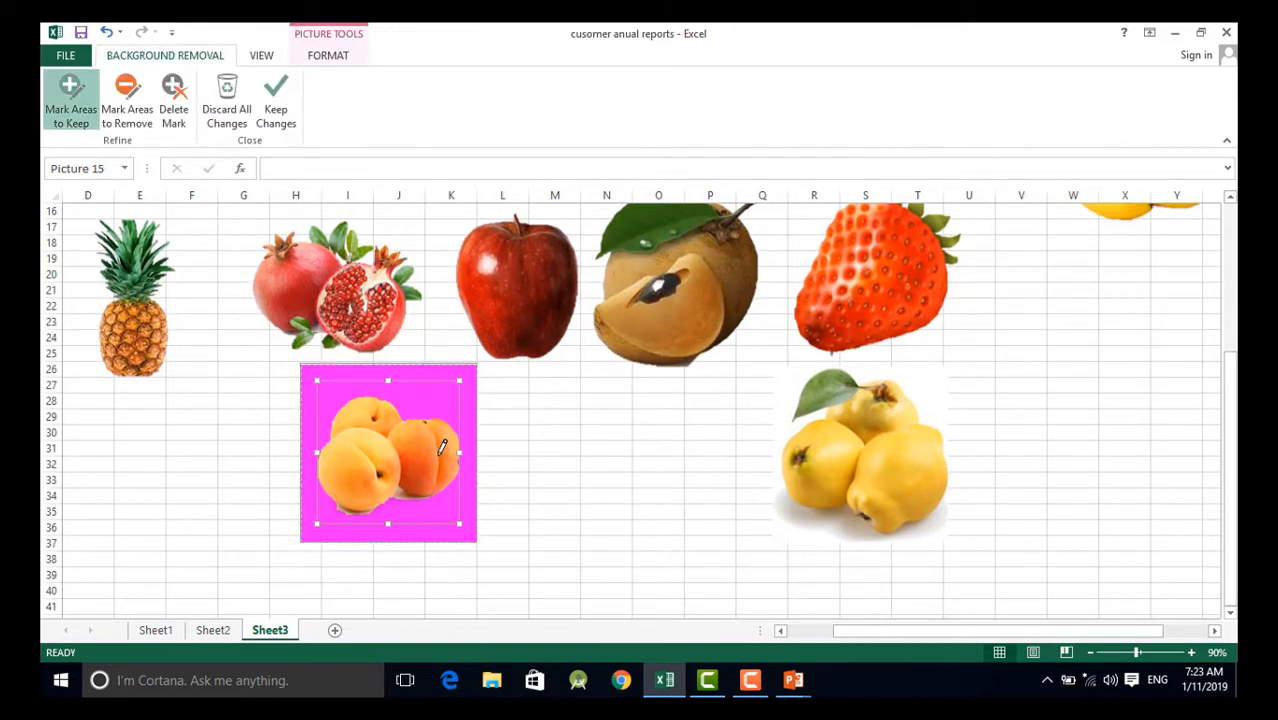
click(276, 103)
Remove the background of the gova picture, marking the leaf and the outer edges of the fruits as areas to keep
click(862, 455)
click(68, 102)
click(72, 117)
drag(836, 372, 849, 414)
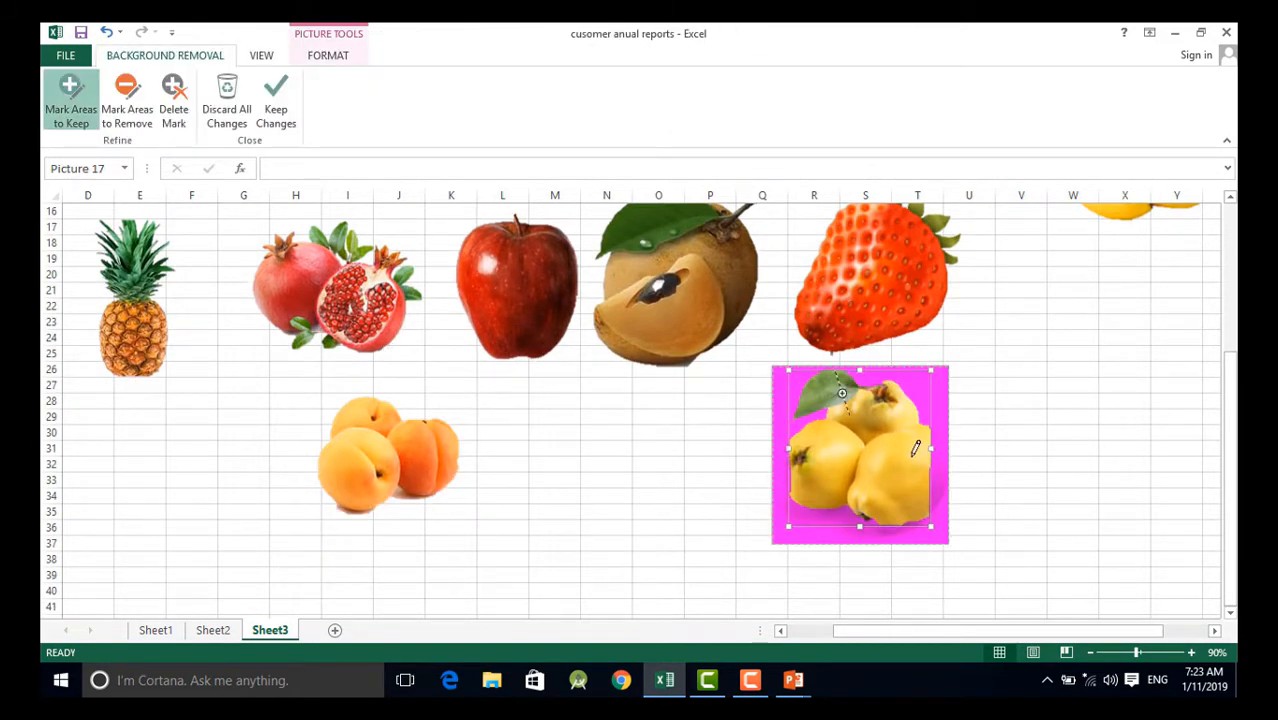
drag(919, 459, 947, 452)
drag(782, 468, 827, 476)
drag(925, 443, 947, 437)
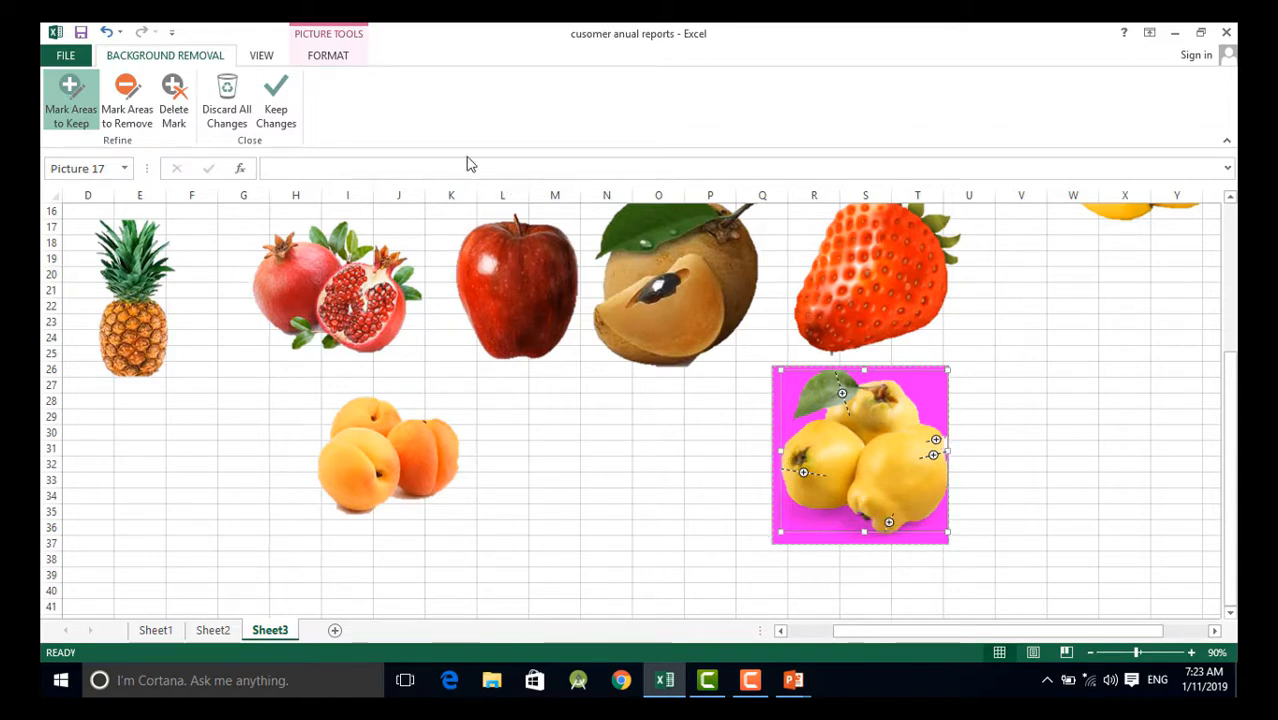
click(276, 103)
Shrink the banana picture and place it in the pic column next to the Banana row
scroll(754, 357, up, 4)
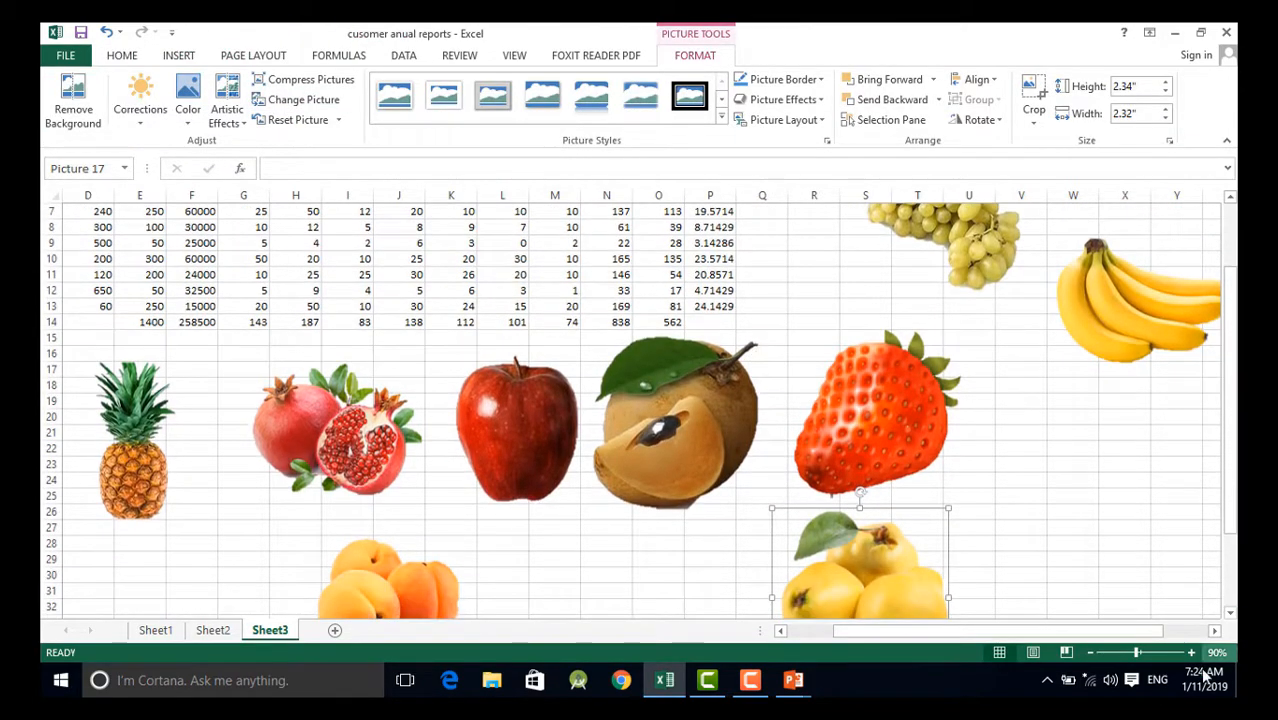
click(1091, 653)
click(1091, 653)
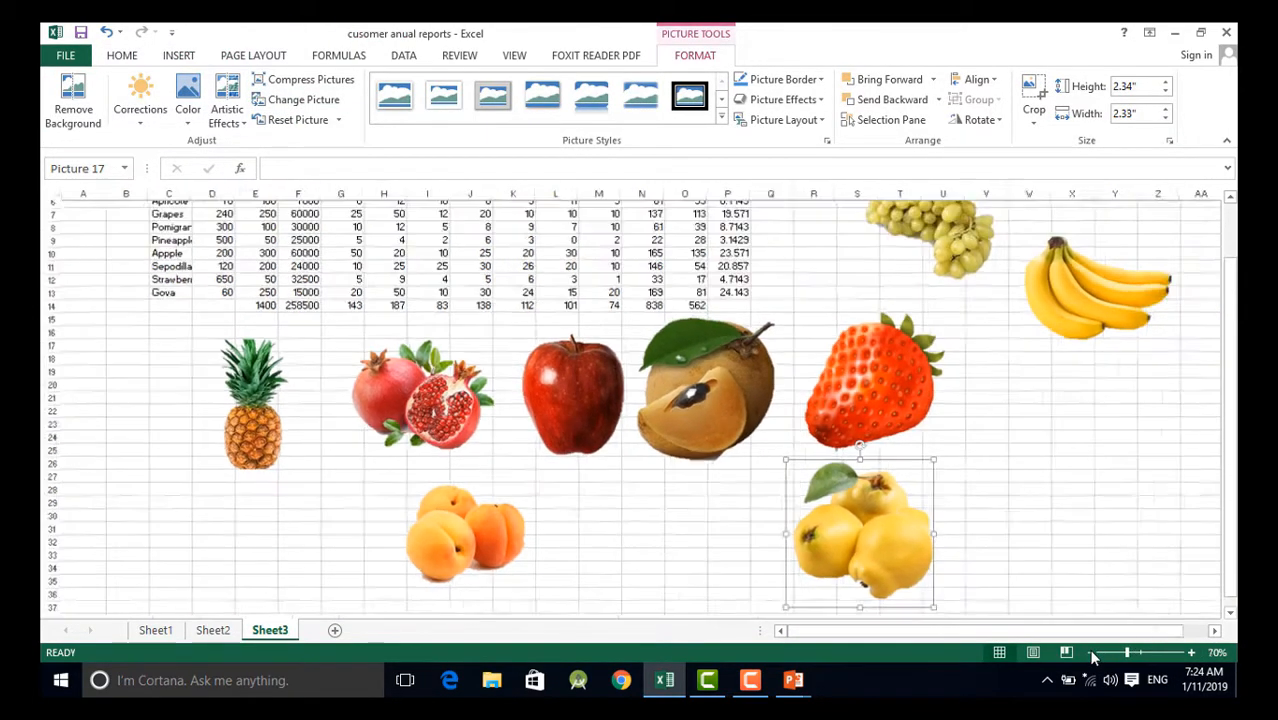
click(896, 259)
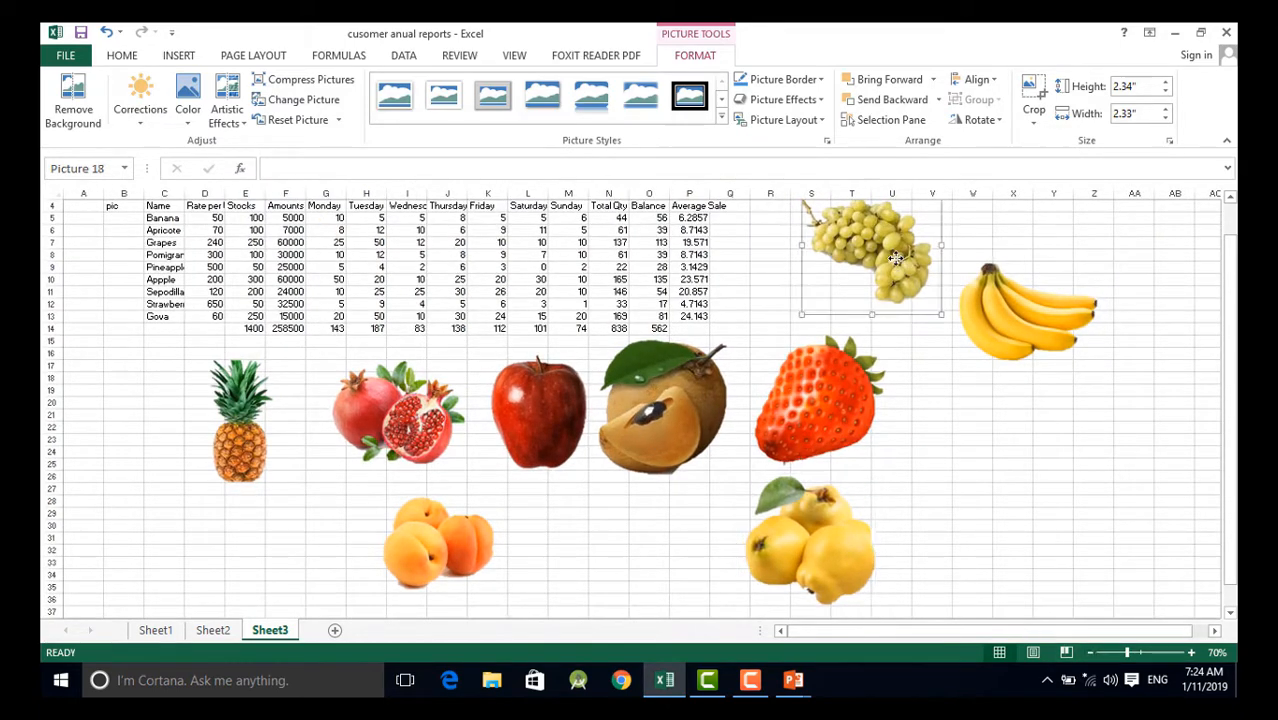
drag(1108, 315, 215, 414)
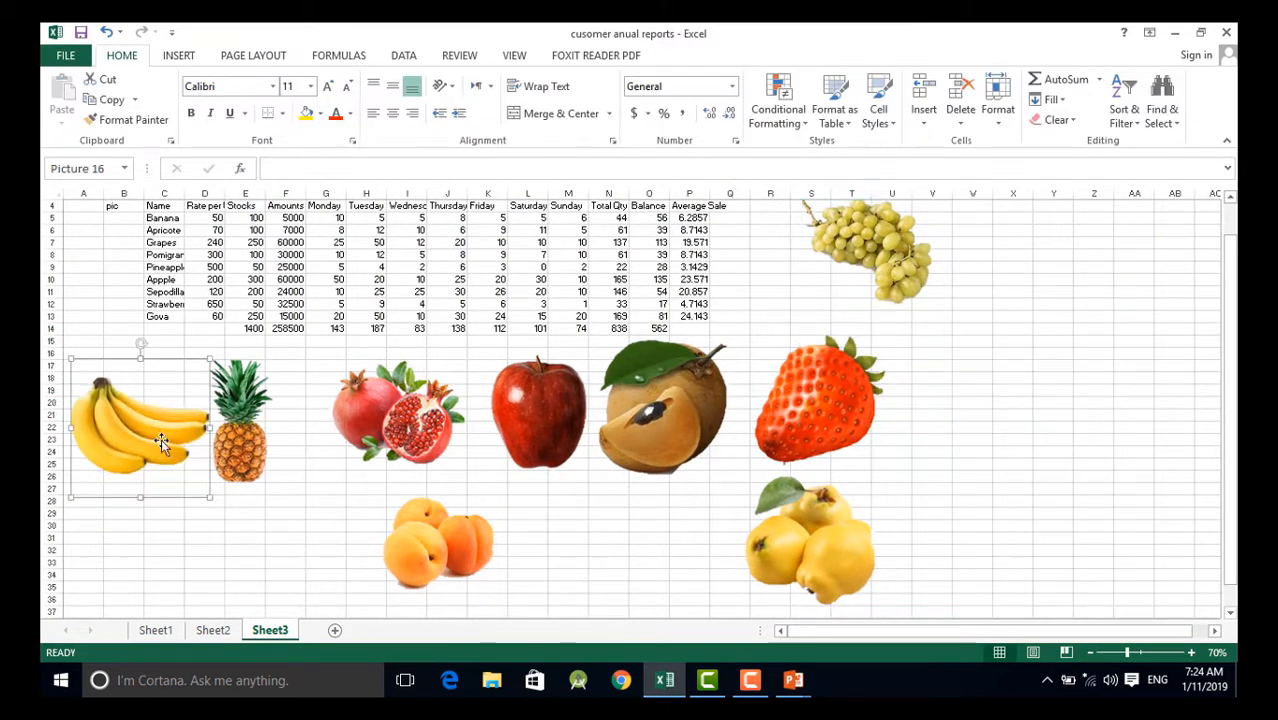
drag(214, 508, 113, 233)
Shrink the apricot picture to about 1" by 0.99" and place it in the pic column below the bananas
click(250, 475)
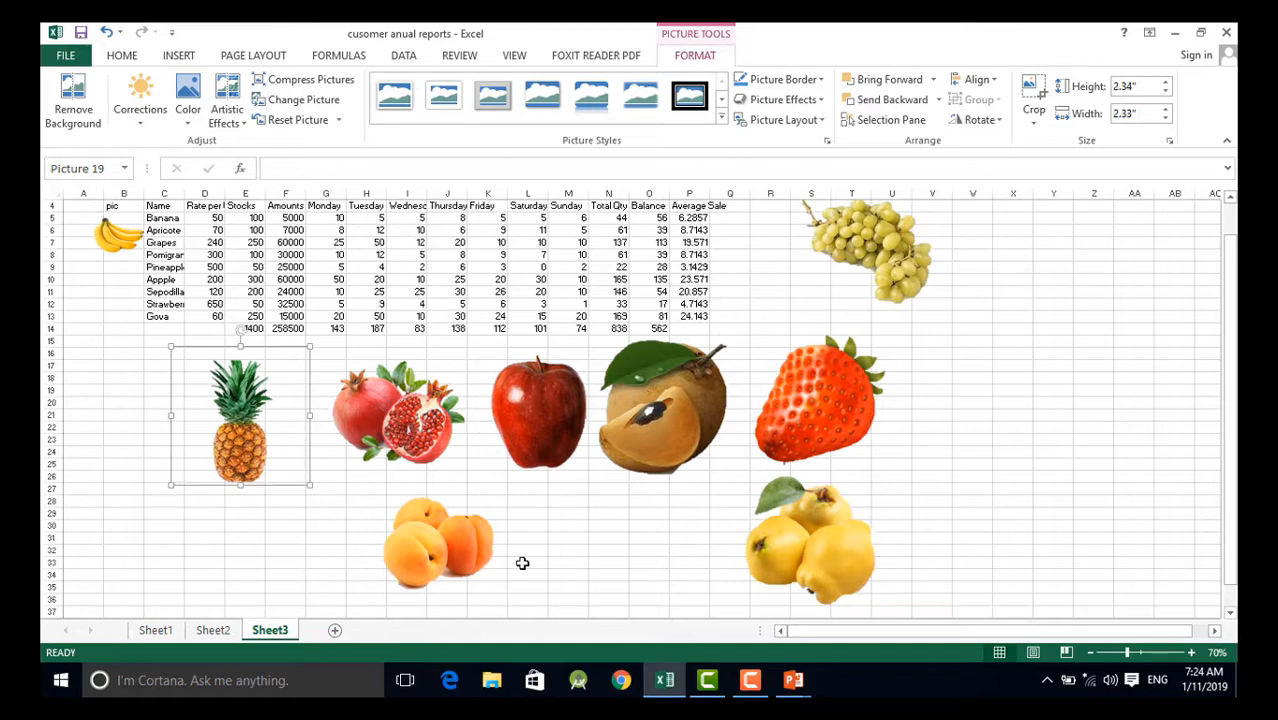
click(475, 560)
drag(506, 613, 428, 520)
drag(398, 490, 112, 282)
scroll(75, 299, up, 2)
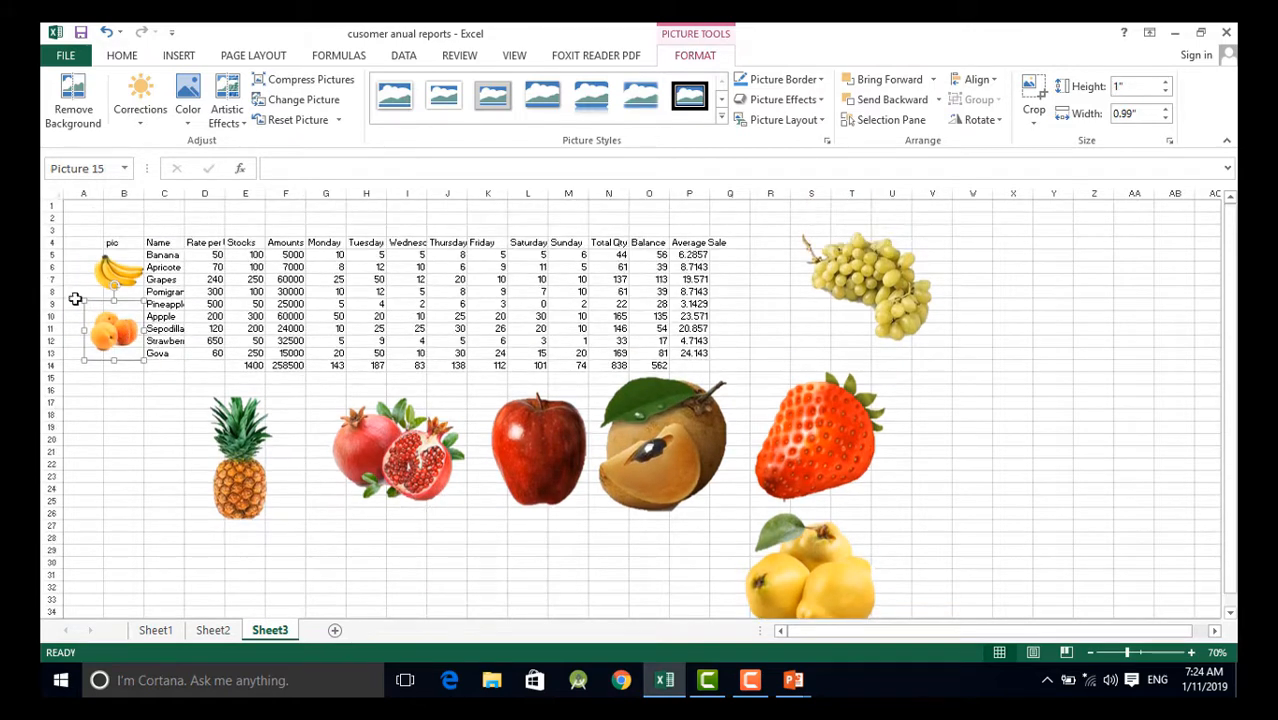
Shrink the grapes picture and place it in the pic column just below the apricots, under the table rows
click(872, 292)
drag(941, 355, 870, 285)
drag(818, 242, 92, 378)
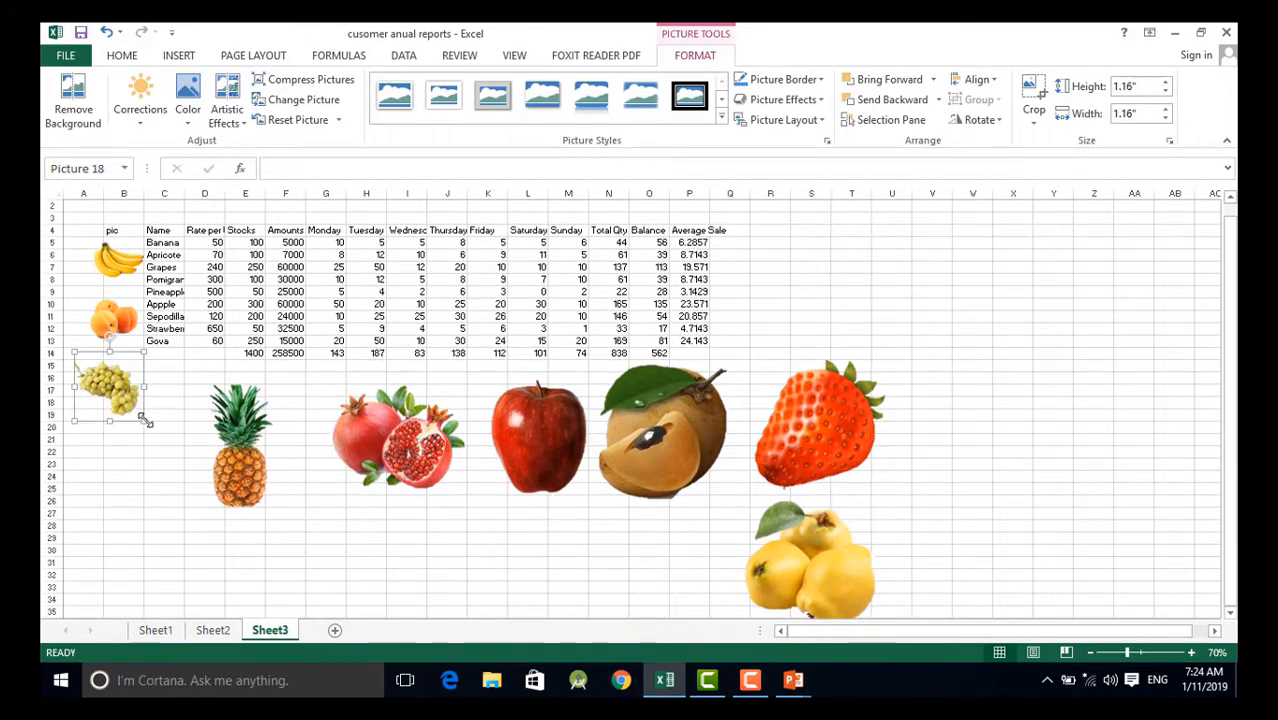
drag(146, 420, 120, 396)
drag(95, 373, 117, 379)
Shrink the pomegranate and pineapple pictures and place them side by side just below the grapes picture and the table
click(420, 460)
drag(471, 514, 134, 428)
click(240, 445)
drag(306, 514, 160, 398)
Shrink the apple and sepodilla pictures and place them below the table, in line with the pineapple
click(565, 490)
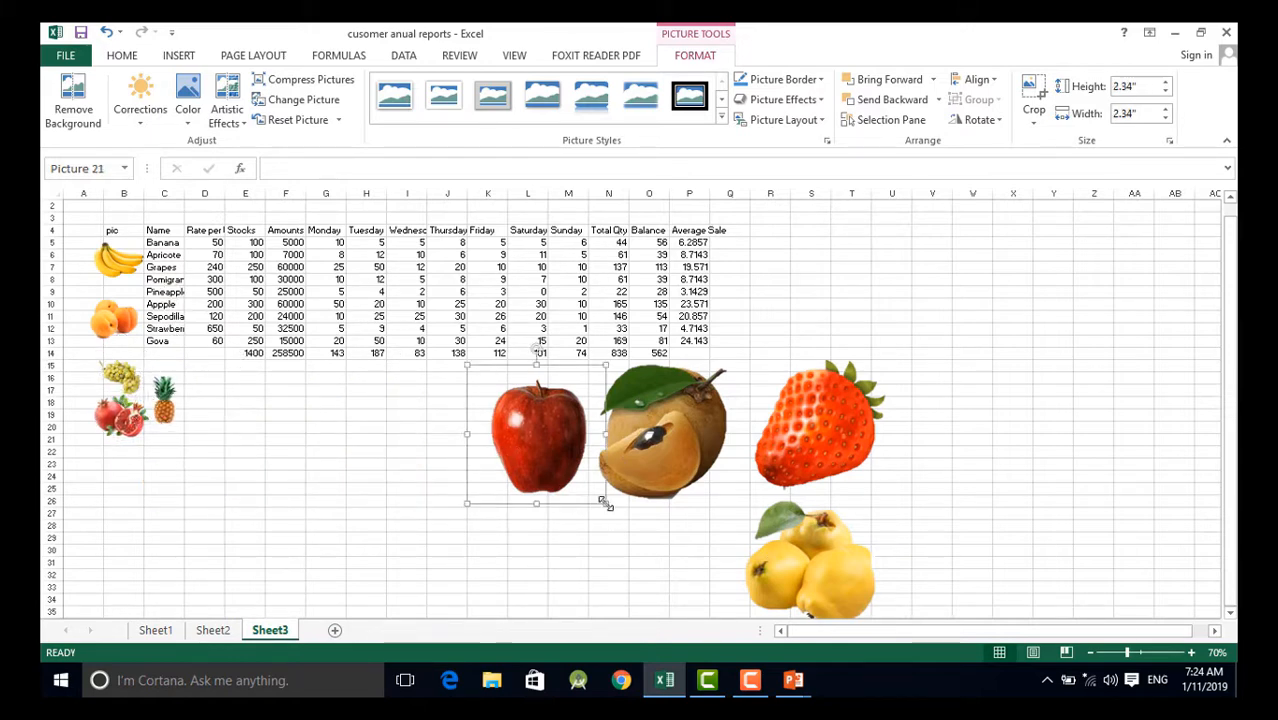
drag(604, 502, 214, 400)
click(670, 450)
drag(728, 500, 294, 412)
Shrink the strawberry picture and the gova picture, the latter to about 1.04" by 1.03", and line them up below the table
click(822, 460)
drag(879, 497, 778, 394)
drag(764, 382, 366, 408)
click(838, 606)
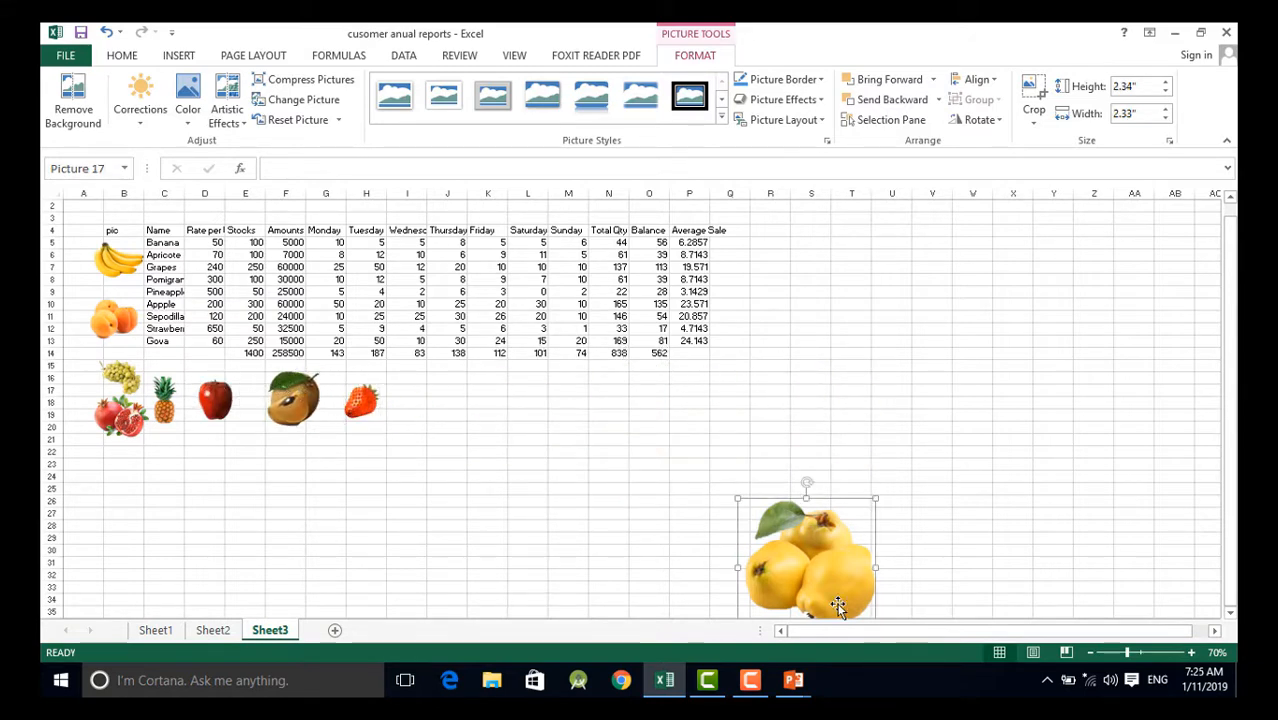
drag(838, 606, 462, 419)
Increase the height of row 5 to about 50 points and widen column B slightly to make room for the banana picture
click(1191, 652)
click(1191, 652)
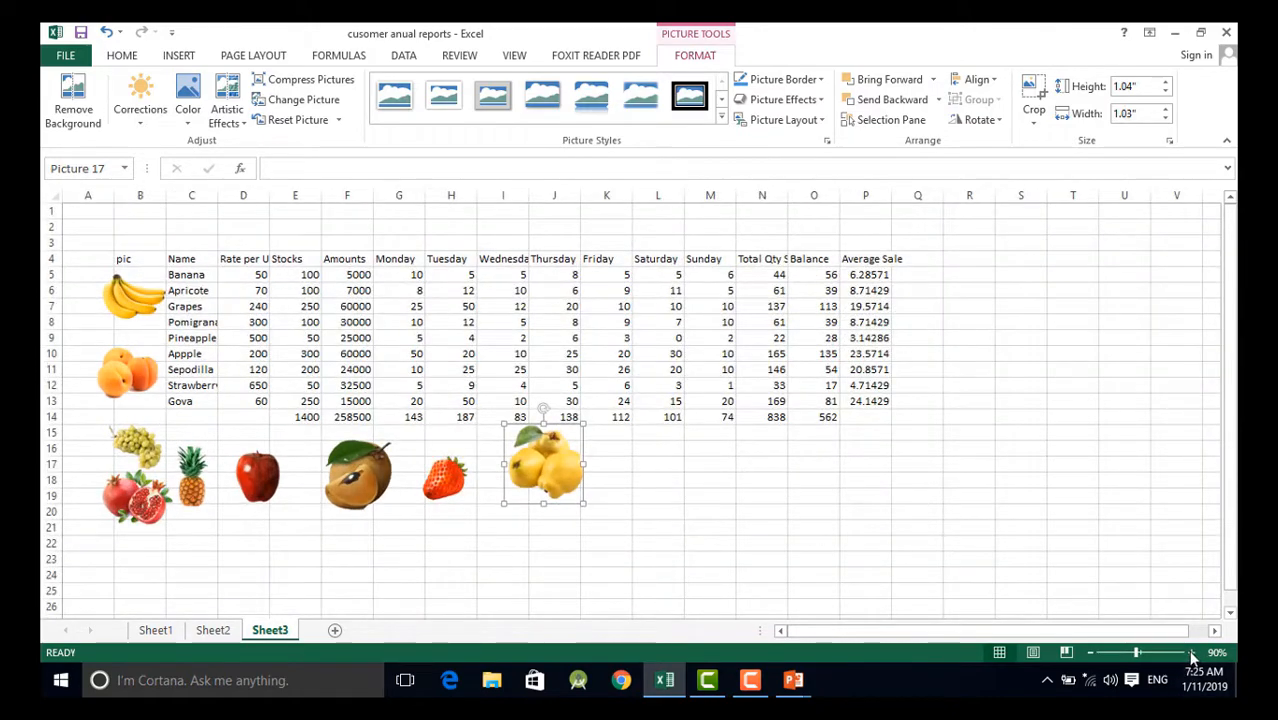
click(1191, 652)
click(1191, 652)
click(1191, 652)
click(1191, 652)
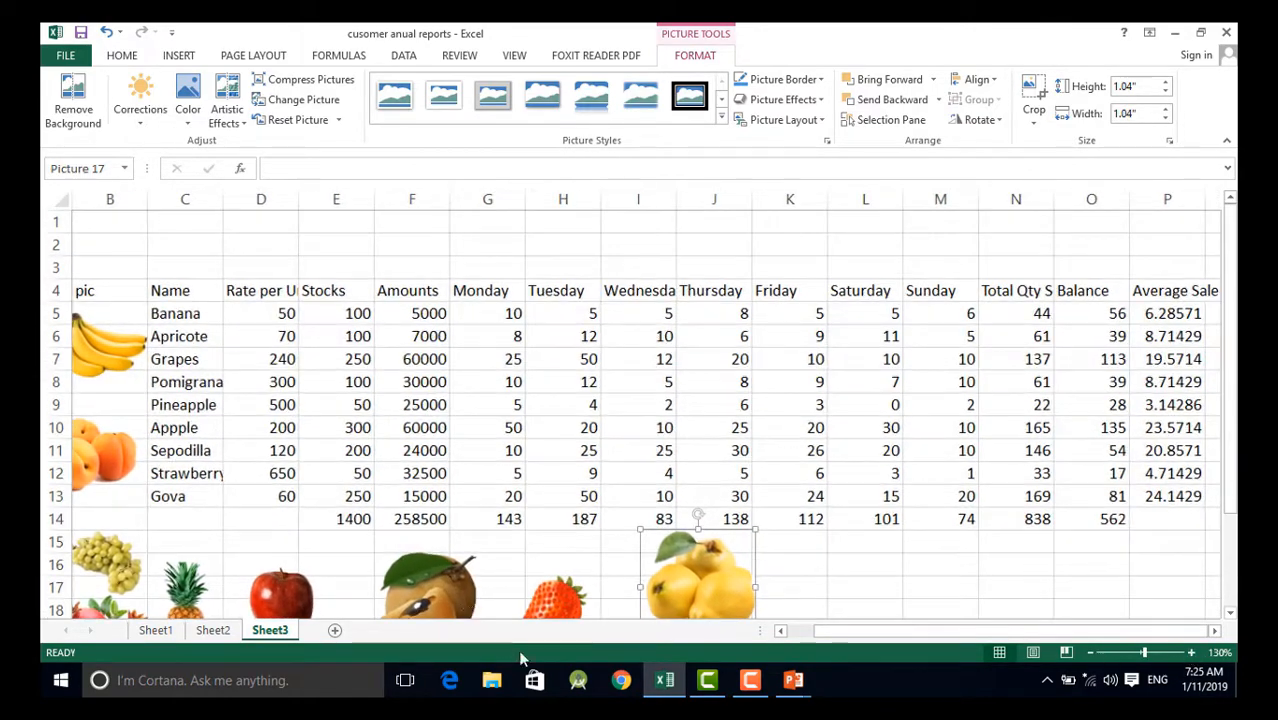
drag(822, 633, 792, 631)
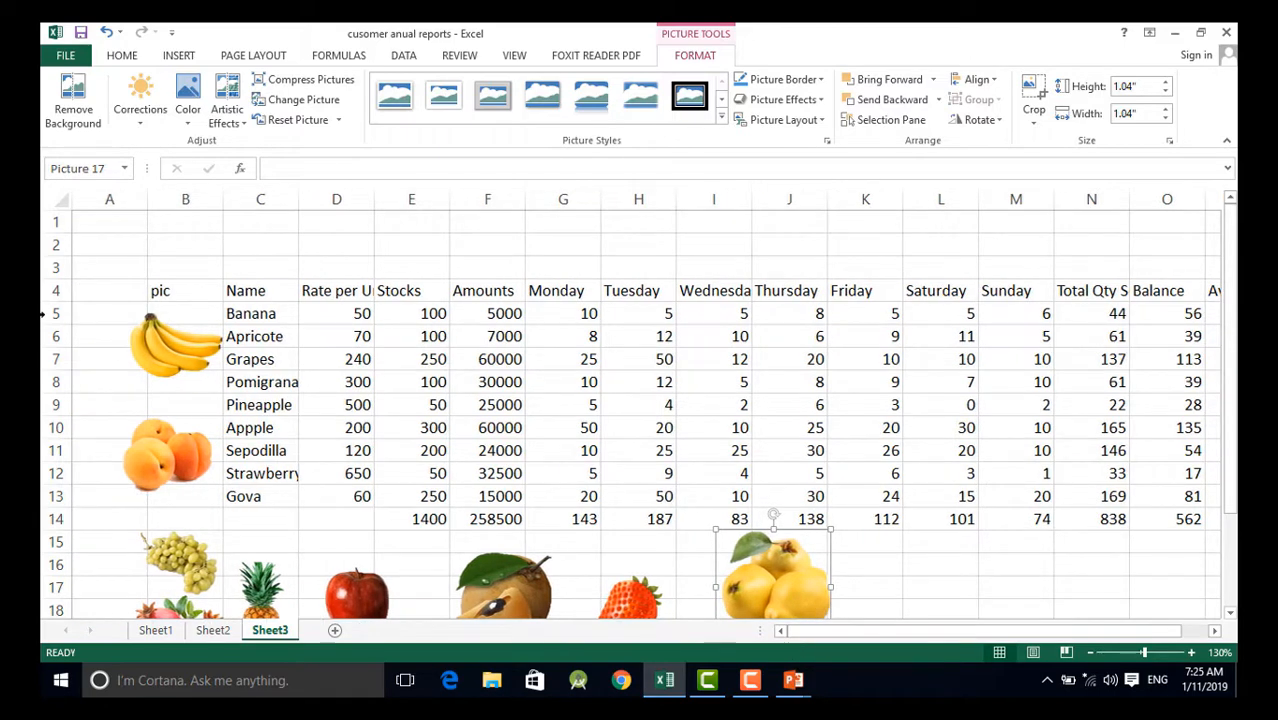
drag(60, 324, 55, 377)
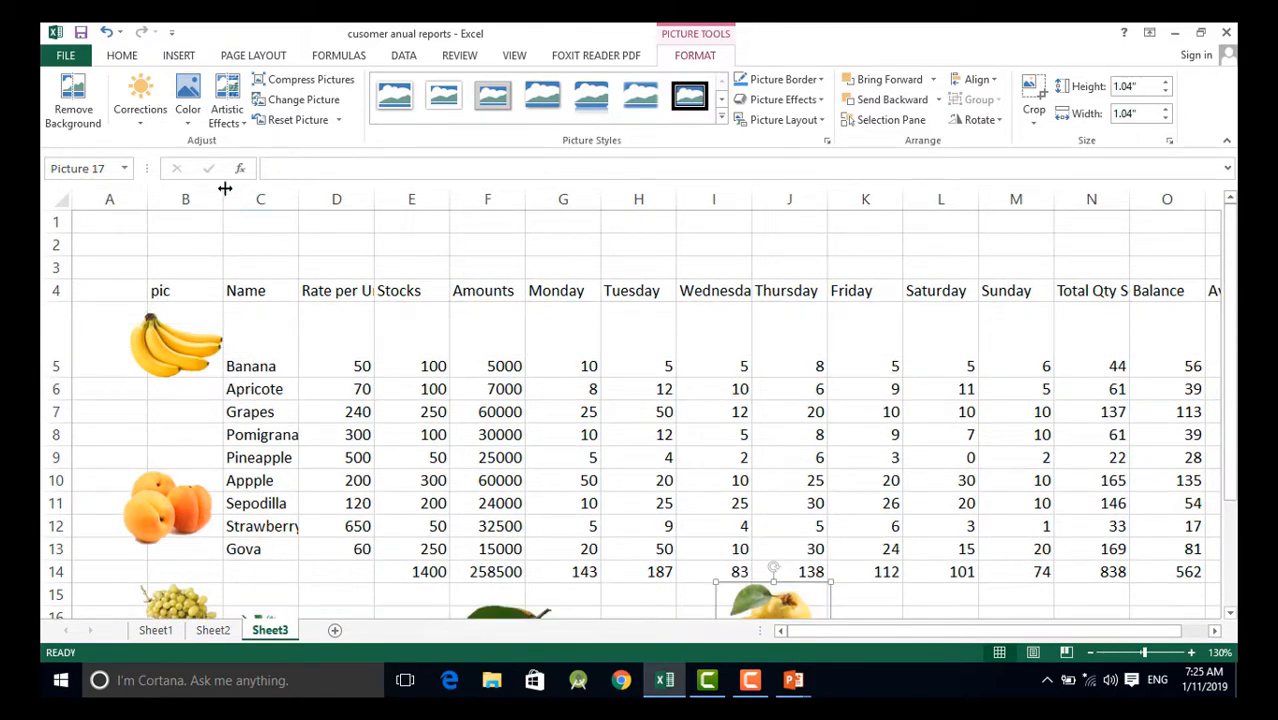
drag(221, 198, 234, 197)
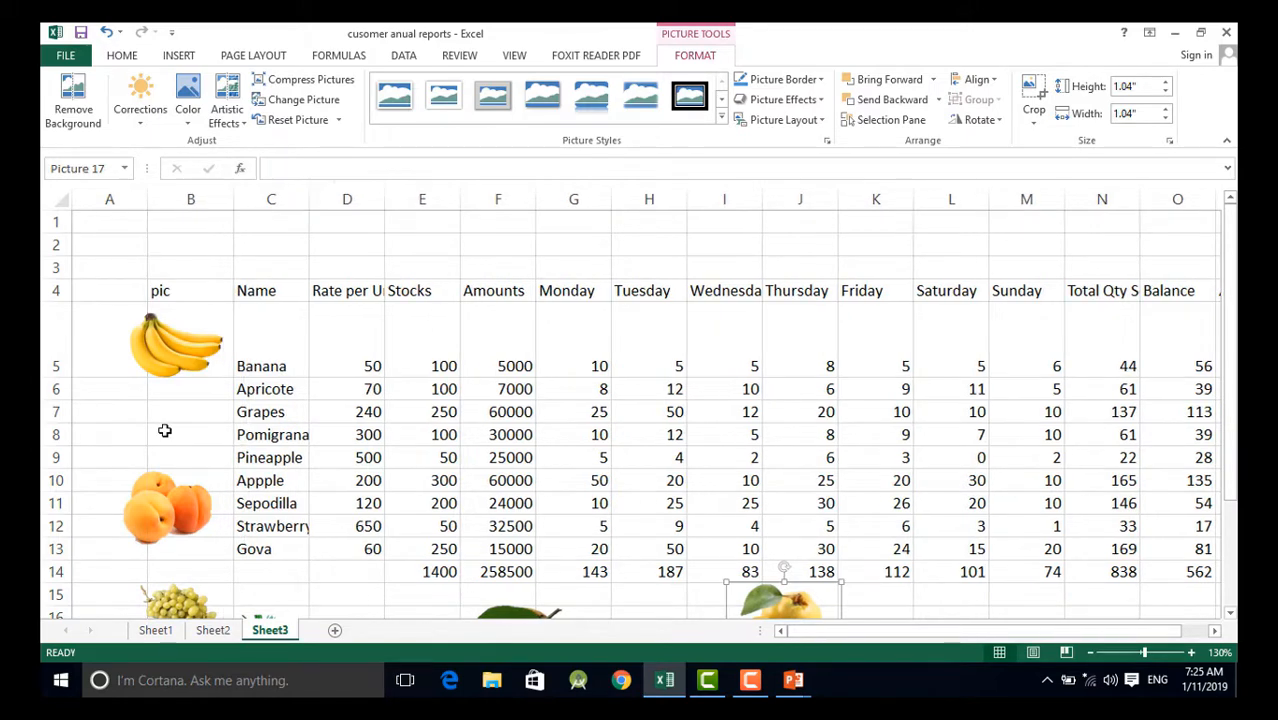
Resize the banana picture to about 0.79" wide and fit it inside cell B5 next to Banana
drag(178, 368, 232, 381)
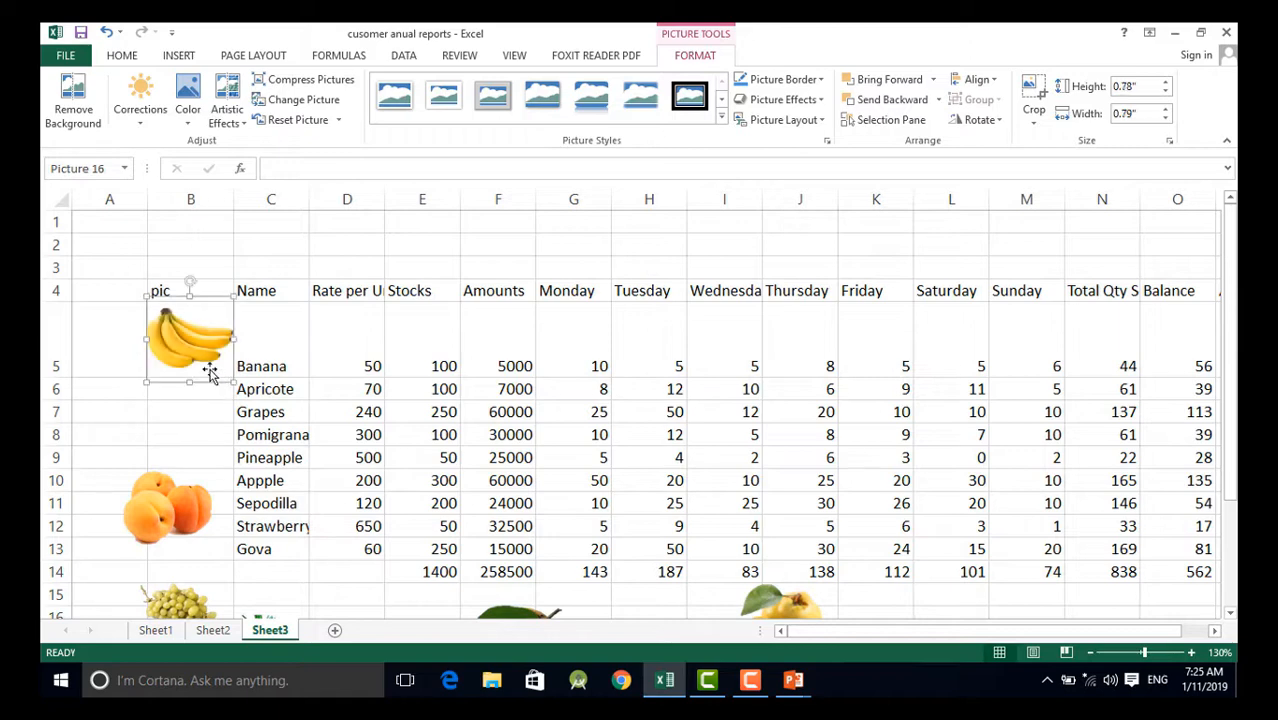
drag(145, 296, 190, 301)
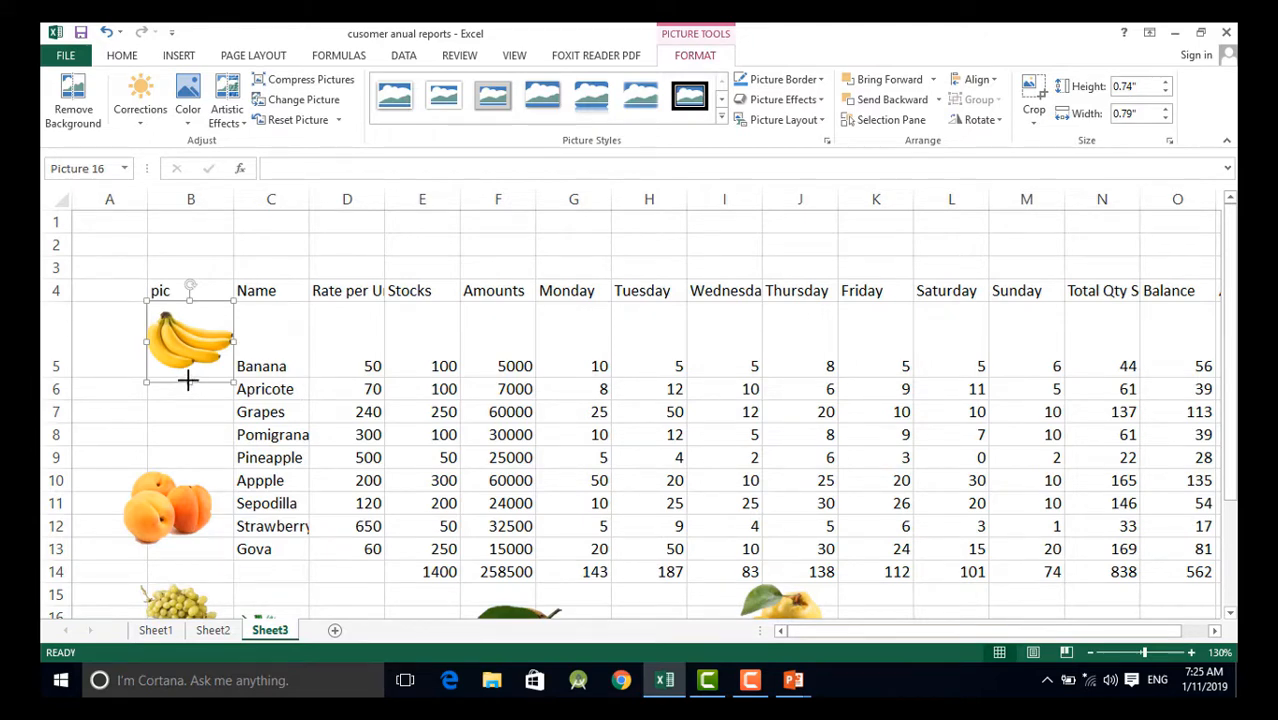
drag(188, 379, 188, 376)
click(255, 327)
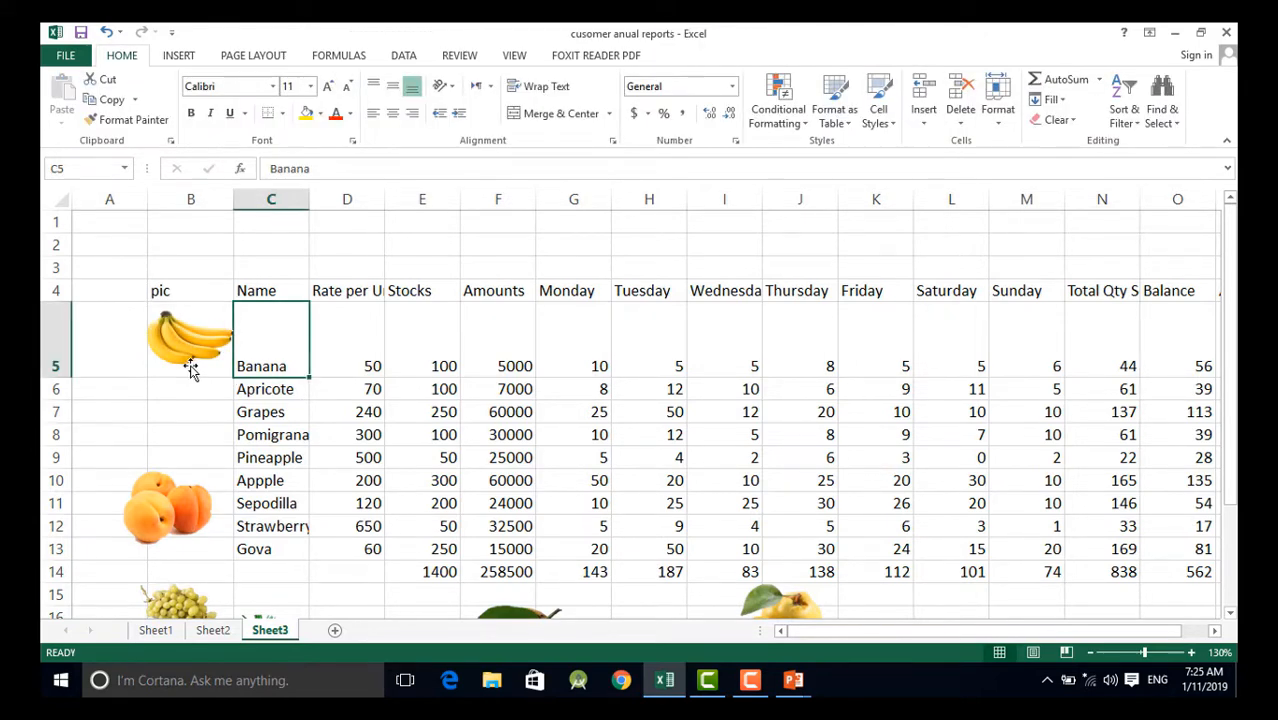
click(188, 366)
click(168, 513)
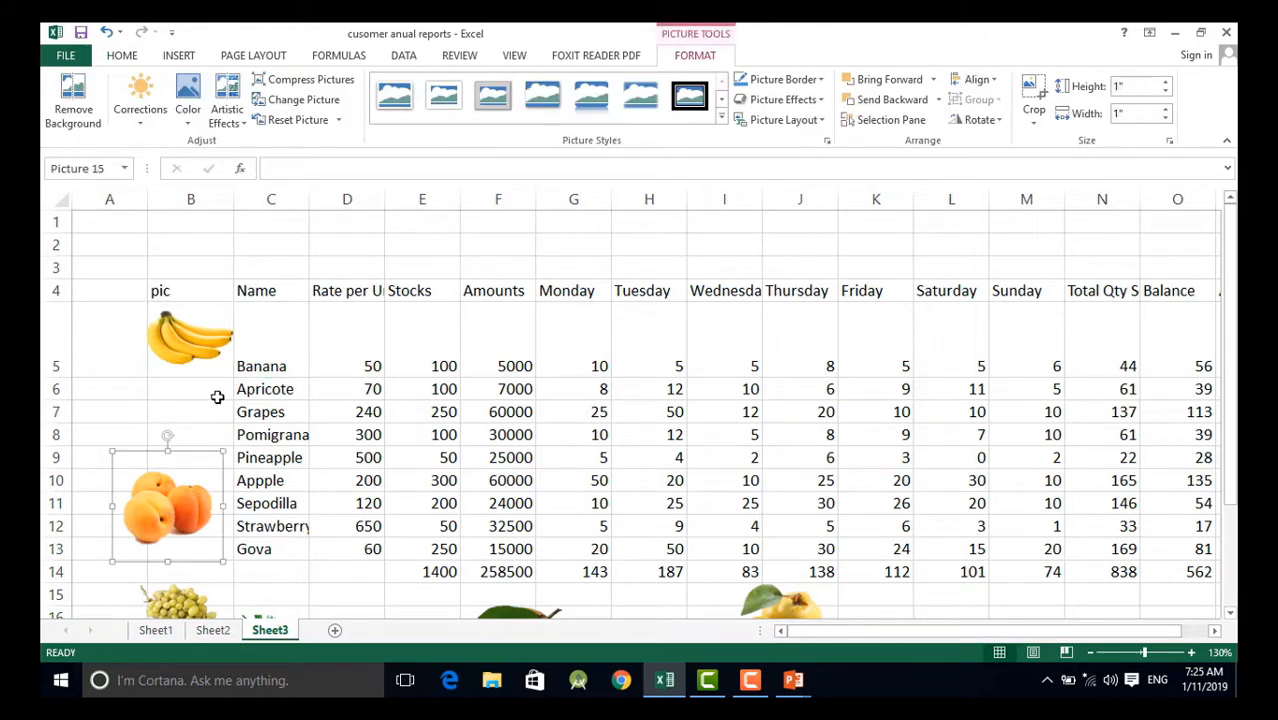
Set the row height of the Banana row to exactly 50
click(200, 389)
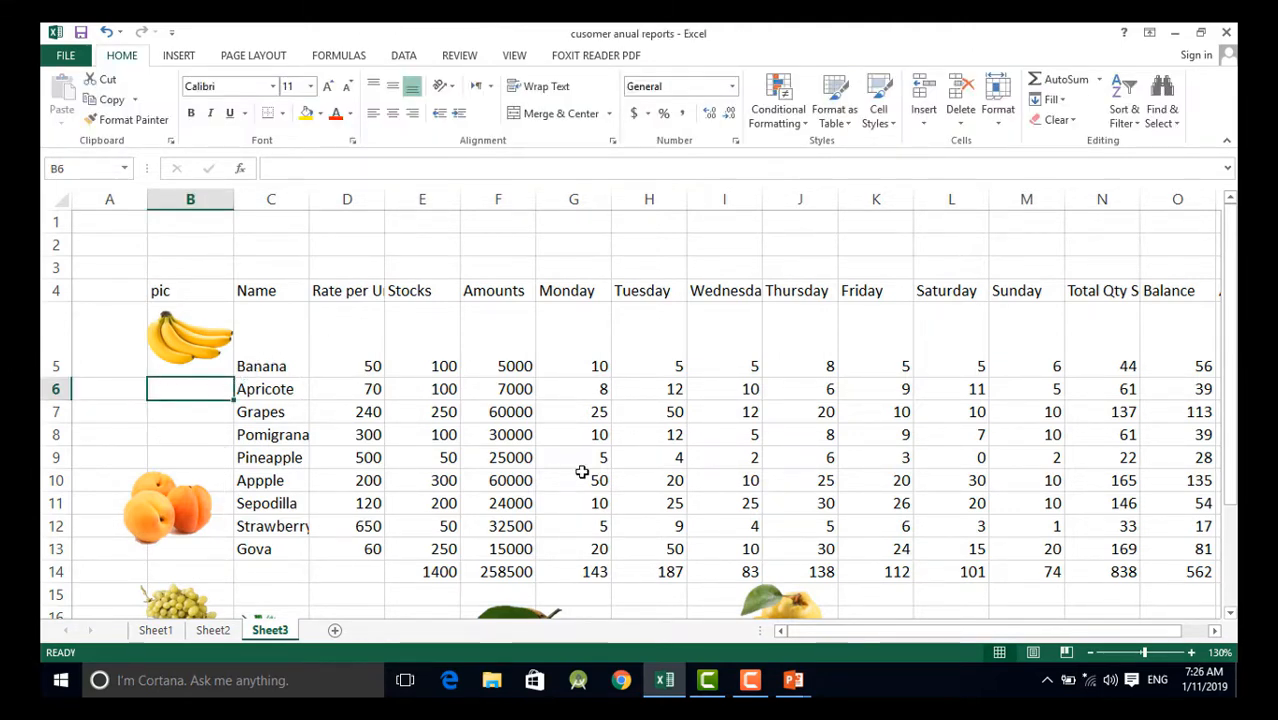
click(108, 337)
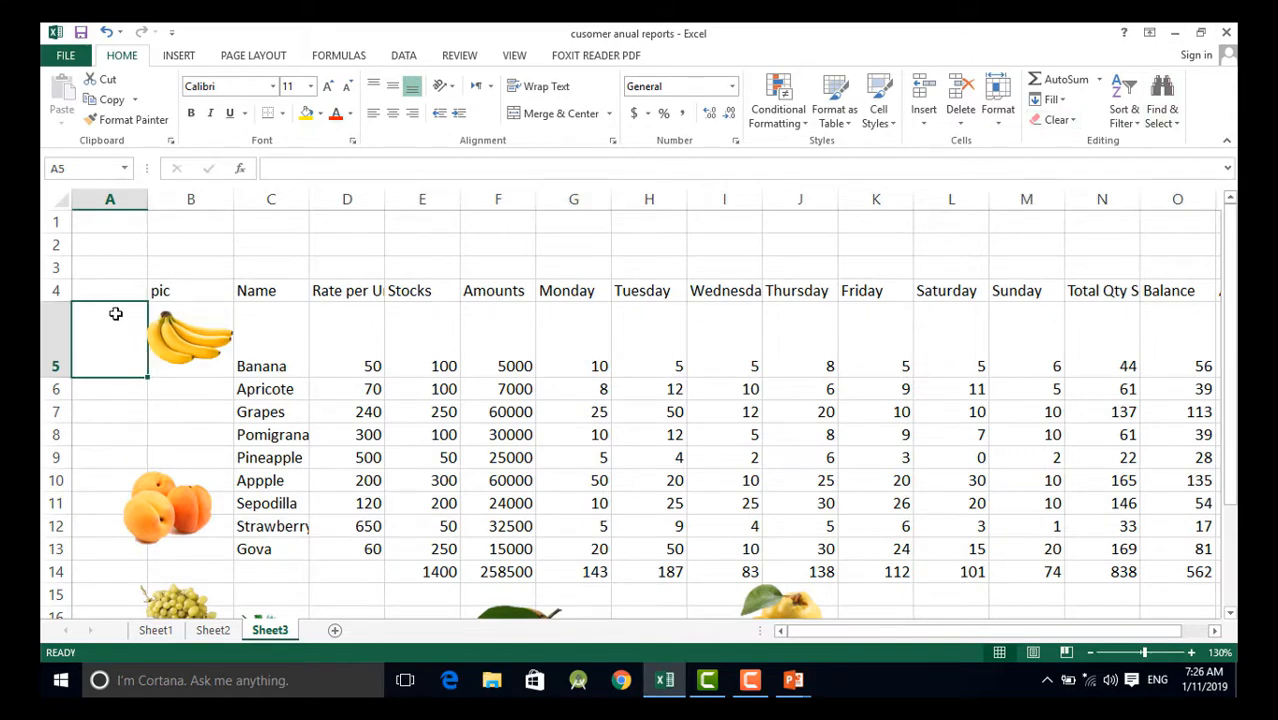
click(998, 120)
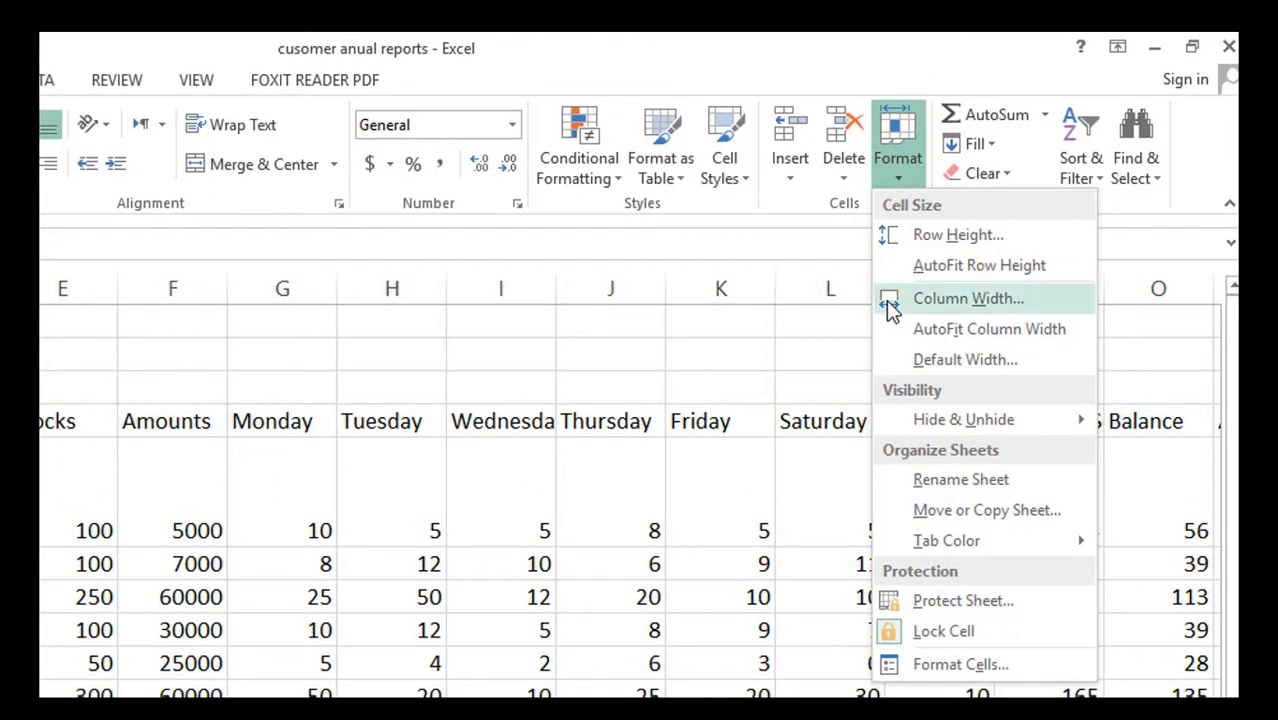
click(975, 238)
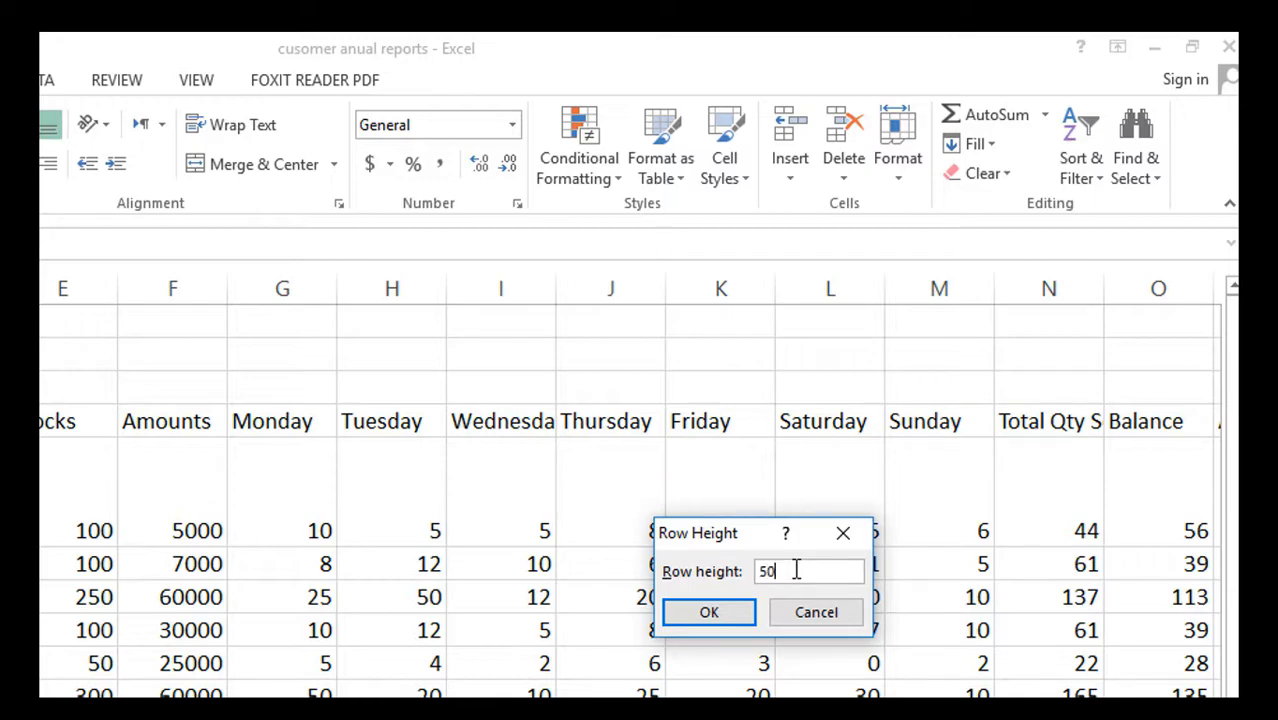
key(Return)
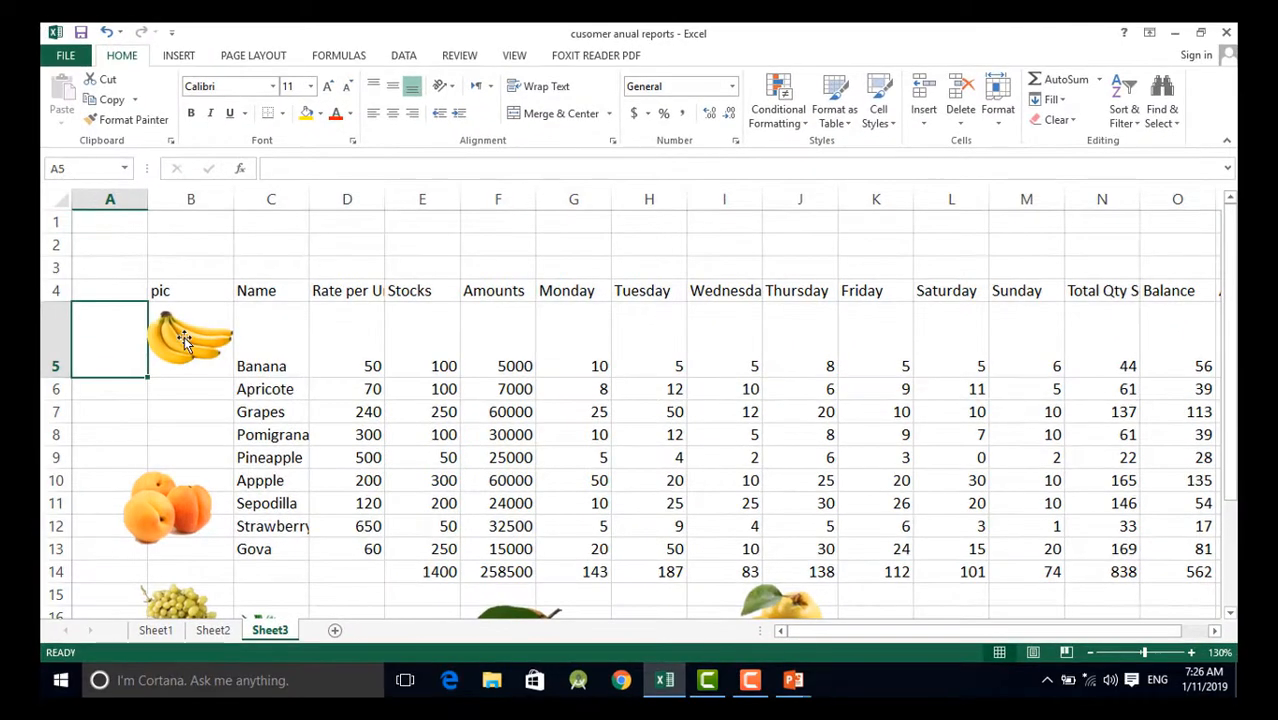
Set the height of rows 6 through 13, from Apricote to Gova, to 50
click(184, 337)
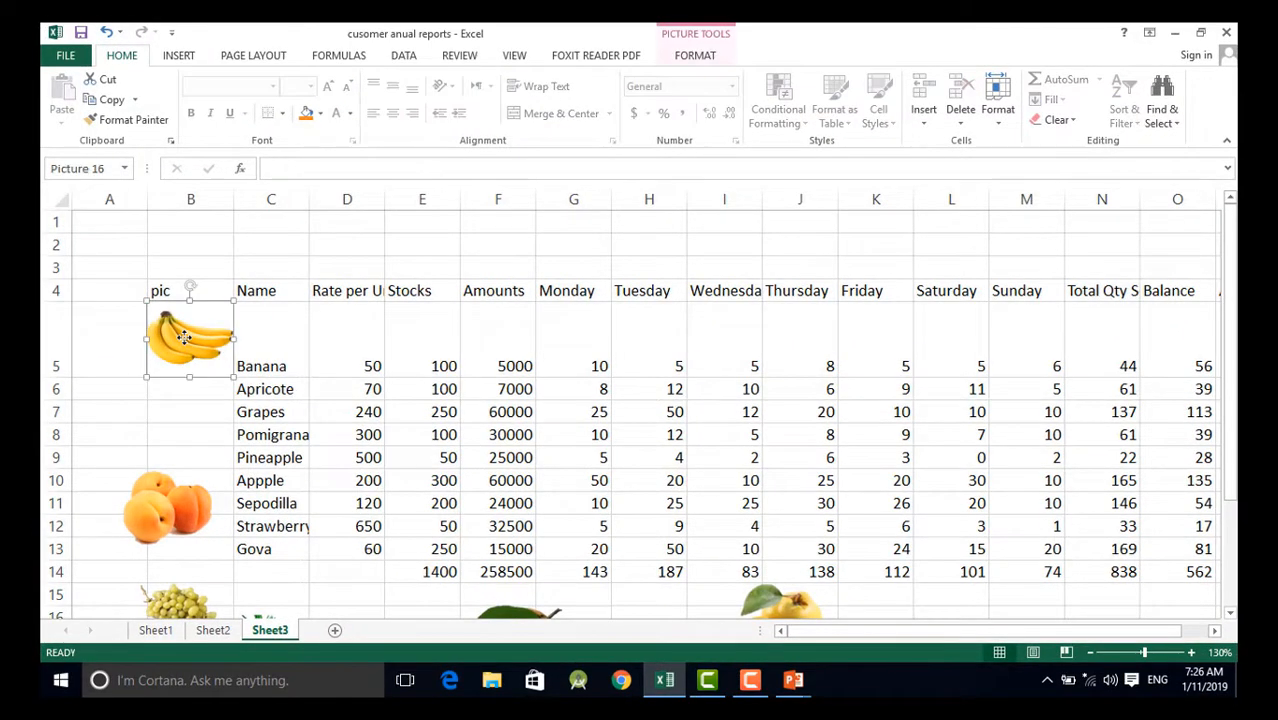
drag(106, 391, 112, 622)
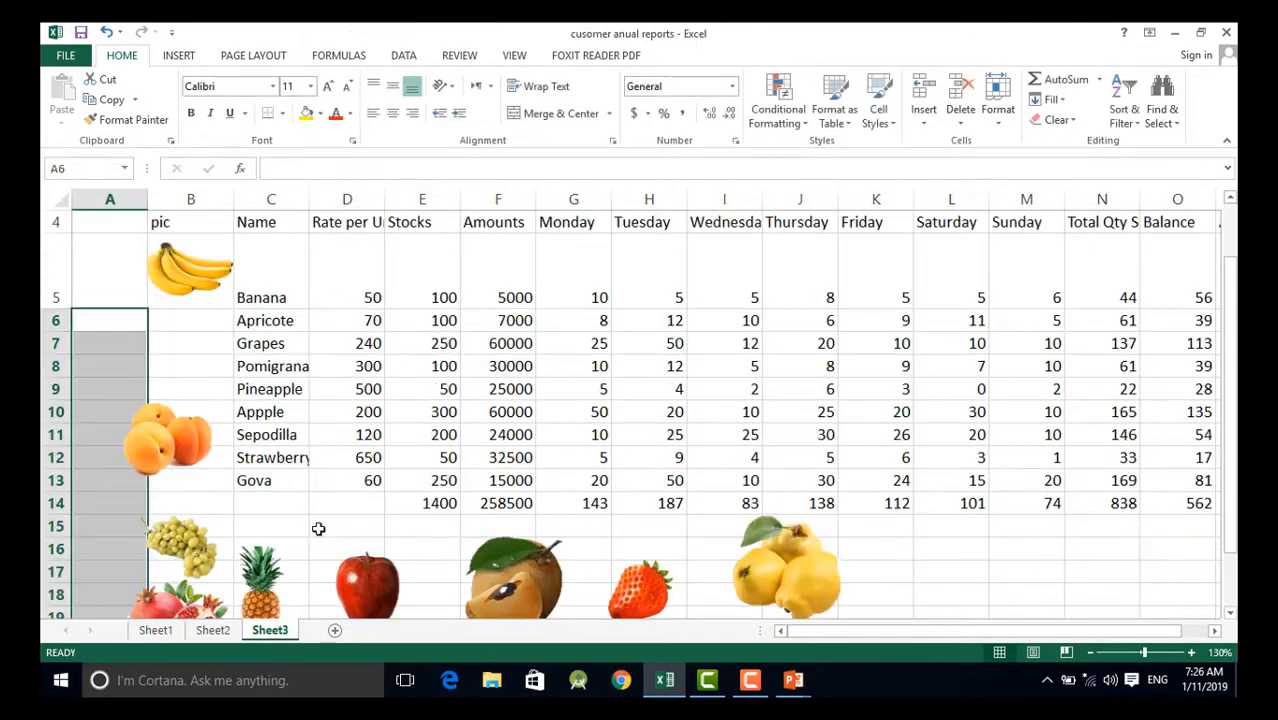
click(188, 312)
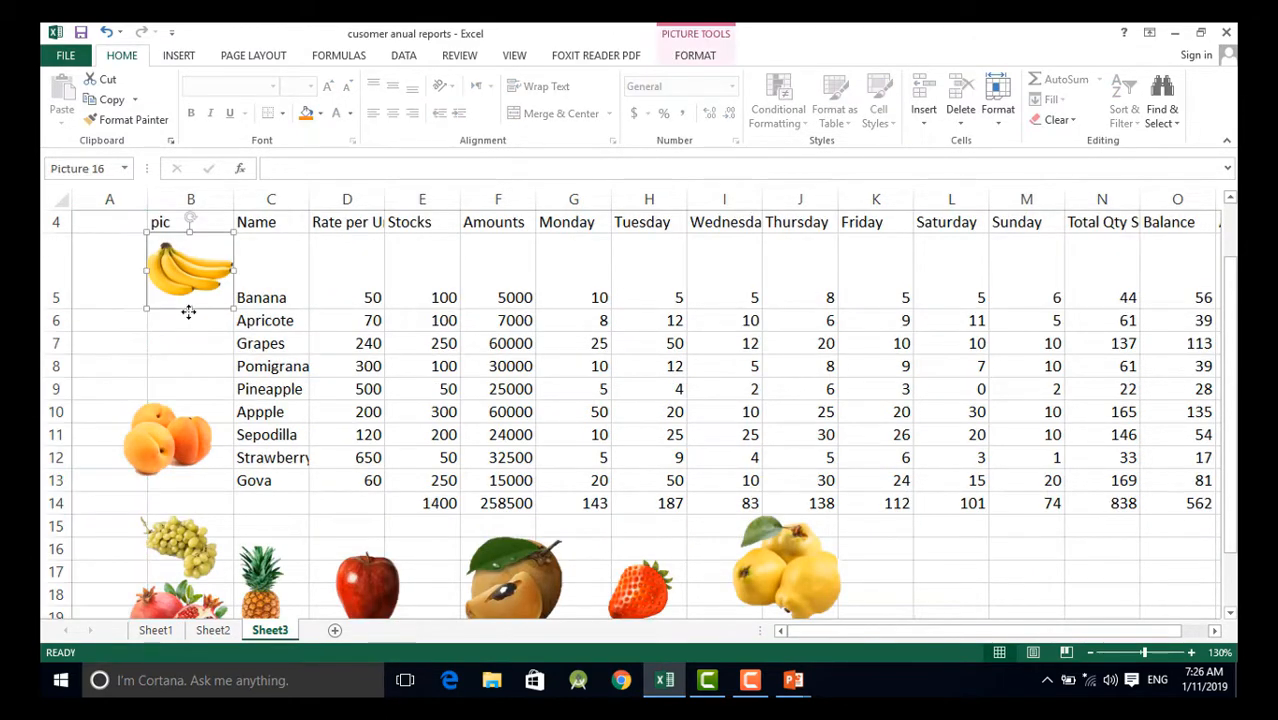
click(187, 316)
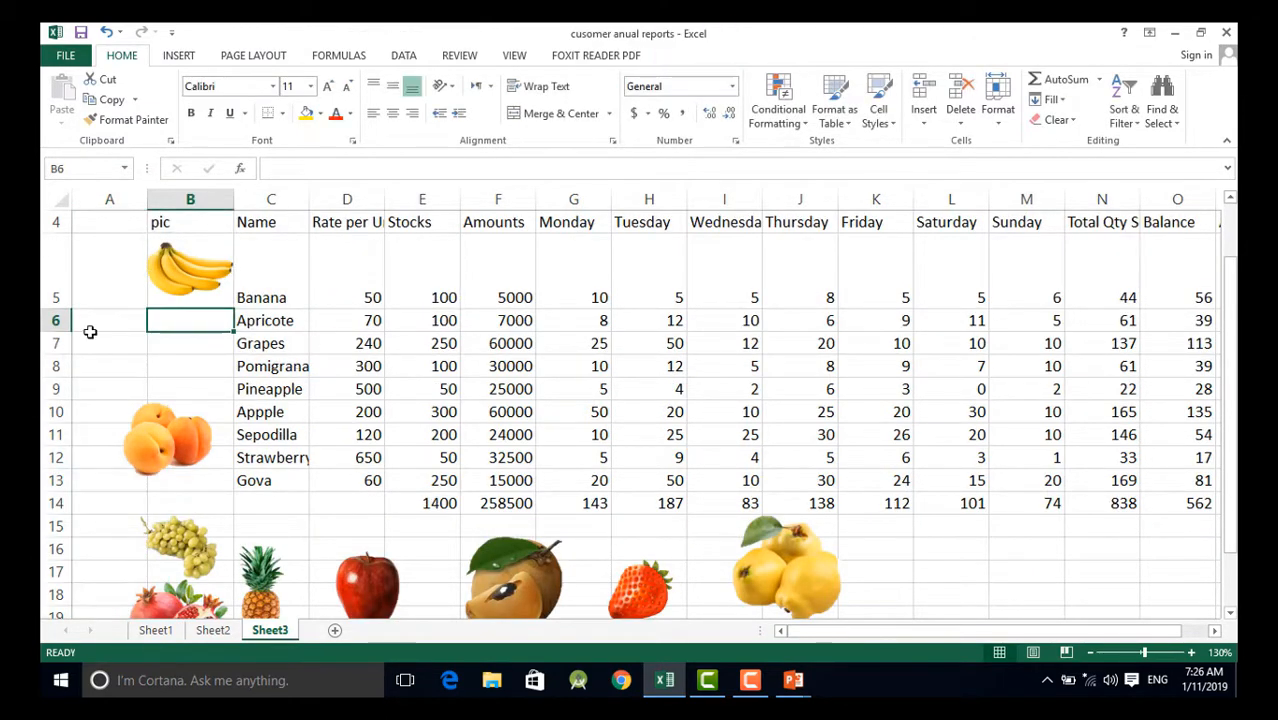
drag(90, 332, 108, 486)
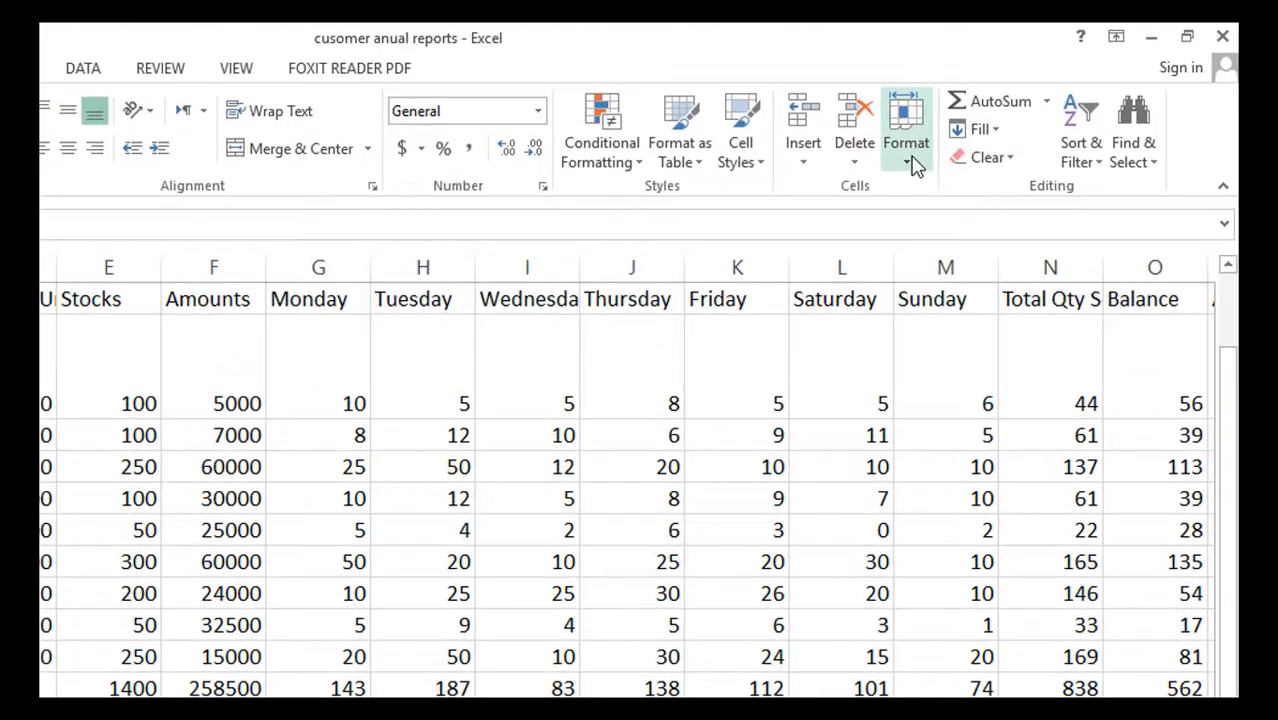
click(998, 105)
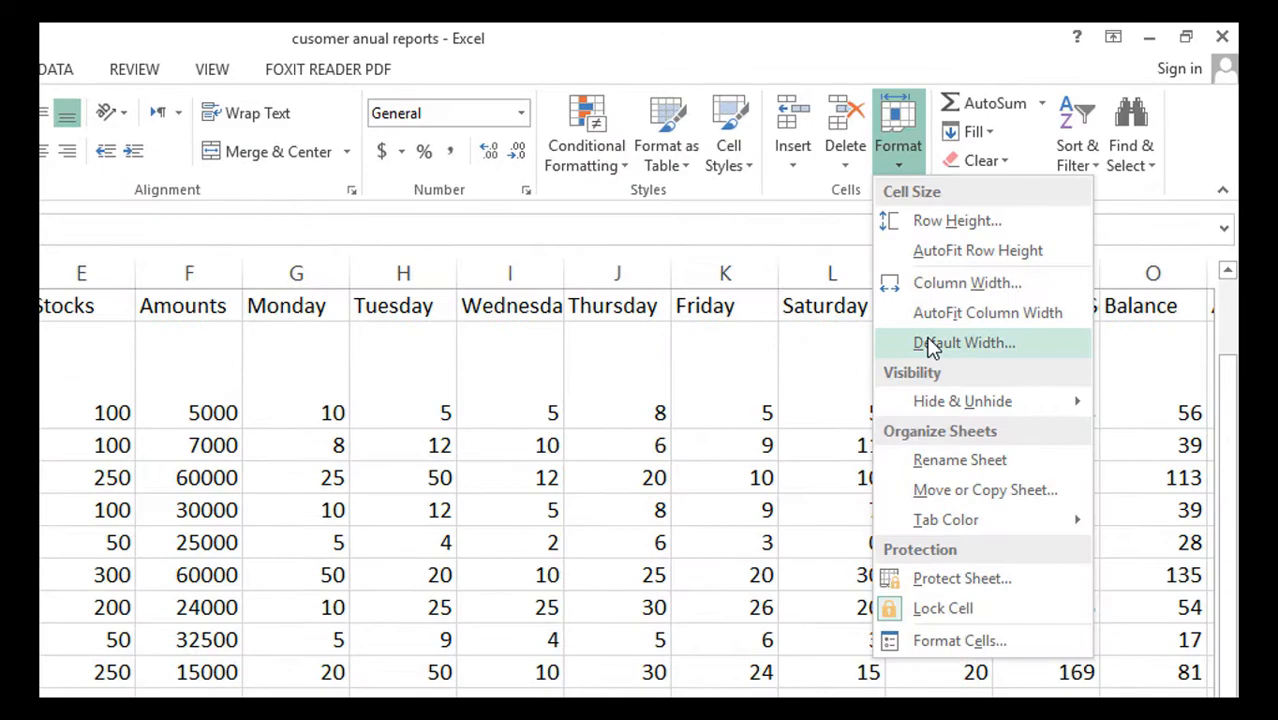
click(958, 221)
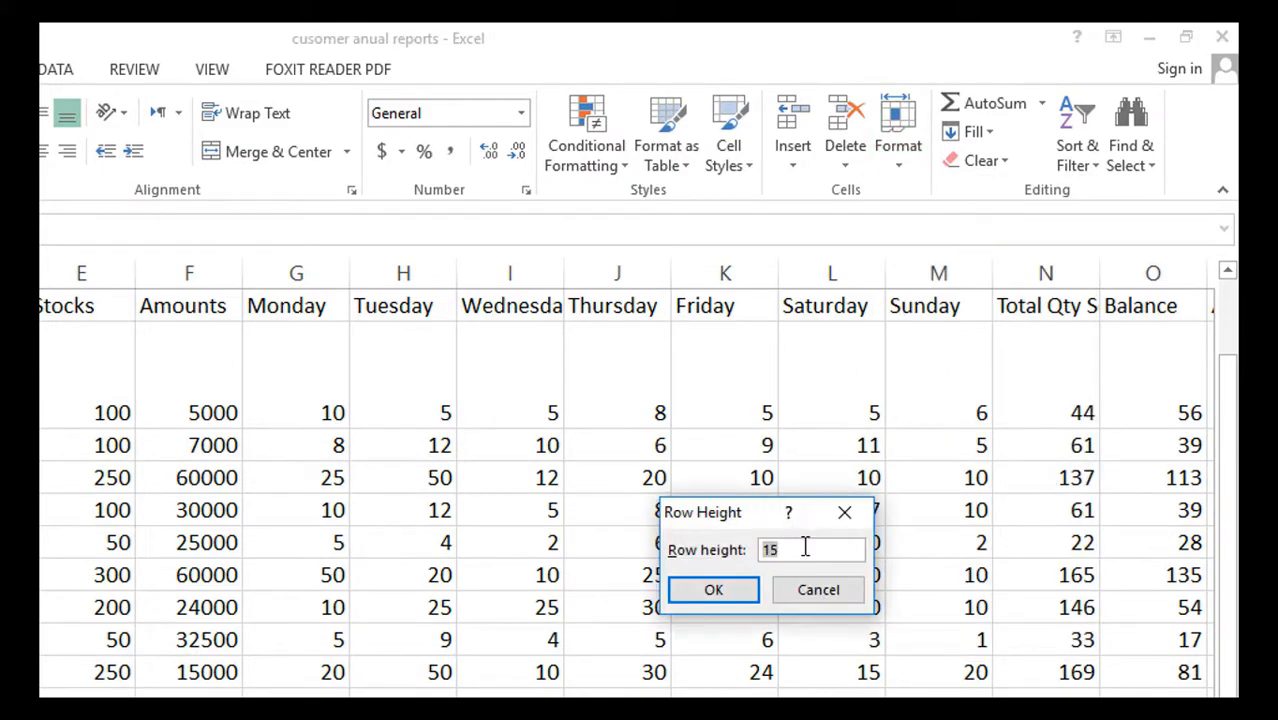
text(50)
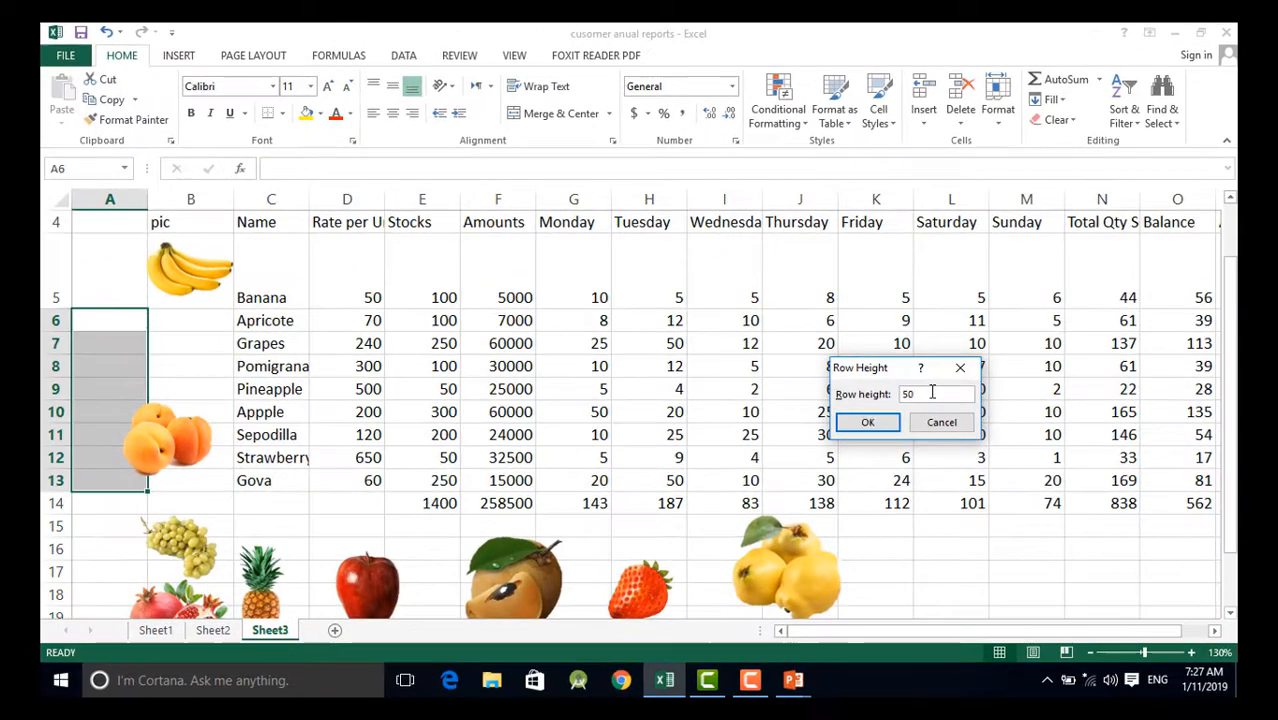
key(Return)
Move the apricot picture into cell B6 next to Apricote and resize it to fit within the cell
scroll(134, 337, down, 2)
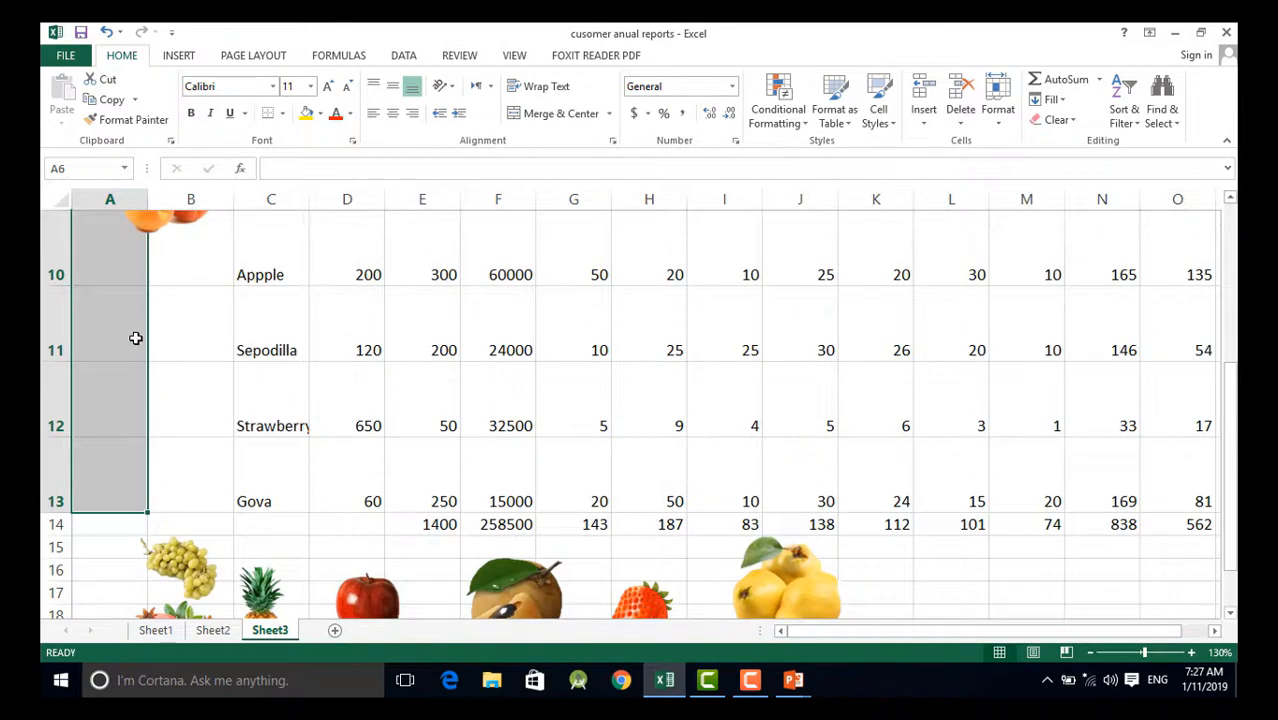
scroll(134, 337, up, 2)
drag(171, 585, 198, 337)
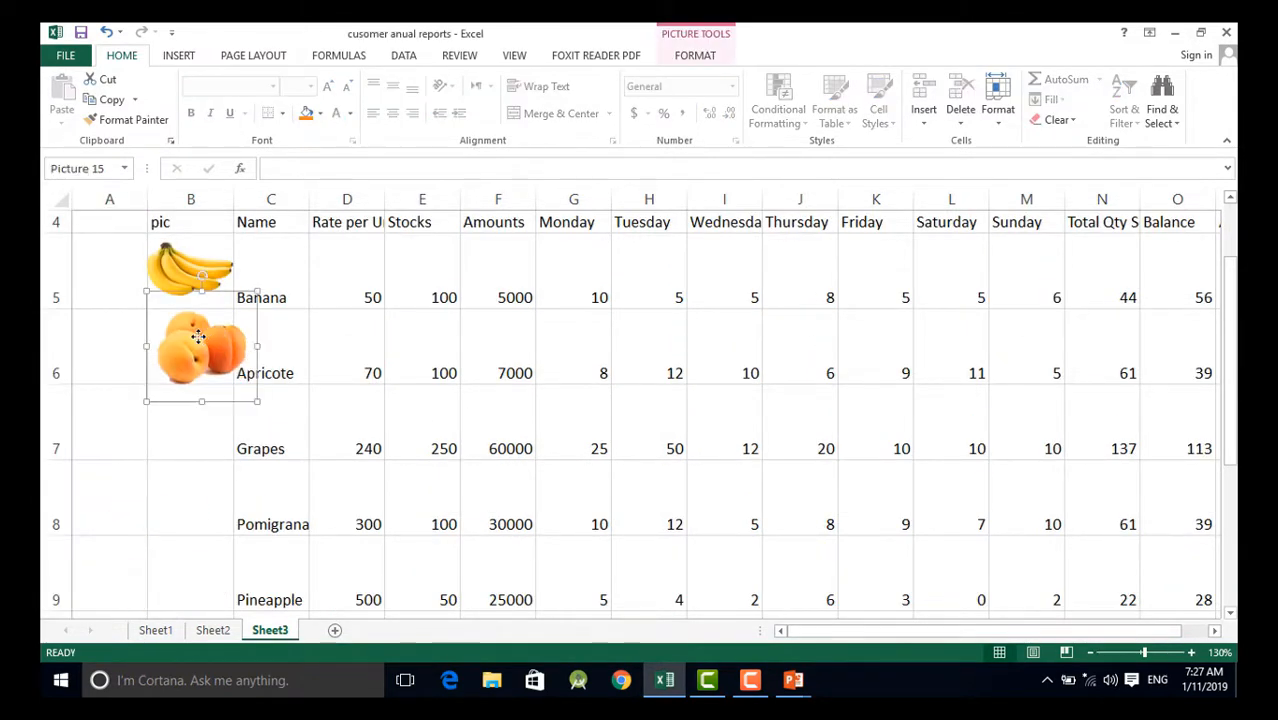
drag(258, 402, 234, 378)
drag(194, 341, 192, 348)
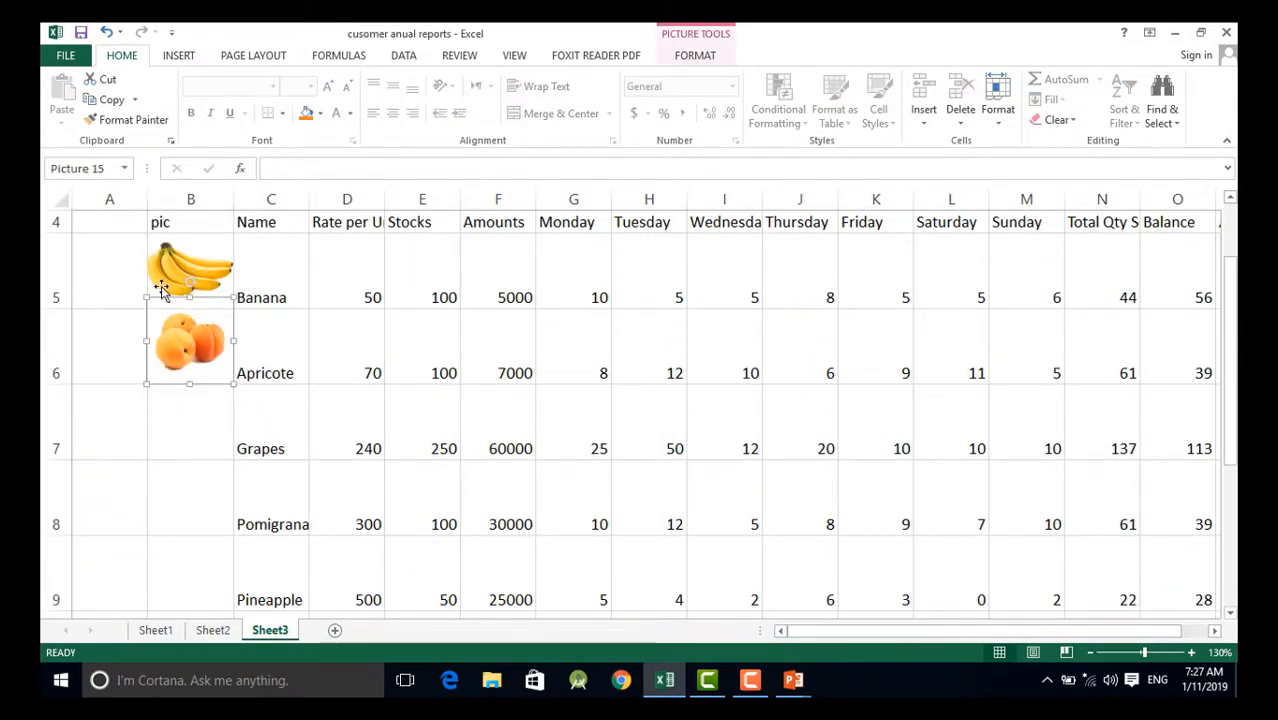
drag(147, 298, 146, 303)
drag(202, 342, 202, 346)
drag(191, 303, 191, 308)
Move the grapes picture up from below the table into cell B7 next to Grapes and size it to the cell
scroll(287, 400, down, 2)
scroll(180, 522, down, 1)
click(184, 300)
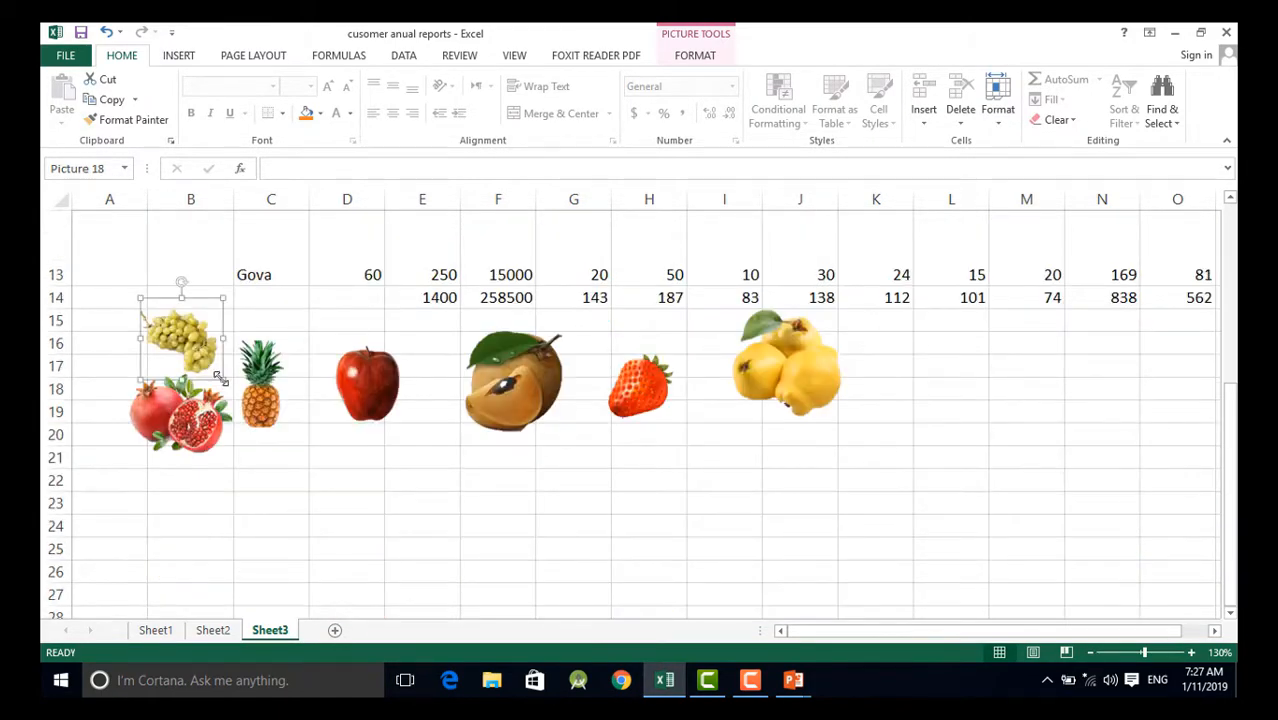
scroll(180, 398, up, 2)
scroll(180, 398, down, 2)
drag(185, 312, 176, 256)
drag(1230, 598, 1230, 532)
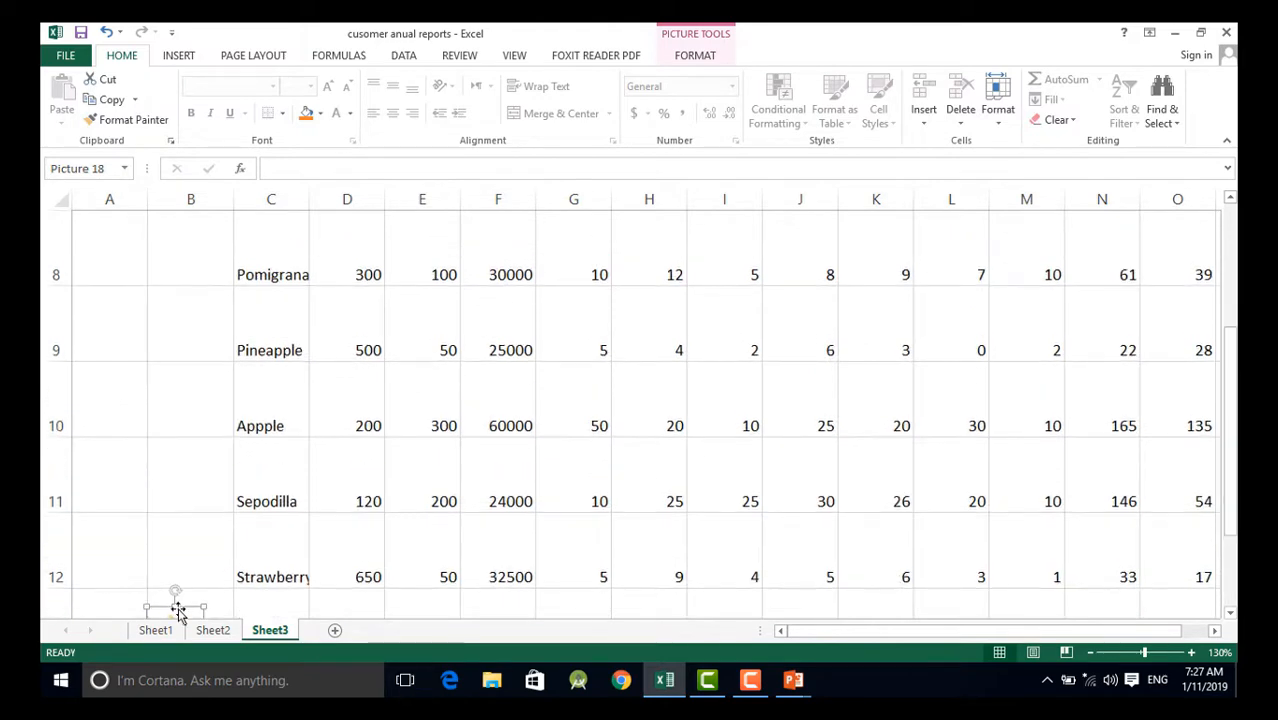
drag(178, 612, 178, 311)
scroll(187, 295, up, 3)
drag(191, 530, 192, 378)
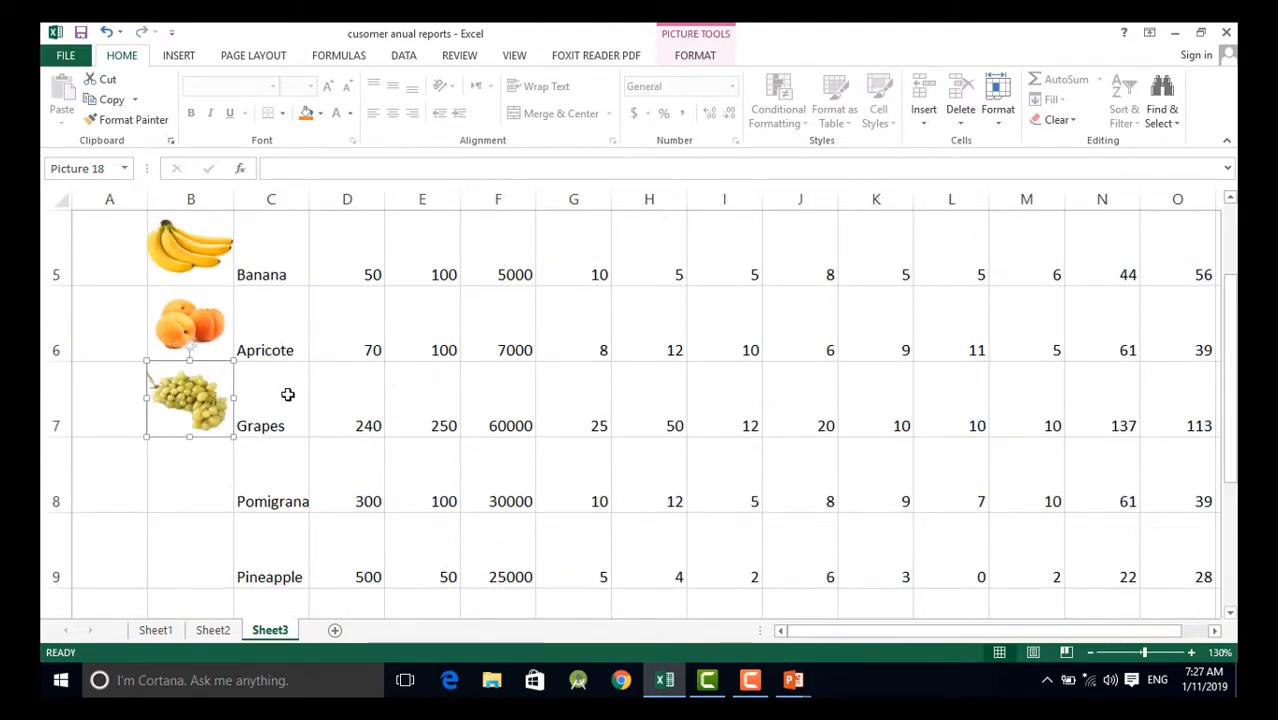
Move the pomegranate picture into cell B8 next to its name and resize it to fit the cell
scroll(287, 395, down, 2)
scroll(295, 425, up, 3)
scroll(302, 455, down, 3)
drag(172, 562, 190, 360)
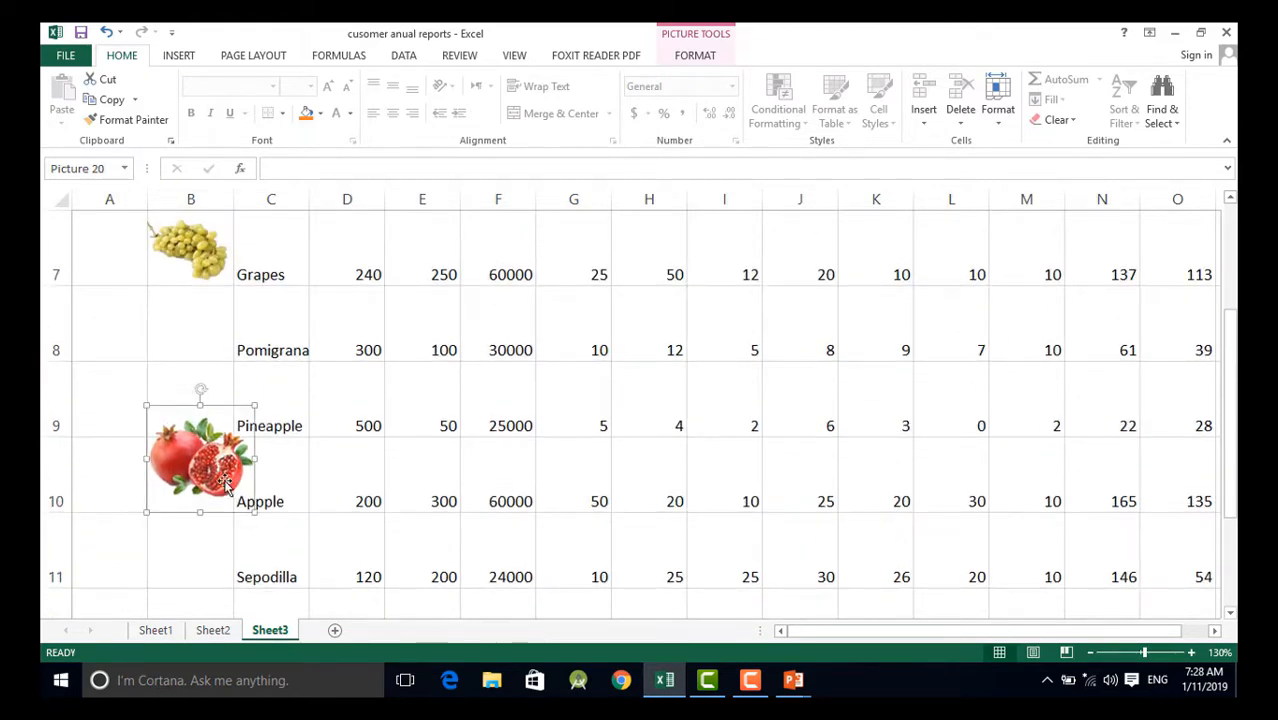
drag(250, 500, 188, 363)
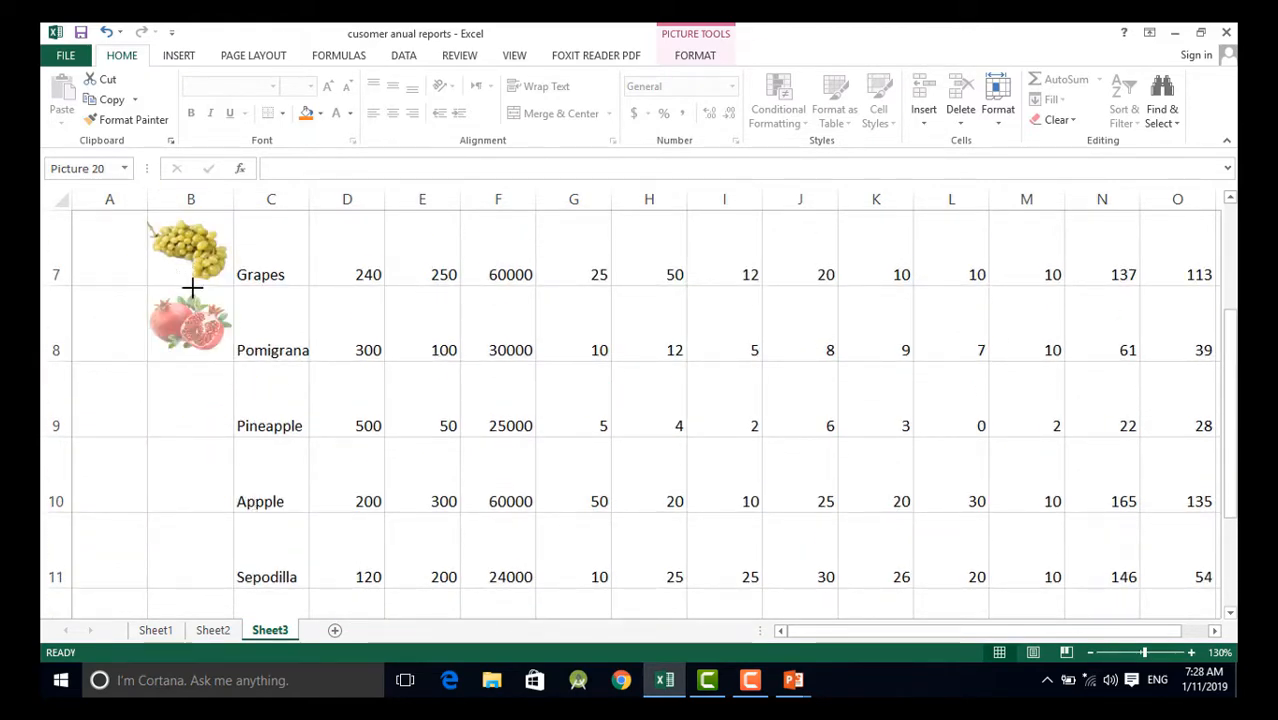
drag(192, 288, 192, 284)
Move the pineapple picture into cell B9 next to Pineapple and shrink it to fit the cell
scroll(254, 390, down, 2)
scroll(248, 480, up, 1)
drag(256, 590, 161, 247)
scroll(166, 400, up, 2)
scroll(171, 545, down, 1)
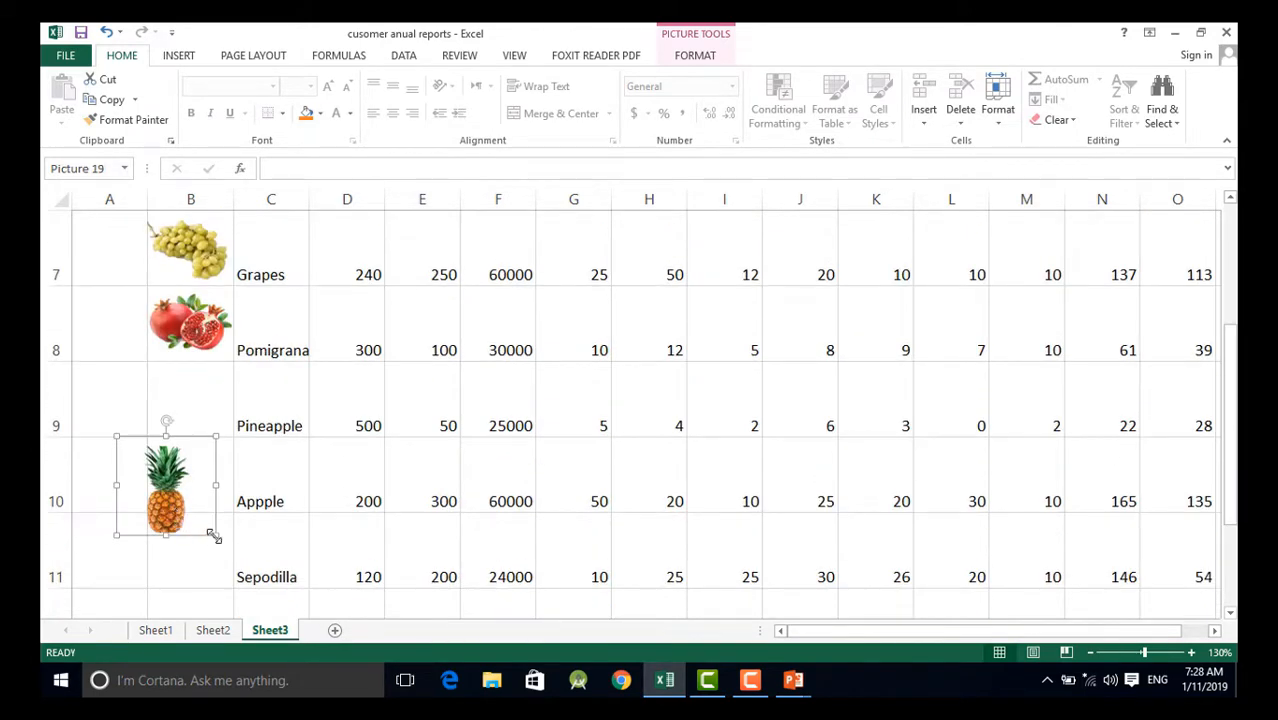
drag(215, 536, 193, 513)
drag(165, 478, 147, 399)
scroll(283, 445, down, 1)
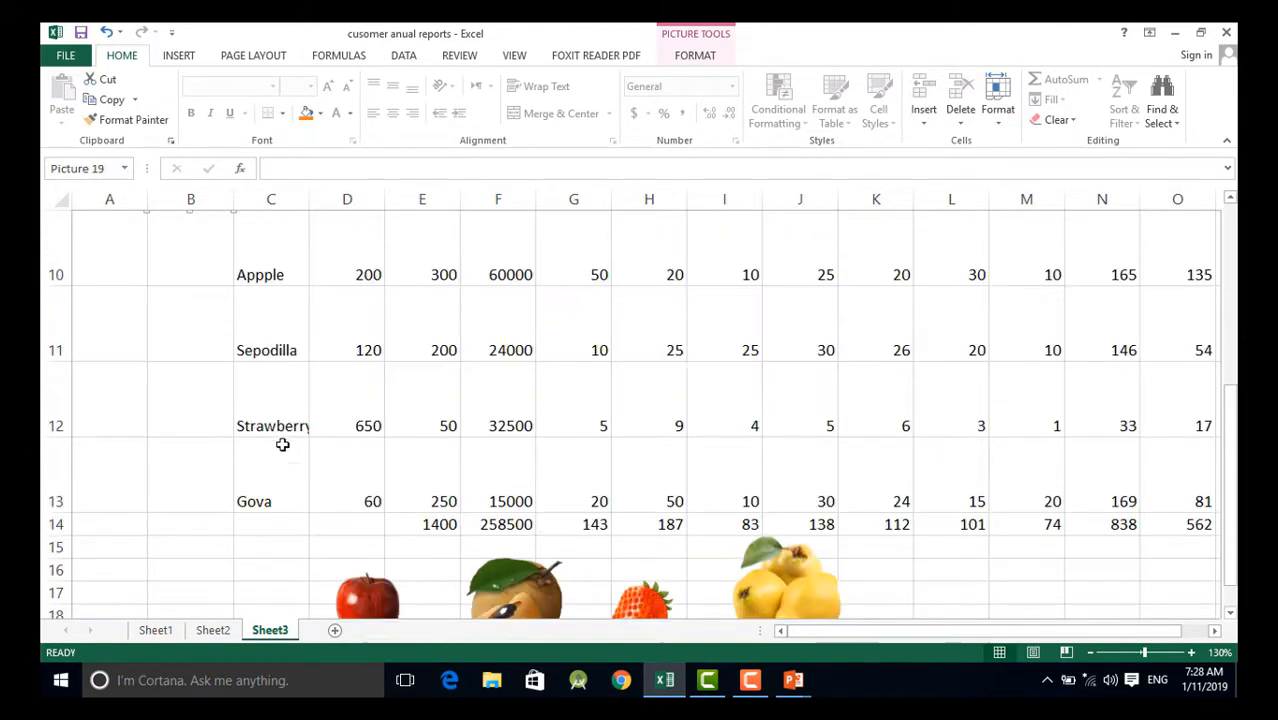
Move the apple, sapodilla, strawberry and yellow Gova fruit pictures from below the table over to the pic column area
drag(367, 598, 139, 310)
drag(515, 592, 175, 410)
scroll(716, 604, down, 1)
drag(640, 388, 152, 300)
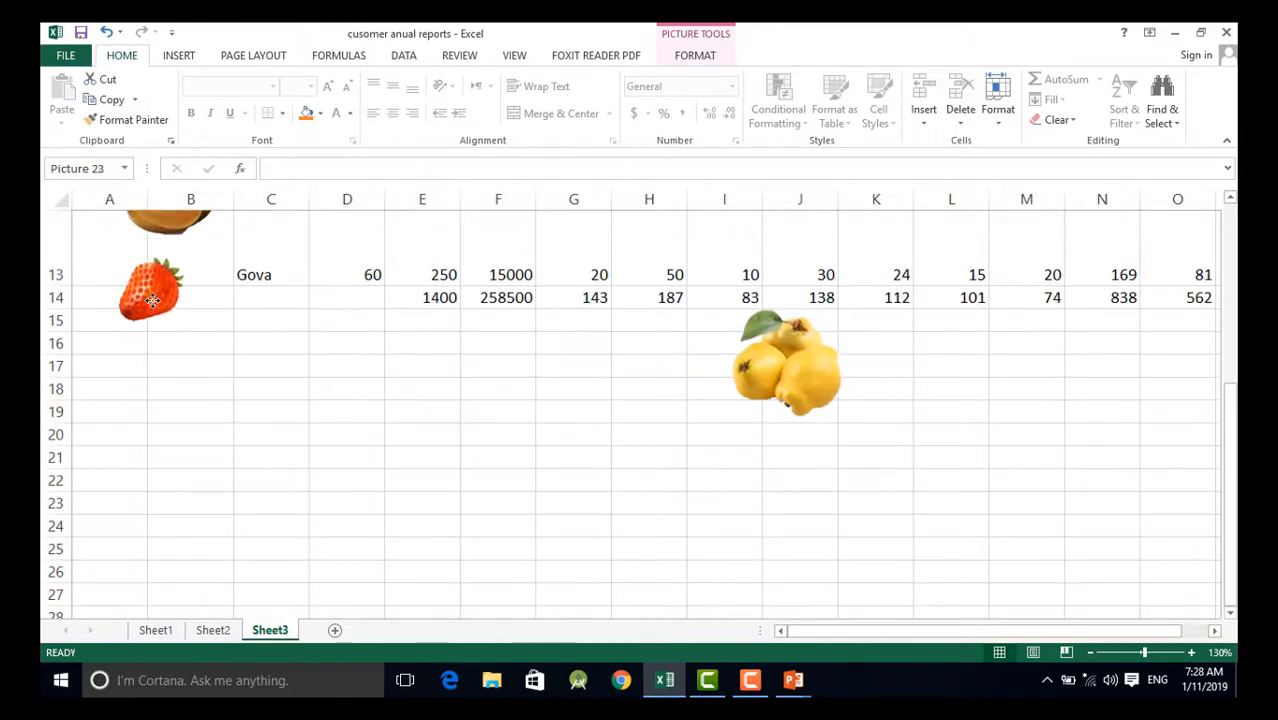
drag(766, 361, 163, 394)
Move the apple picture into cell B10 next to Appple and resize it to fit the cell
scroll(385, 448, up, 2)
drag(126, 549, 197, 509)
drag(254, 540, 218, 509)
Move the sapodilla picture into cell B11 next to Sepodilla and resize it to fit within the cell
scroll(248, 476, down, 1)
click(180, 385)
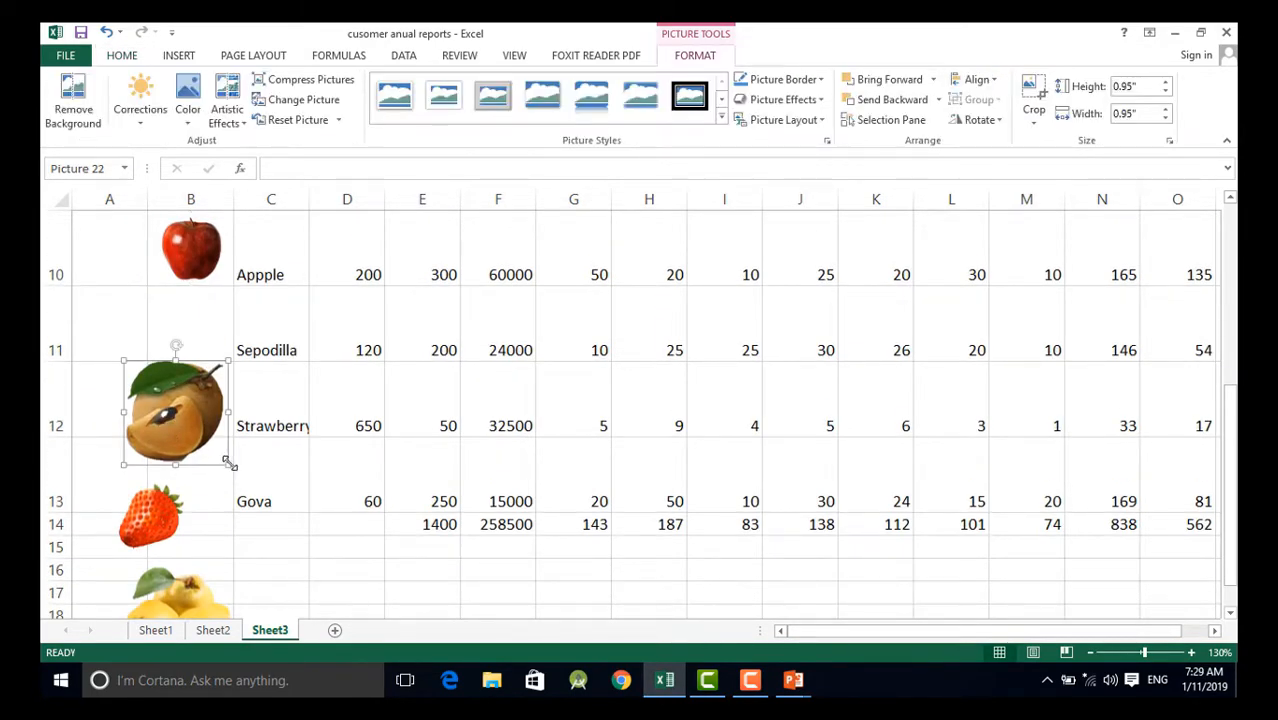
drag(229, 464, 222, 457)
drag(177, 410, 177, 339)
drag(222, 388, 194, 354)
drag(166, 328, 235, 316)
drag(190, 354, 189, 361)
Place the strawberry picture in cell B12 and the yellow fruit picture in cell B13 next to Gova, sized to their cells
drag(152, 520, 190, 361)
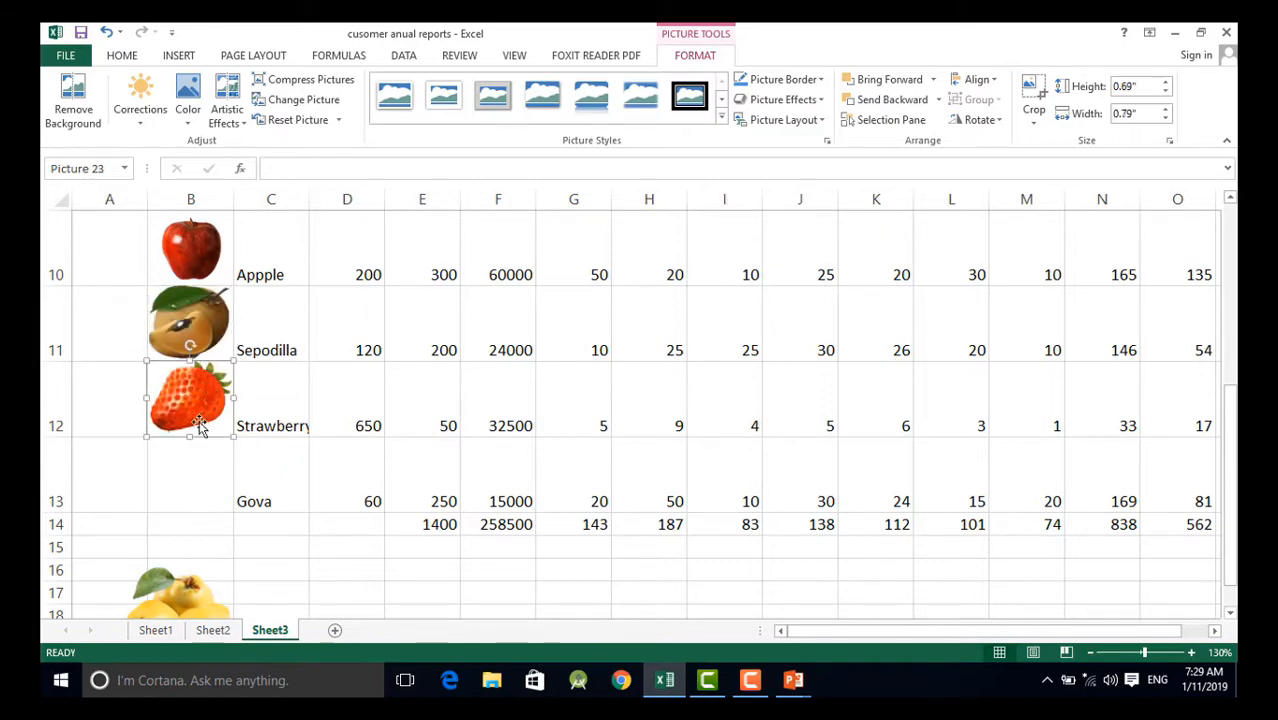
drag(192, 593, 190, 470)
drag(236, 556, 187, 508)
drag(159, 471, 236, 470)
drag(188, 505, 188, 512)
Check the placement of the fruit pictures down the pic column
scroll(565, 641, up, 3)
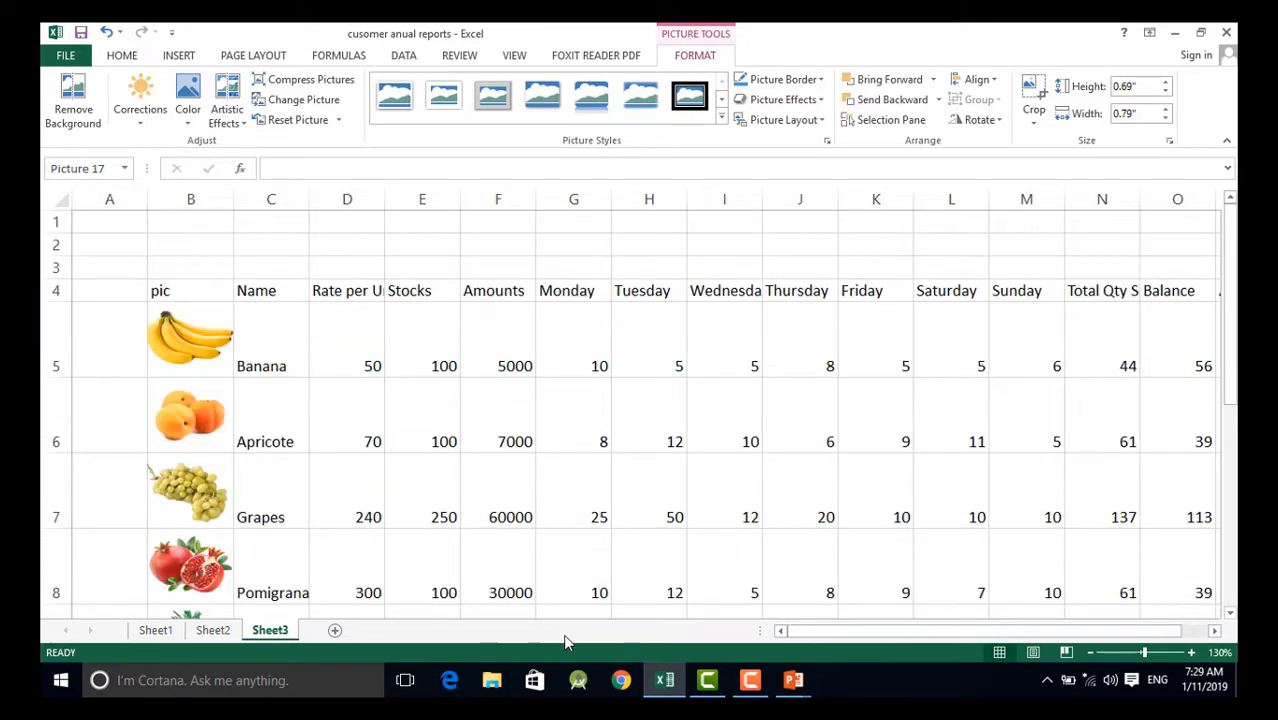
scroll(565, 641, down, 1)
scroll(565, 641, up, 1)
scroll(565, 641, down, 2)
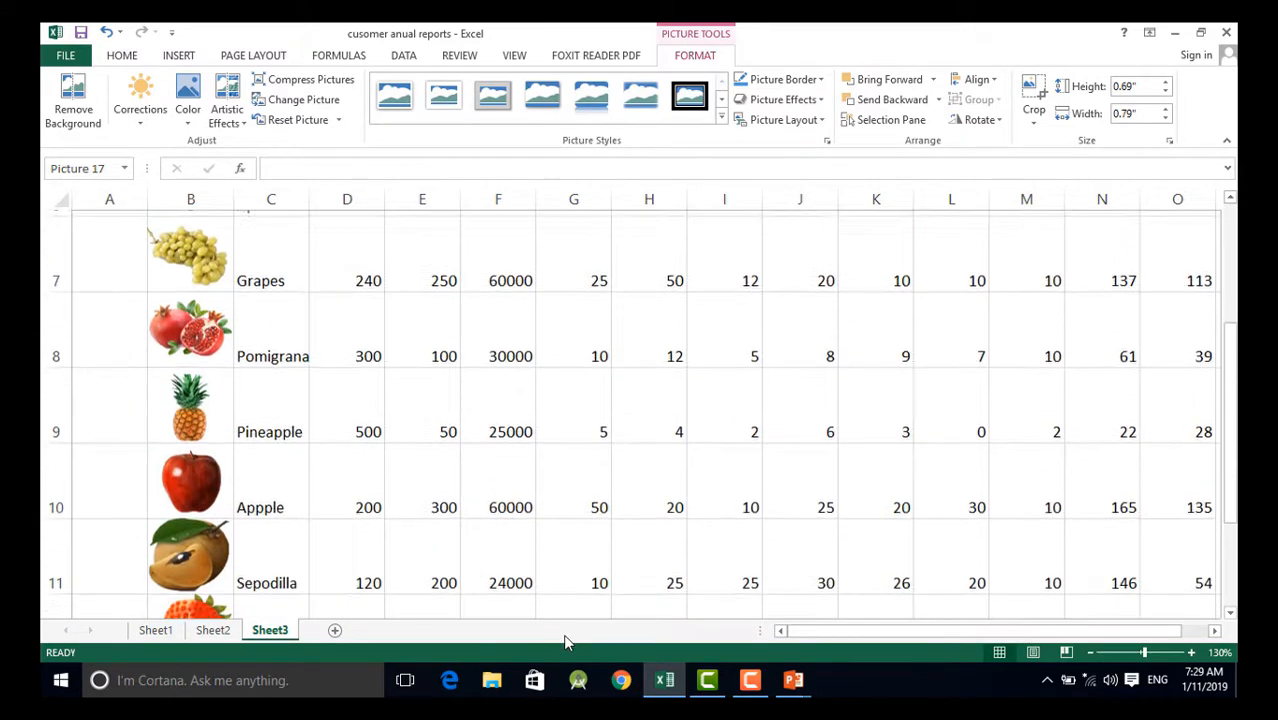
scroll(557, 480, up, 1)
scroll(557, 480, up, 2)
Increase the height of empty row 3 above the table's header row
drag(180, 265, 1078, 237)
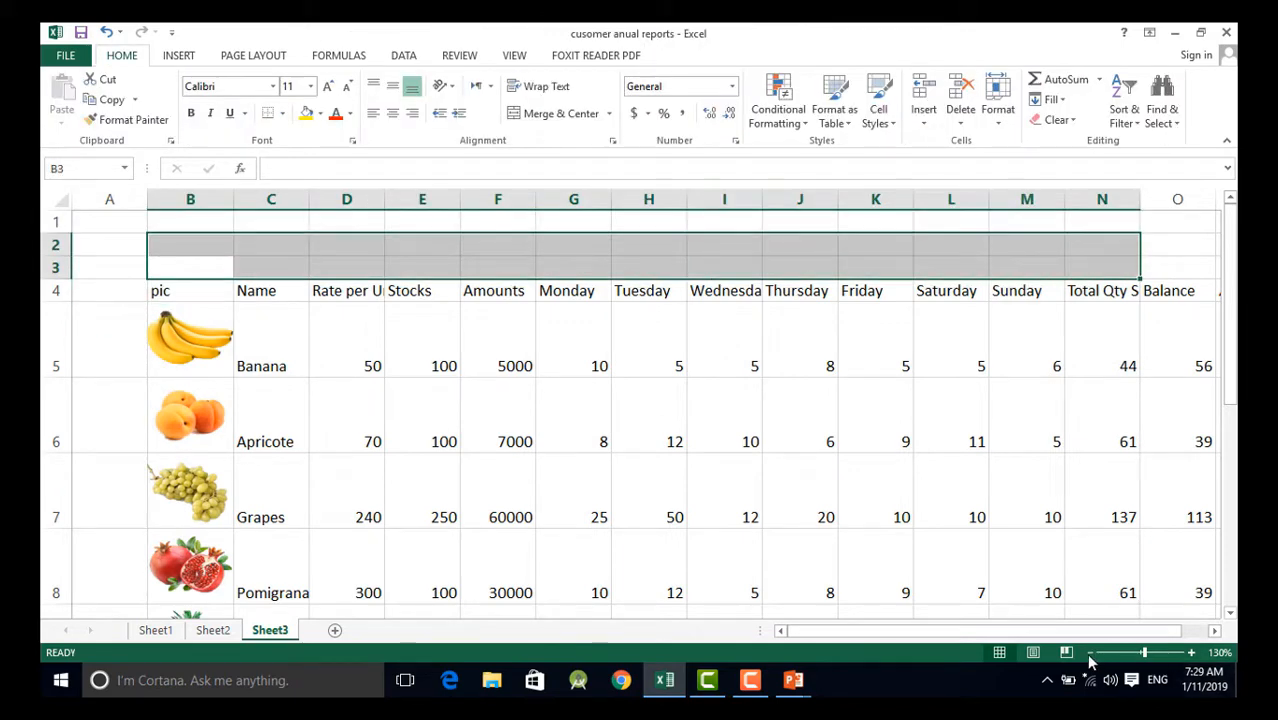
click(1090, 652)
click(1090, 652)
click(1090, 652)
click(1090, 652)
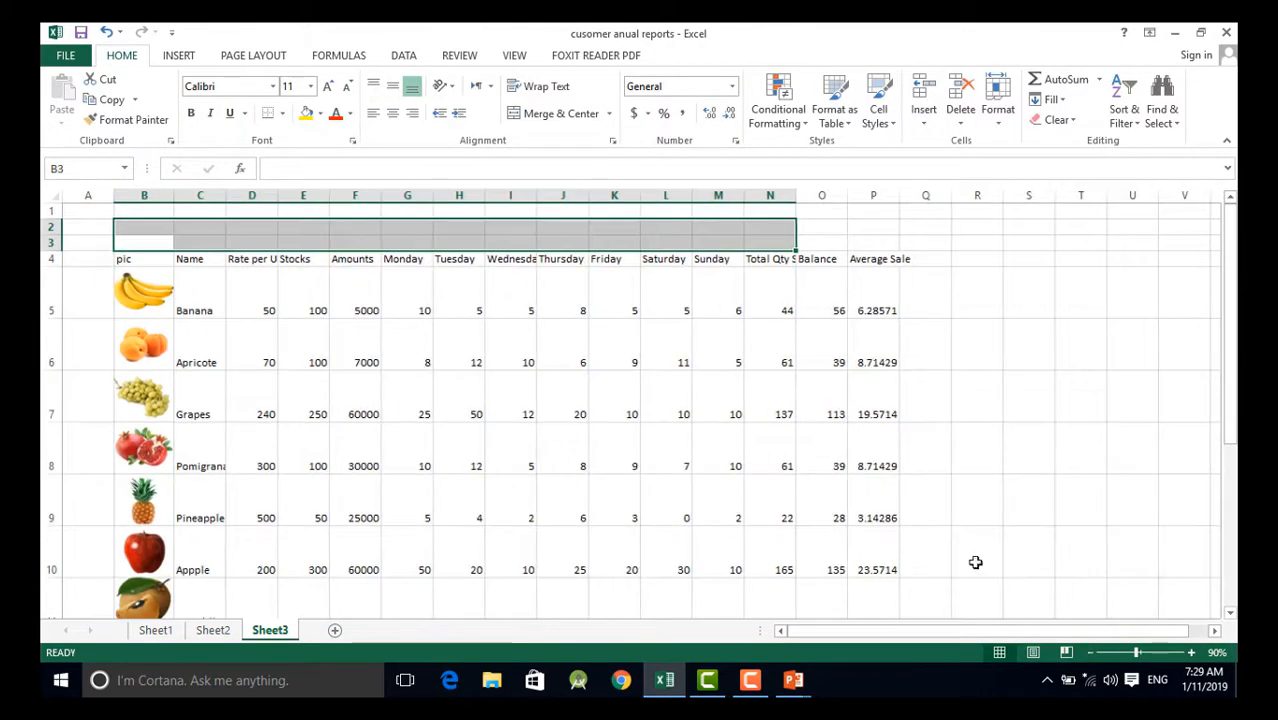
click(660, 411)
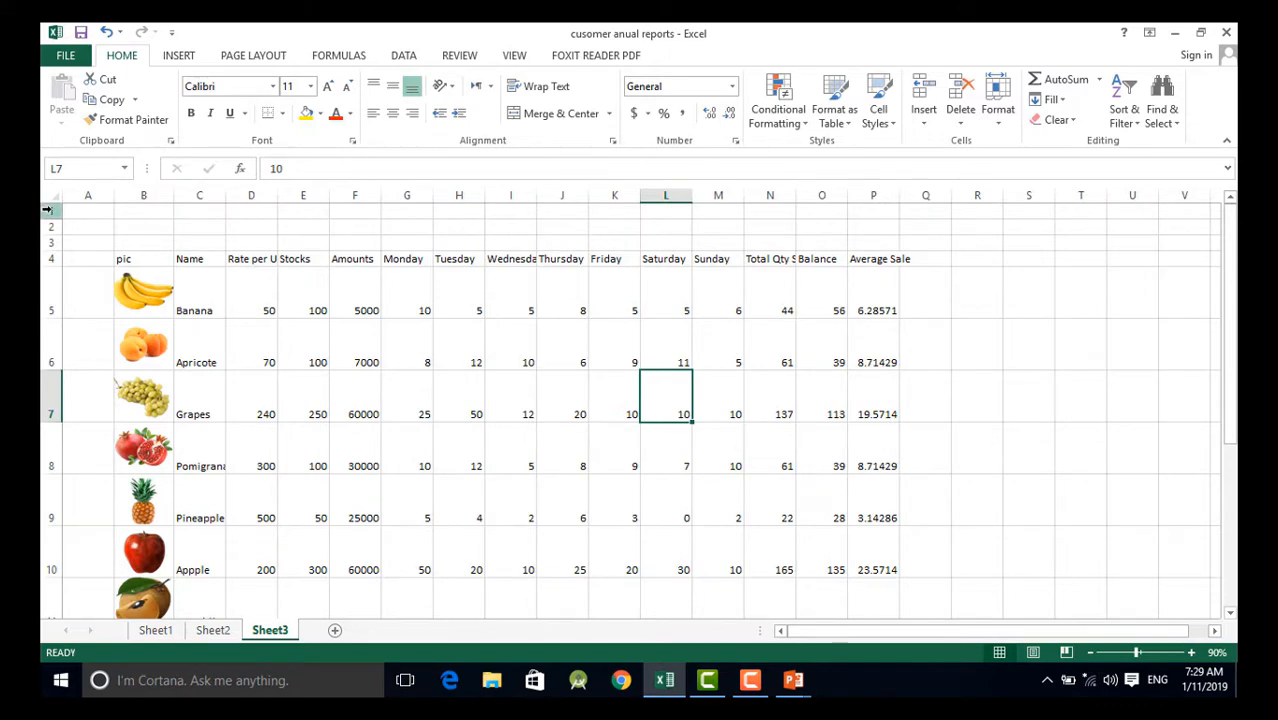
drag(54, 234, 47, 281)
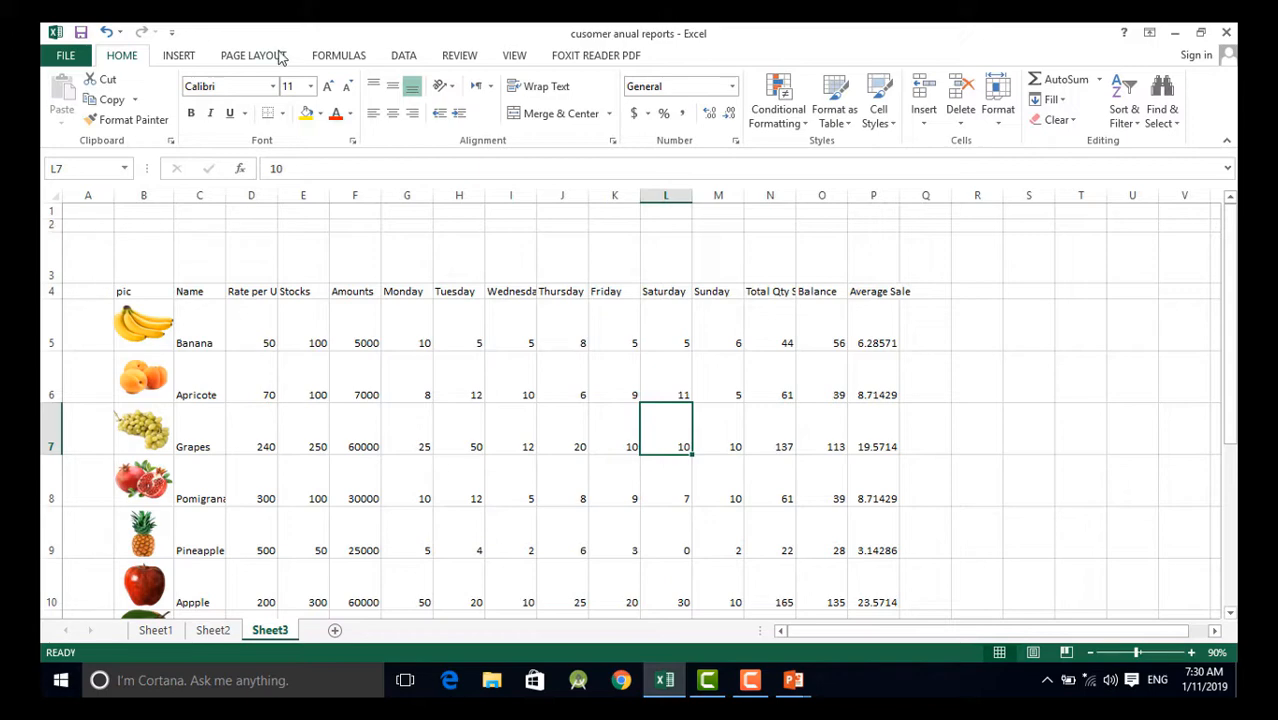
Draw a rounded rectangle banner across B3:P3 and heighten row 3 so the banner is about 0.89" by 10.35"
click(182, 56)
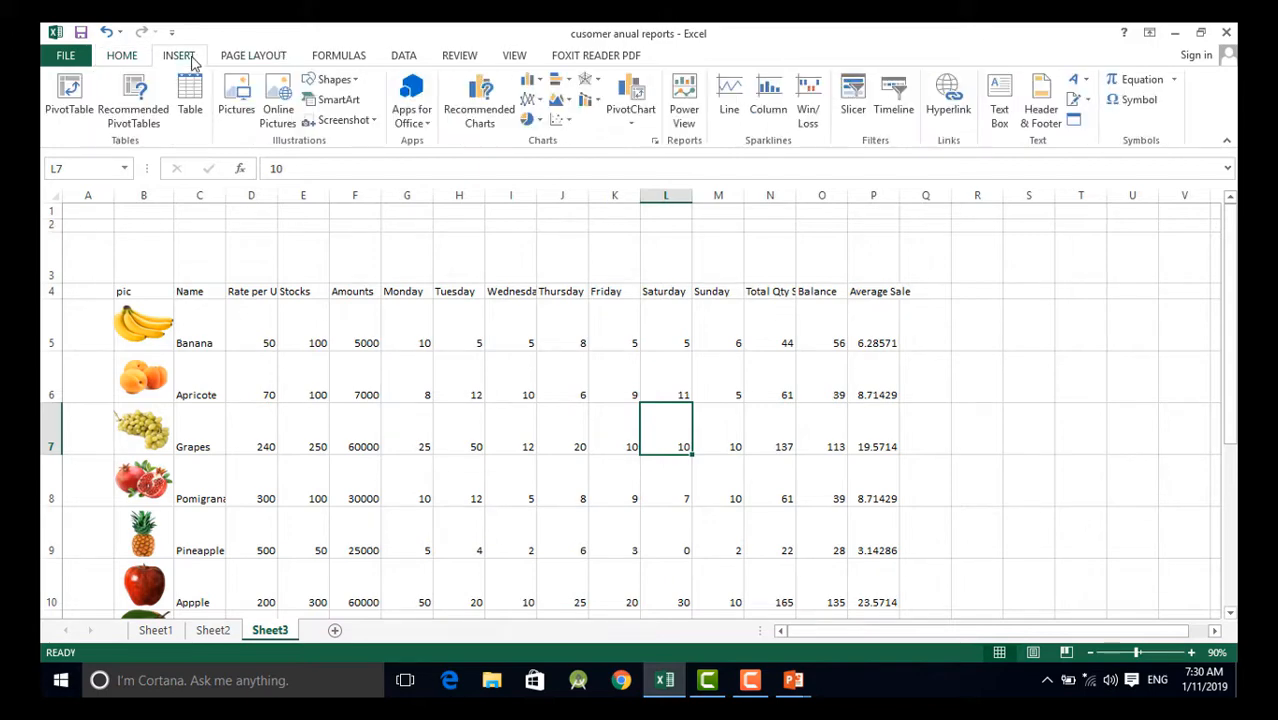
click(357, 80)
click(401, 127)
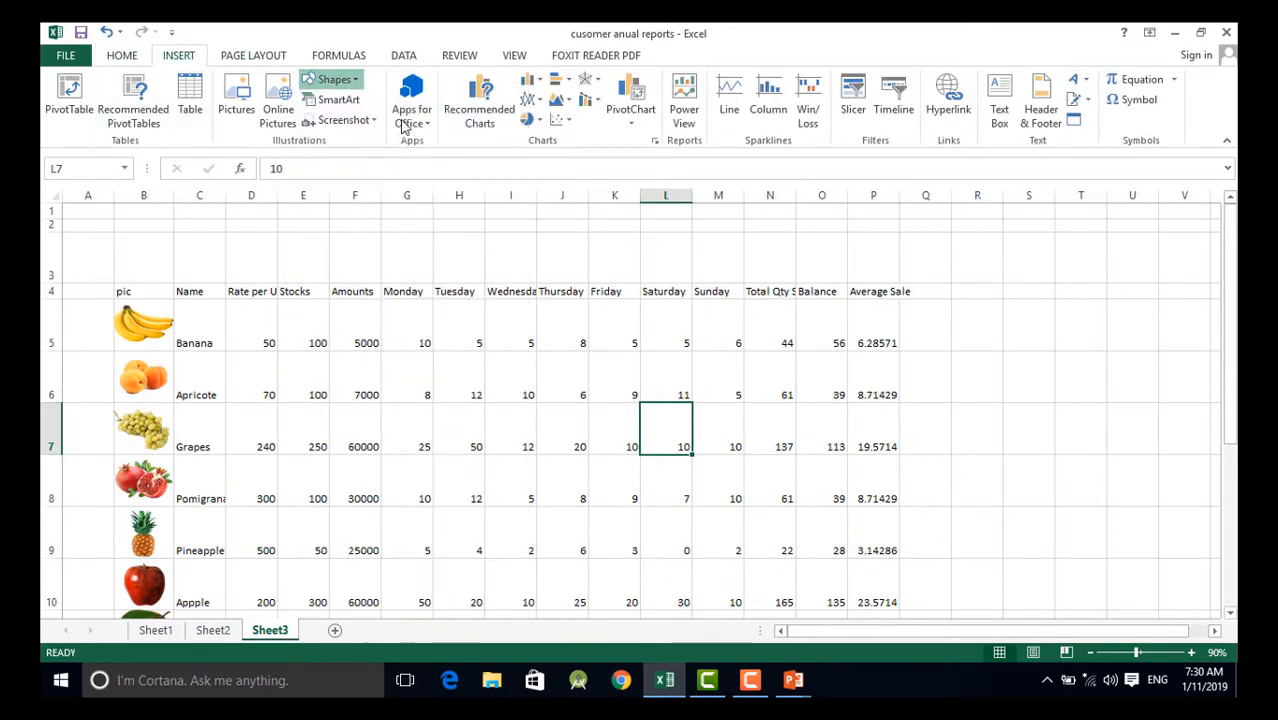
mouse_move(113, 232)
mouse_down()
mouse_move(358, 288)
mouse_move(779, 243)
mouse_move(893, 273)
mouse_up()
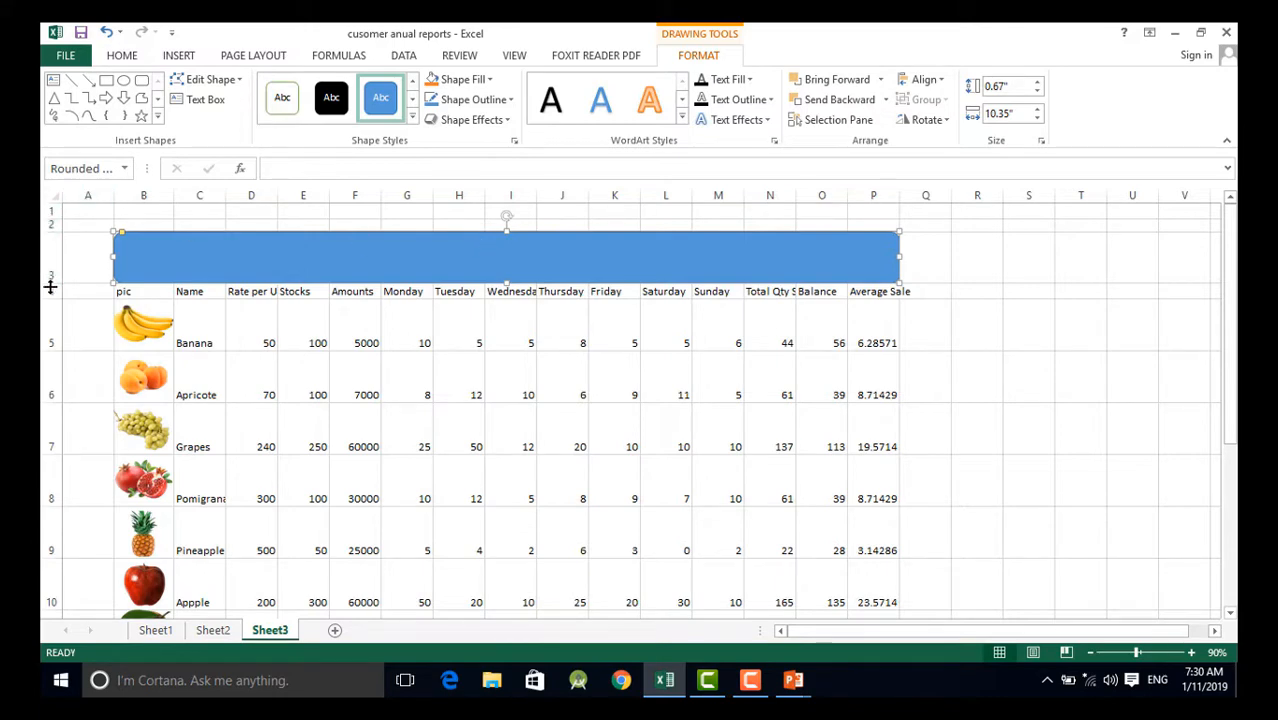
drag(50, 285, 46, 302)
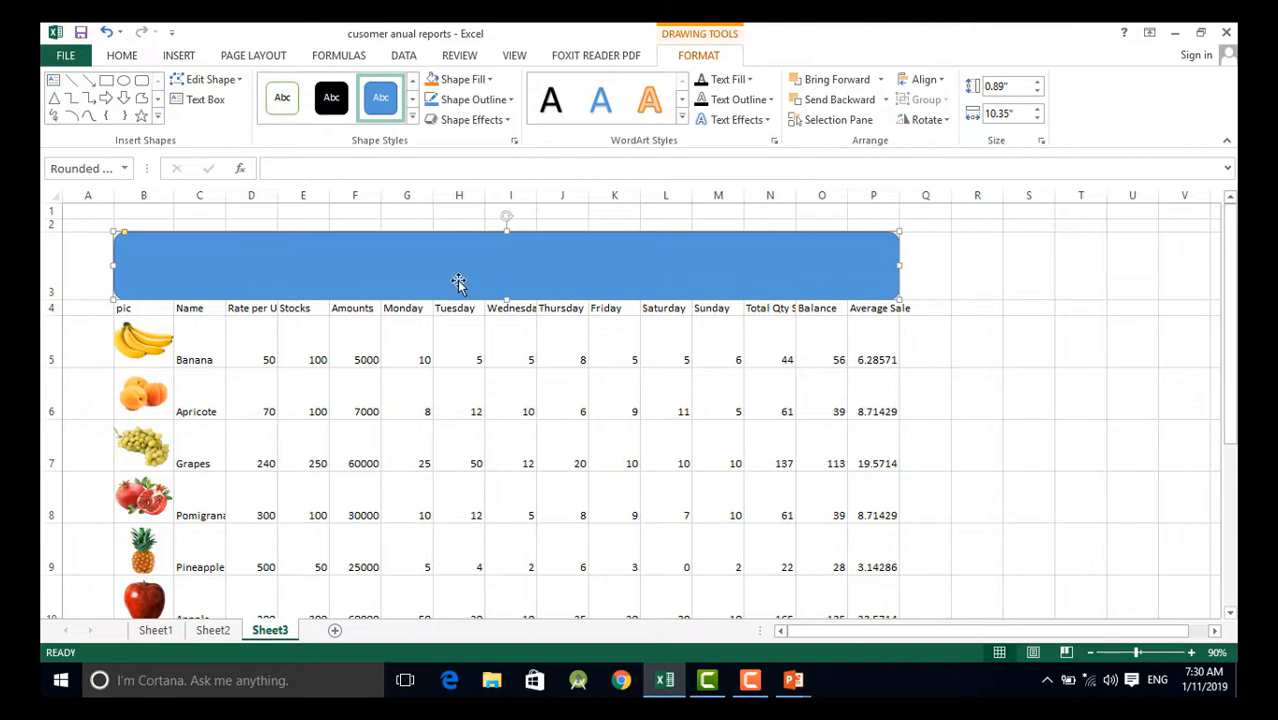
Give the banner shape a linear gradient fill and colour its first gradient stop black
click(488, 81)
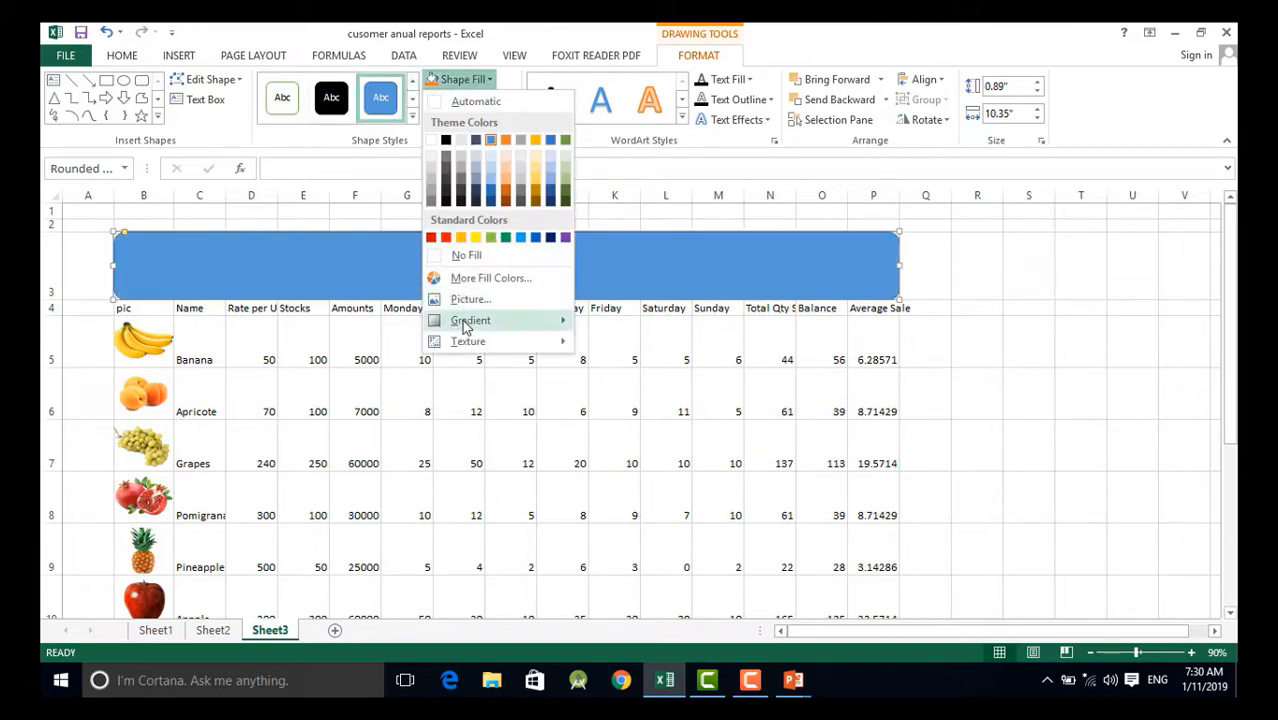
mouse_move(464, 327)
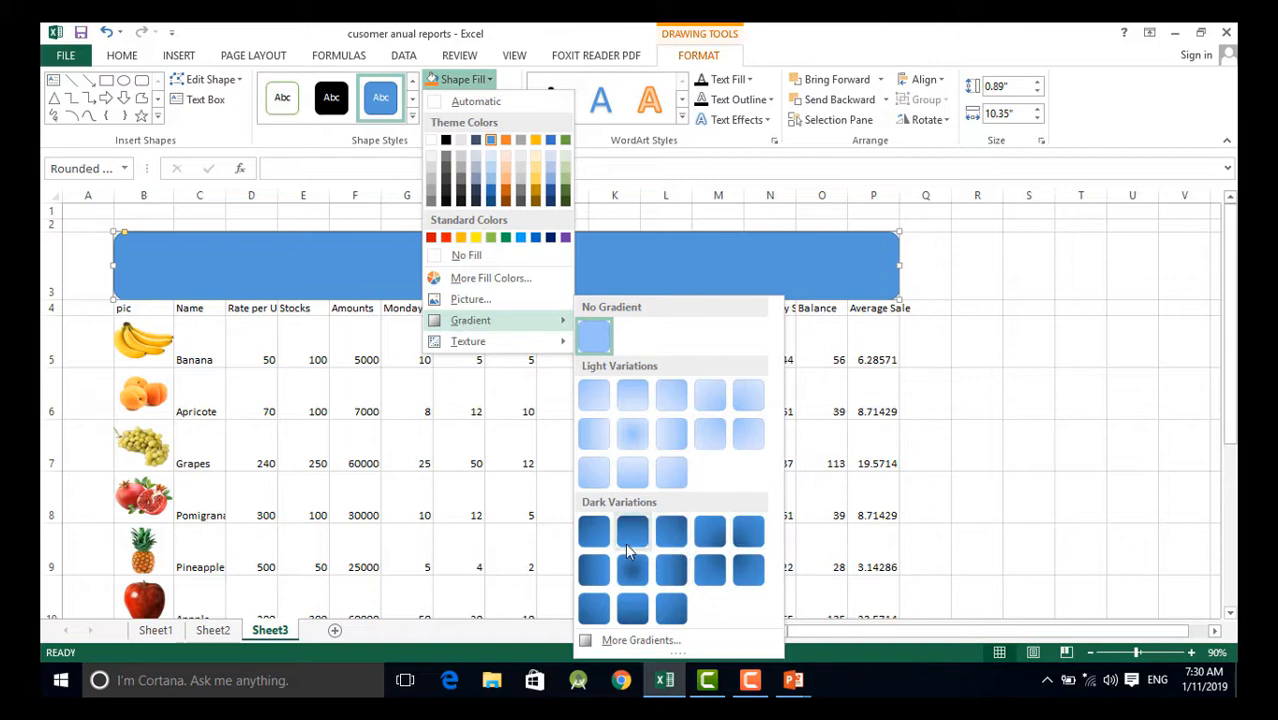
click(638, 640)
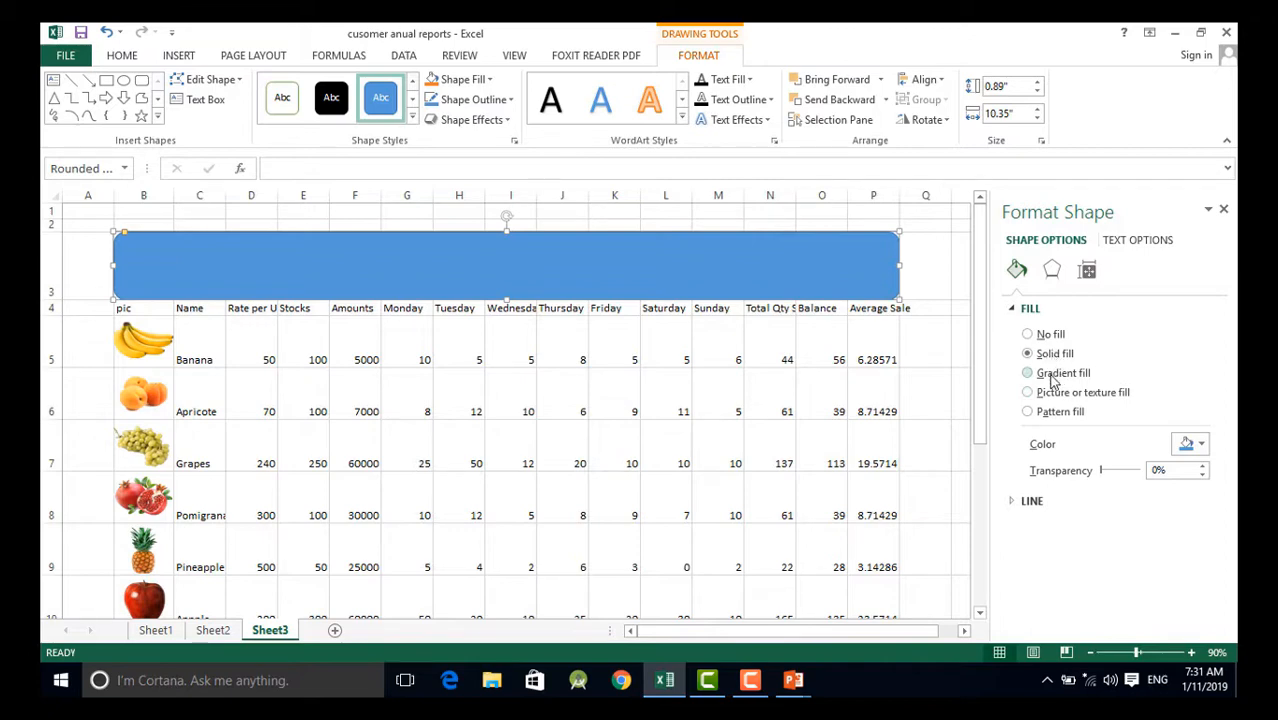
click(1062, 373)
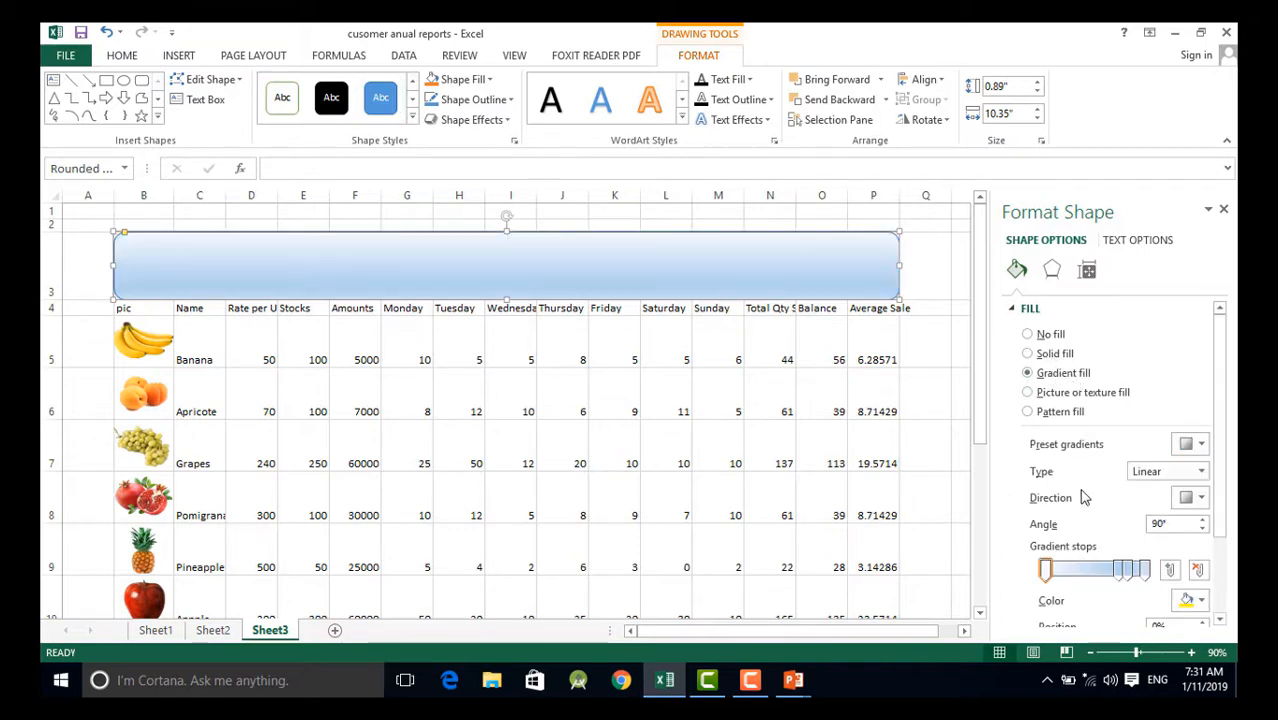
scroll(1100, 540, down, 1)
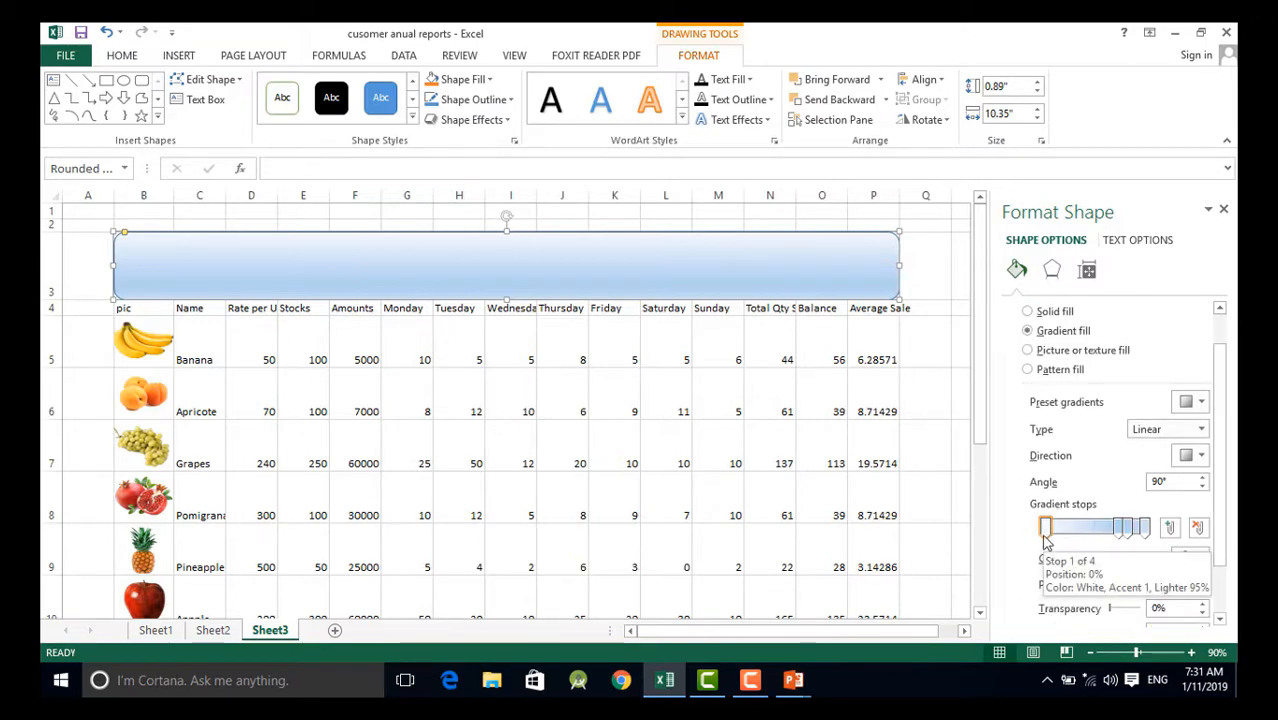
click(1047, 540)
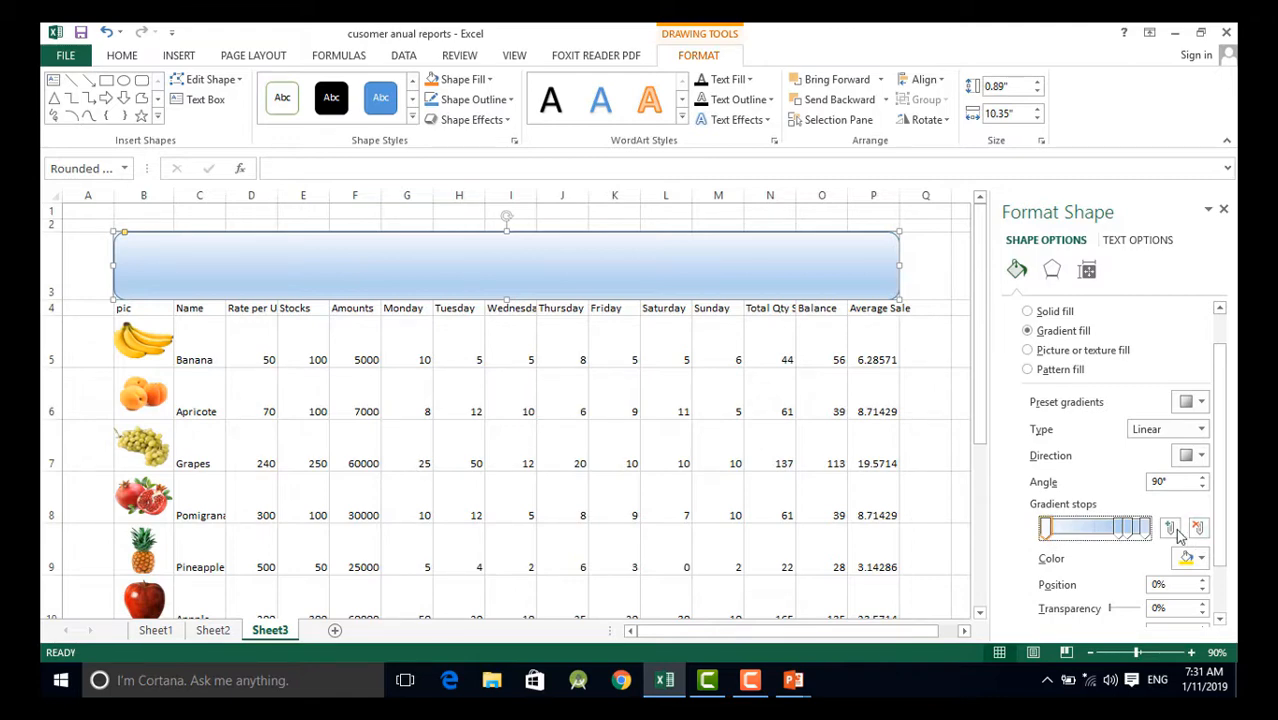
click(1187, 559)
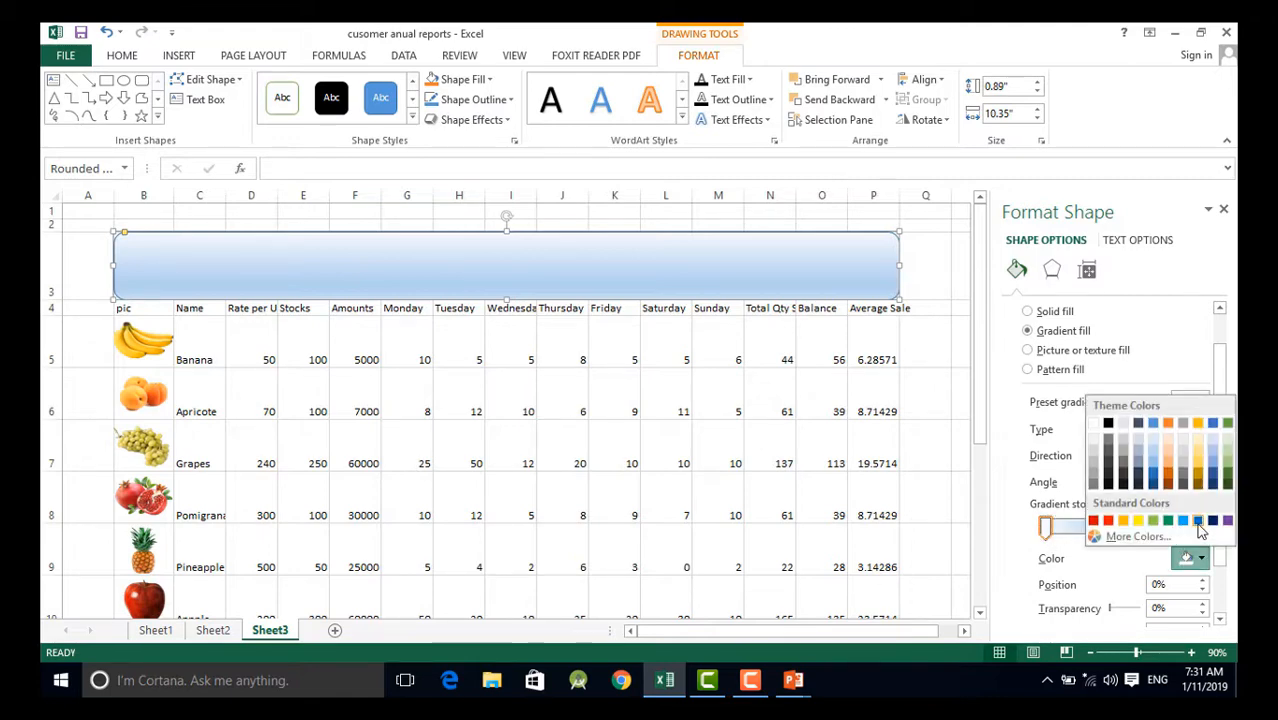
click(1108, 484)
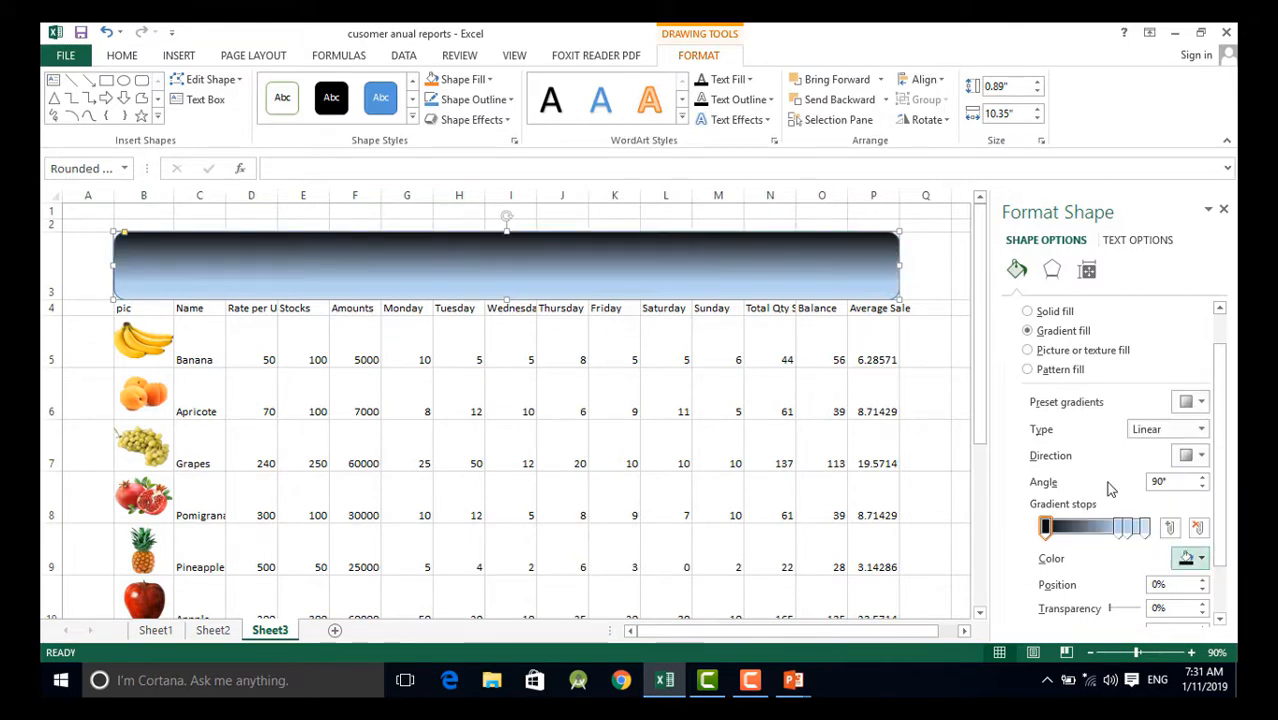
Colour the banner's gradient stops at 100%, 83% and 74% with the darker blue theme shade
click(1144, 529)
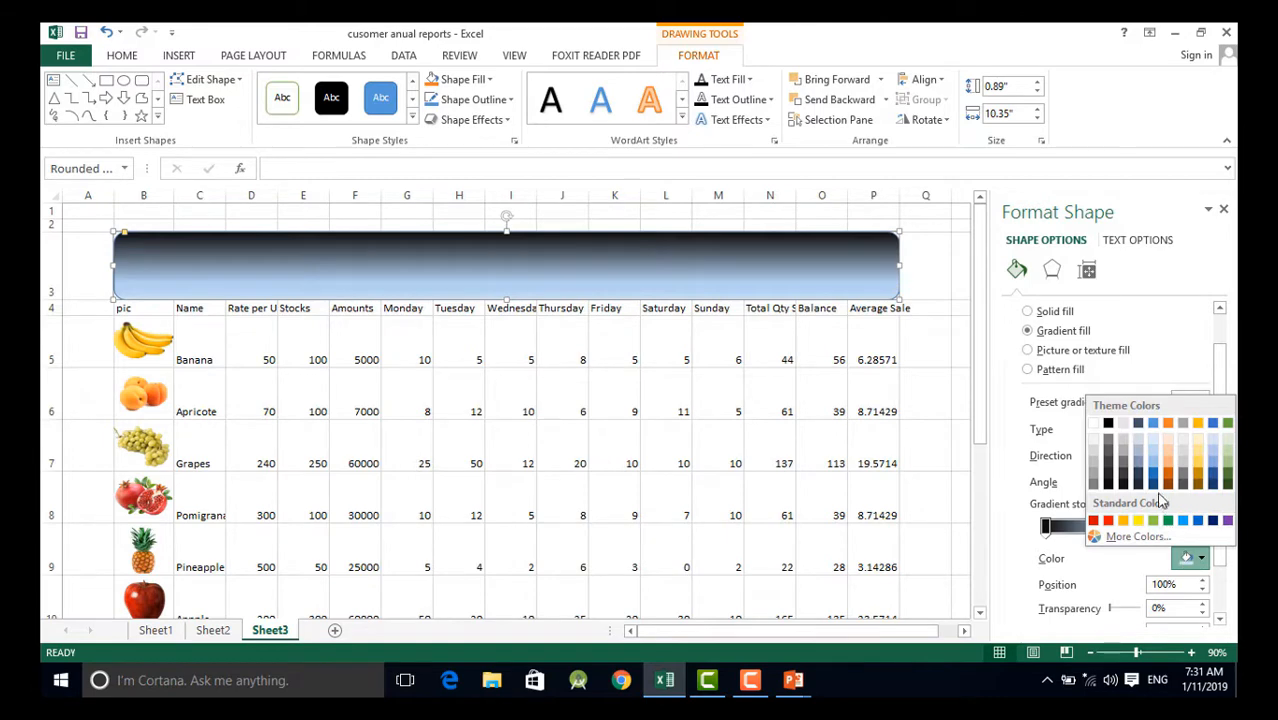
click(1155, 478)
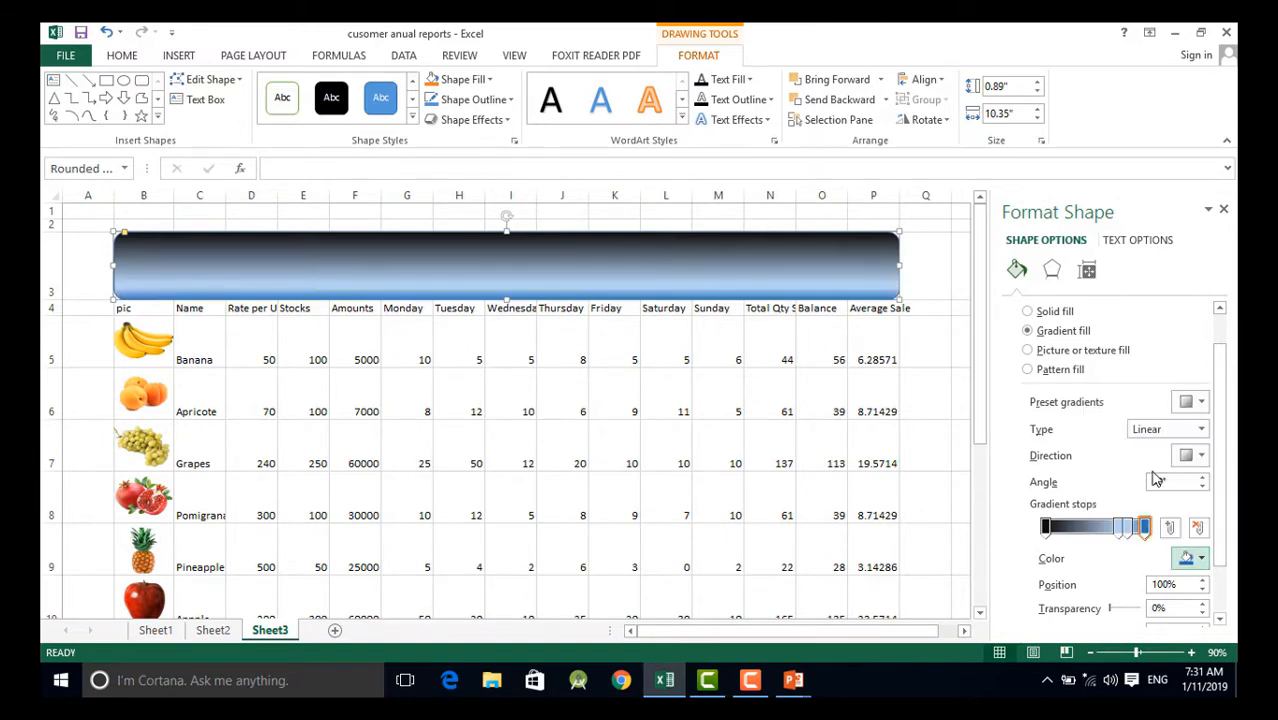
click(1131, 526)
click(1185, 555)
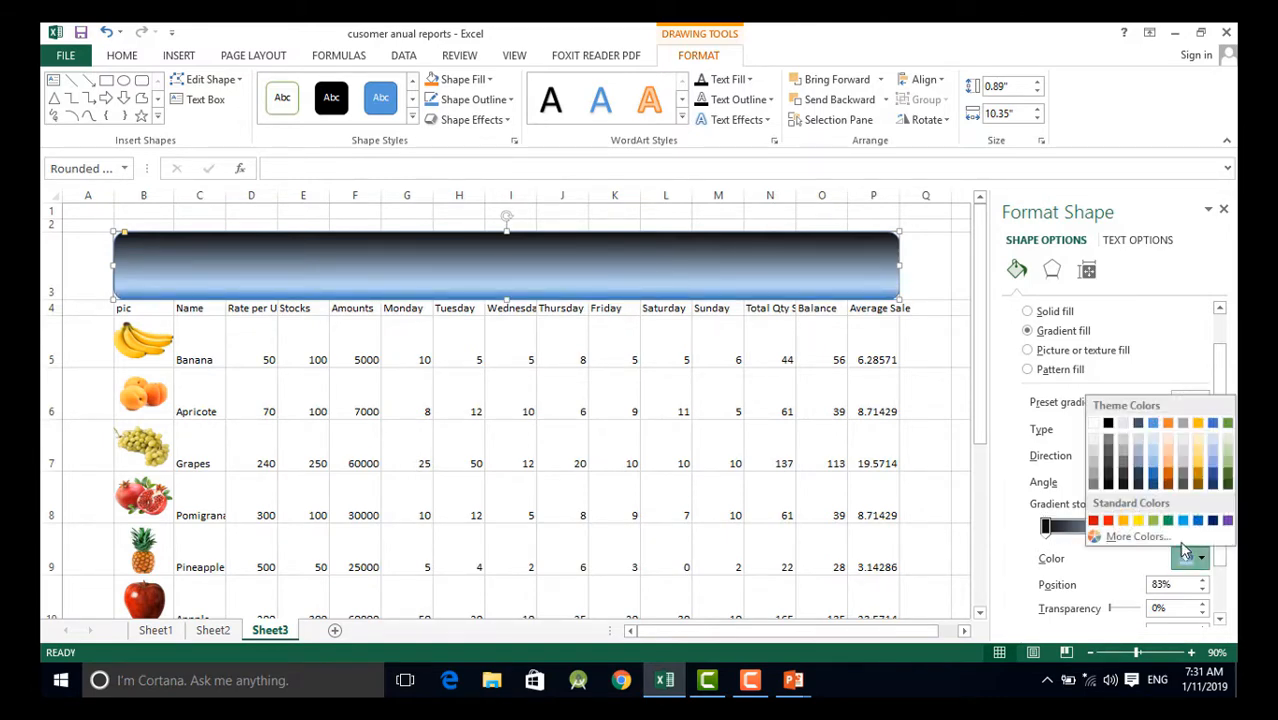
click(1152, 479)
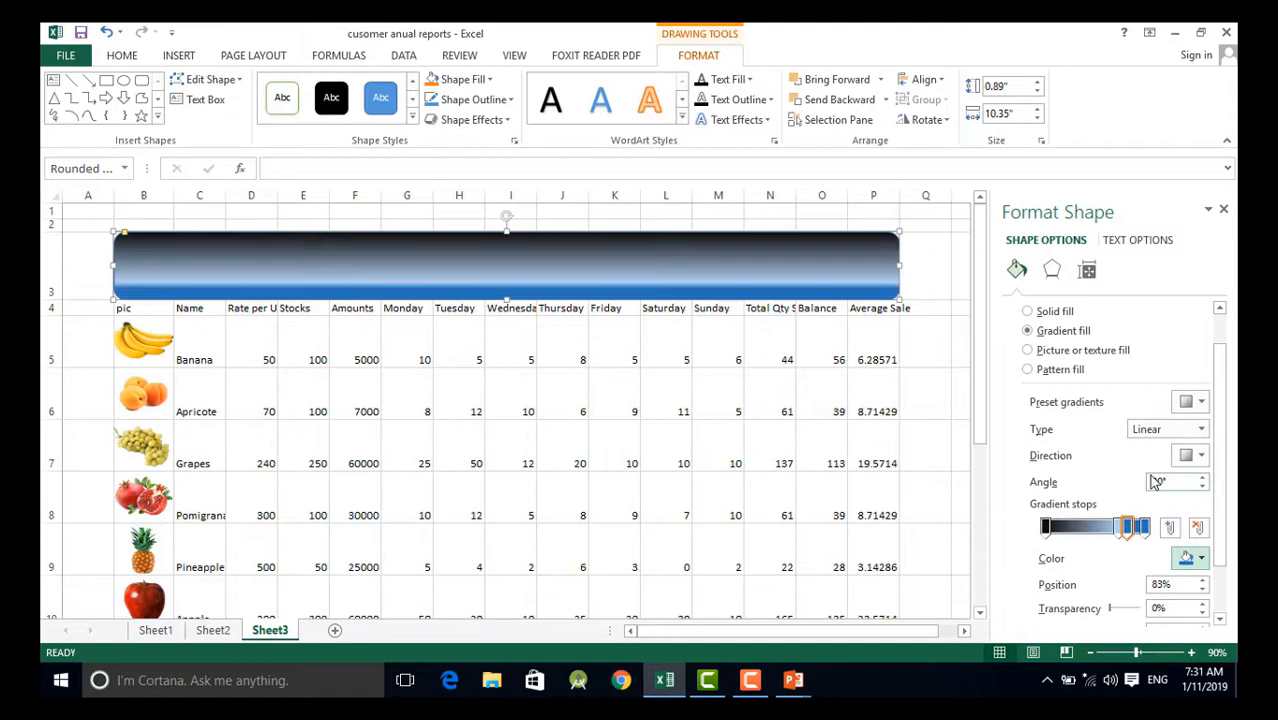
click(1120, 528)
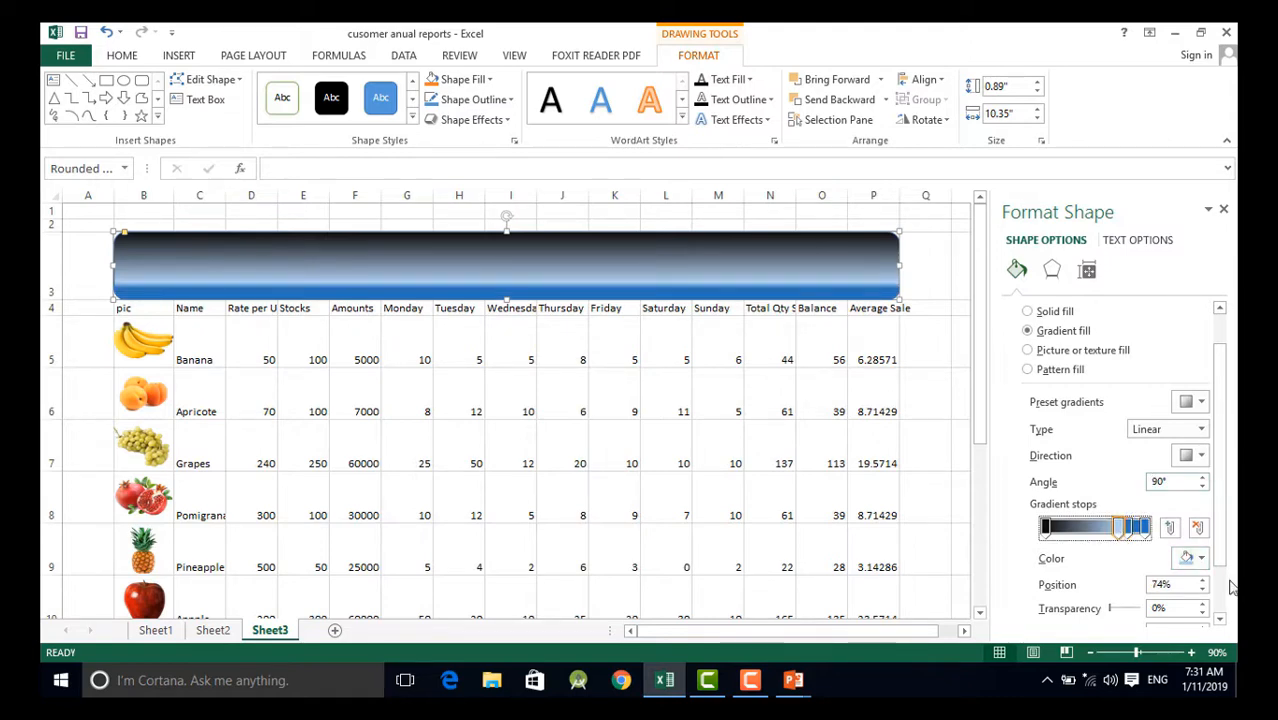
click(1187, 557)
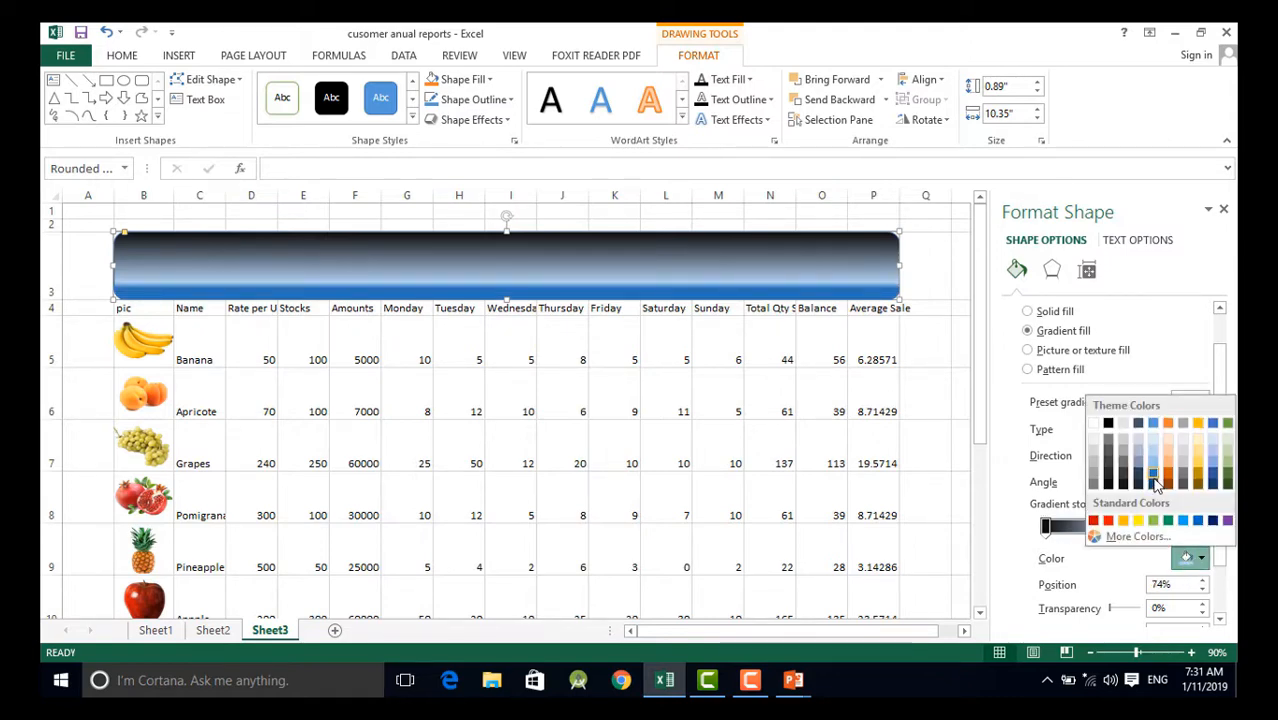
click(1156, 484)
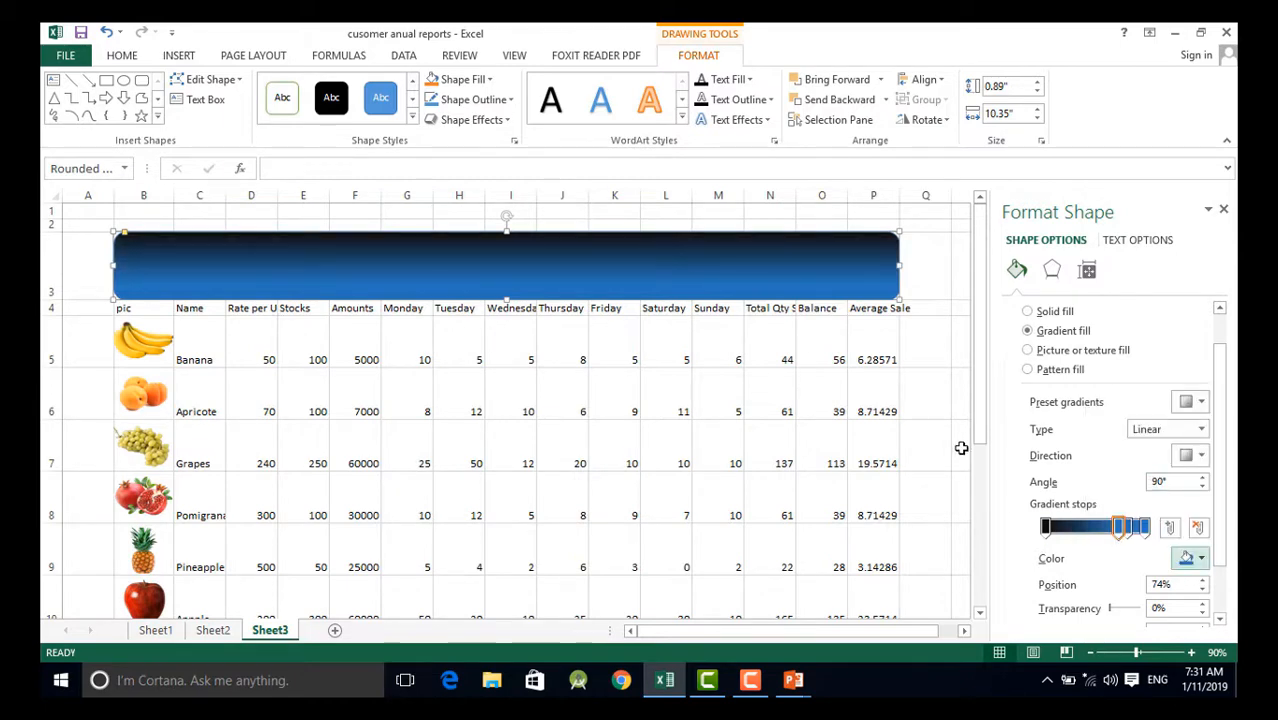
Recolour the banner's 100% gradient stop light blue and shift the 83% stop slightly toward the end
click(1145, 531)
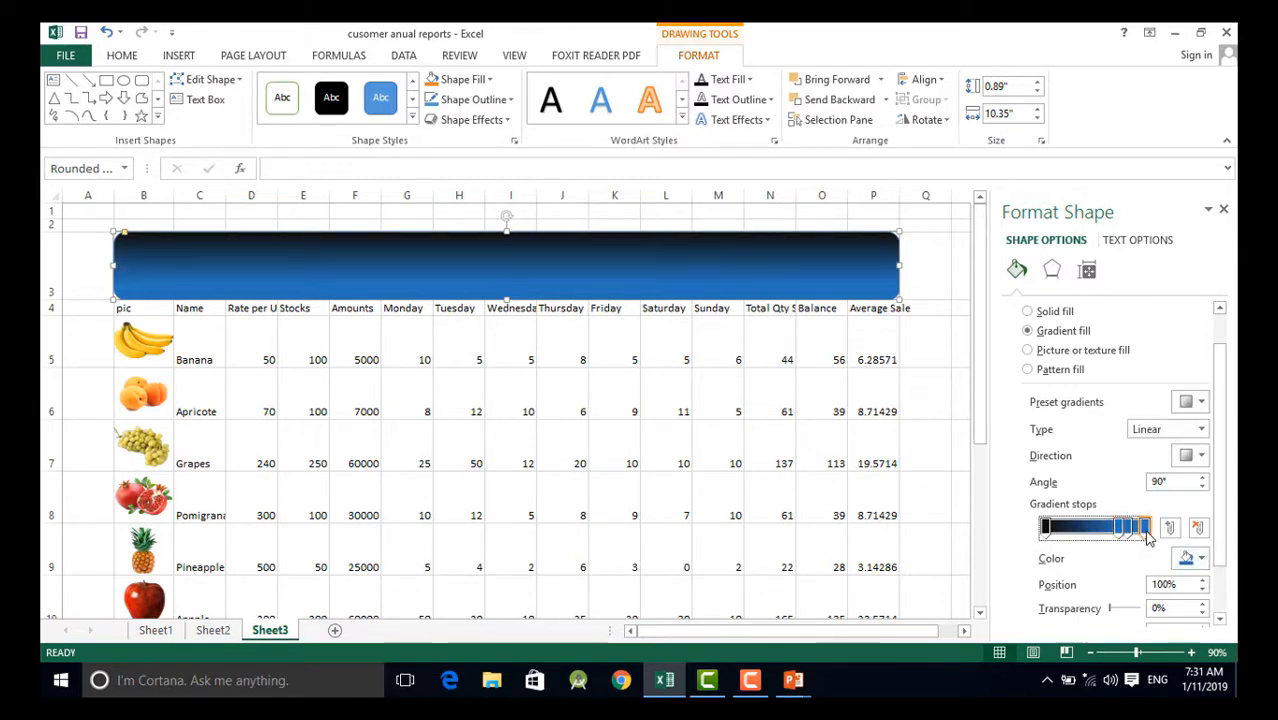
click(1187, 559)
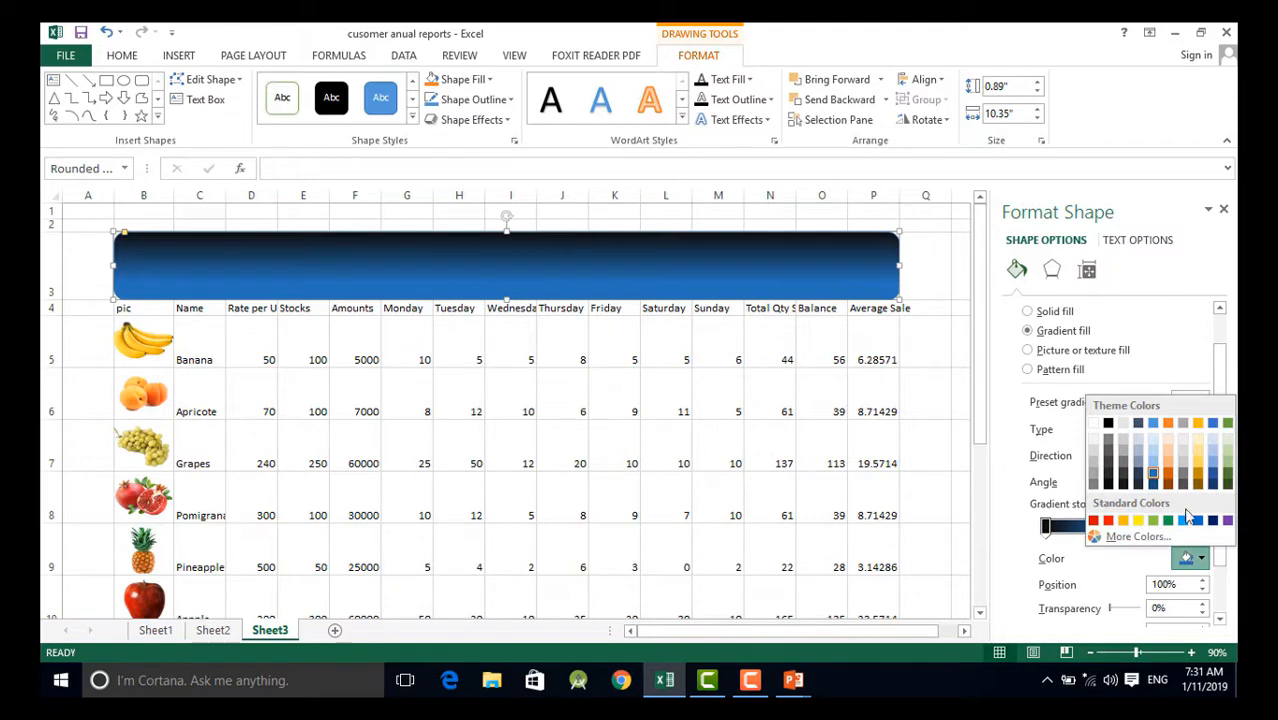
click(1157, 470)
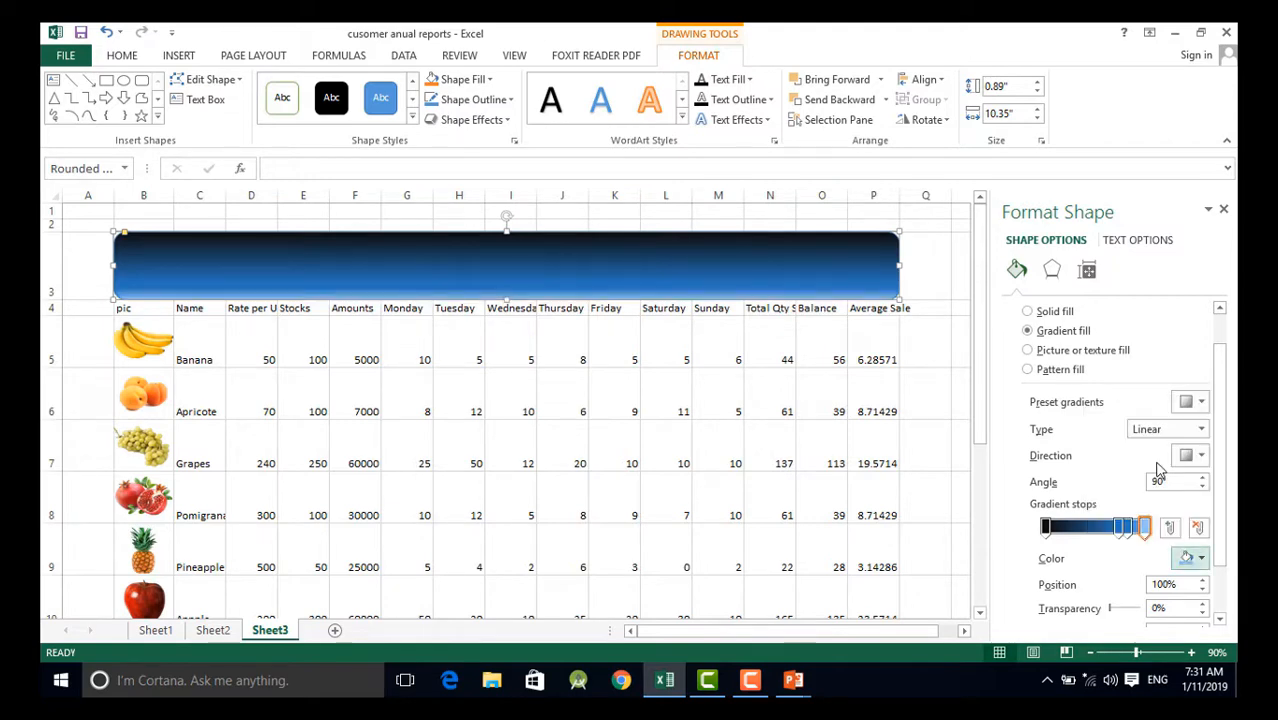
click(1131, 530)
drag(1133, 535, 1136, 537)
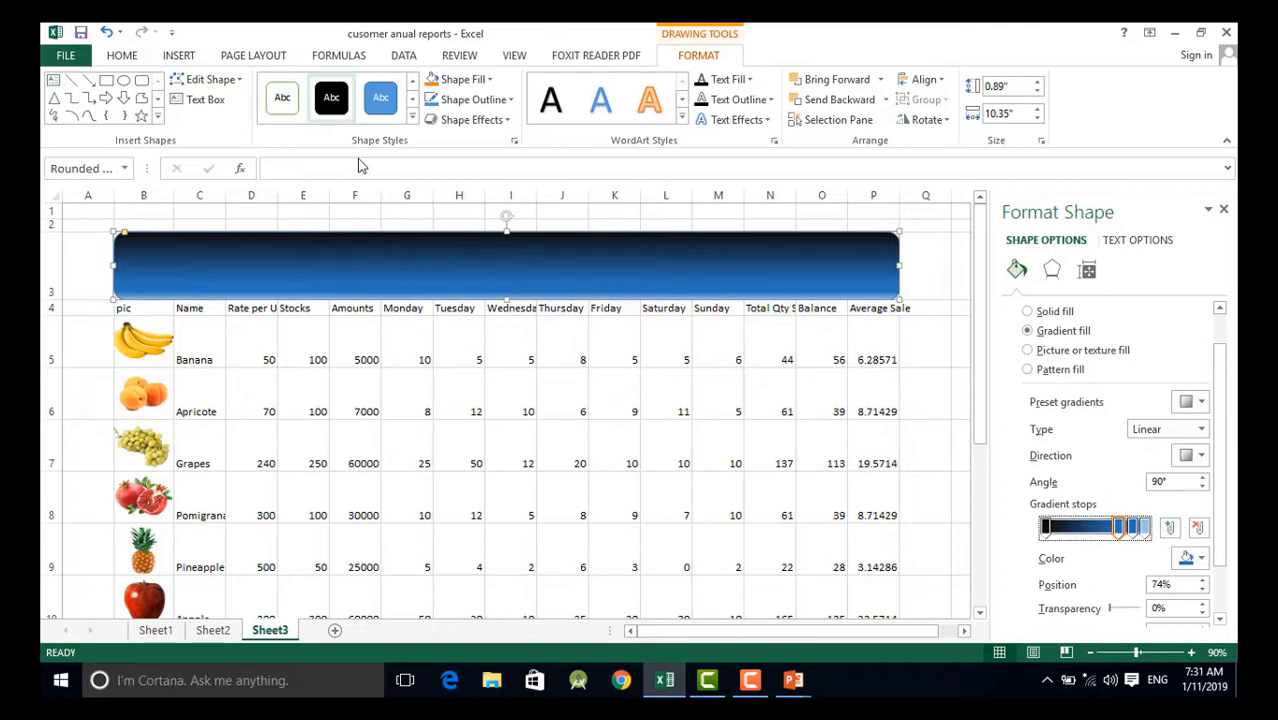
Insert a WordArt text box in a dark-lettered style for the report title
right_click(434, 257)
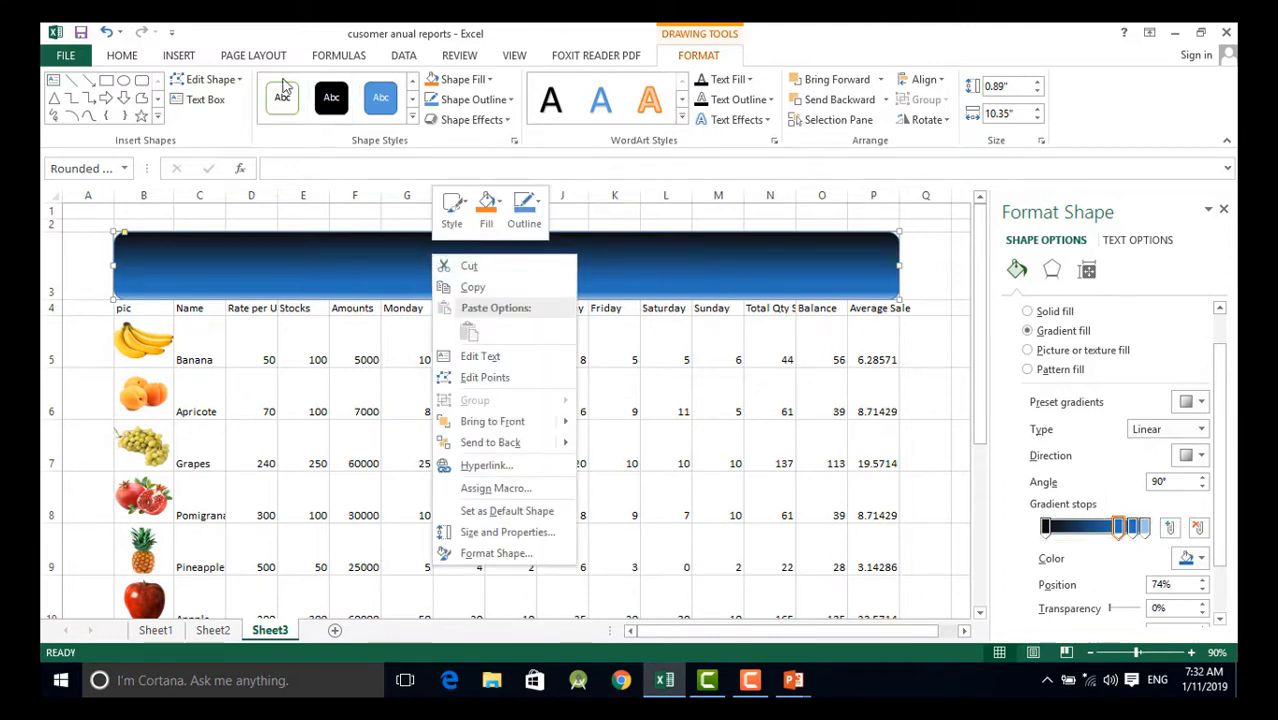
click(177, 57)
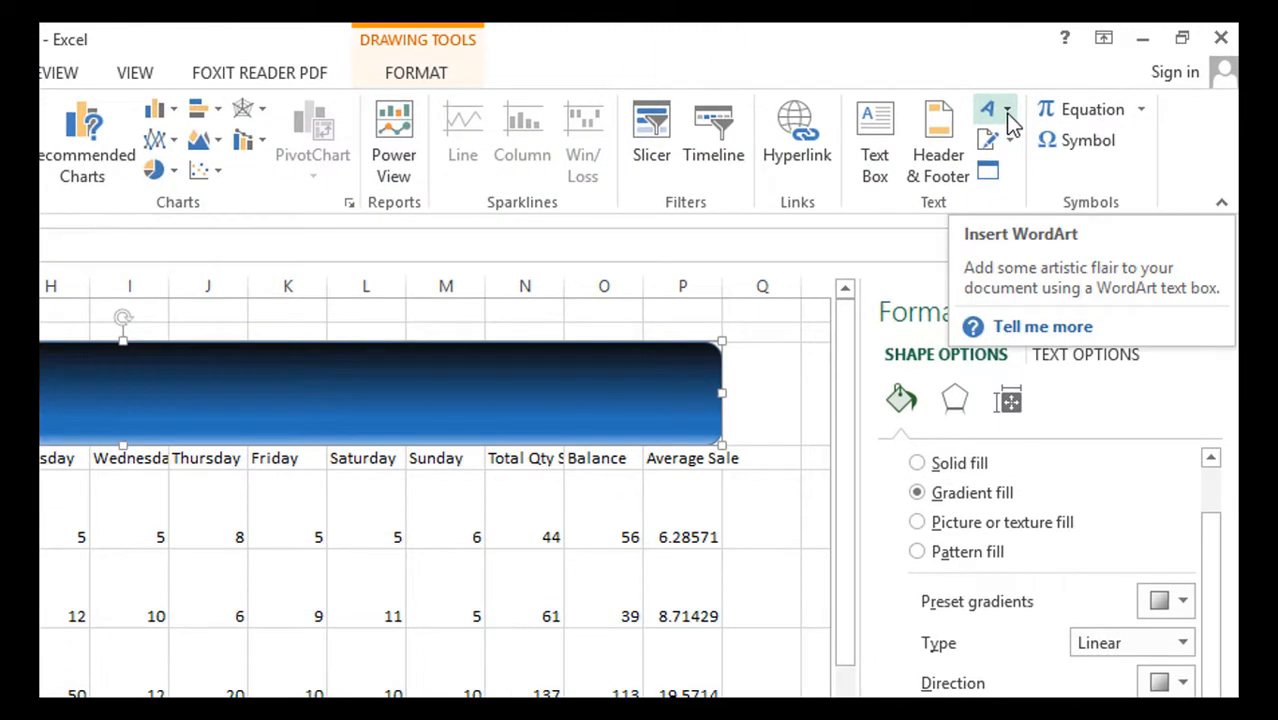
click(1004, 112)
click(890, 185)
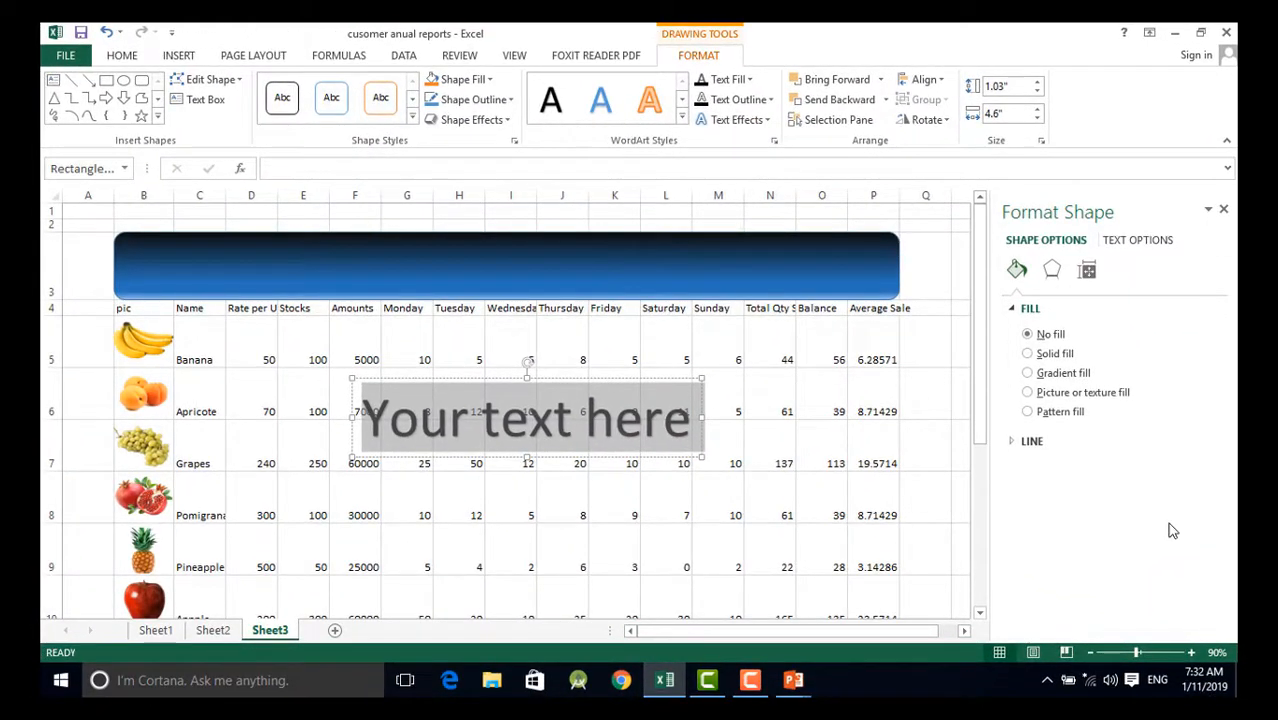
Enter "Mehran Fruit Mart" as the text of the WordArt title
text(m)
key(BackSpace)
text(Me)
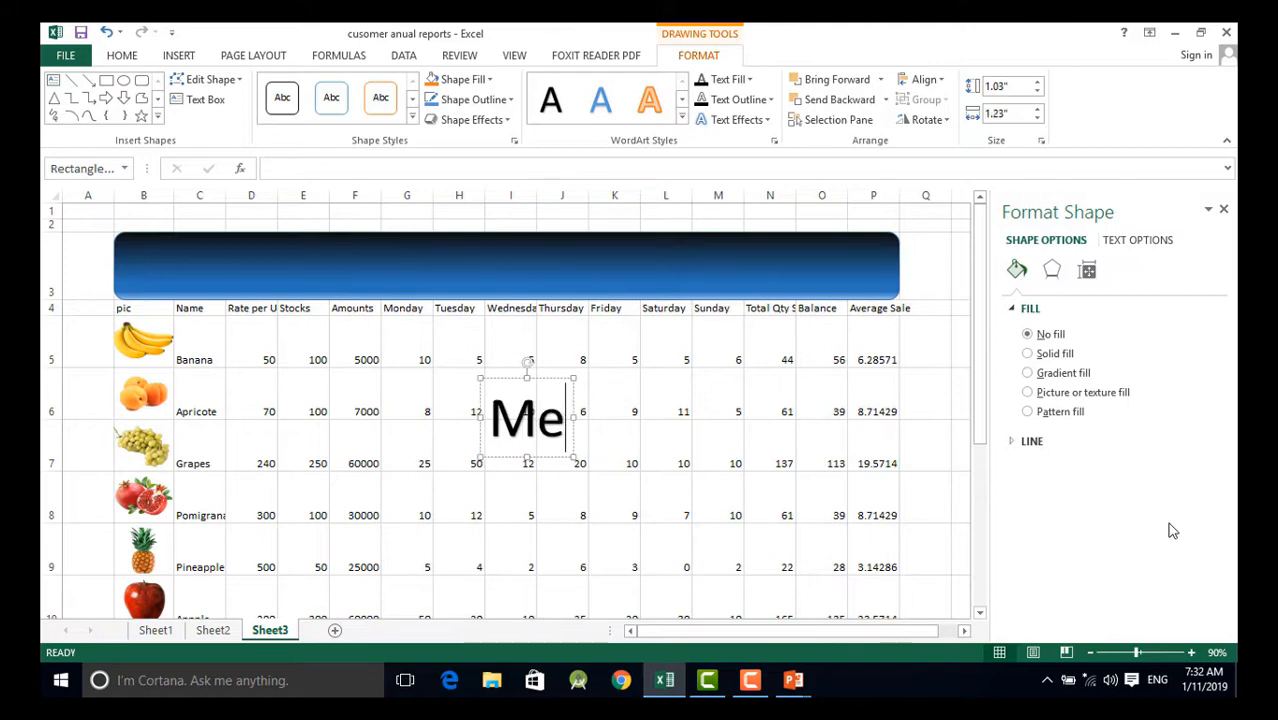
text(hran F)
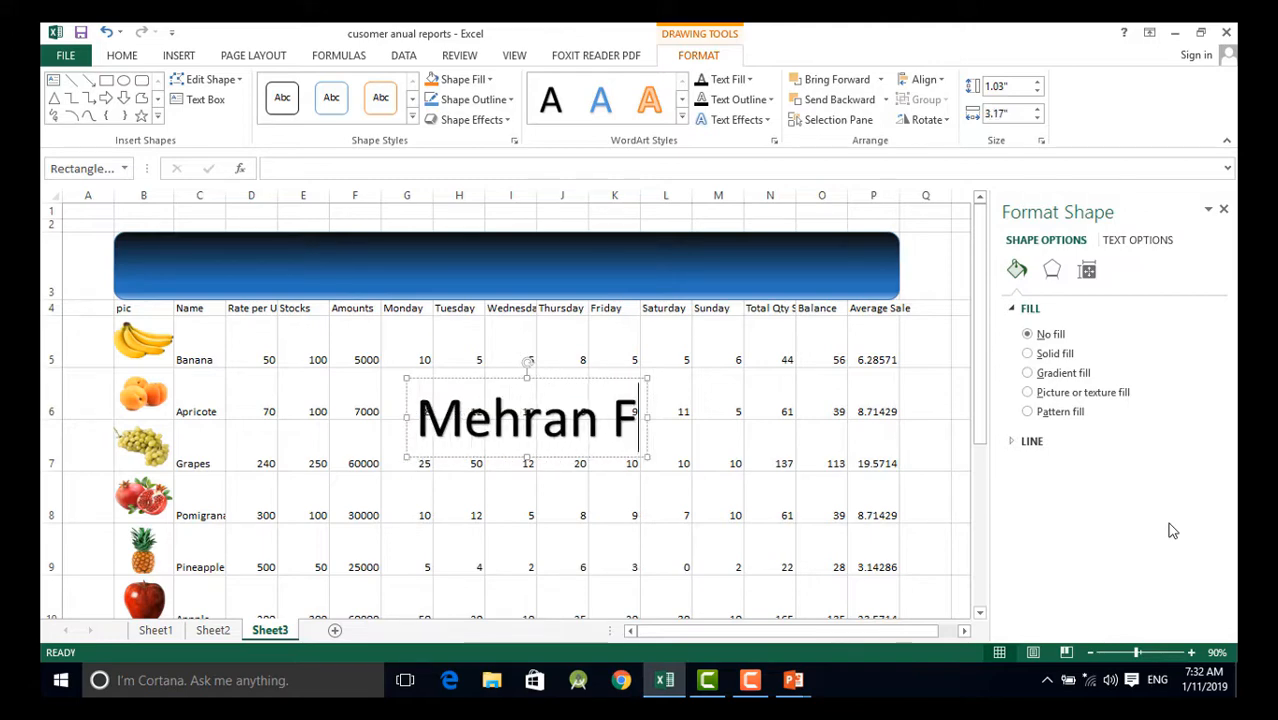
text(ruit Mart)
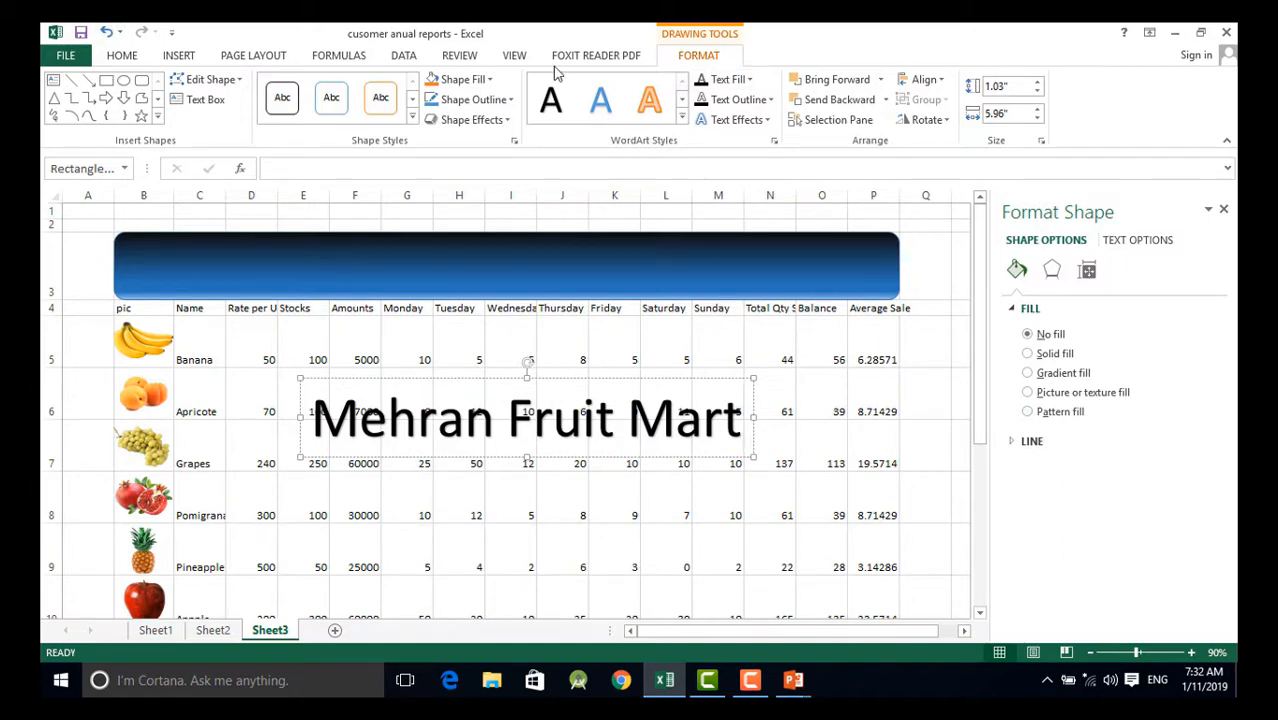
click(121, 56)
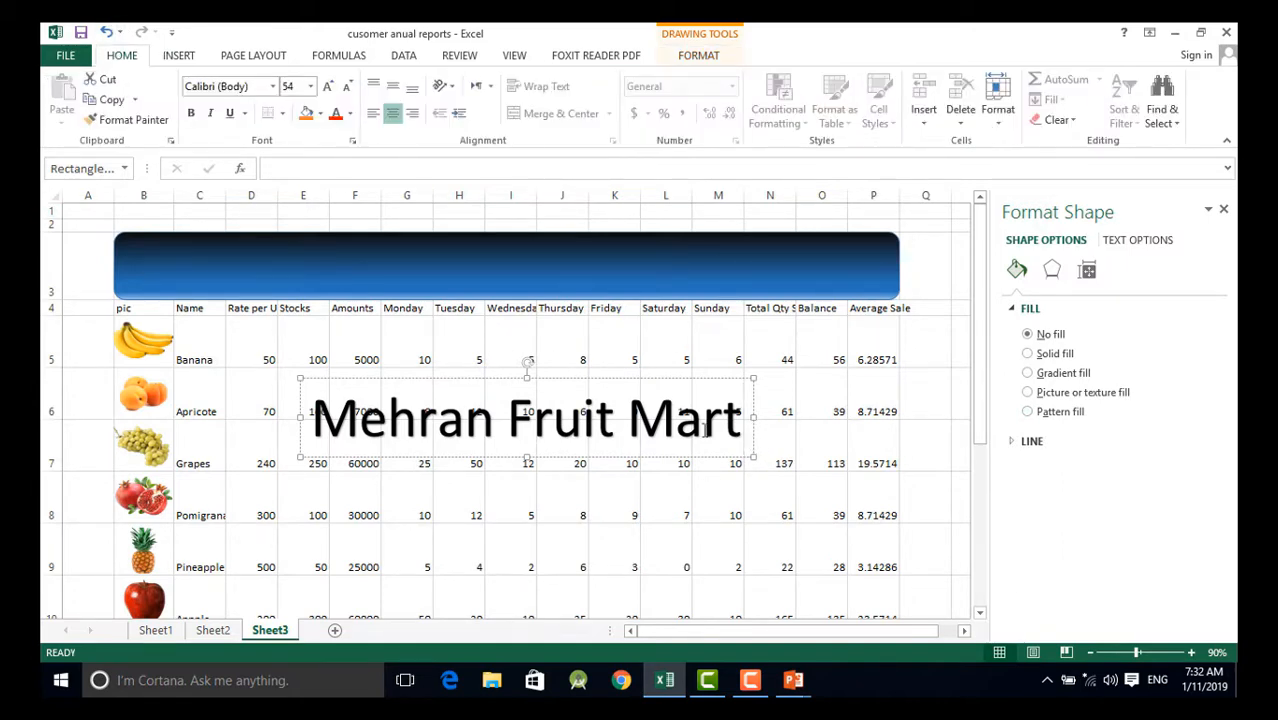
Move the WordArt title onto the gradient banner and resize its box to the banner's height, about 0.89"
drag(676, 376, 671, 239)
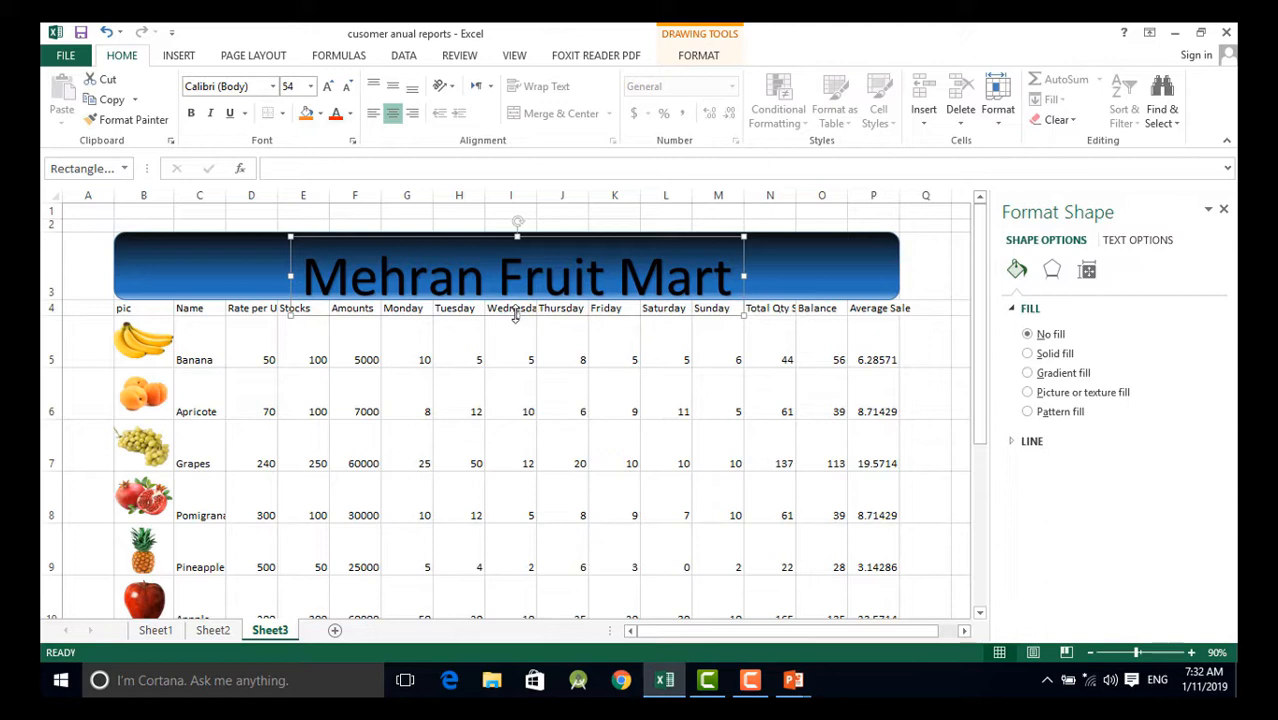
drag(518, 303, 518, 289)
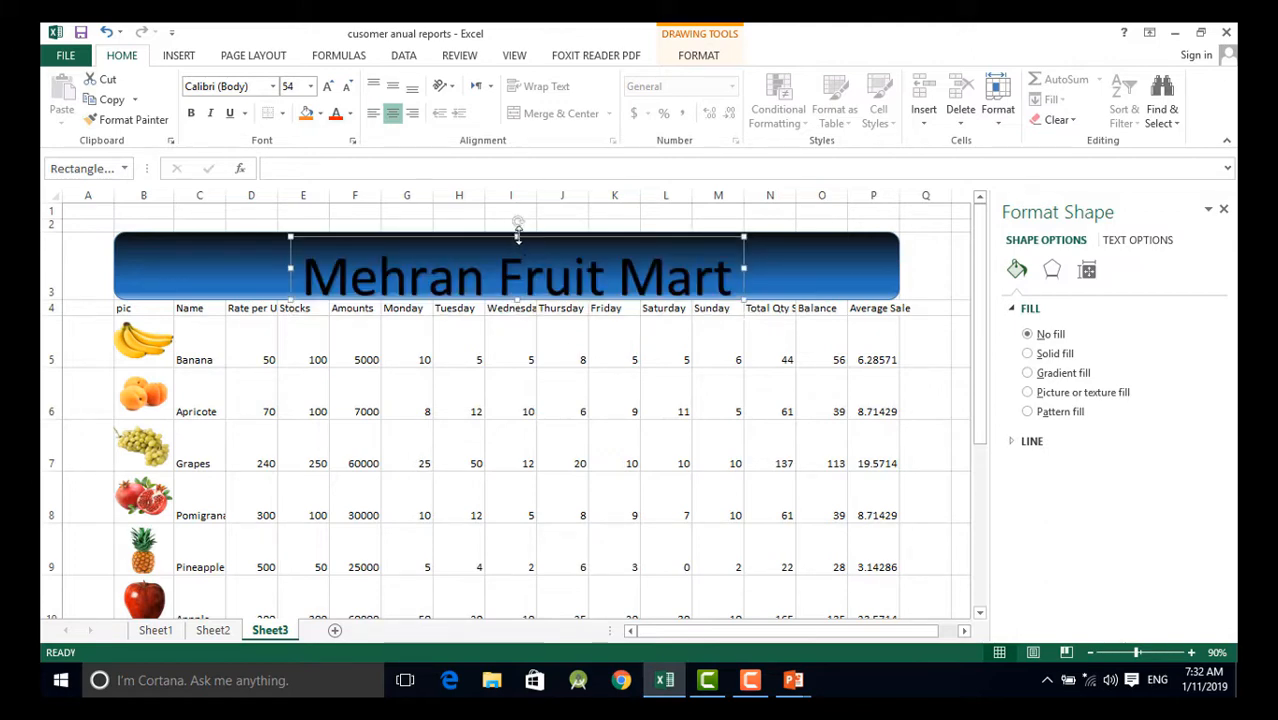
drag(518, 236, 517, 230)
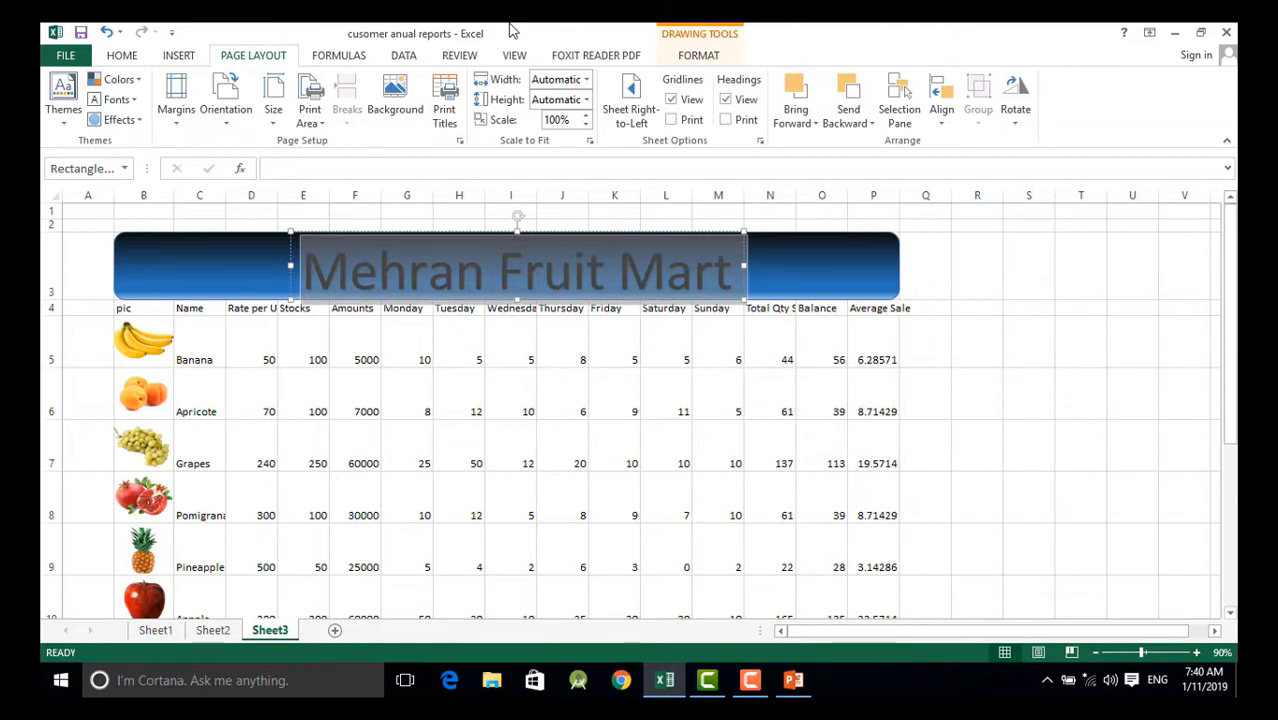
Apply a white-filled WordArt style to the title text and compare it with the title on Sheet2
click(688, 56)
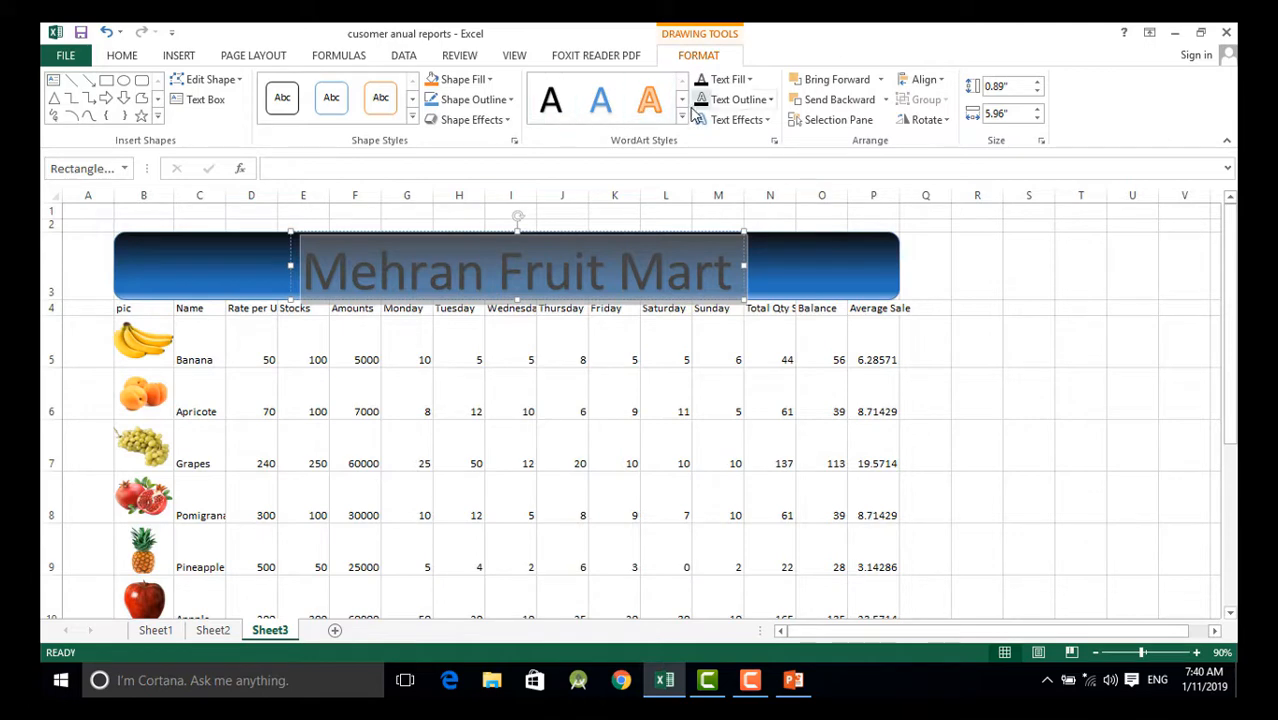
click(681, 99)
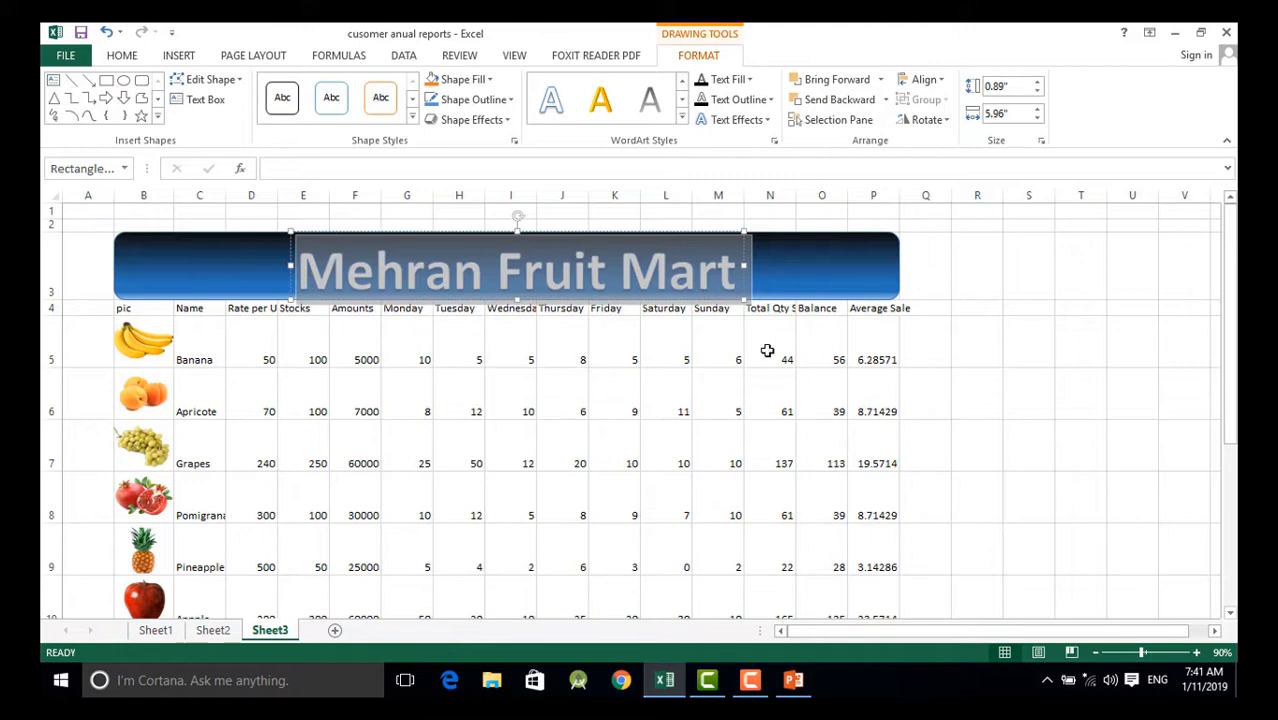
click(211, 631)
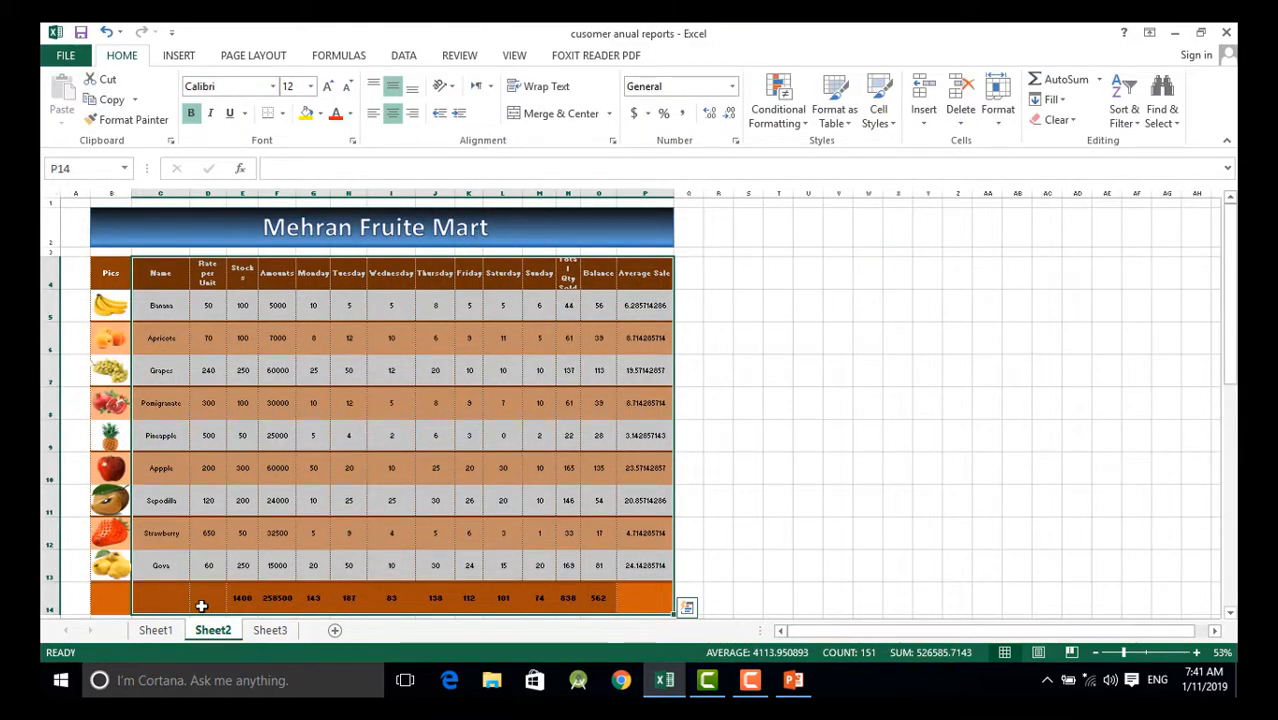
click(270, 631)
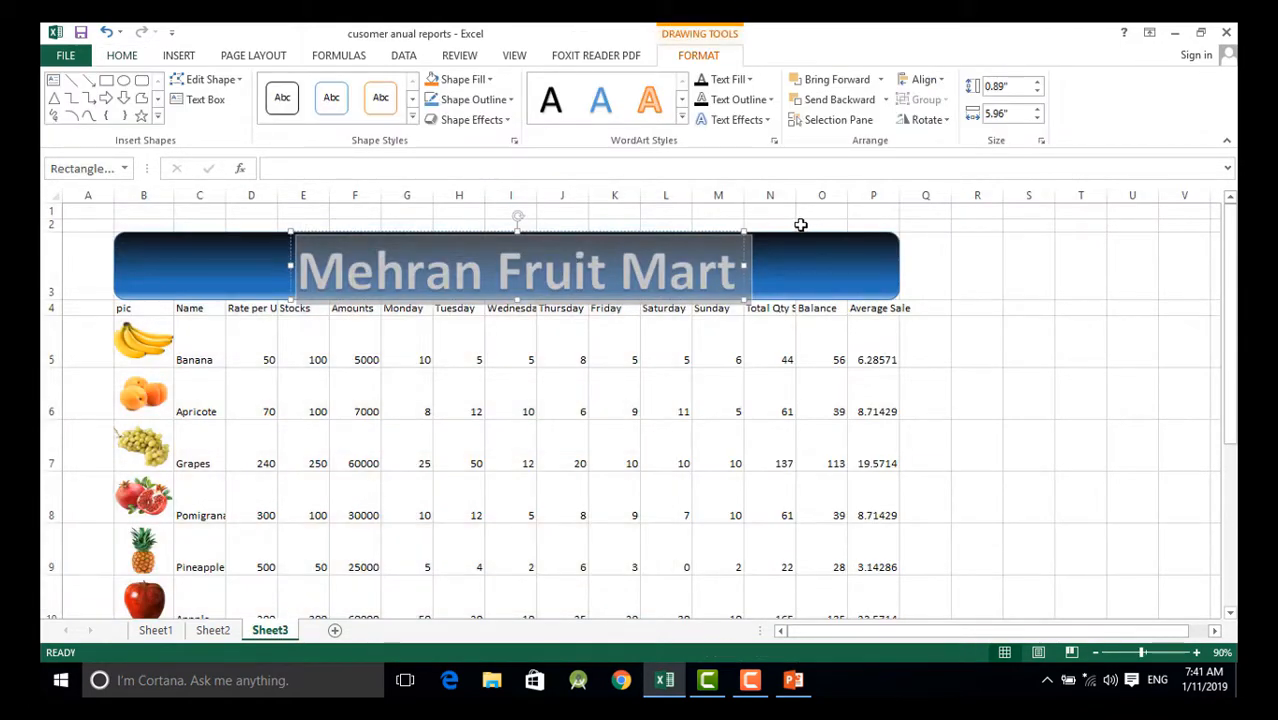
Give the title text a Blue, Accent 1, Darker 25% outline with a 2¼ pt weight
click(750, 80)
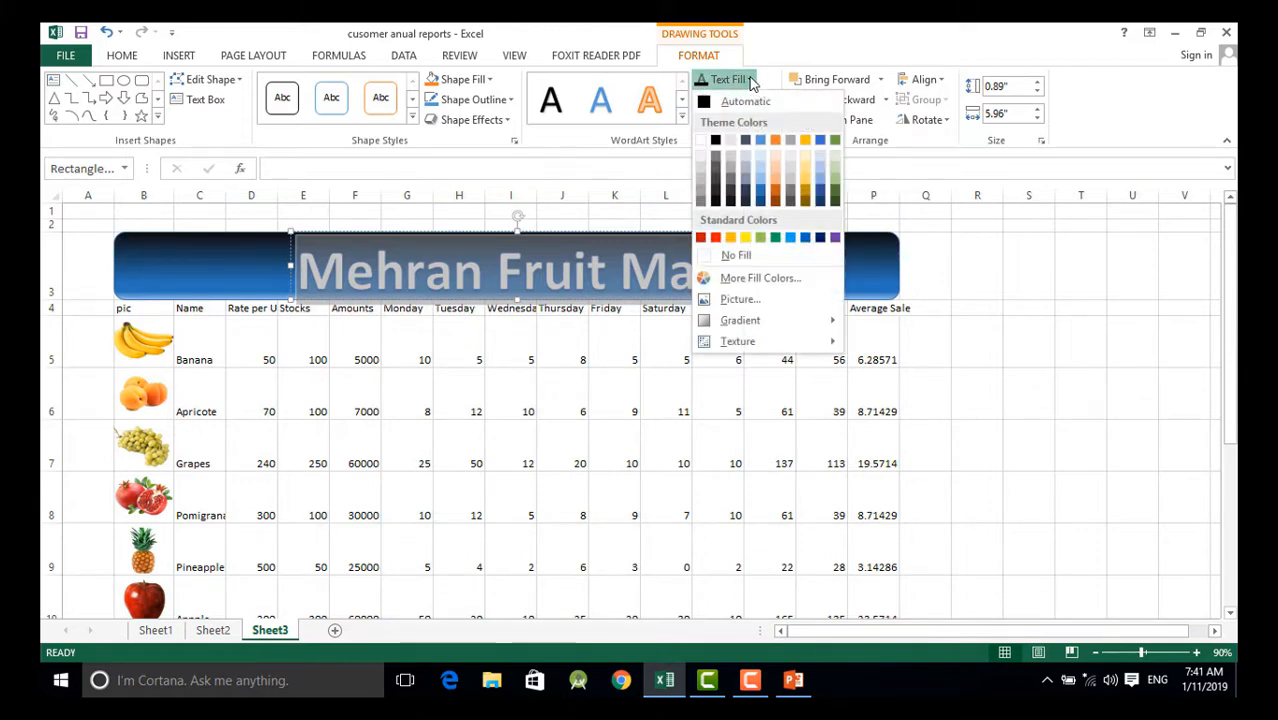
click(750, 80)
click(735, 100)
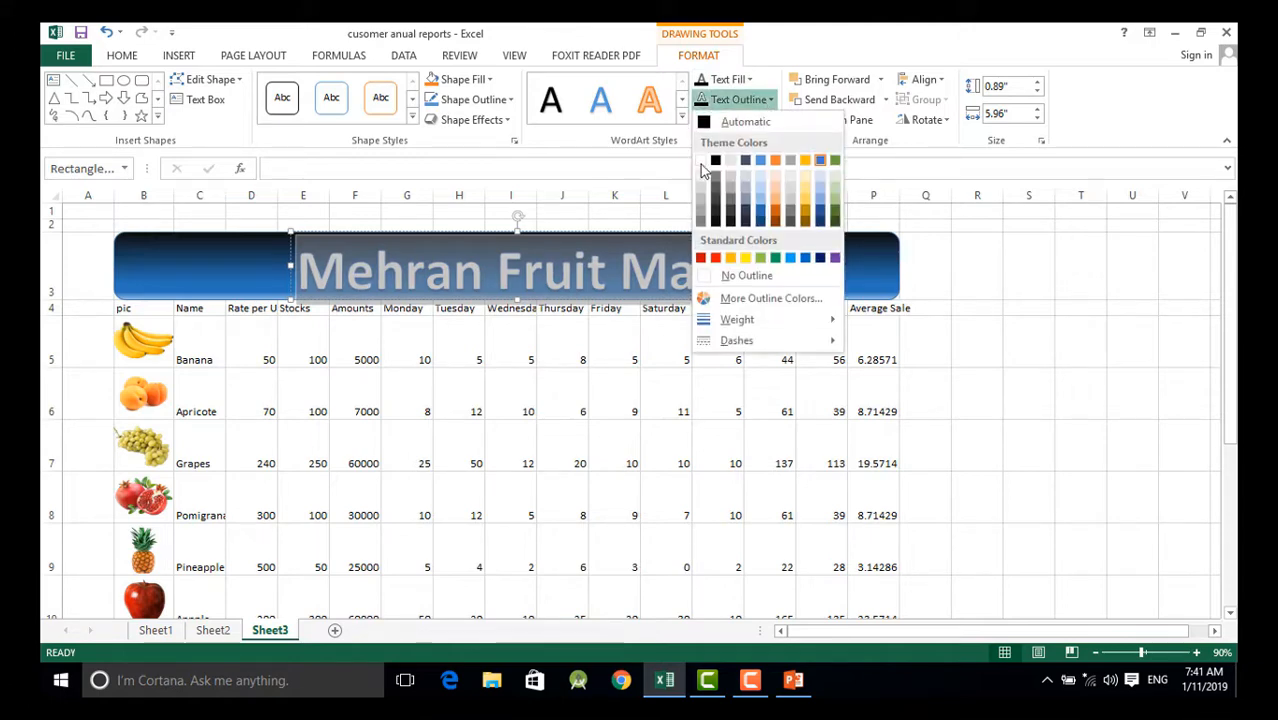
click(762, 218)
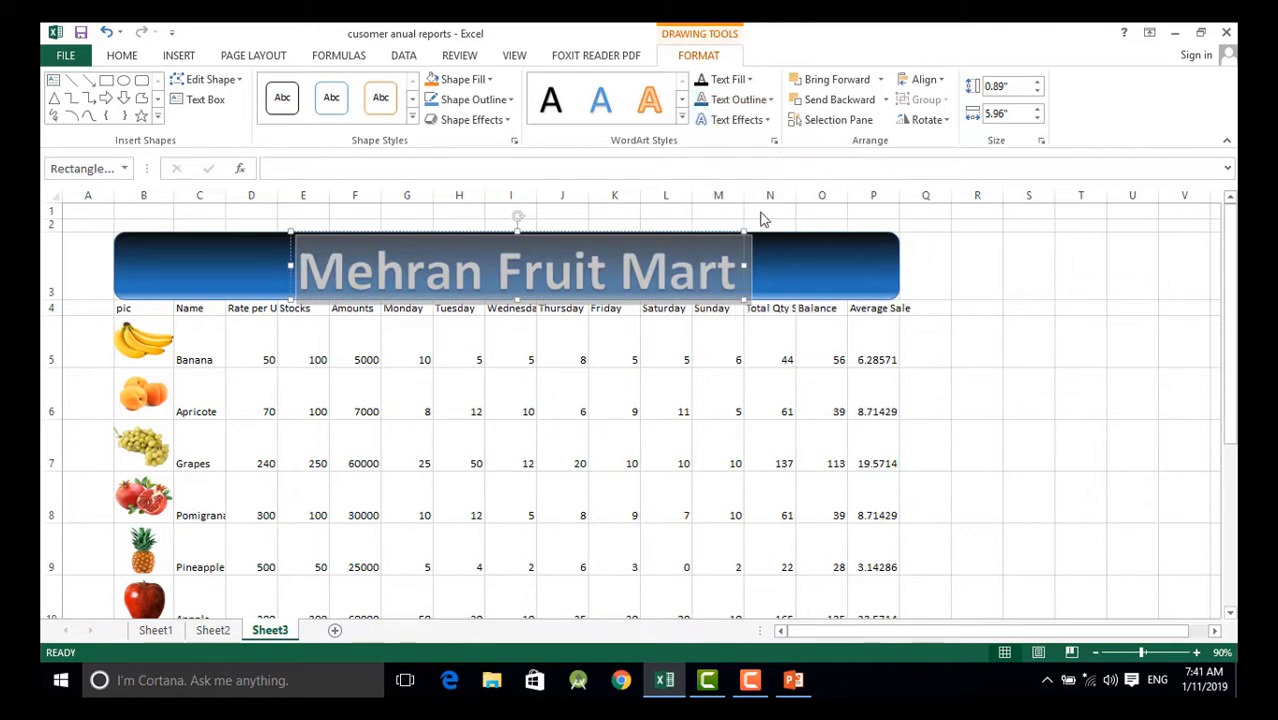
click(767, 101)
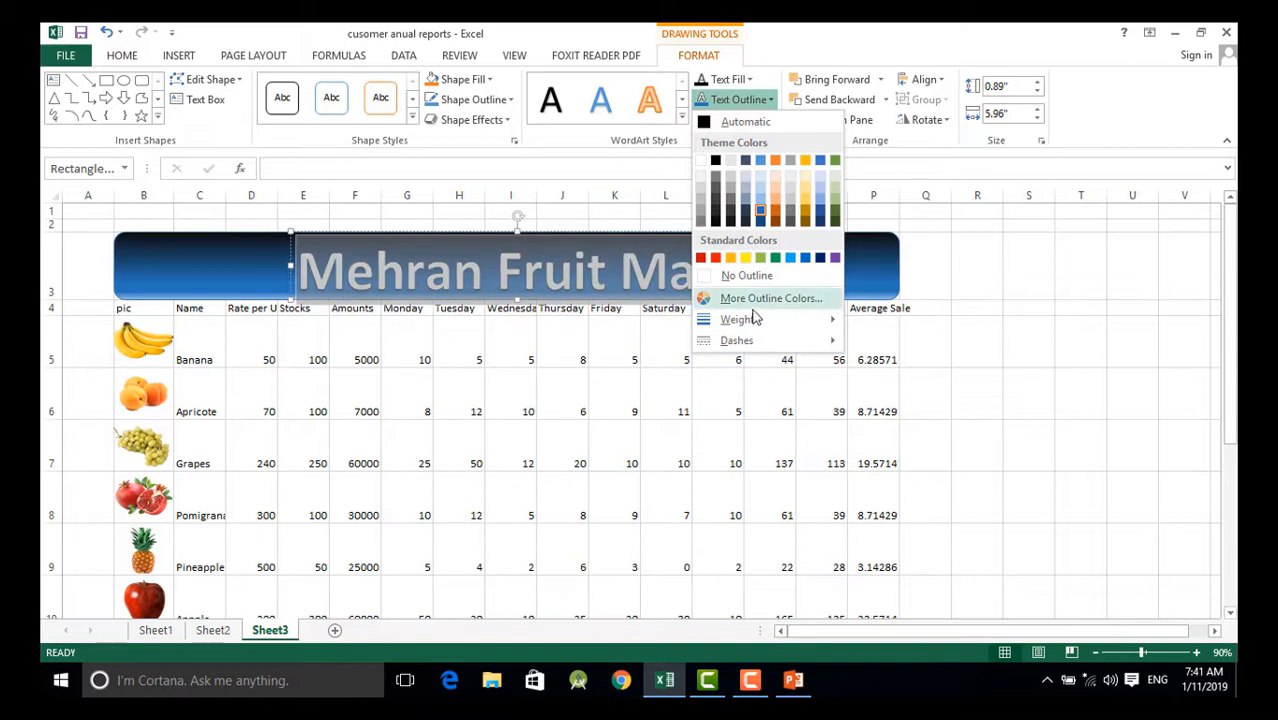
mouse_move(756, 320)
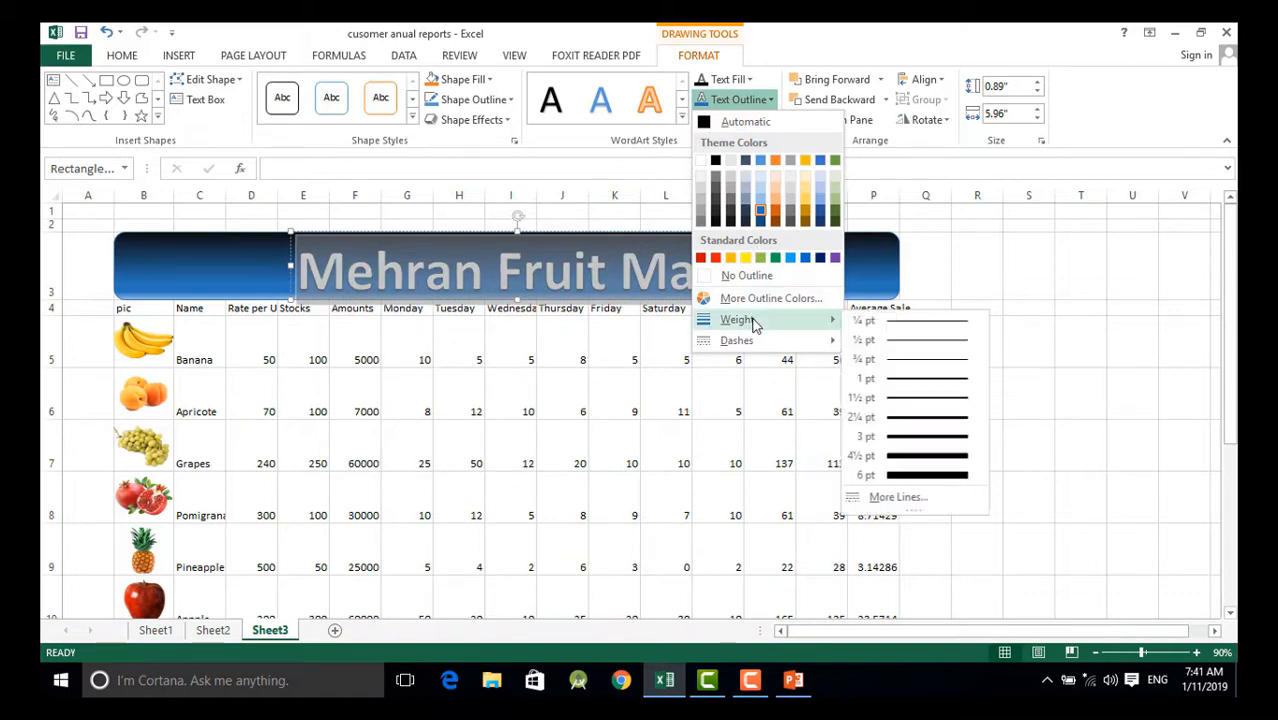
click(940, 422)
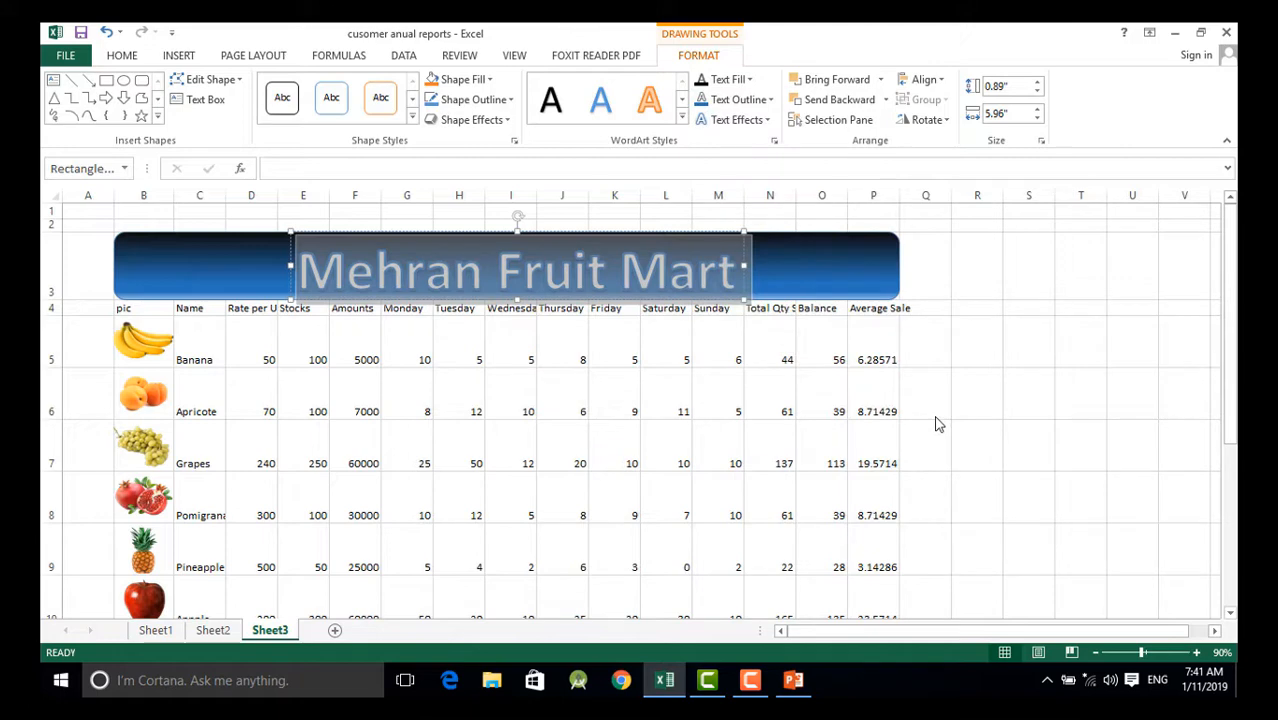
click(868, 285)
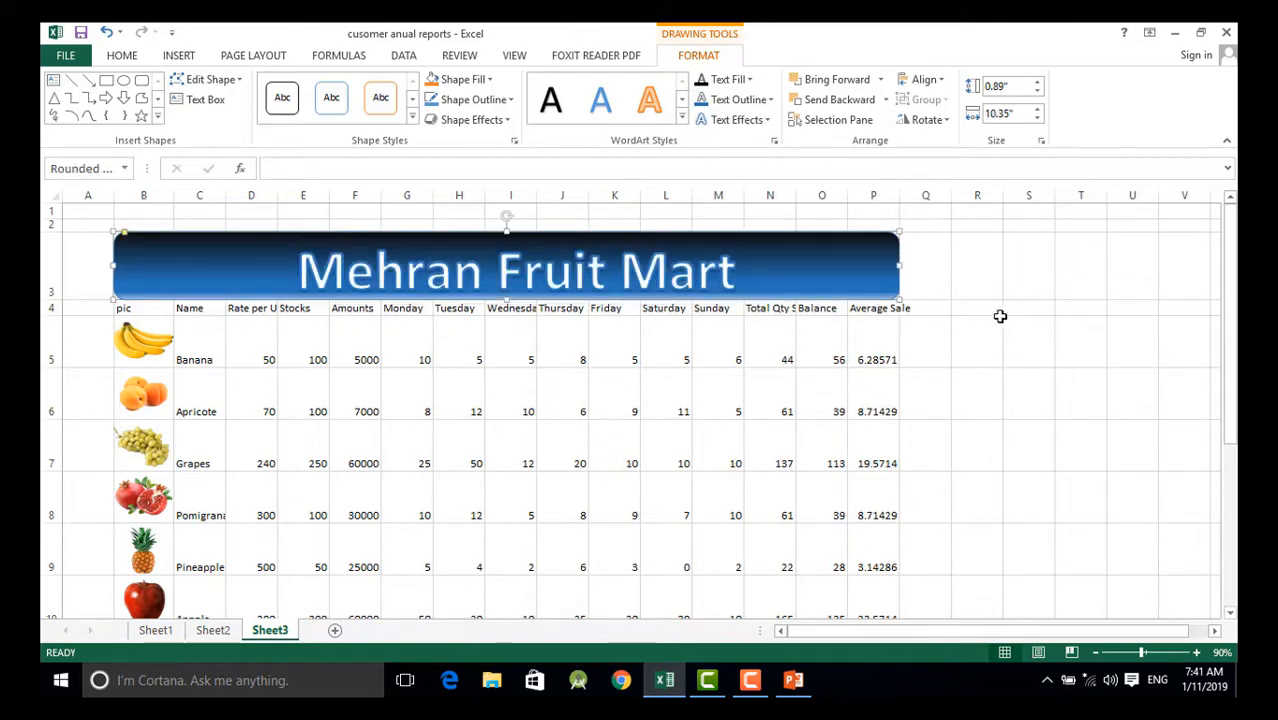
Recolour the outline of the title text with the darkest Blue, Accent 1 theme shade
click(703, 272)
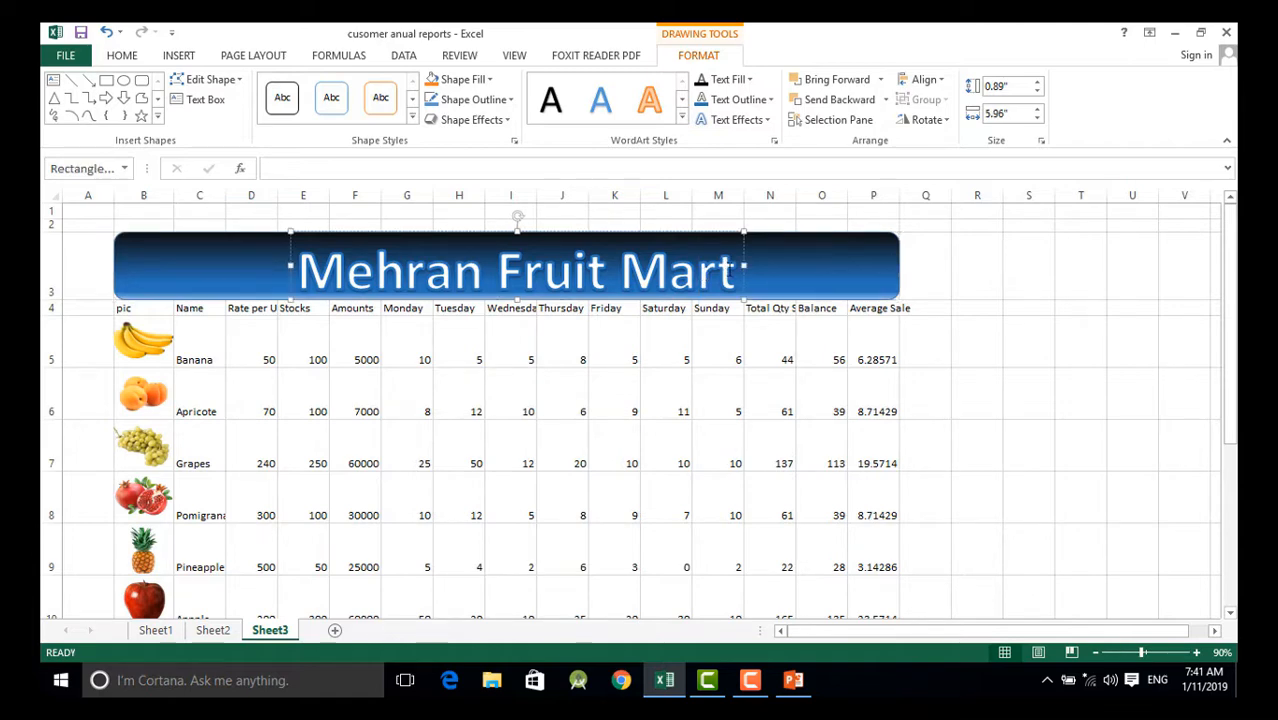
double_click(730, 271)
click(697, 283)
click(738, 104)
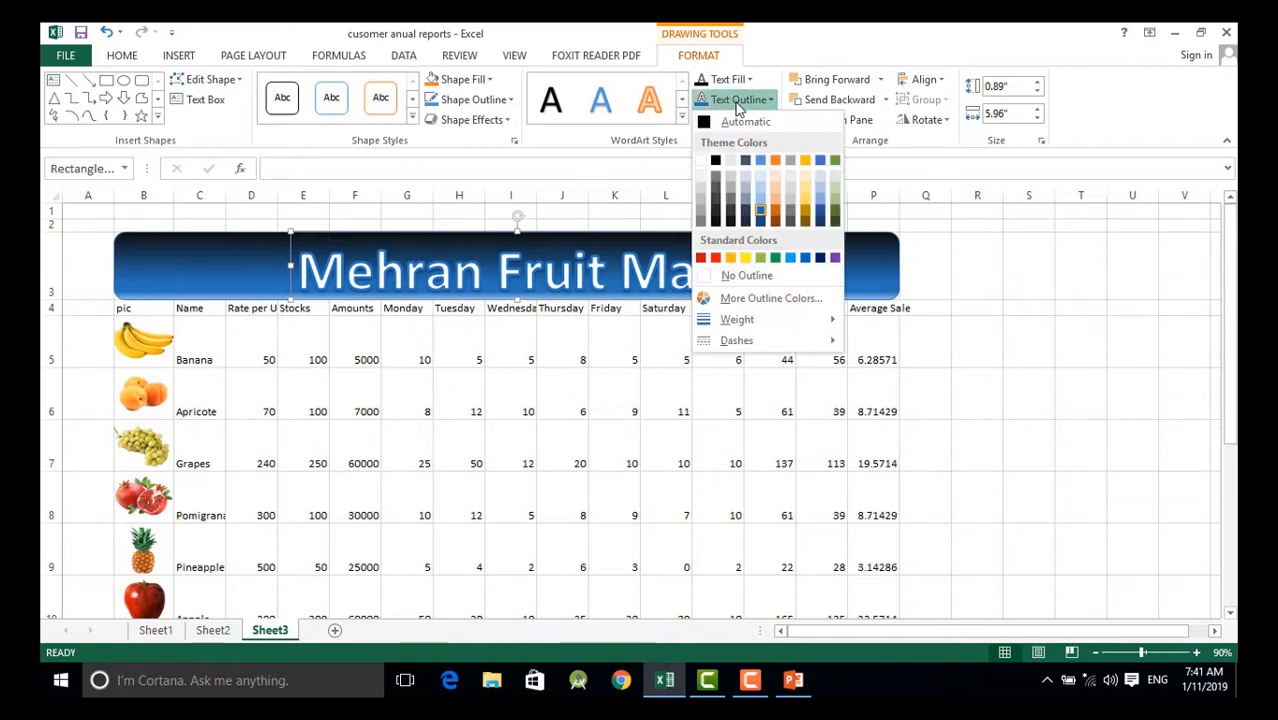
click(760, 228)
click(803, 276)
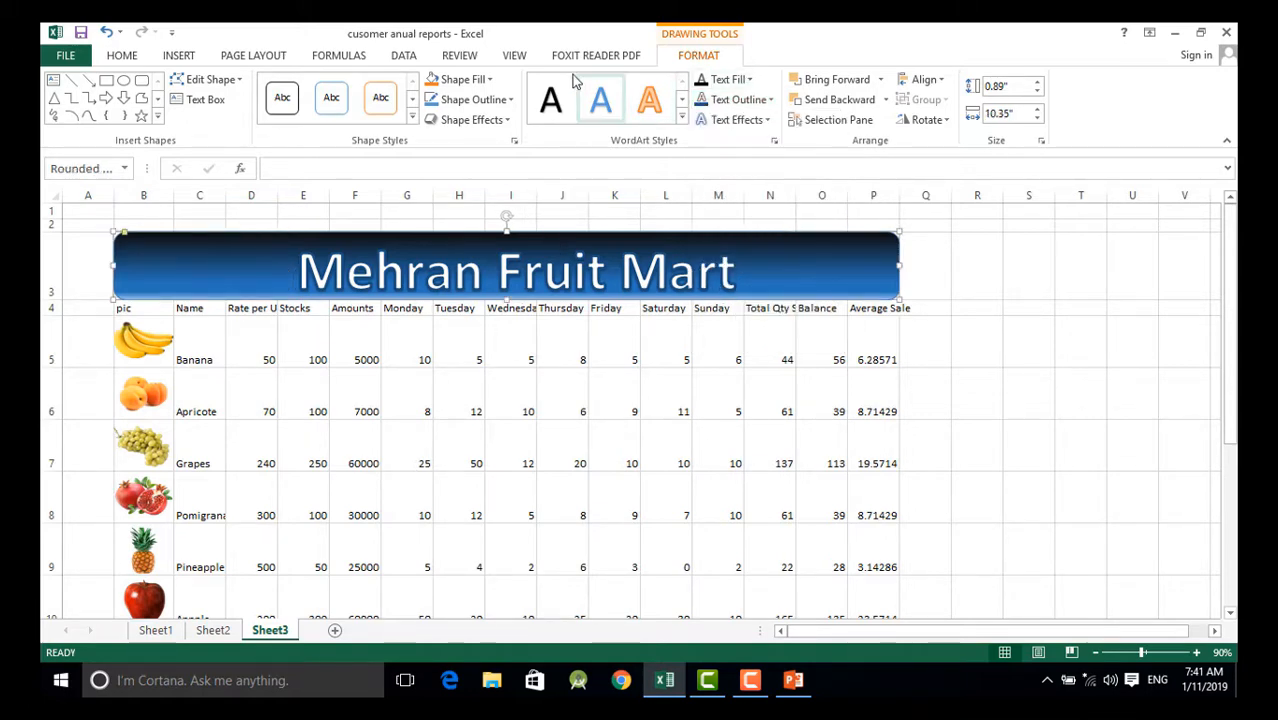
Open the banner's detailed gradient settings and colour the 88% stop Blue, Accent 1, Lighter 40%
click(487, 82)
mouse_move(494, 320)
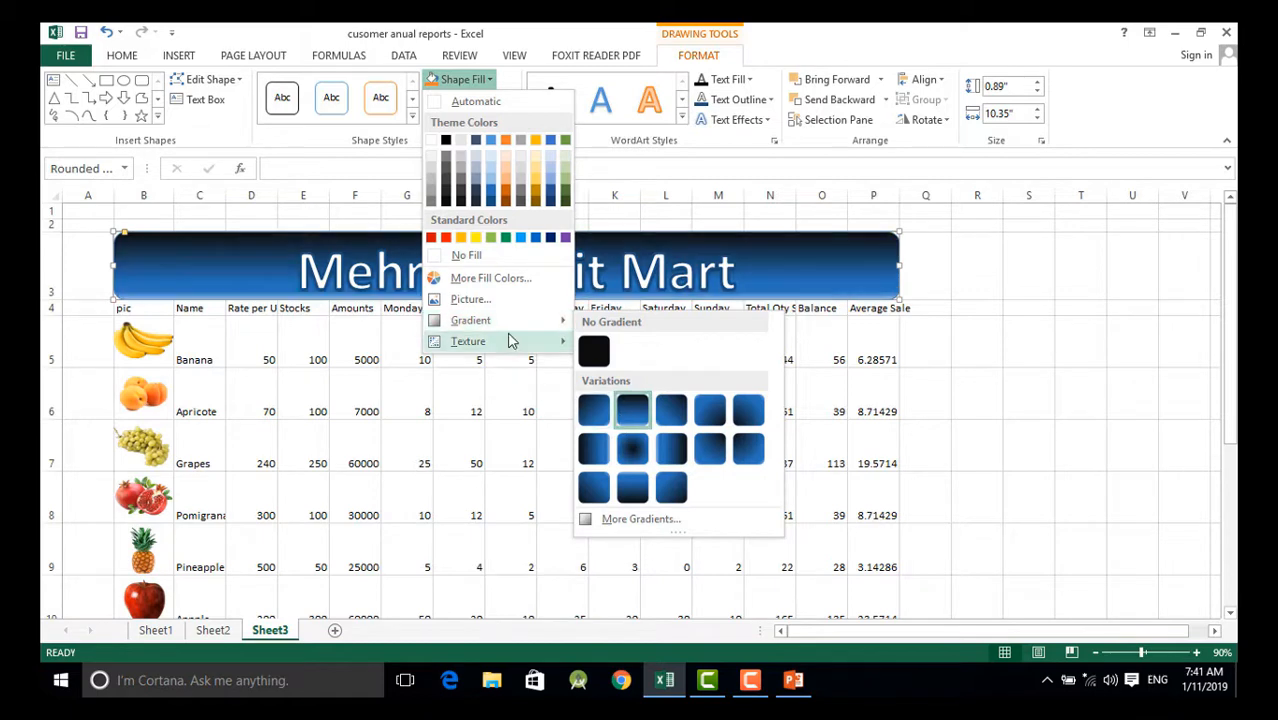
mouse_move(533, 317)
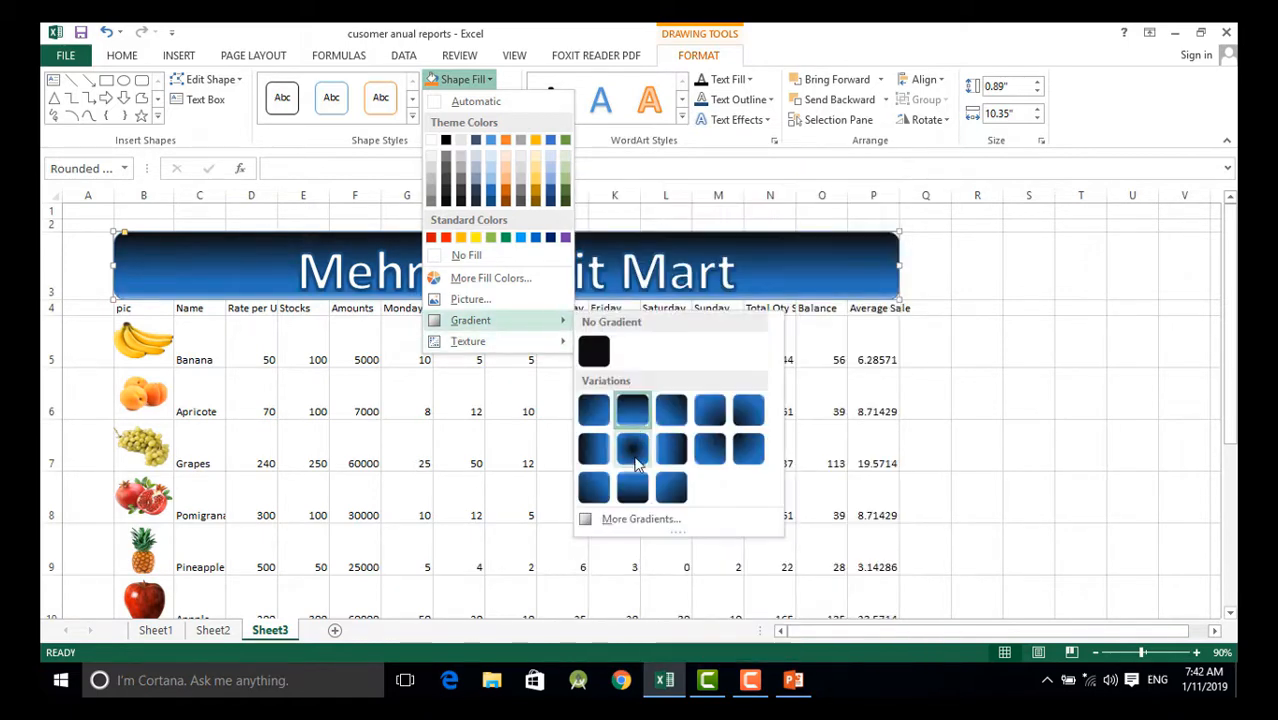
click(650, 518)
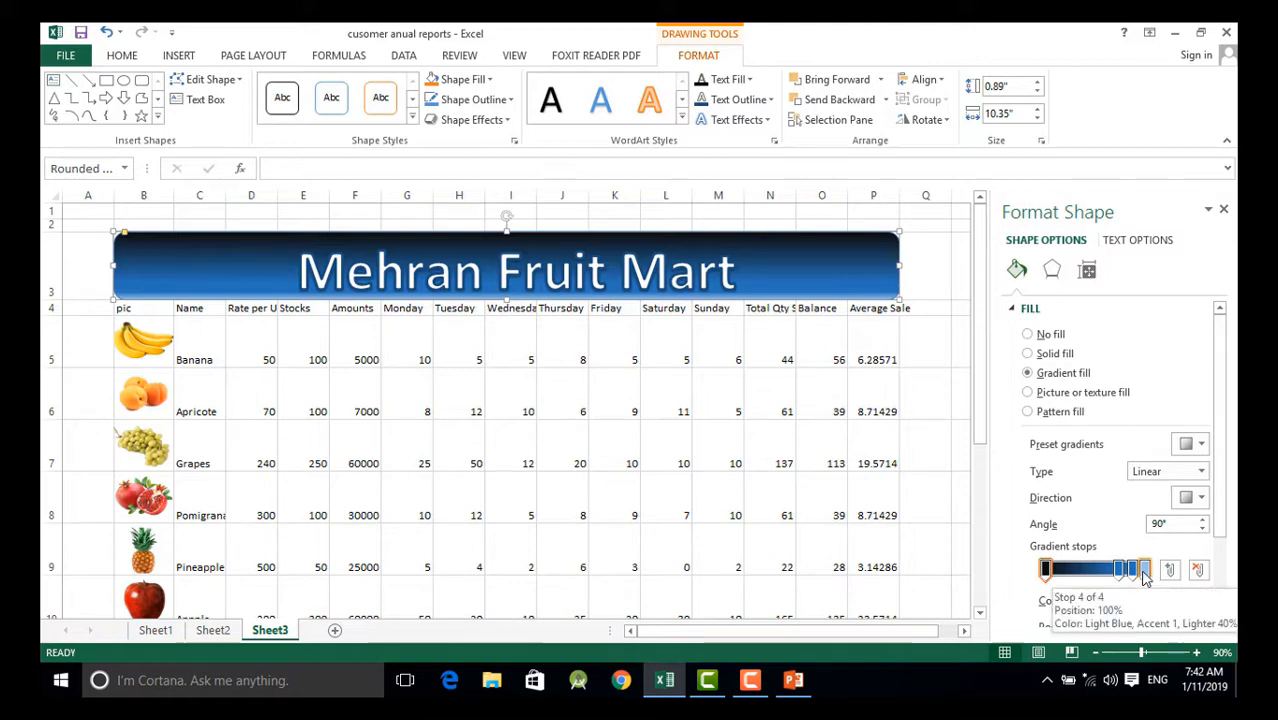
click(1145, 578)
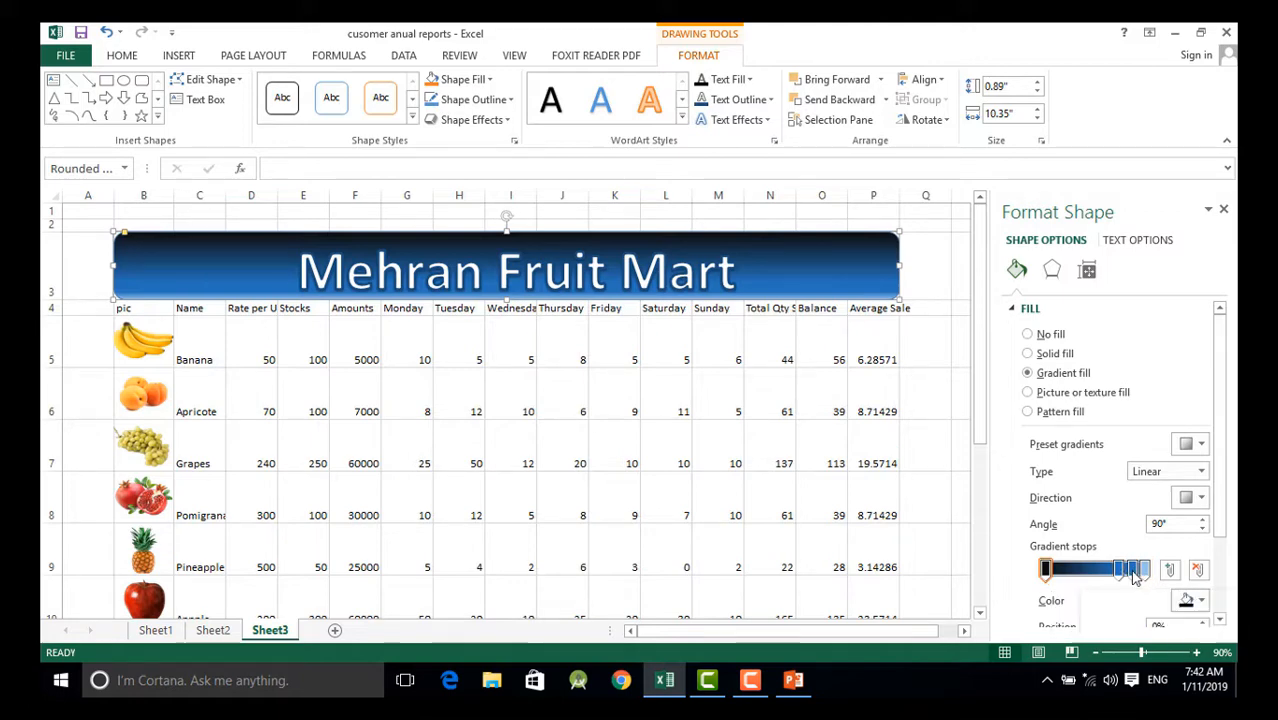
click(1186, 600)
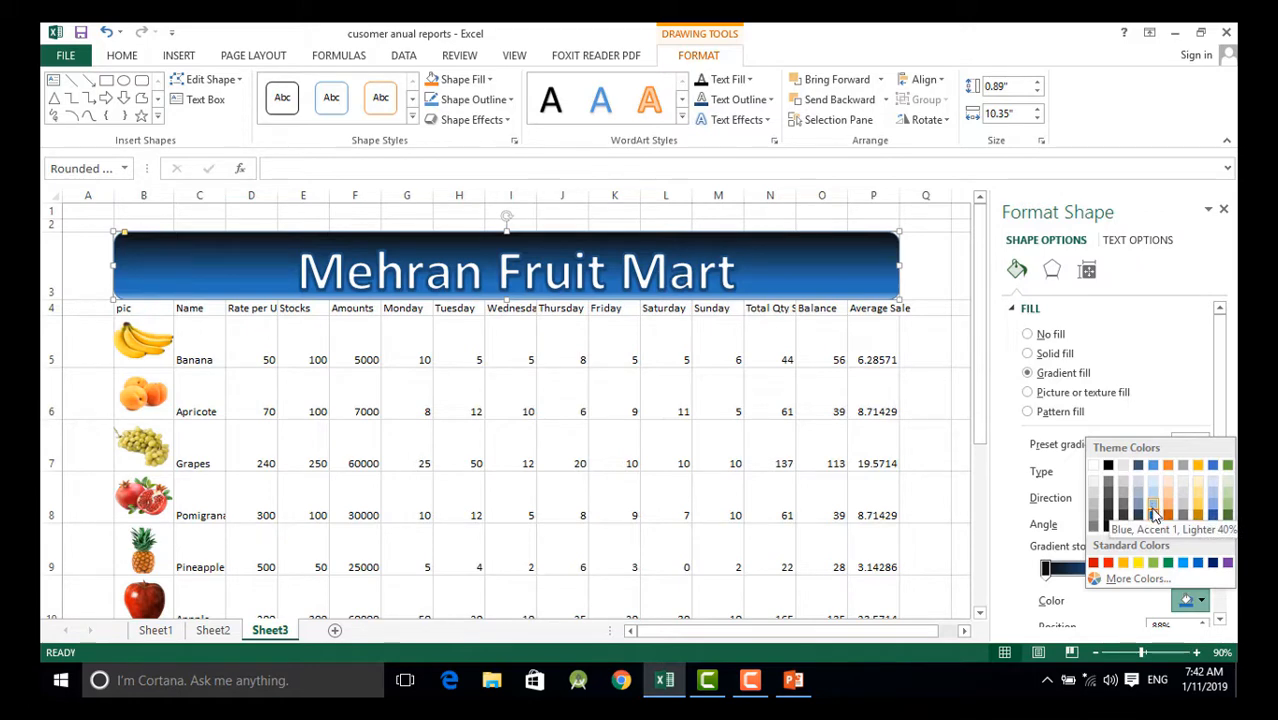
click(1154, 513)
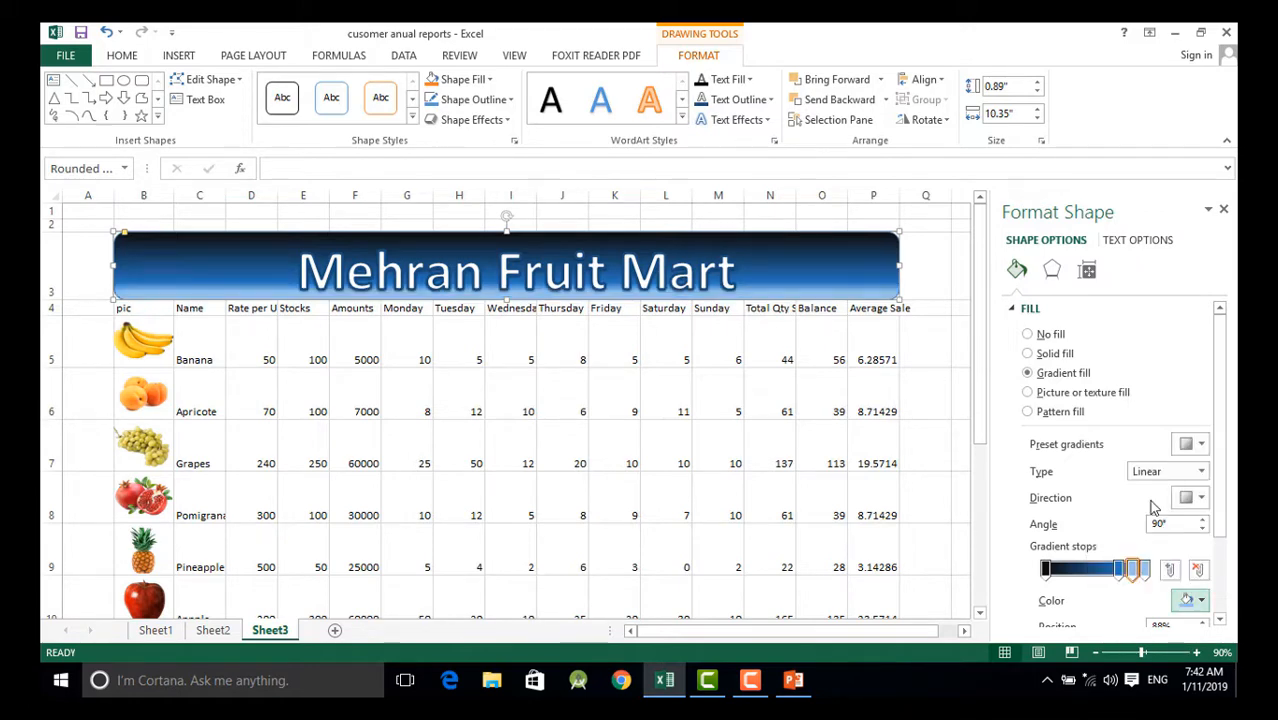
Try a lighter blue on the banner's 74% gradient stop and return it to Blue, Accent 1, Darker 25%
click(1119, 568)
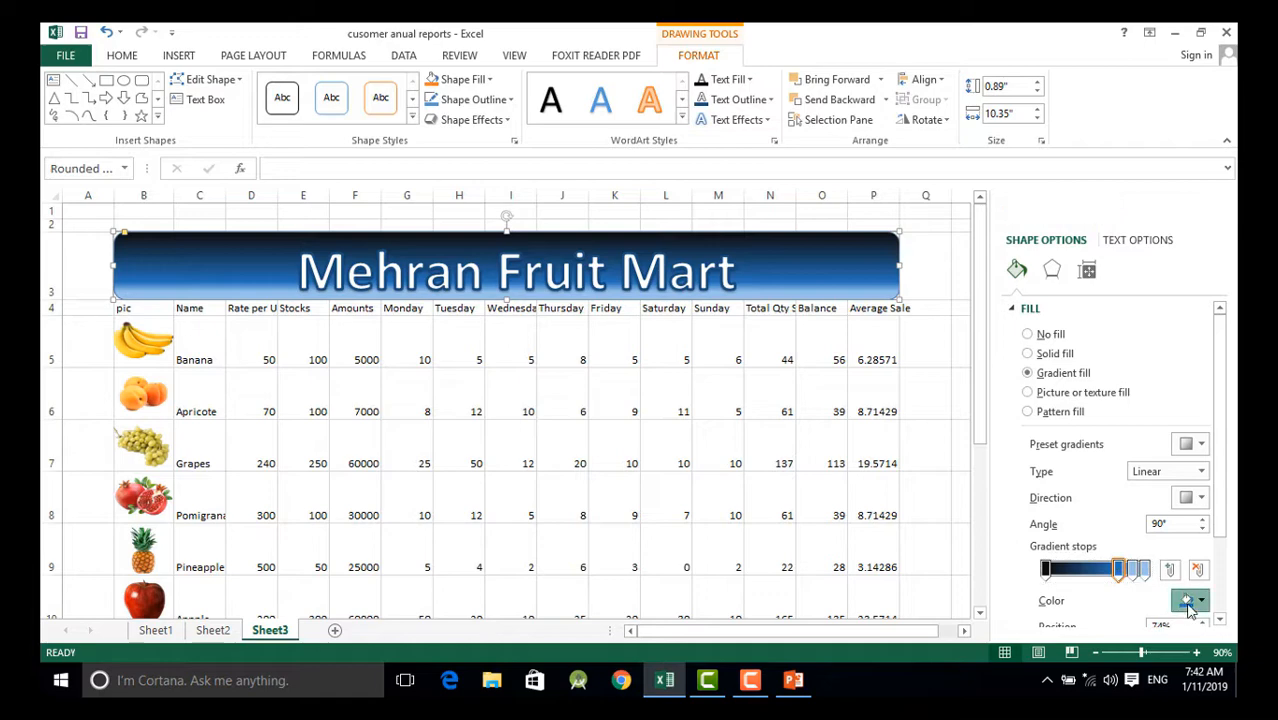
click(1186, 600)
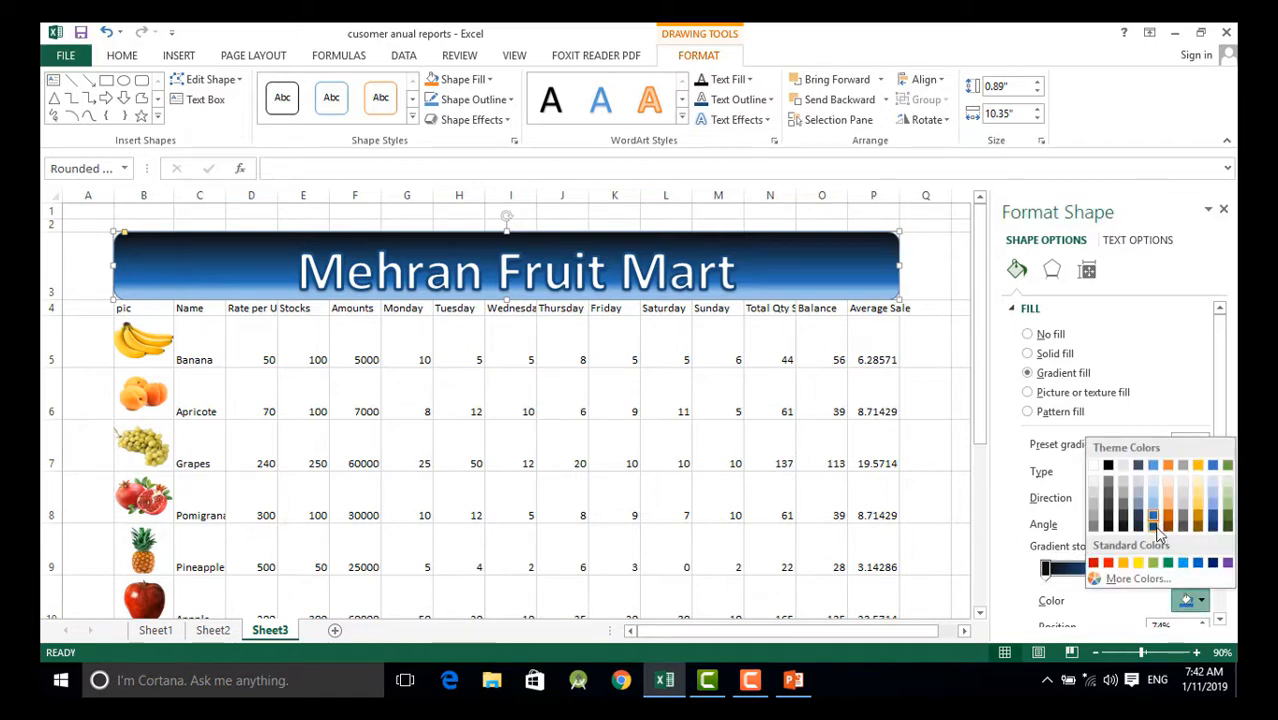
click(1212, 515)
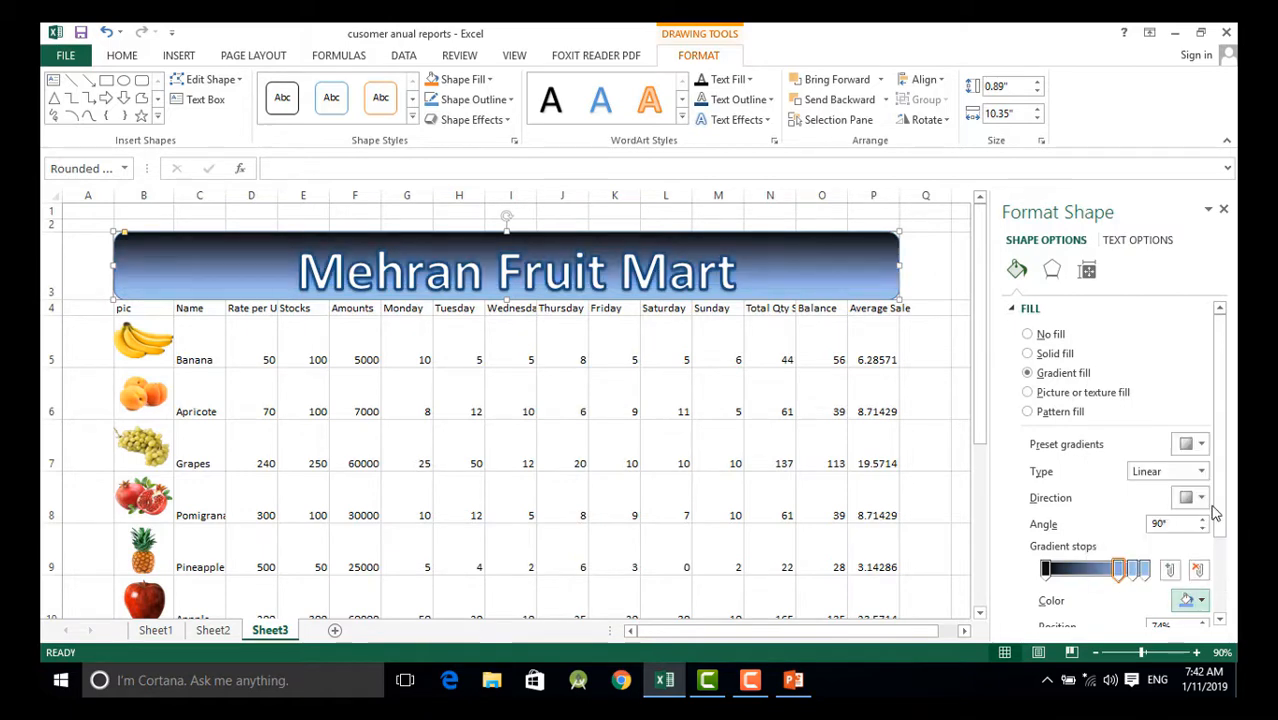
click(1190, 600)
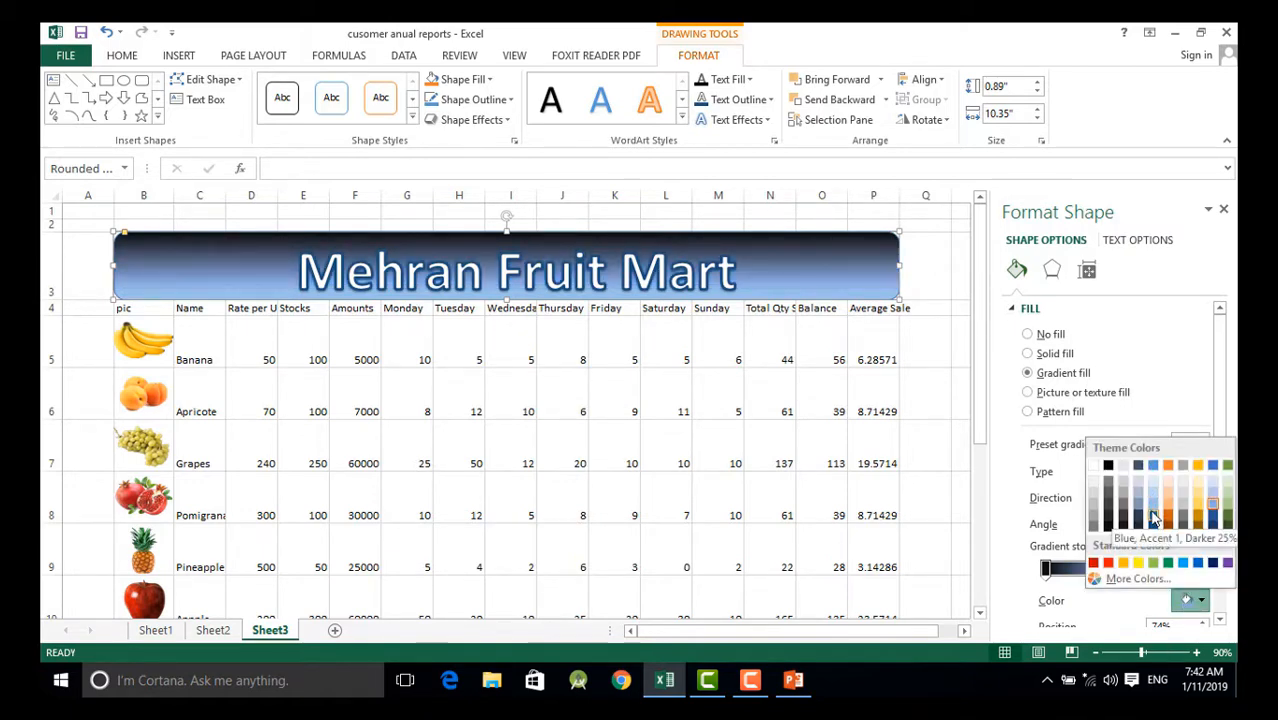
click(1155, 519)
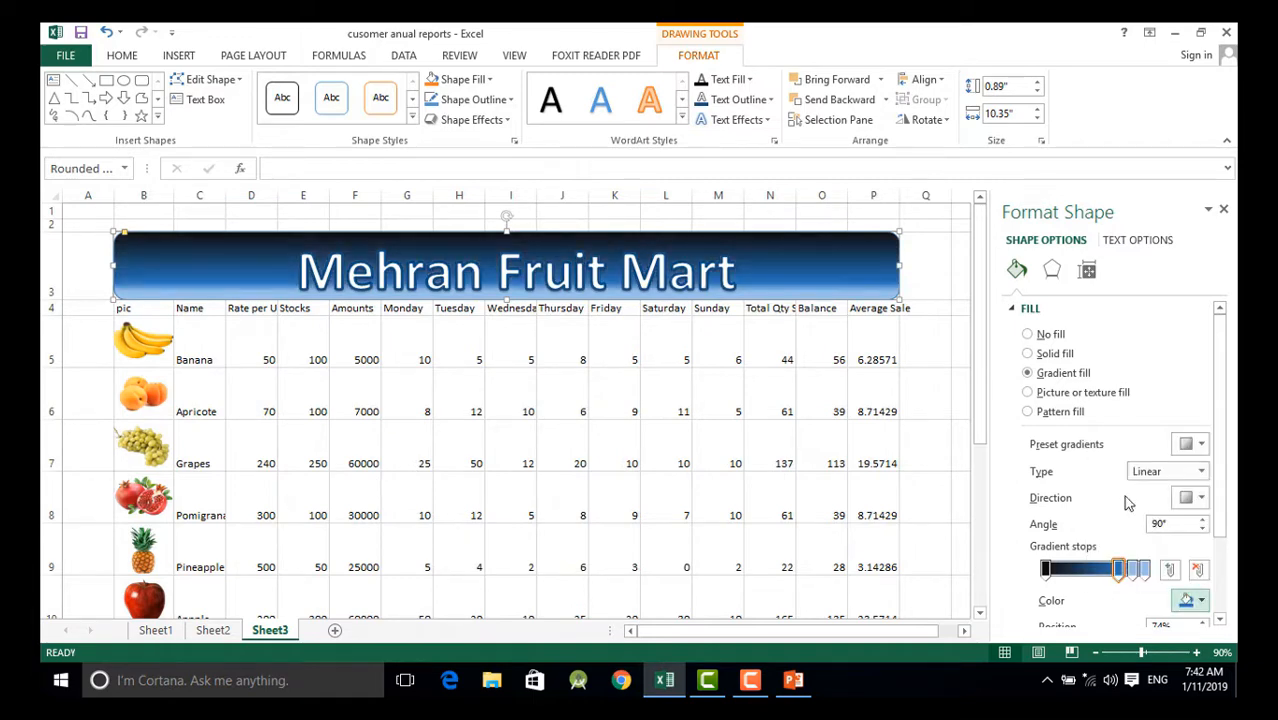
Reposition the banner's middle gradient stops, the darker blue one to 51% and the light blue one to 92%, and close the shape settings
mouse_move(1118, 570)
mouse_down()
mouse_move(1077, 572)
mouse_move(1138, 570)
mouse_up()
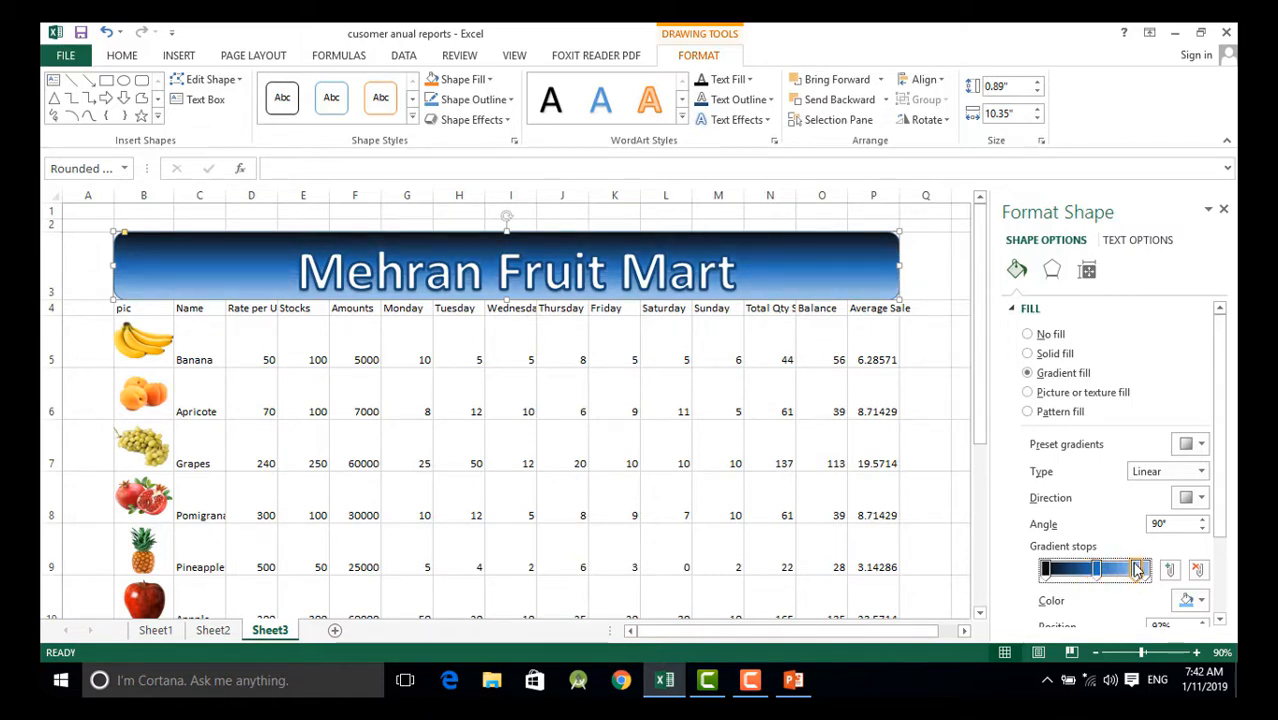
mouse_move(1096, 575)
mouse_down()
mouse_move(1108, 572)
mouse_move(1095, 573)
mouse_up()
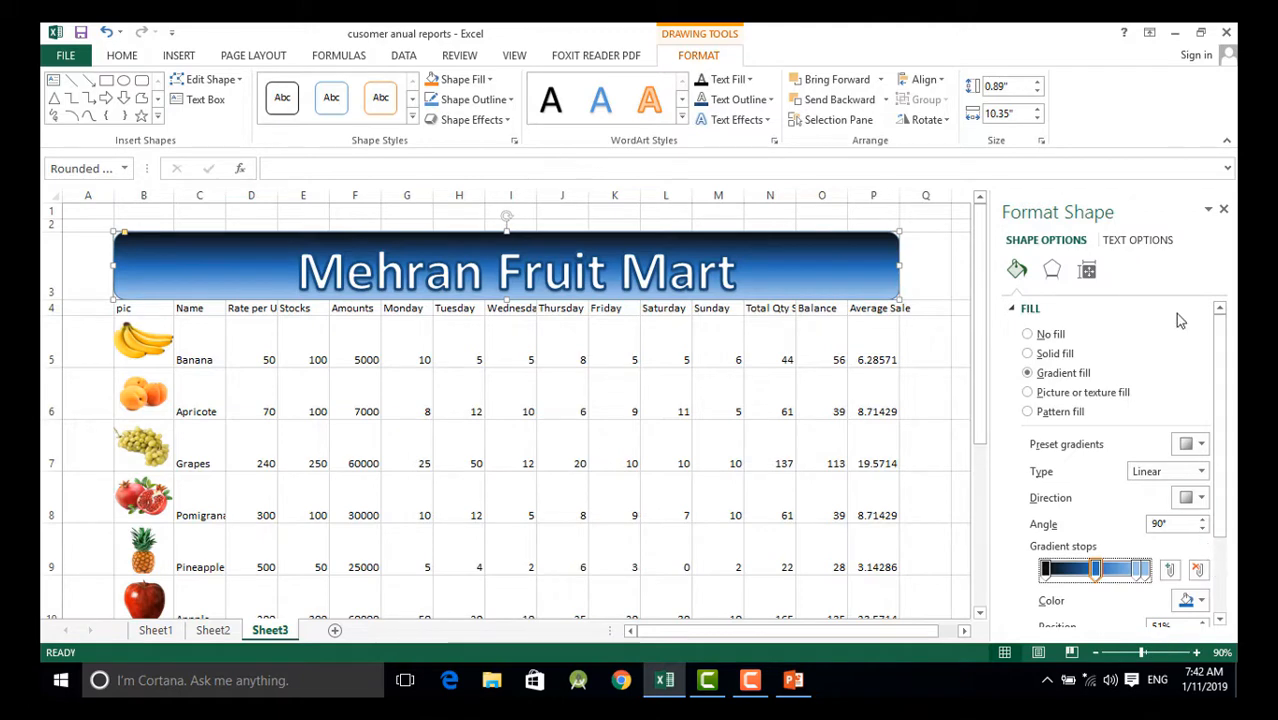
click(1223, 212)
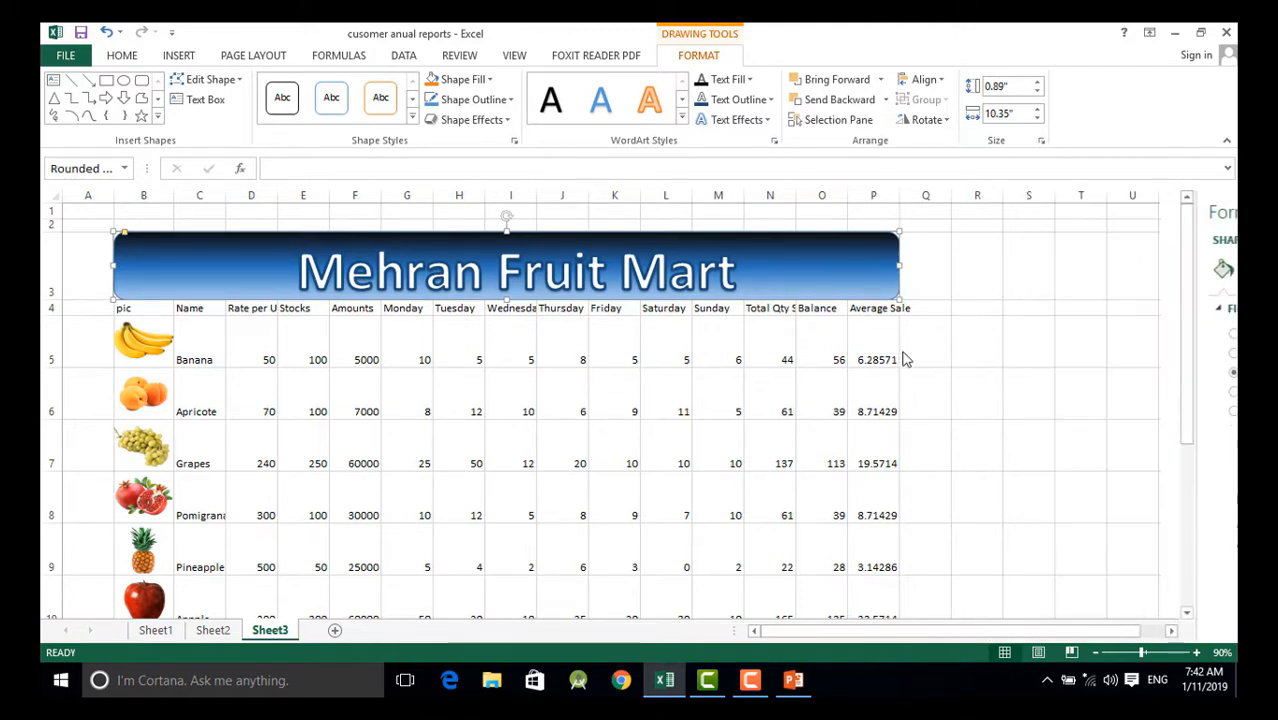
Enlarge row 2 to about the banner's height and move the banner and its title text up into it
click(981, 308)
click(755, 294)
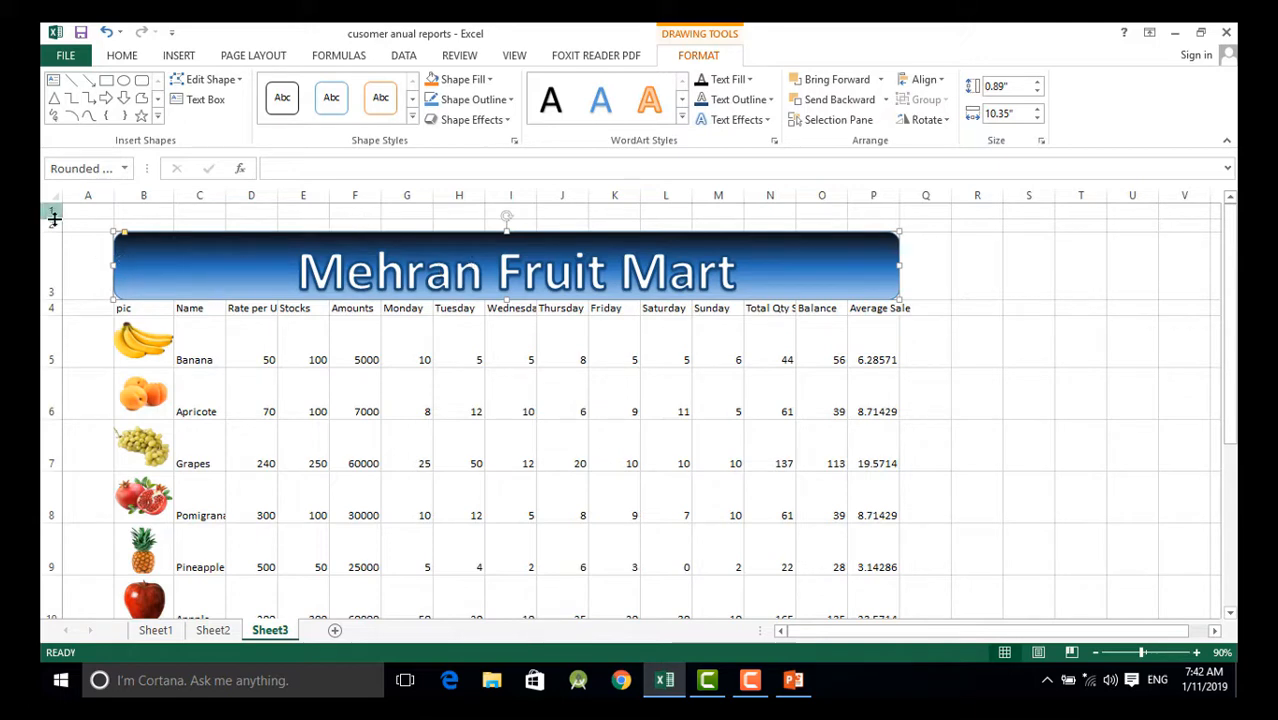
drag(51, 229, 51, 286)
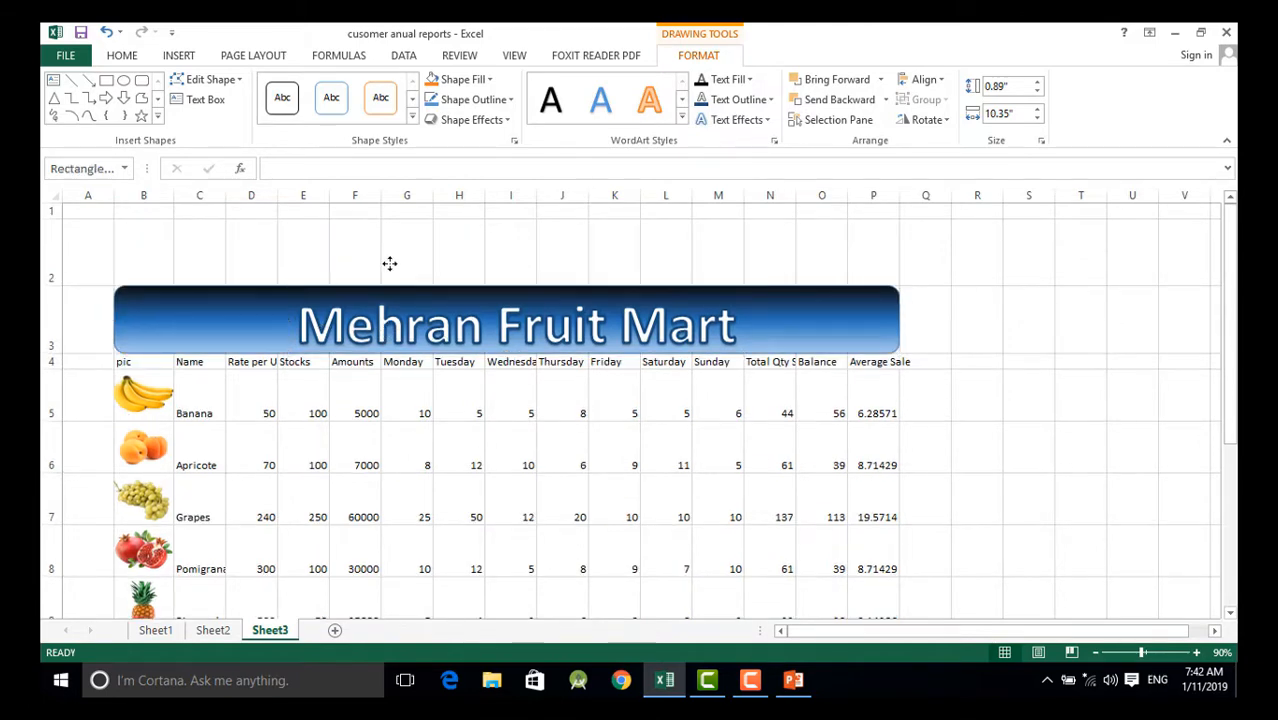
click(403, 306)
drag(812, 320, 816, 252)
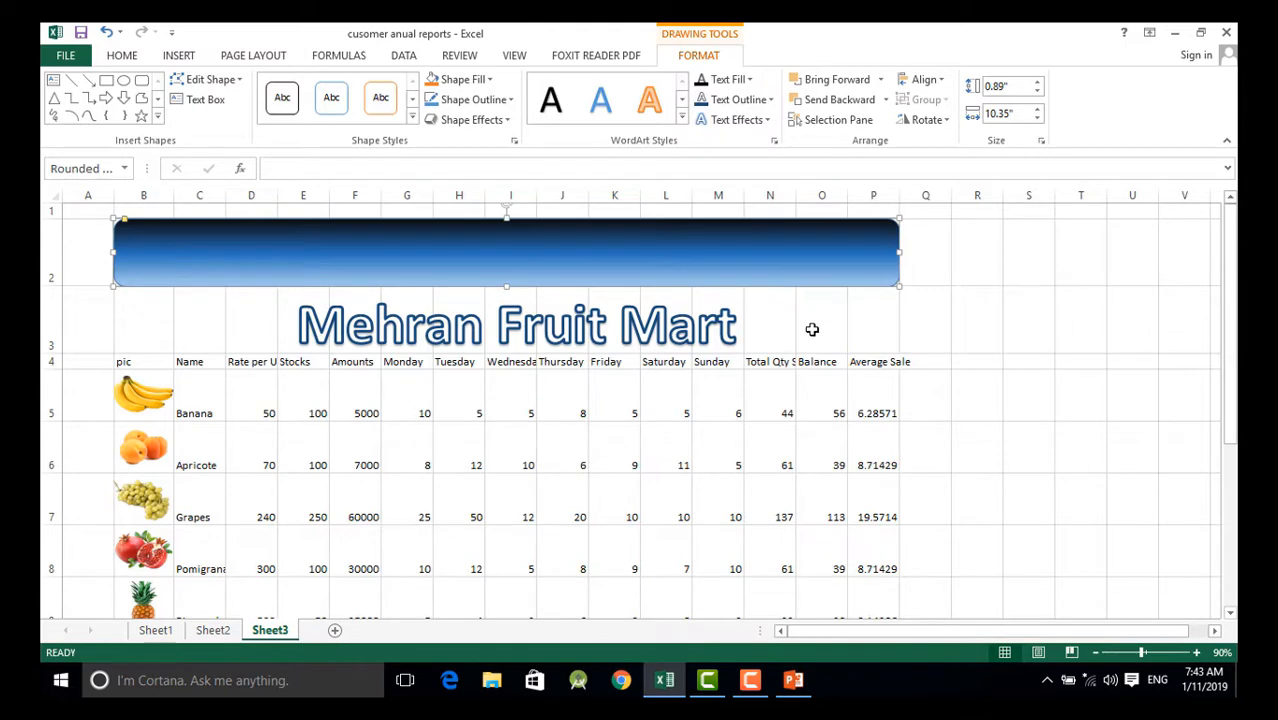
click(718, 337)
drag(738, 308, 735, 229)
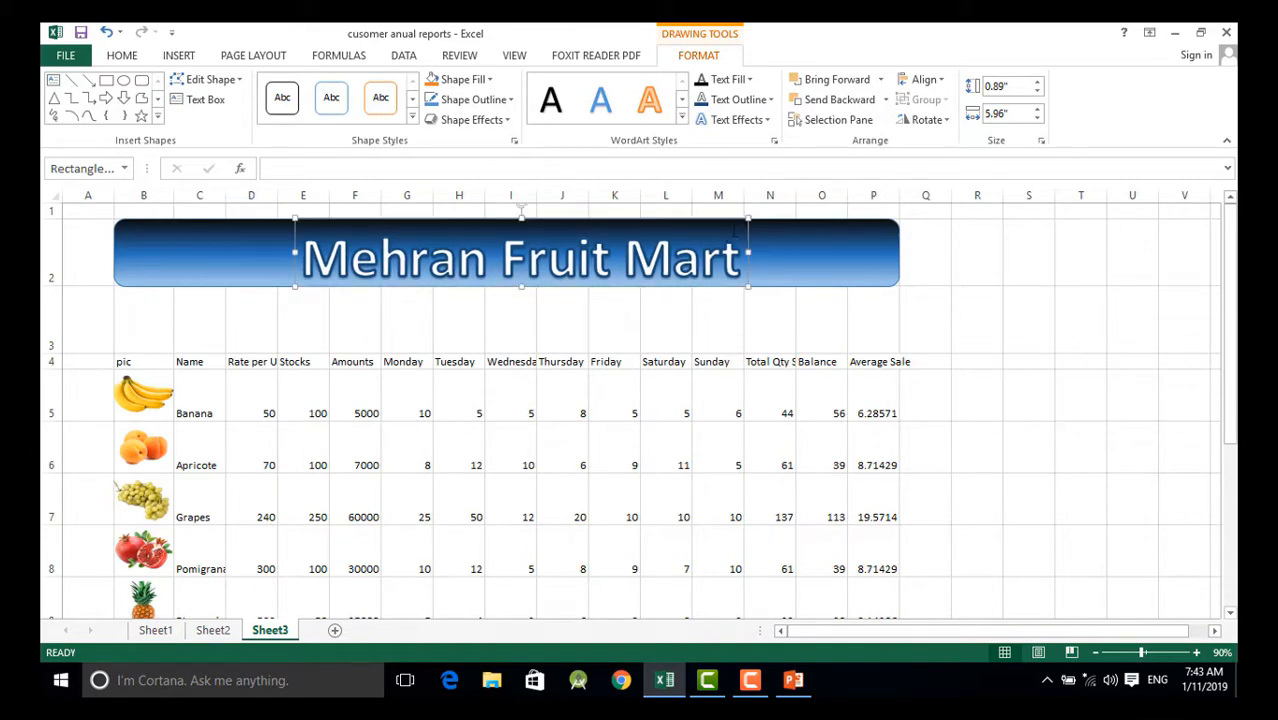
Shrink row 3 to a thin spacer between the banner and the header row
click(552, 320)
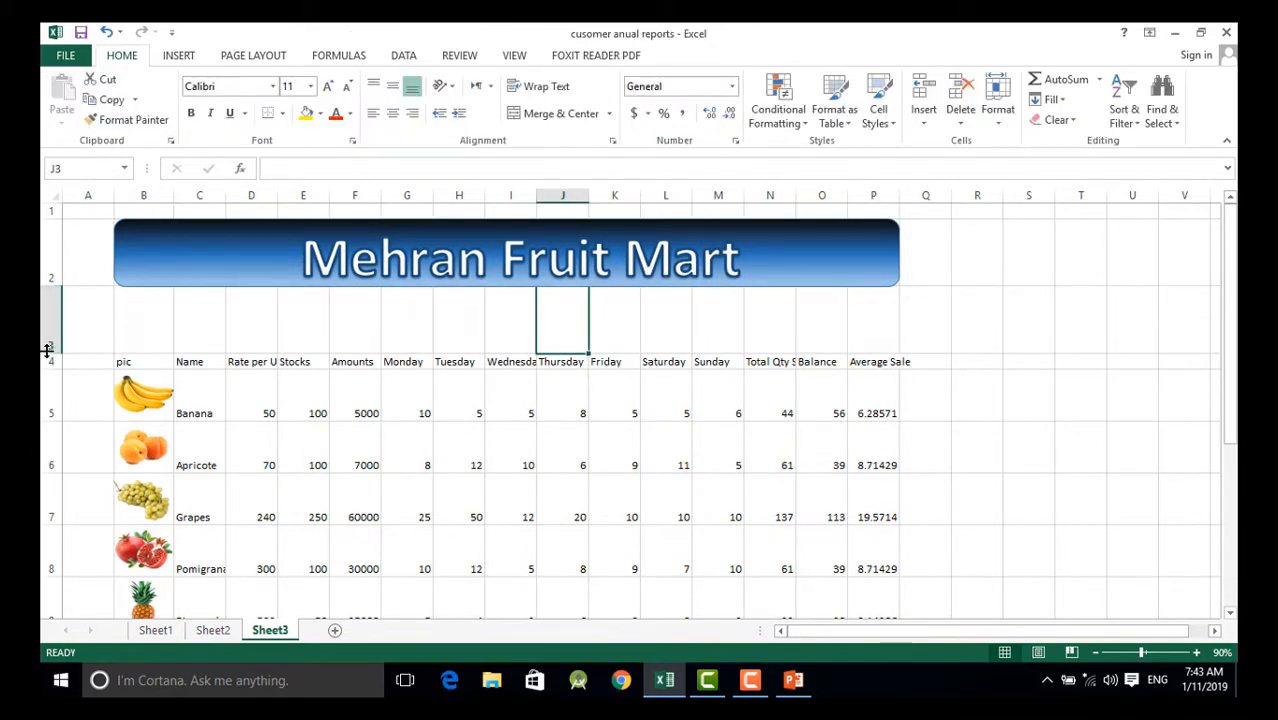
drag(47, 354, 47, 302)
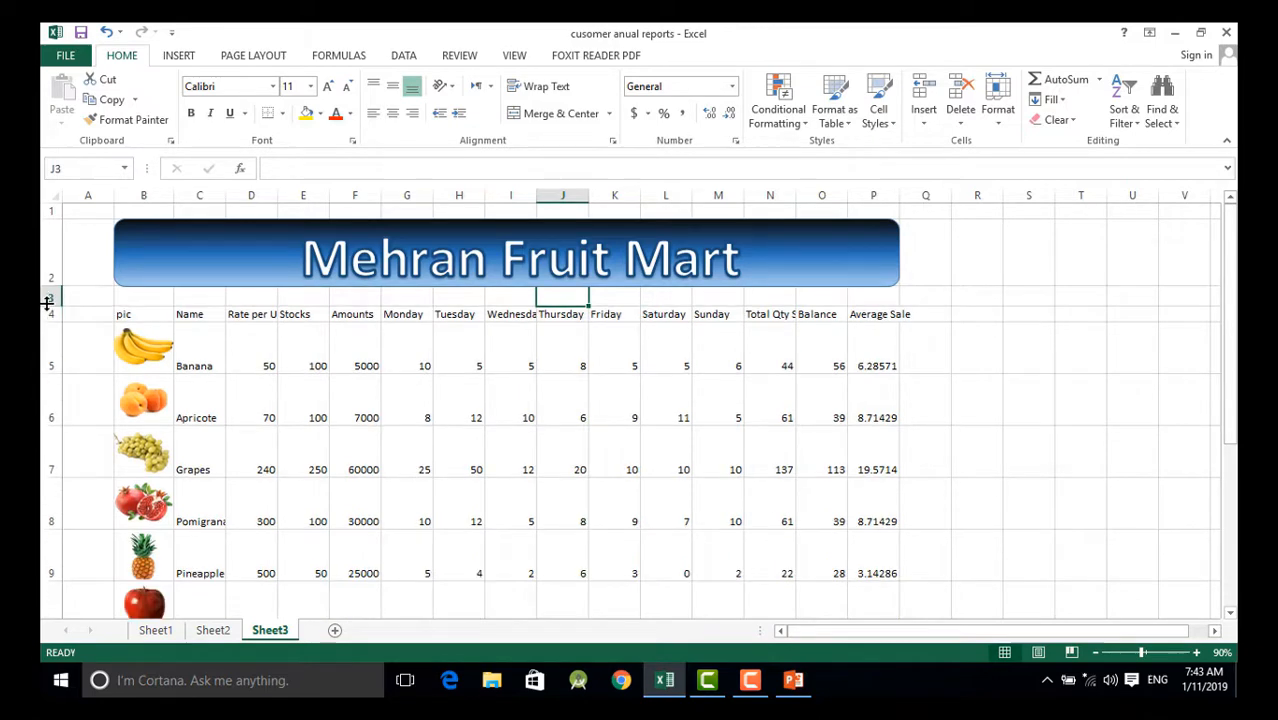
click(1128, 464)
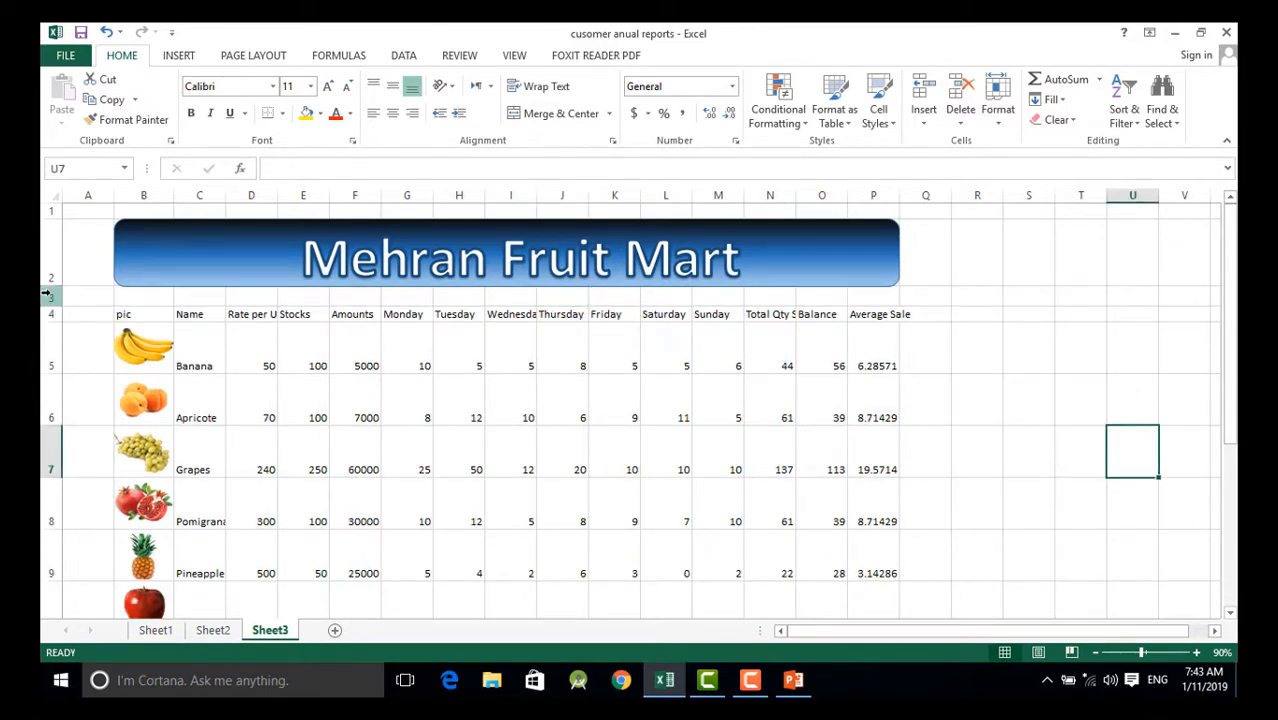
Bold the headers in B4:P4 and autofit column P to its Average Sale heading
drag(55, 302, 893, 306)
click(616, 343)
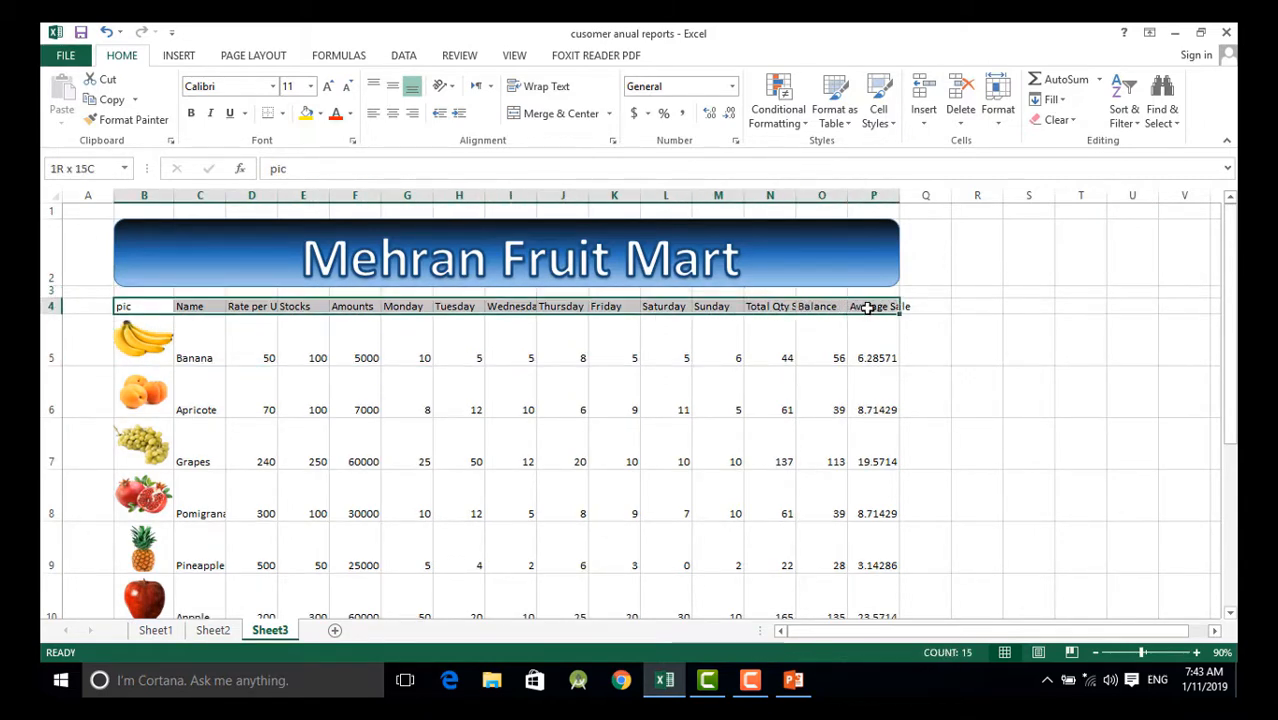
click(192, 114)
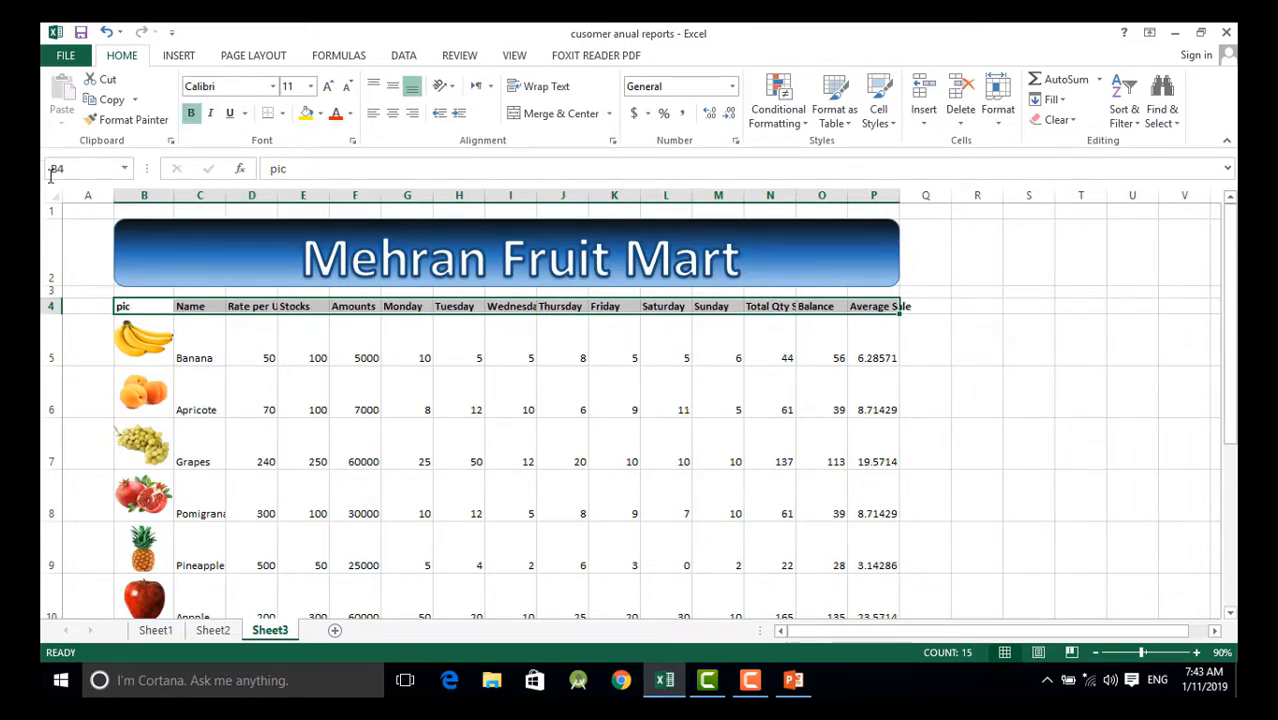
double_click(899, 195)
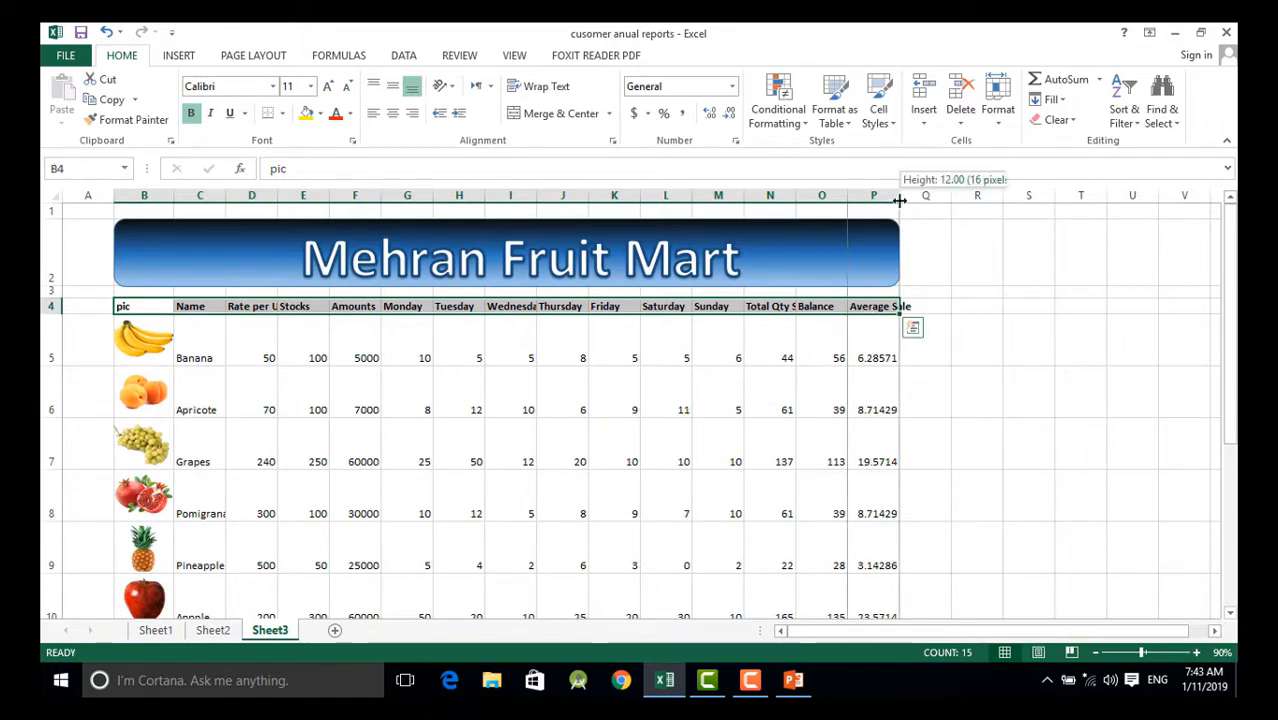
click(759, 385)
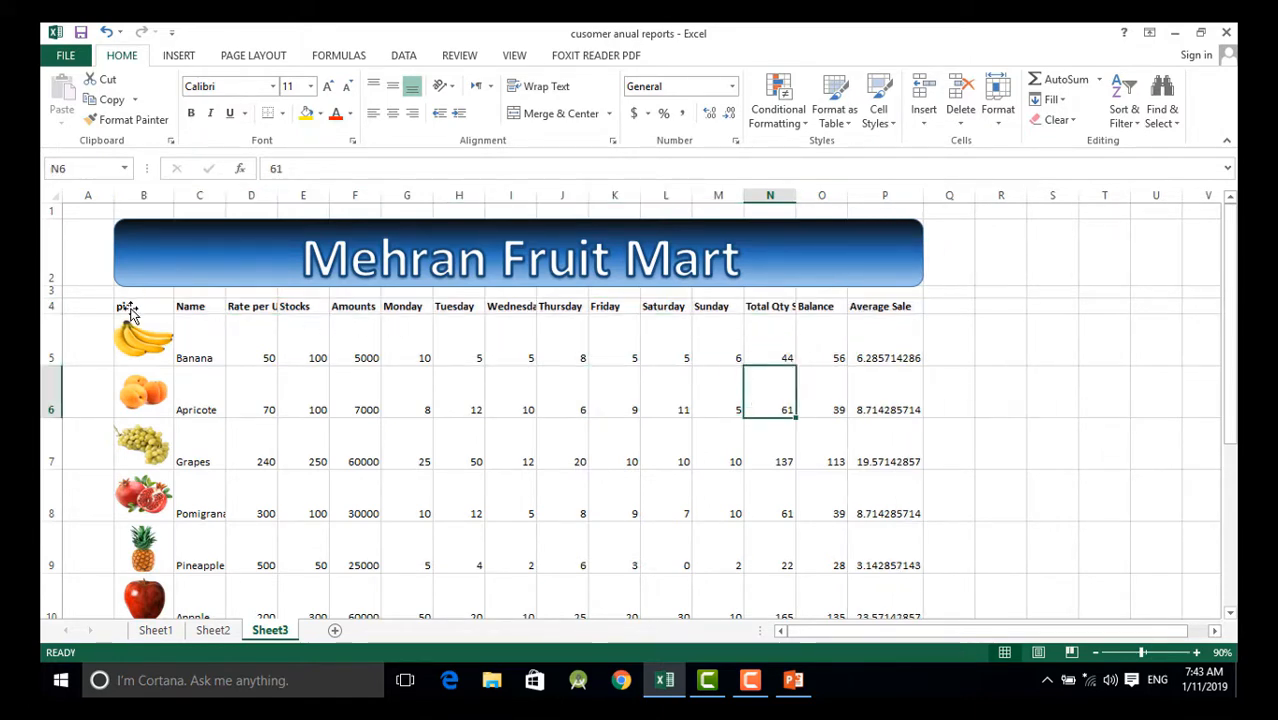
Undo the accidental move of the banana picture and set the header row's font size to 12
drag(130, 313, 736, 298)
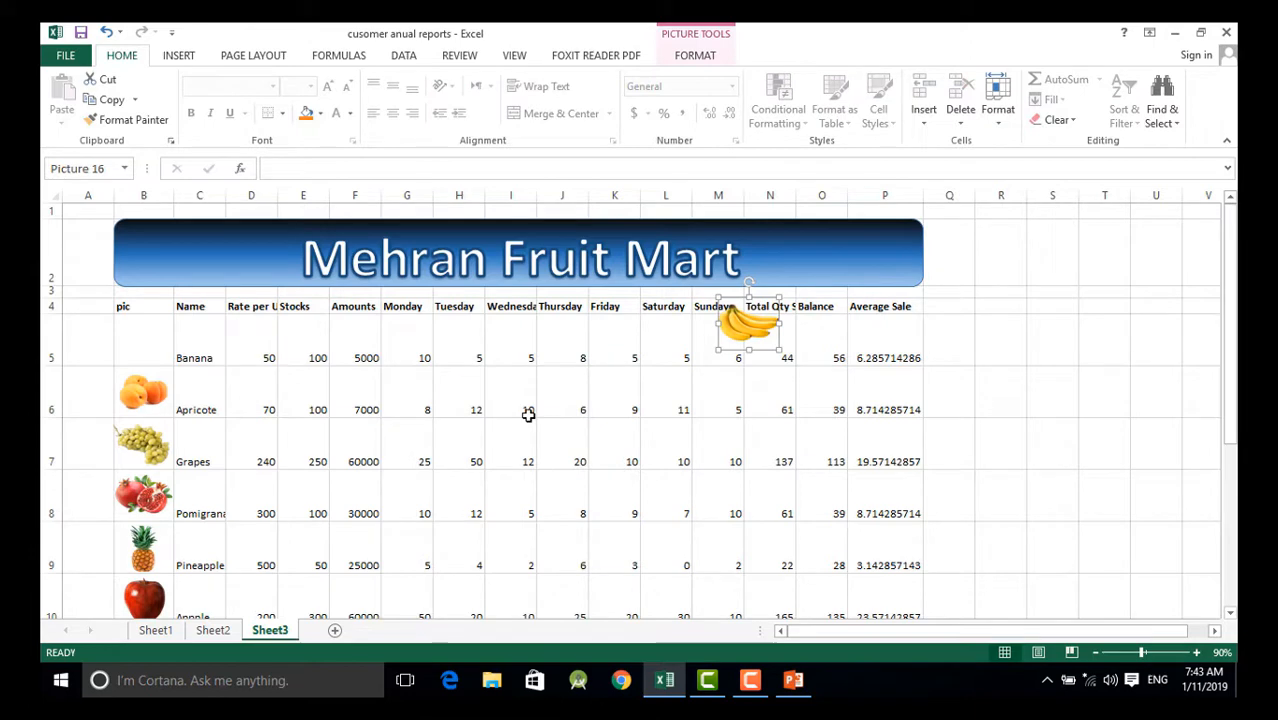
key(ctrl+z)
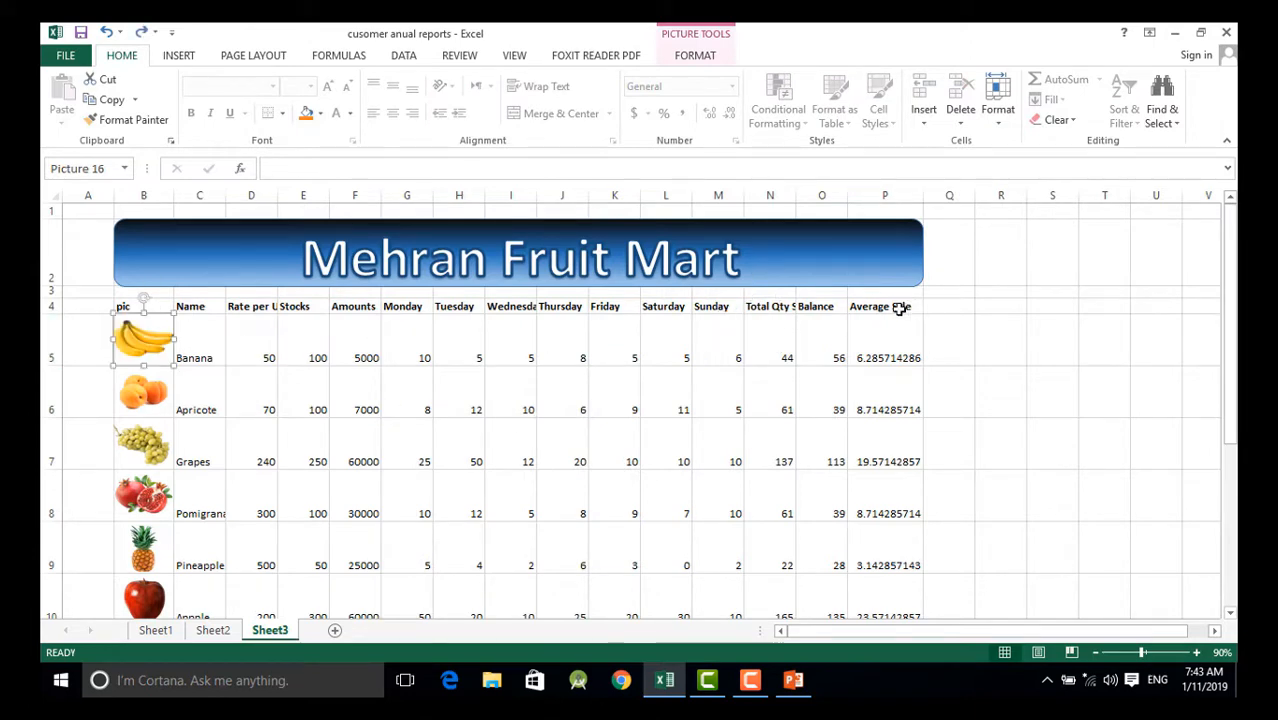
drag(900, 309, 141, 305)
click(328, 86)
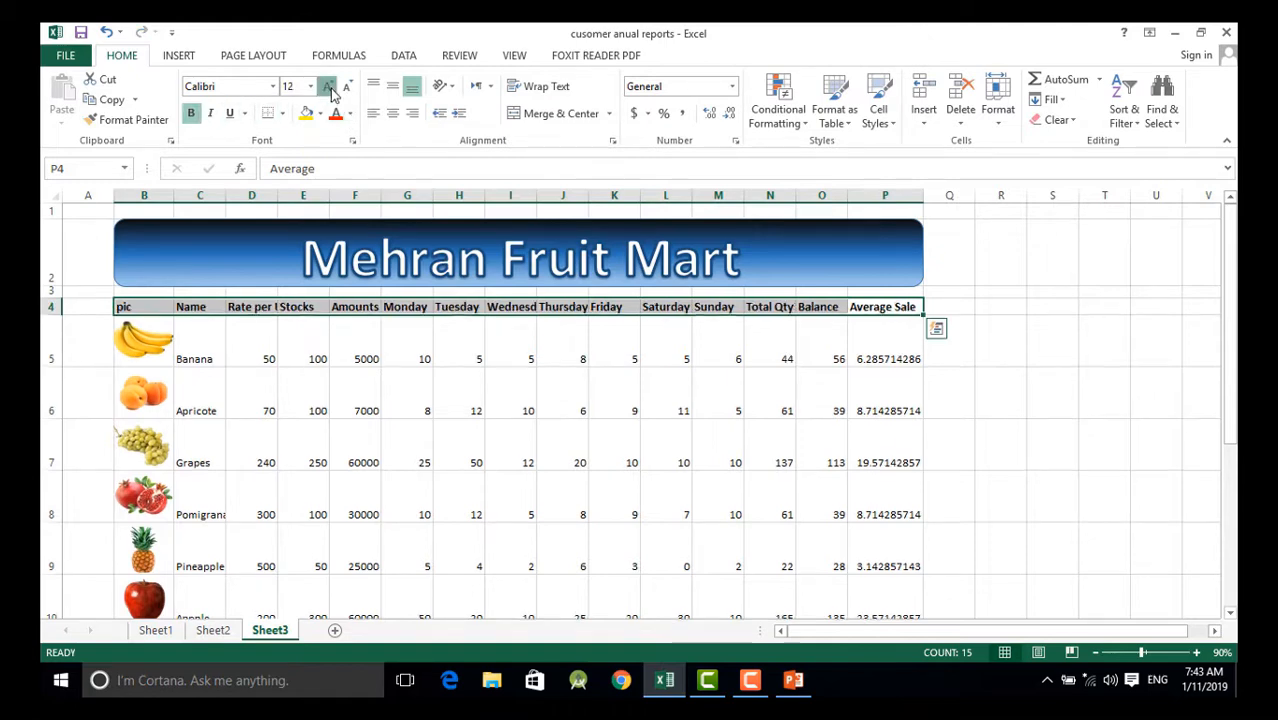
click(328, 86)
click(328, 86)
click(328, 86)
click(347, 87)
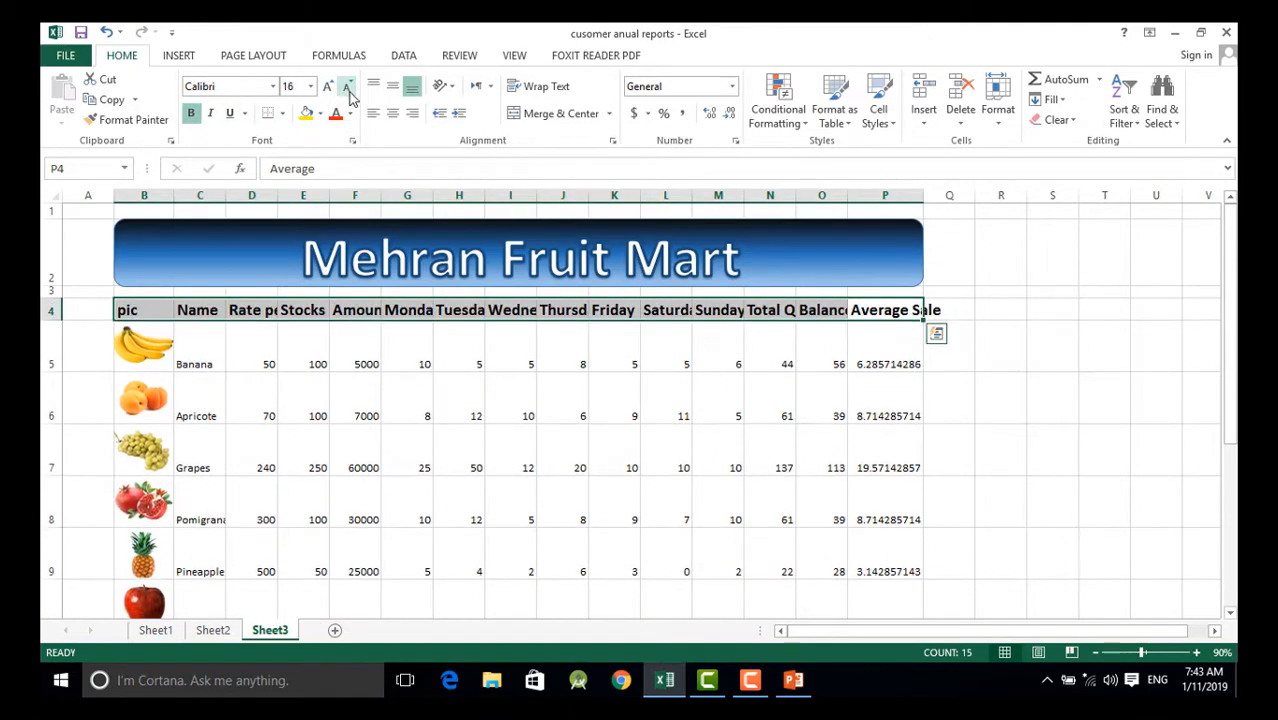
click(347, 87)
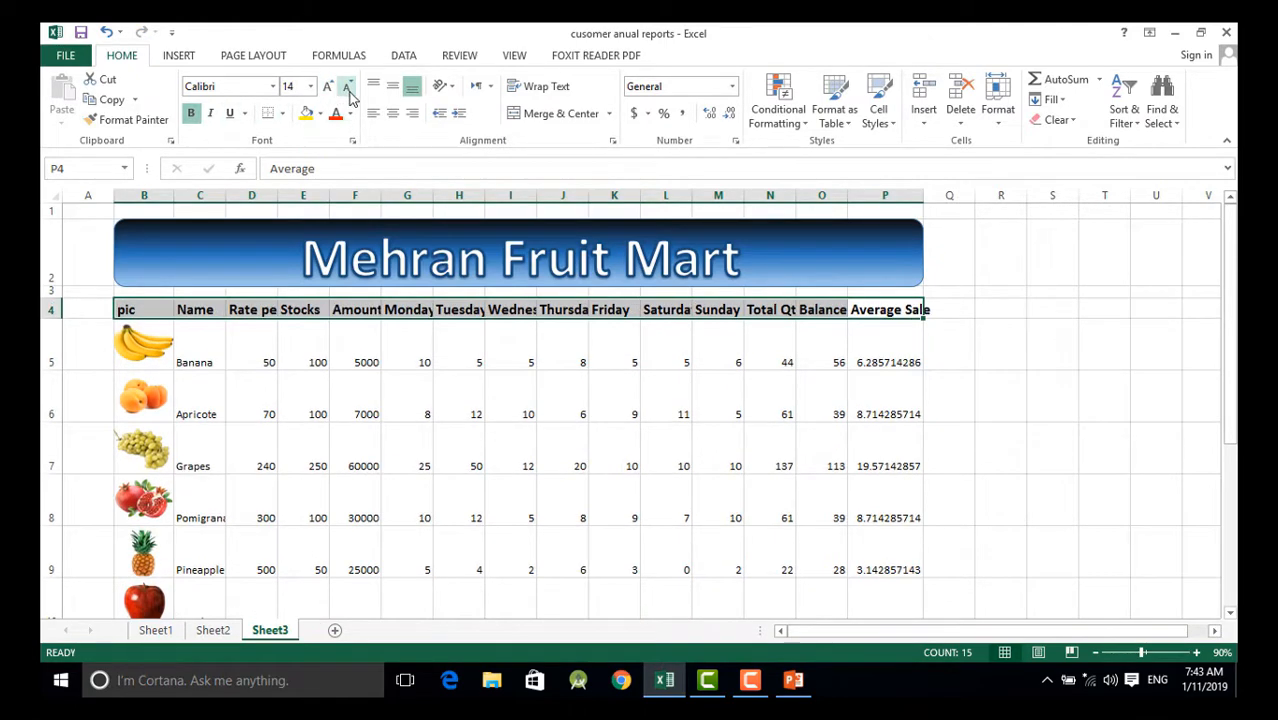
click(347, 87)
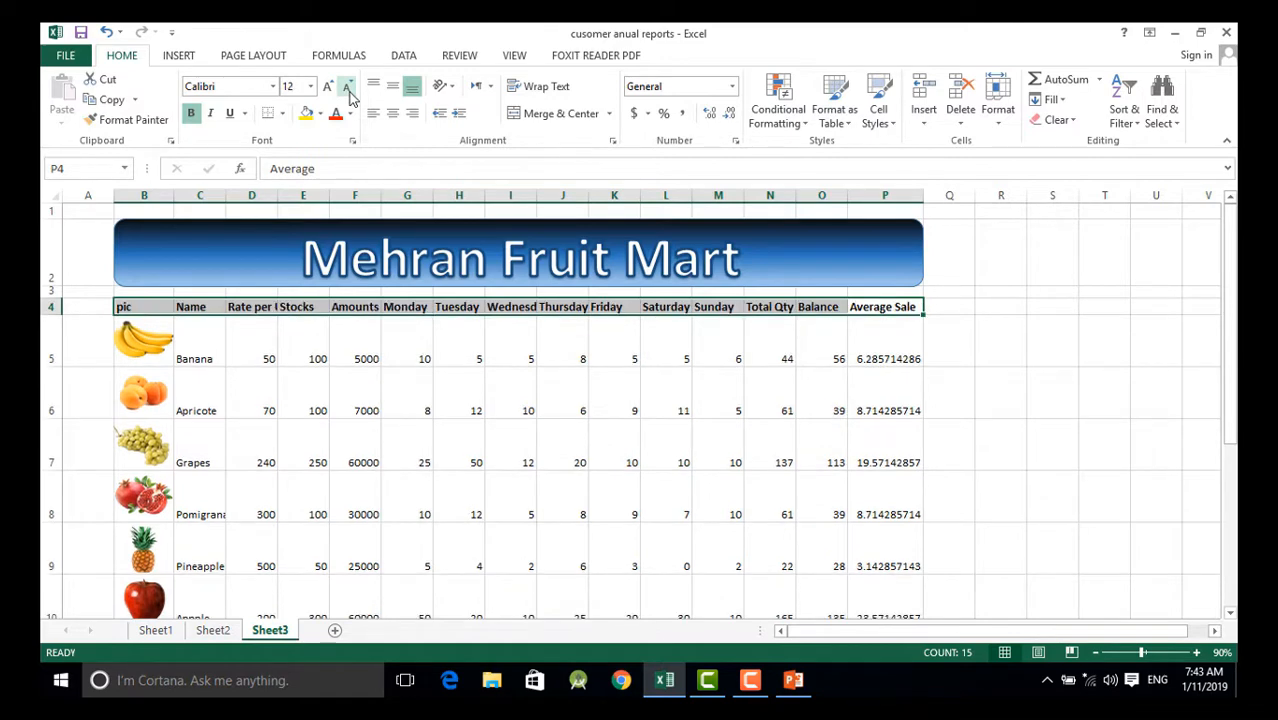
click(1031, 330)
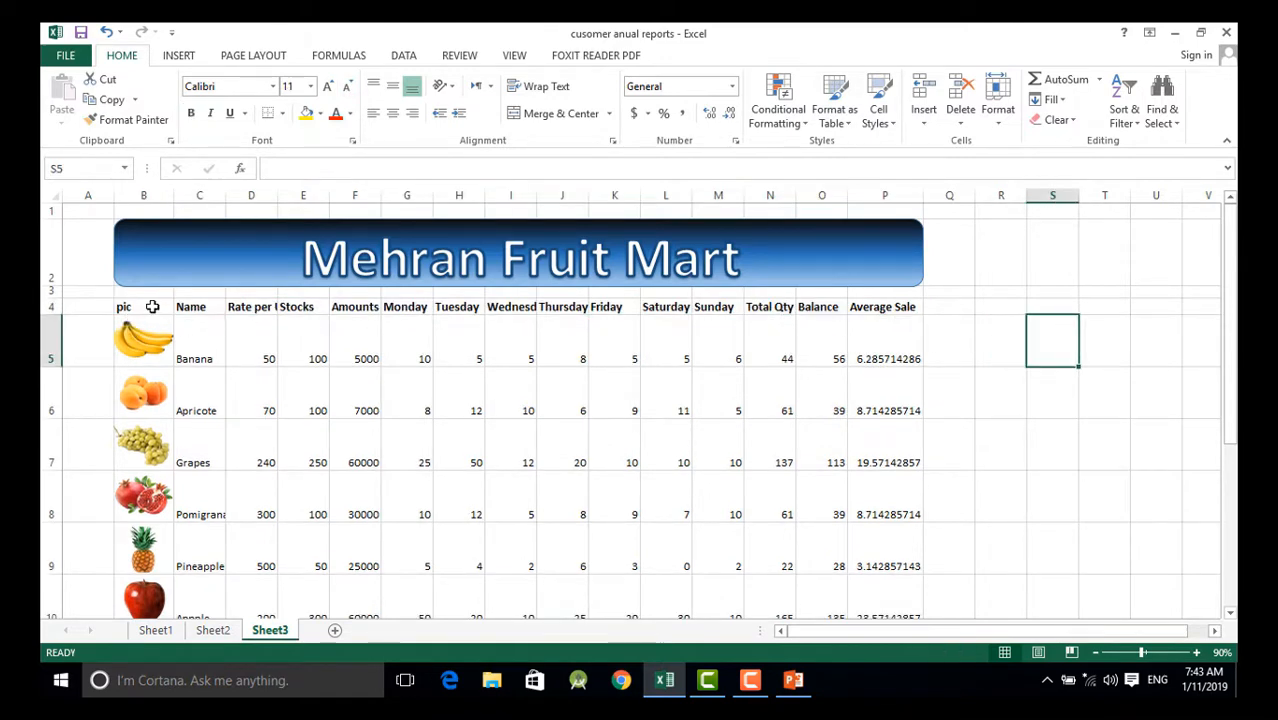
Set the row height of the header row to 50
drag(152, 307, 895, 307)
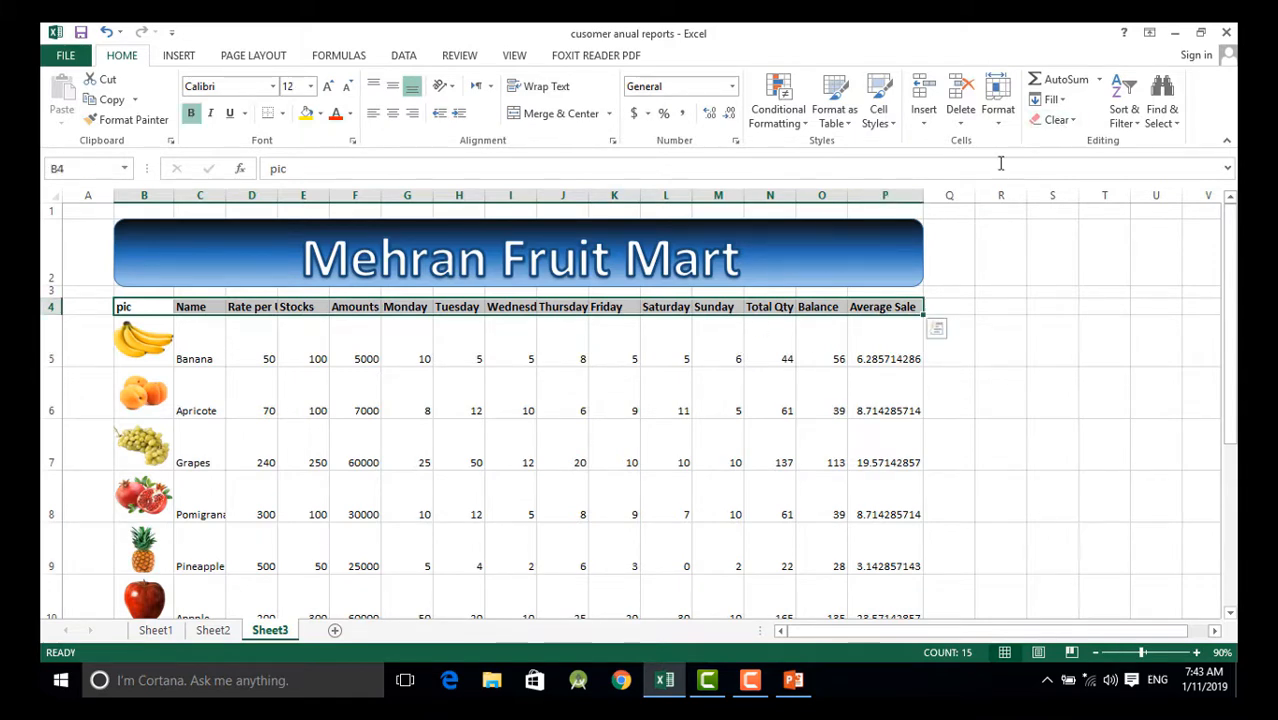
click(998, 105)
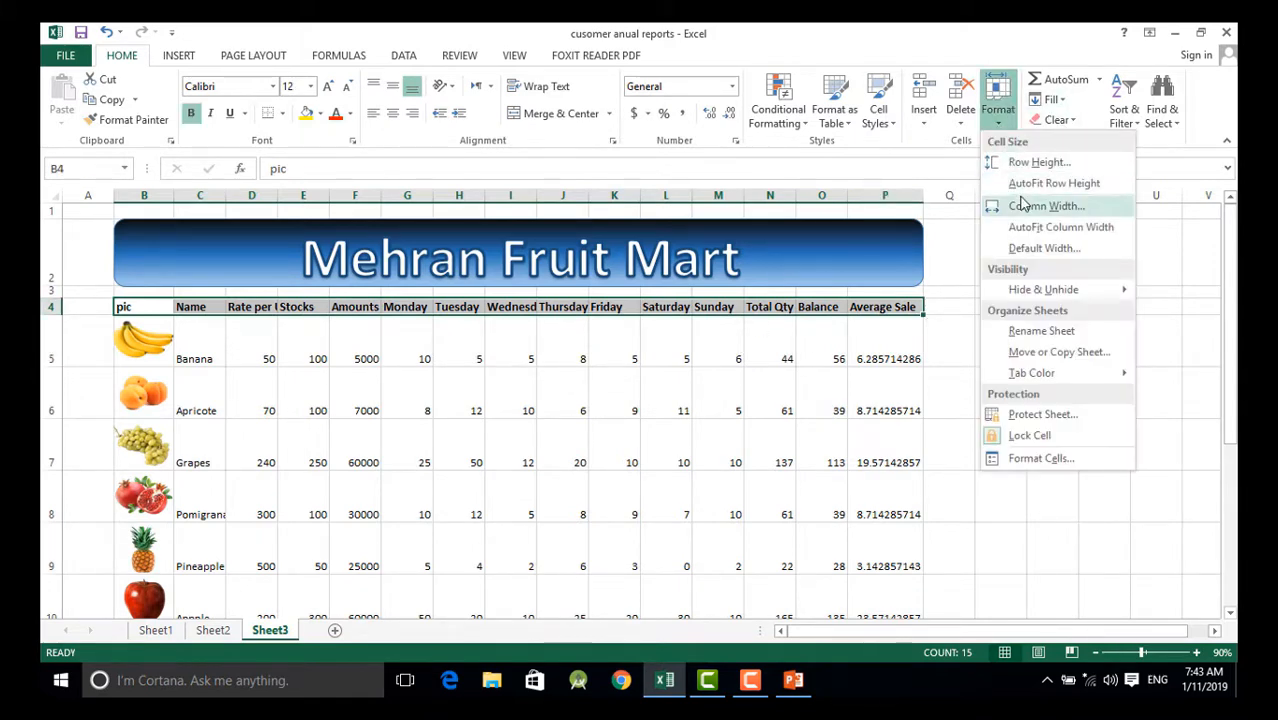
click(1032, 162)
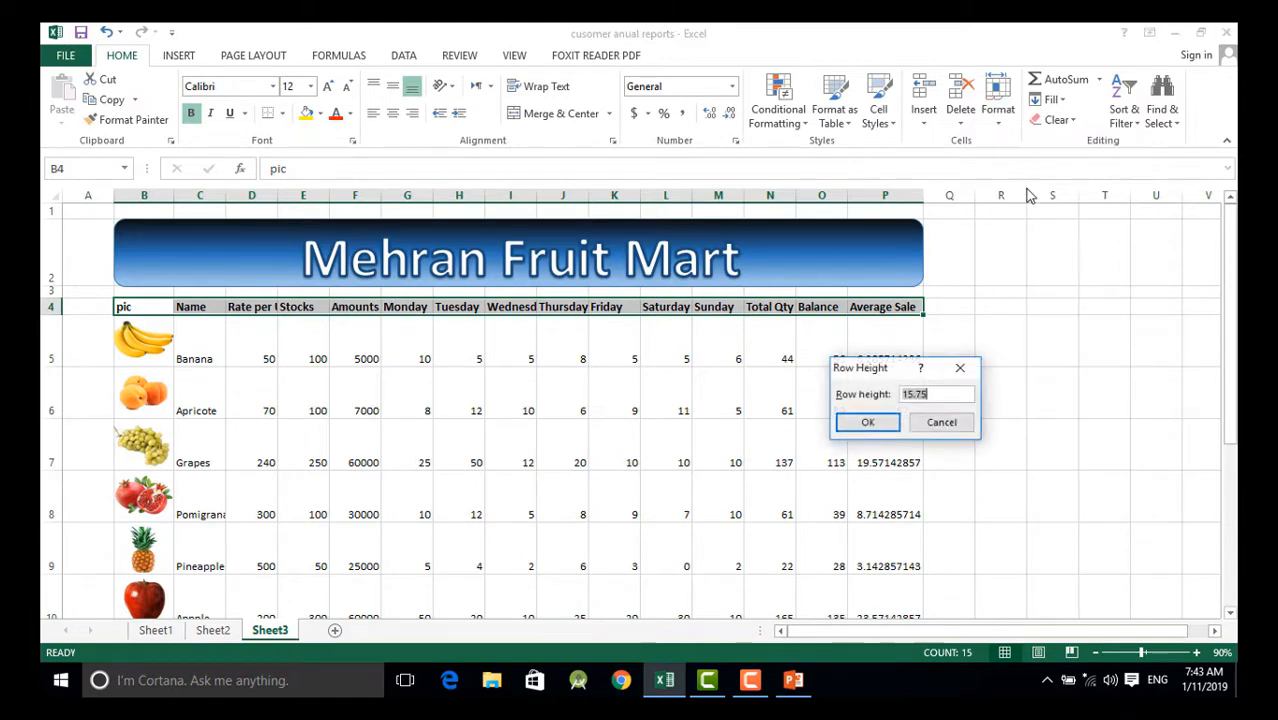
text(43)
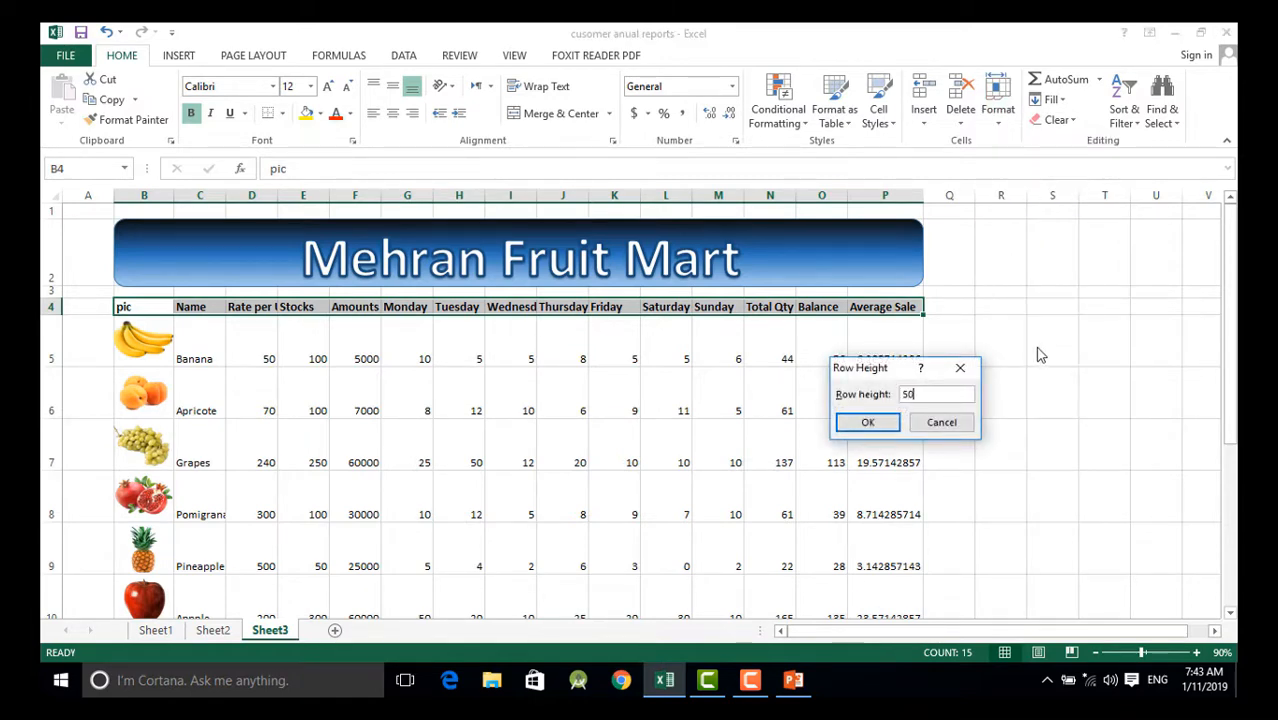
key(Return)
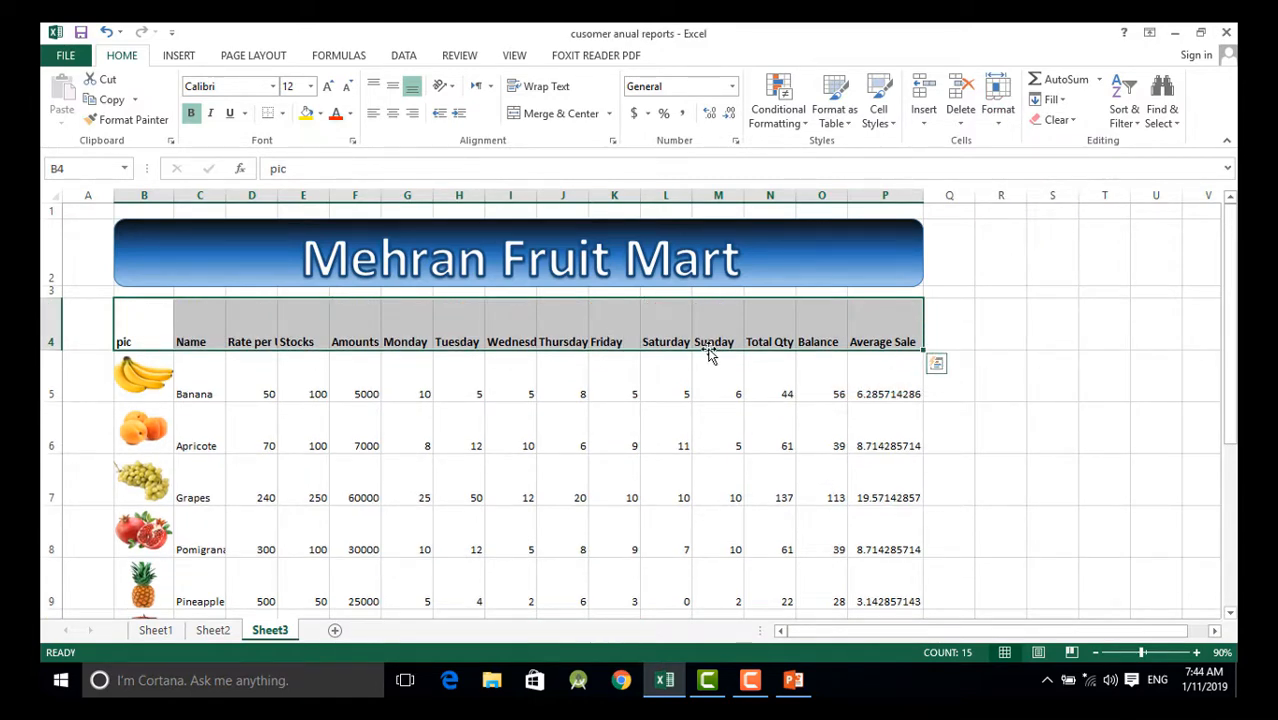
drag(614, 390, 787, 417)
click(787, 430)
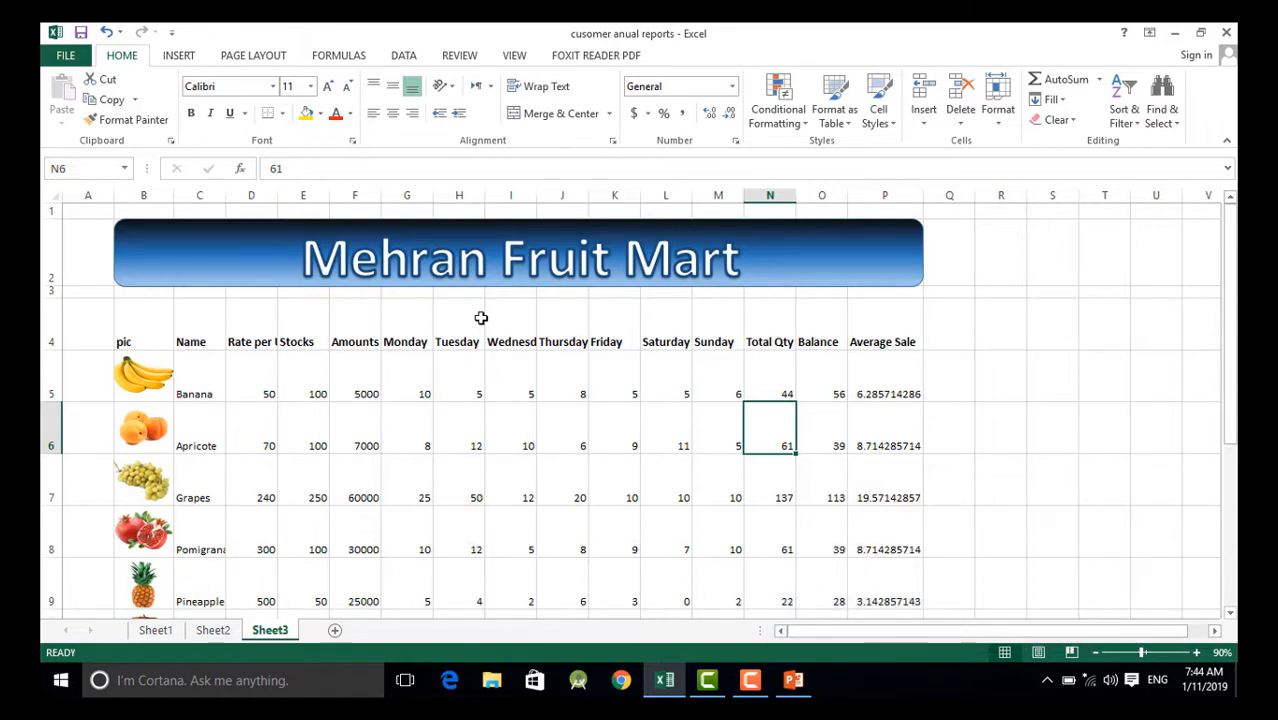
Centre the contents of the whole table, headers included, both vertically and horizontally in their cells
drag(128, 340, 880, 572)
scroll(1112, 456, up, 2)
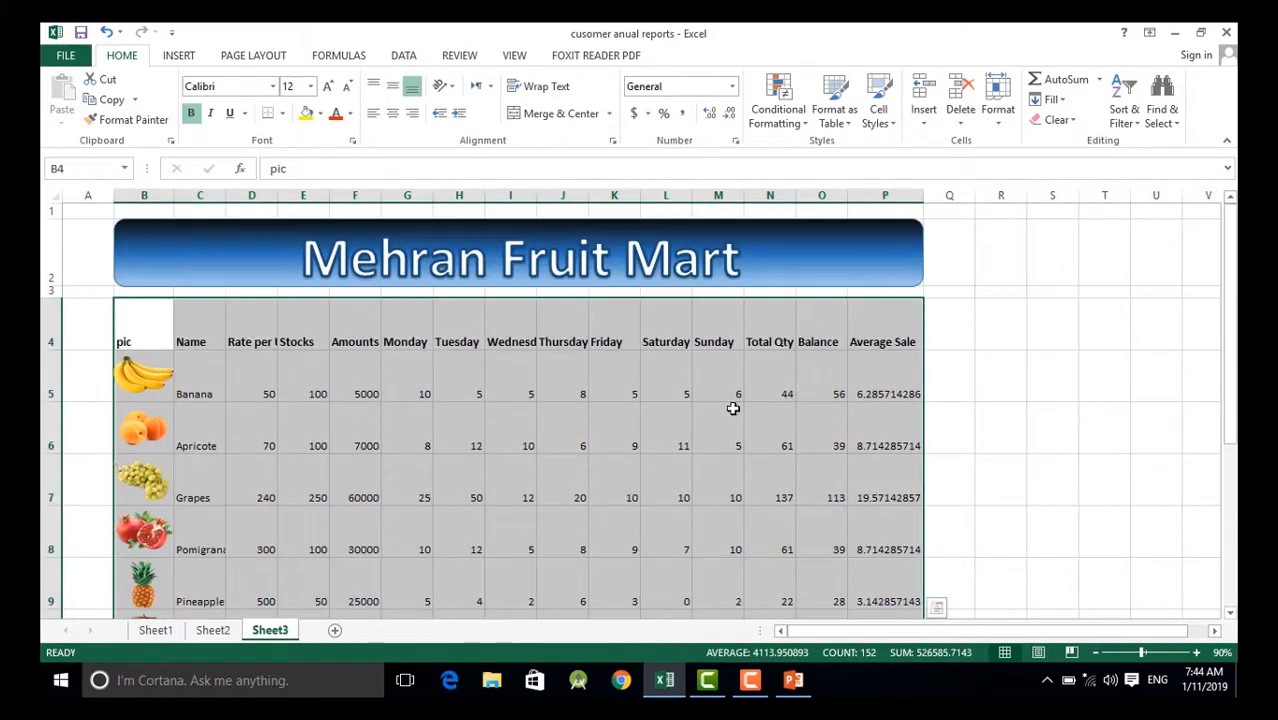
click(393, 92)
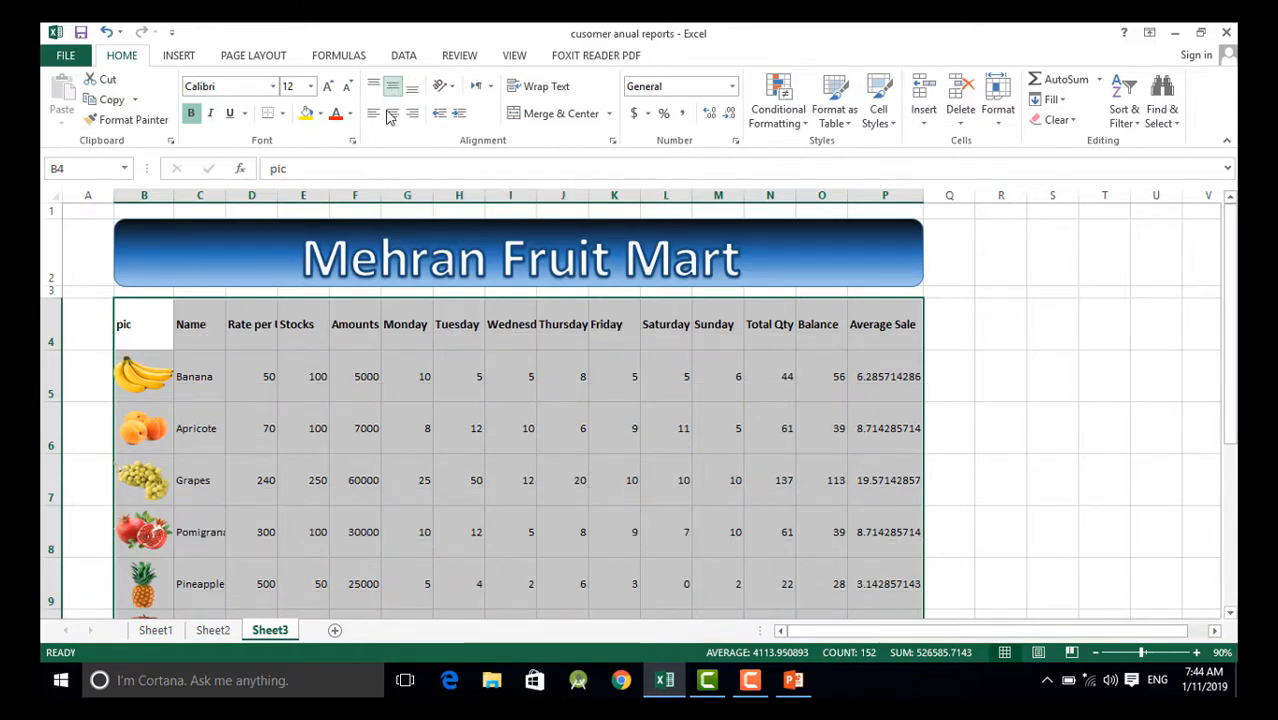
click(392, 114)
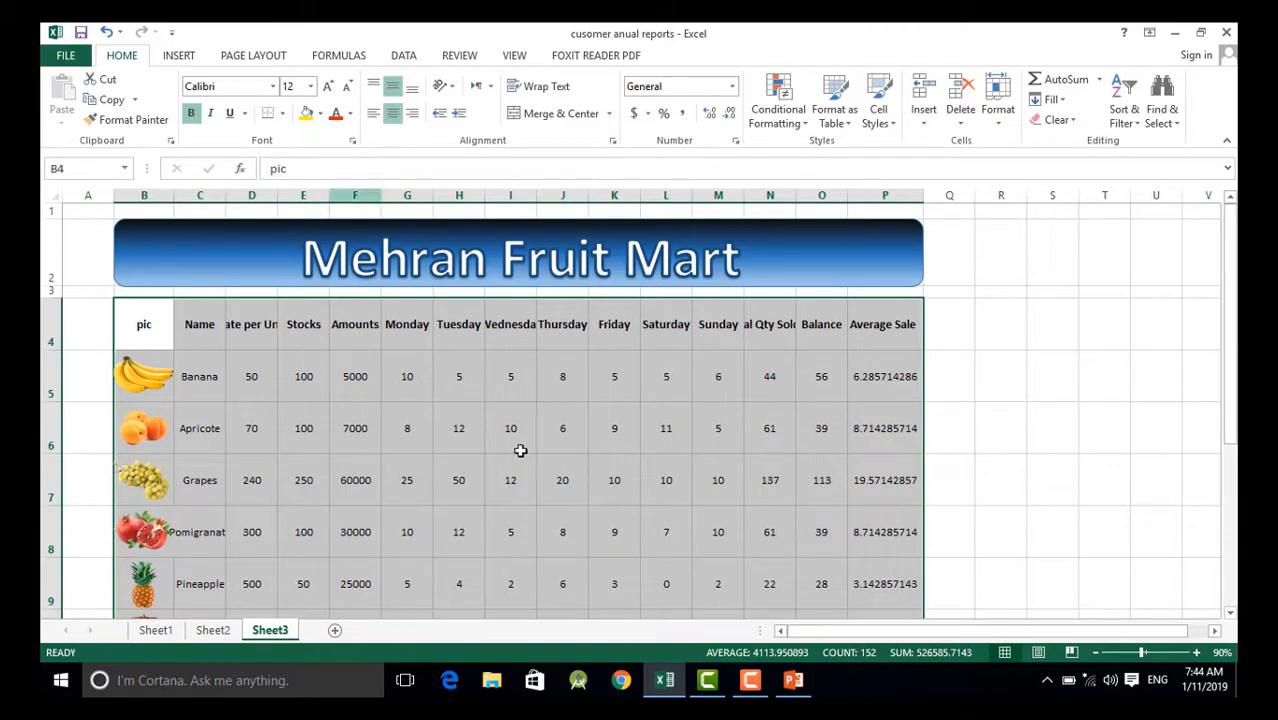
click(1115, 395)
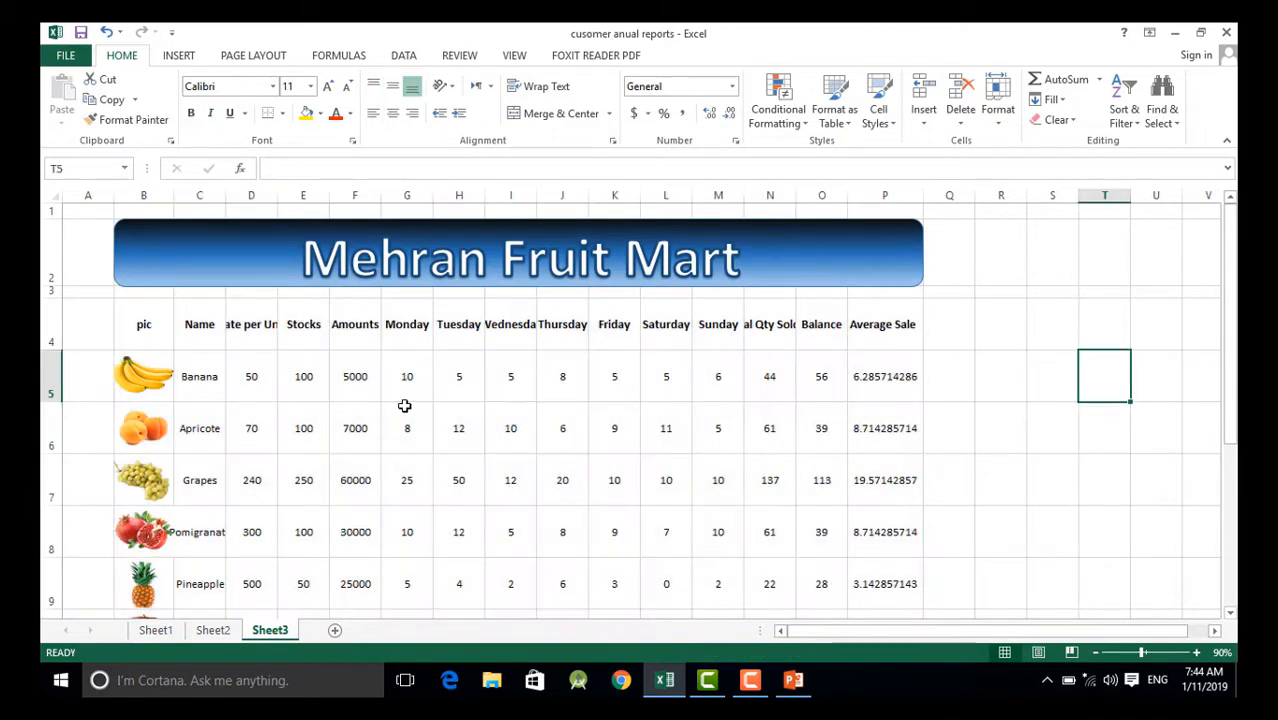
Fill the header cells B4:P4 with the darkest Orange, Accent 2 theme shade and colour their text white
drag(132, 327, 862, 328)
click(320, 113)
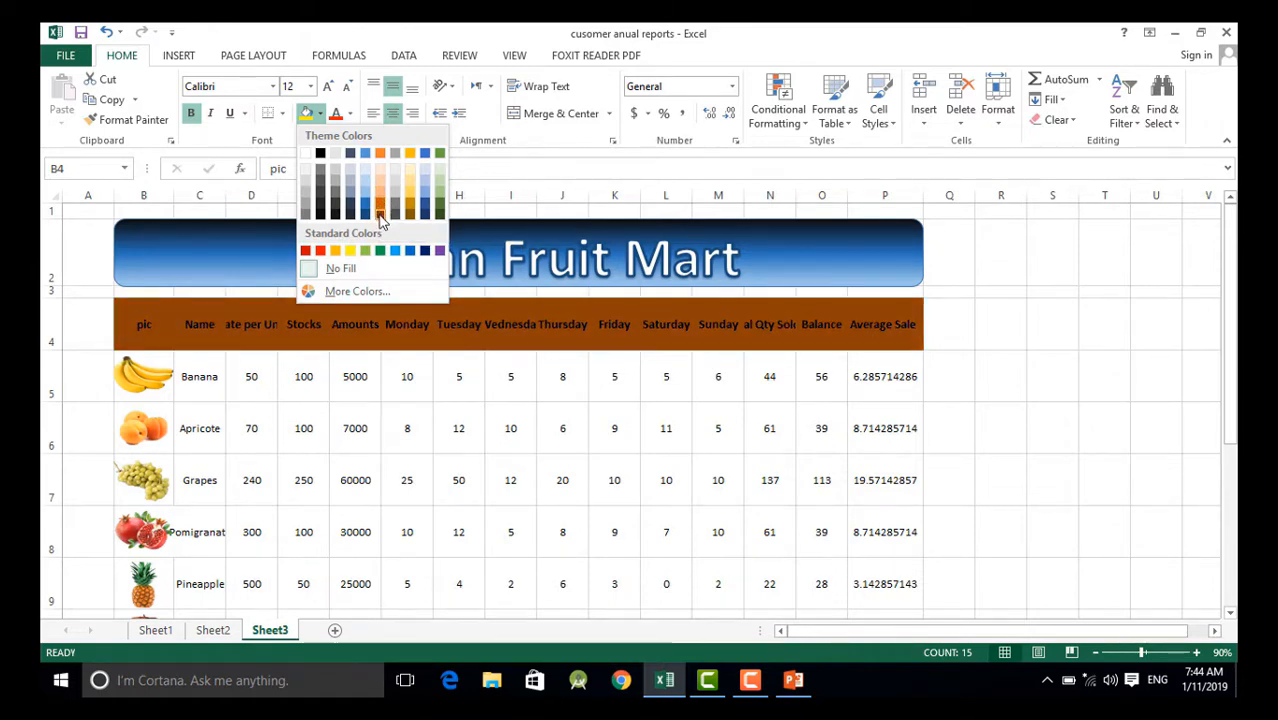
click(381, 214)
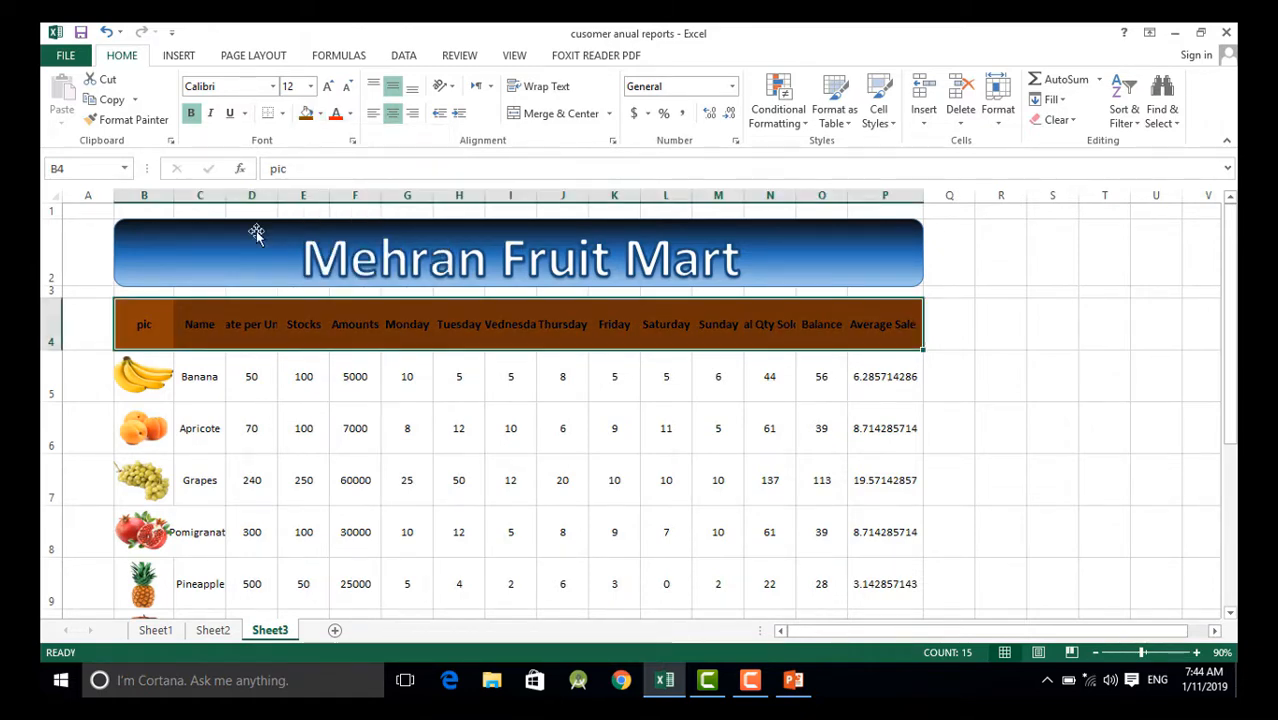
click(349, 114)
click(338, 174)
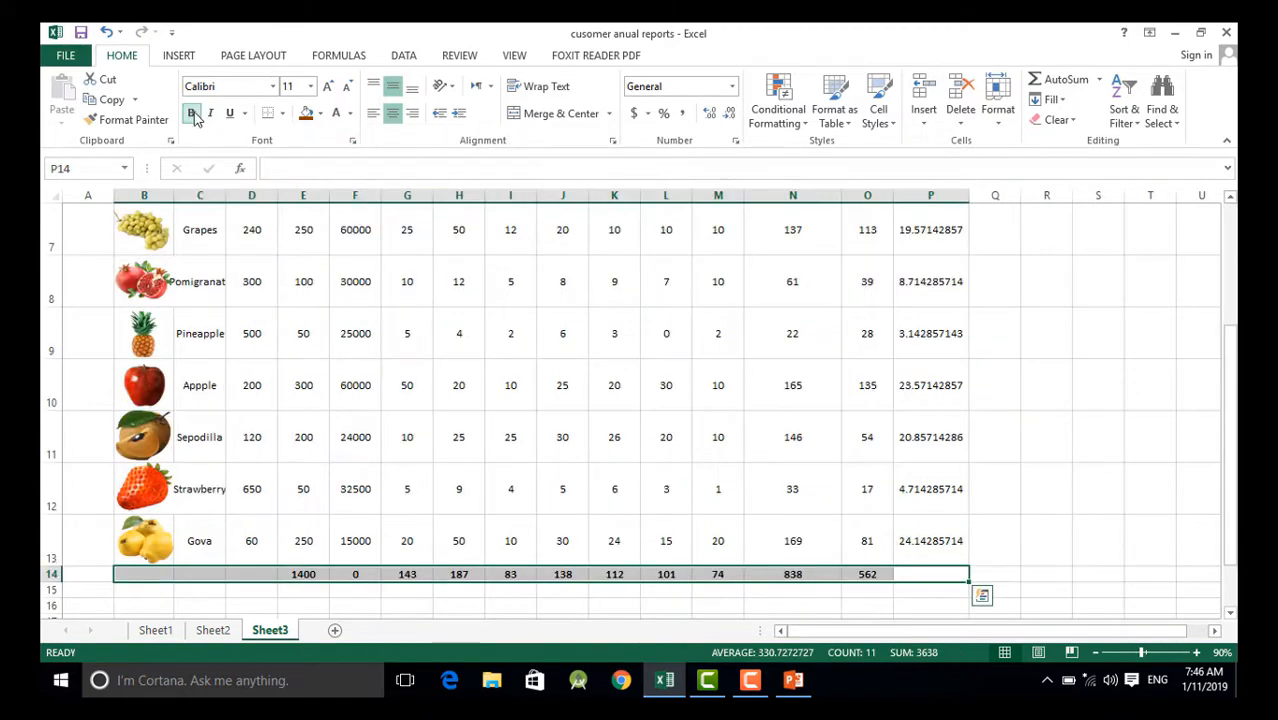
Make the totals in row 14 bold and accept a row height of 15 for that row
click(192, 113)
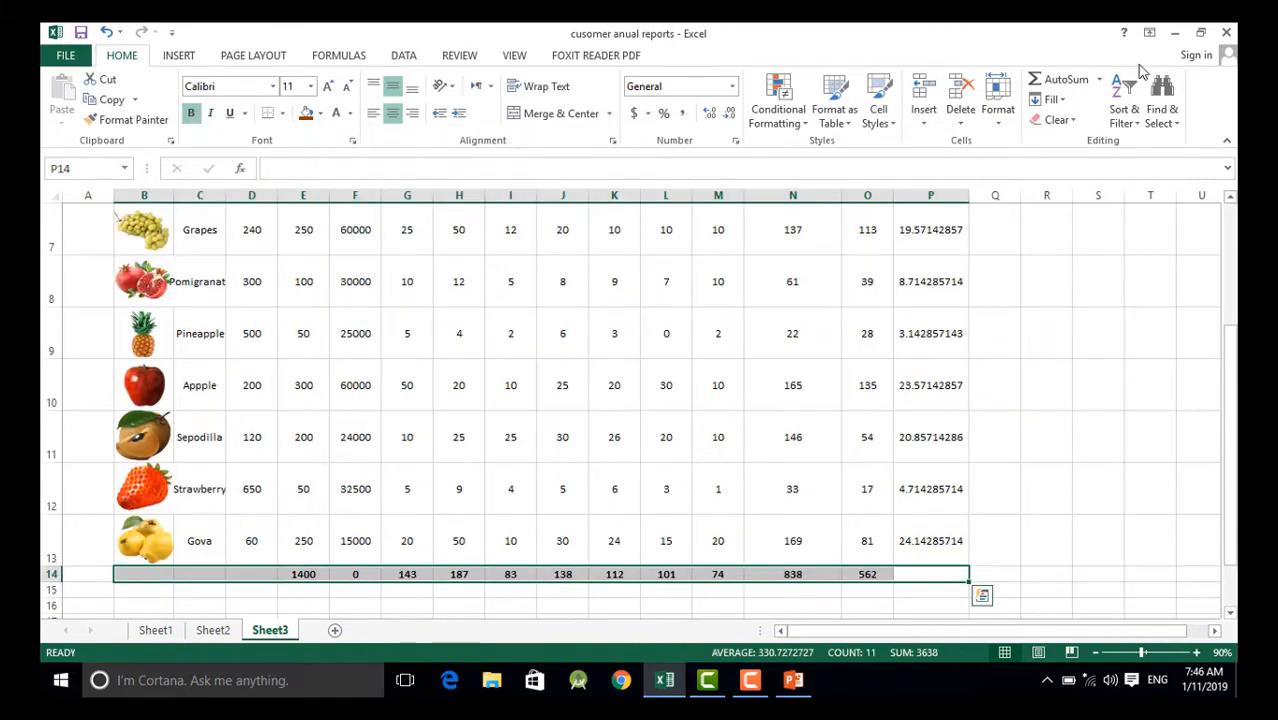
click(998, 118)
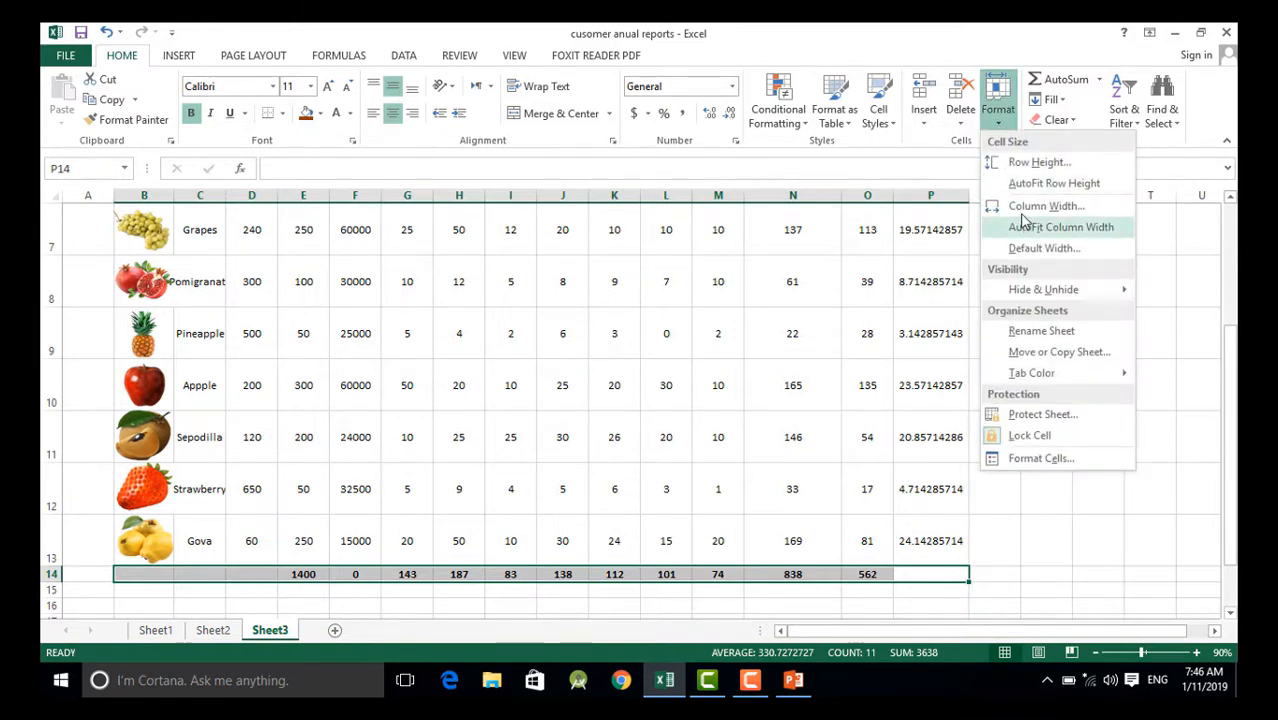
click(1036, 164)
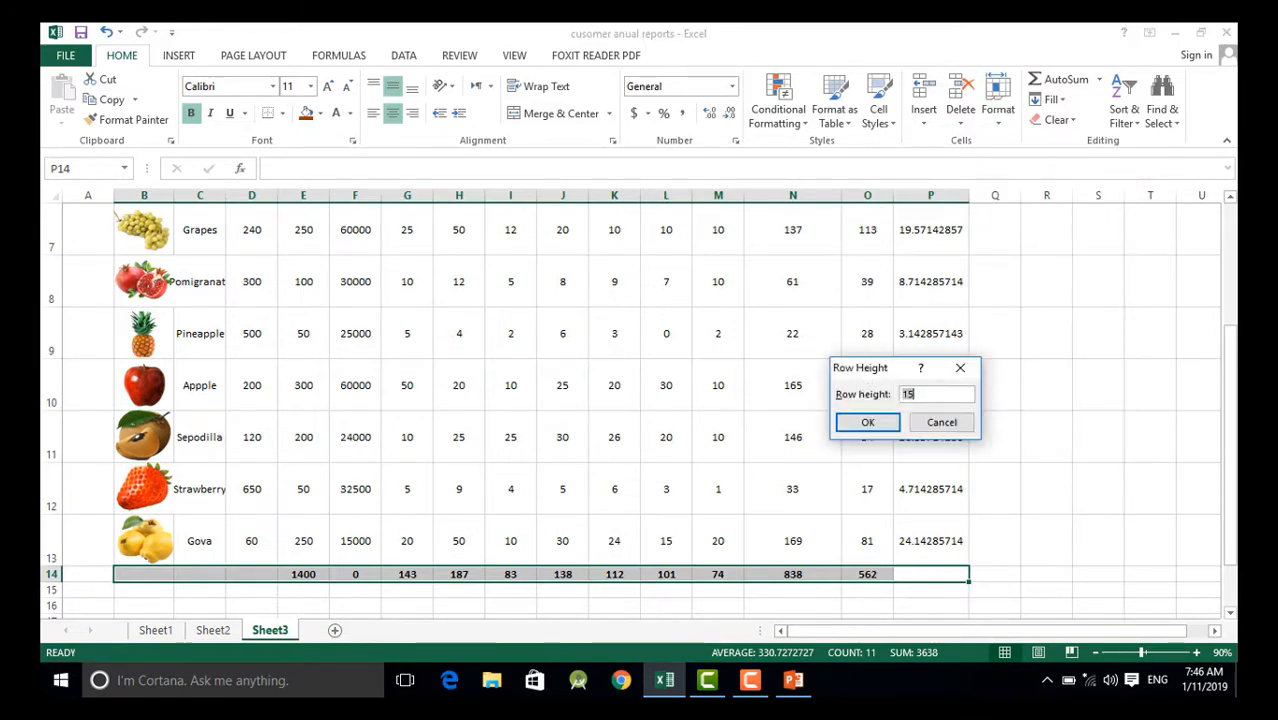
click(862, 424)
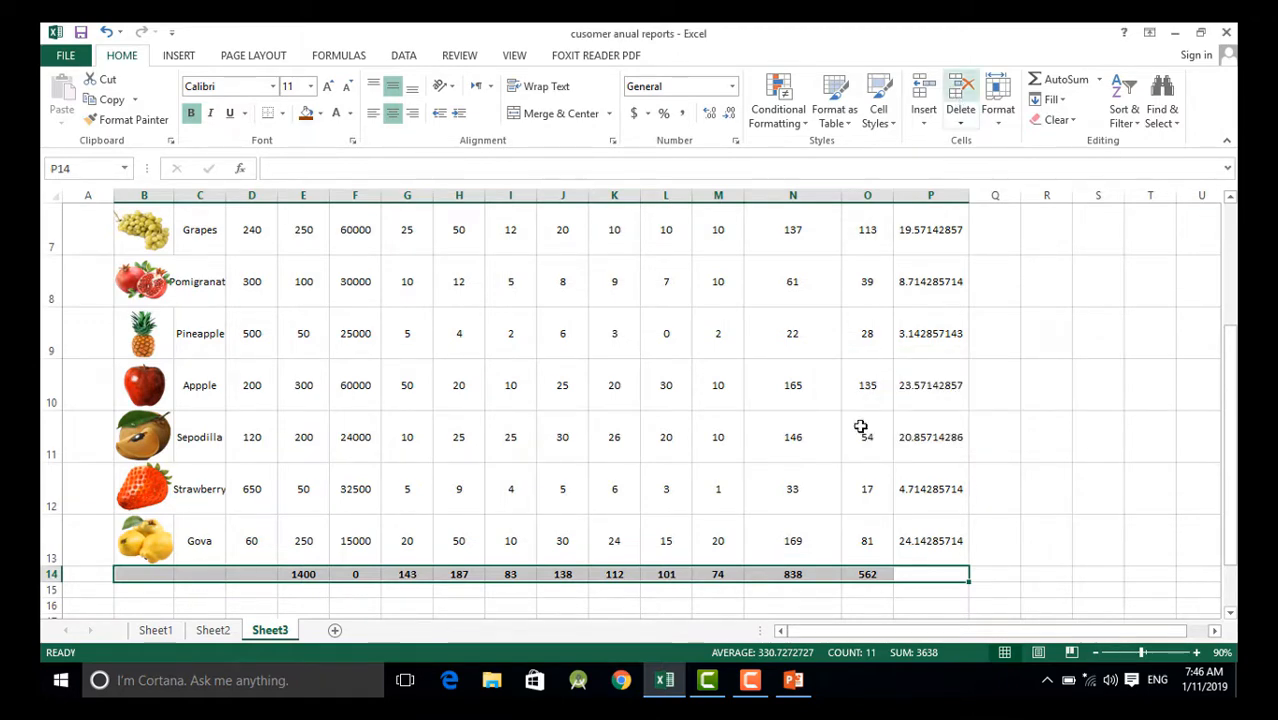
Set the height of totals row 14 to 50 and enlarge its font size to 14
click(998, 116)
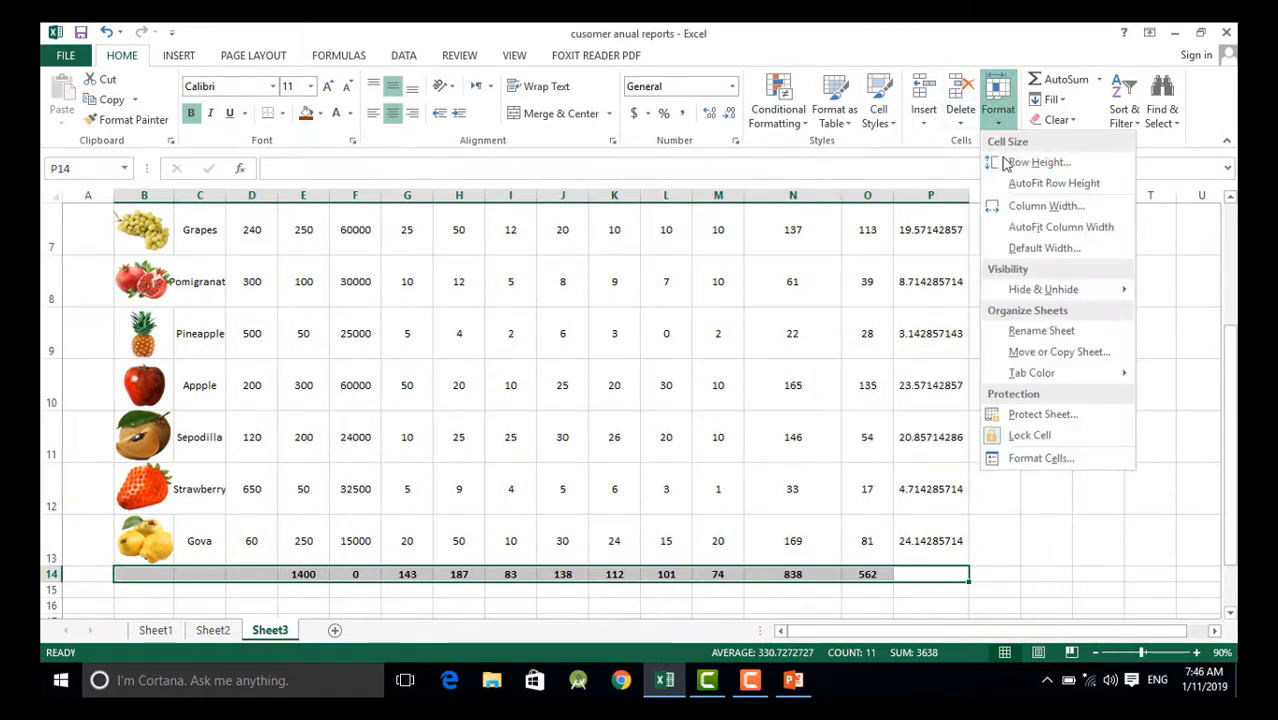
click(1010, 163)
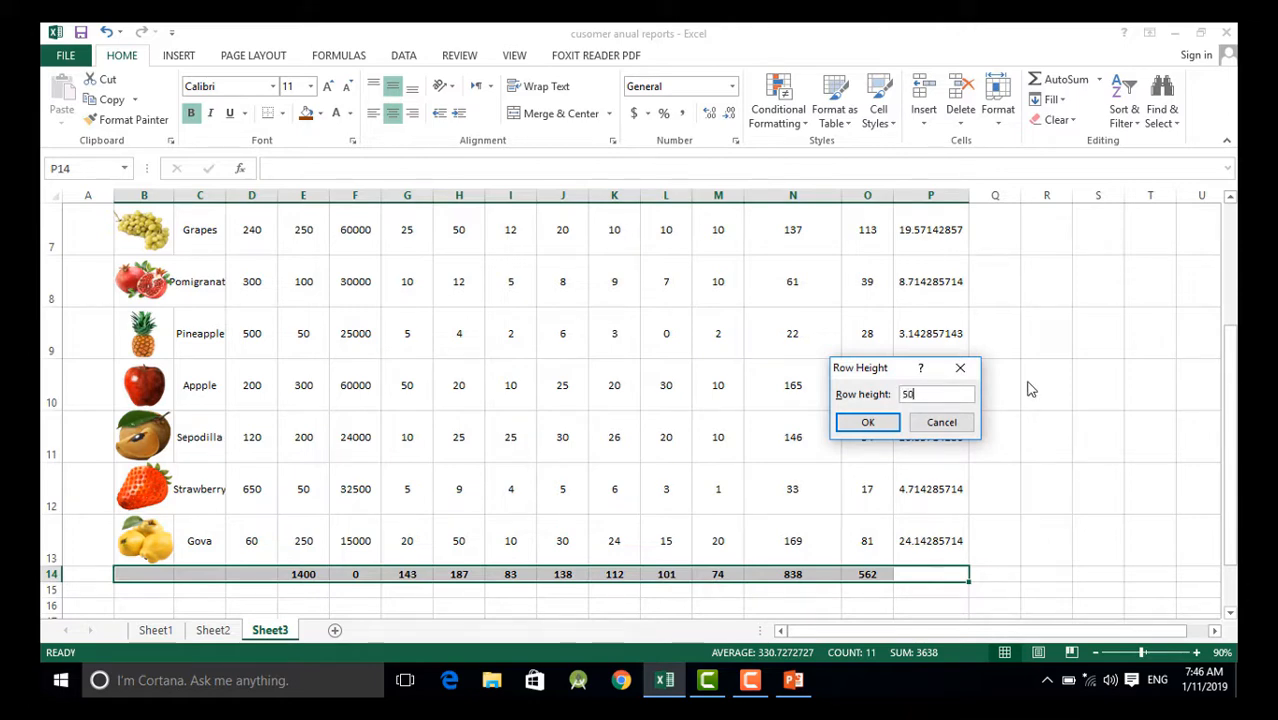
key(Return)
scroll(1015, 388, down, 1)
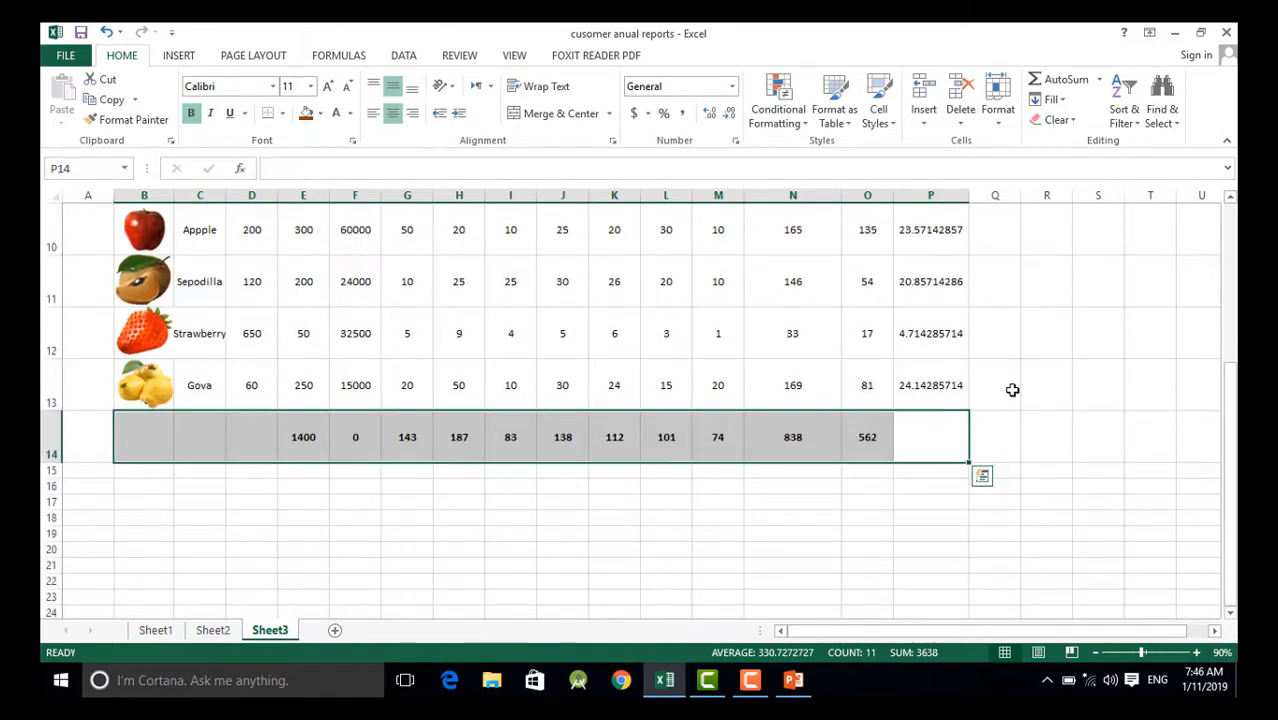
click(329, 87)
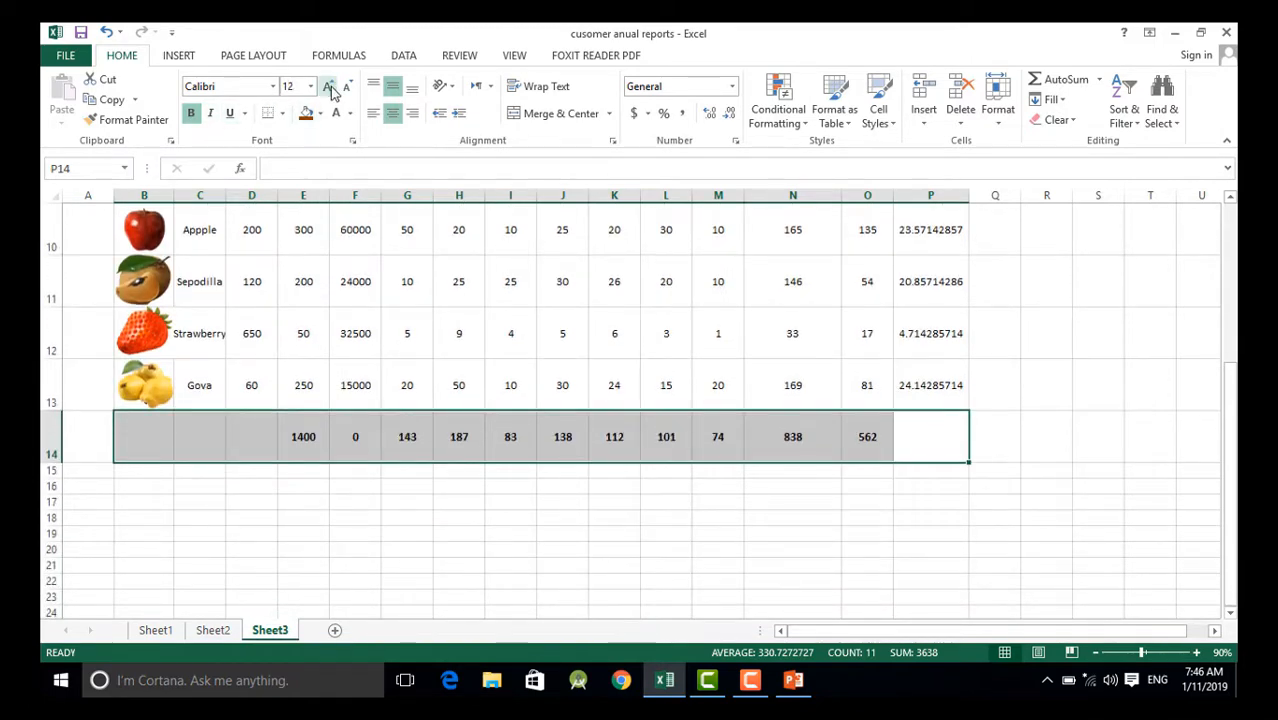
click(329, 87)
click(1100, 327)
scroll(1102, 327, up, 3)
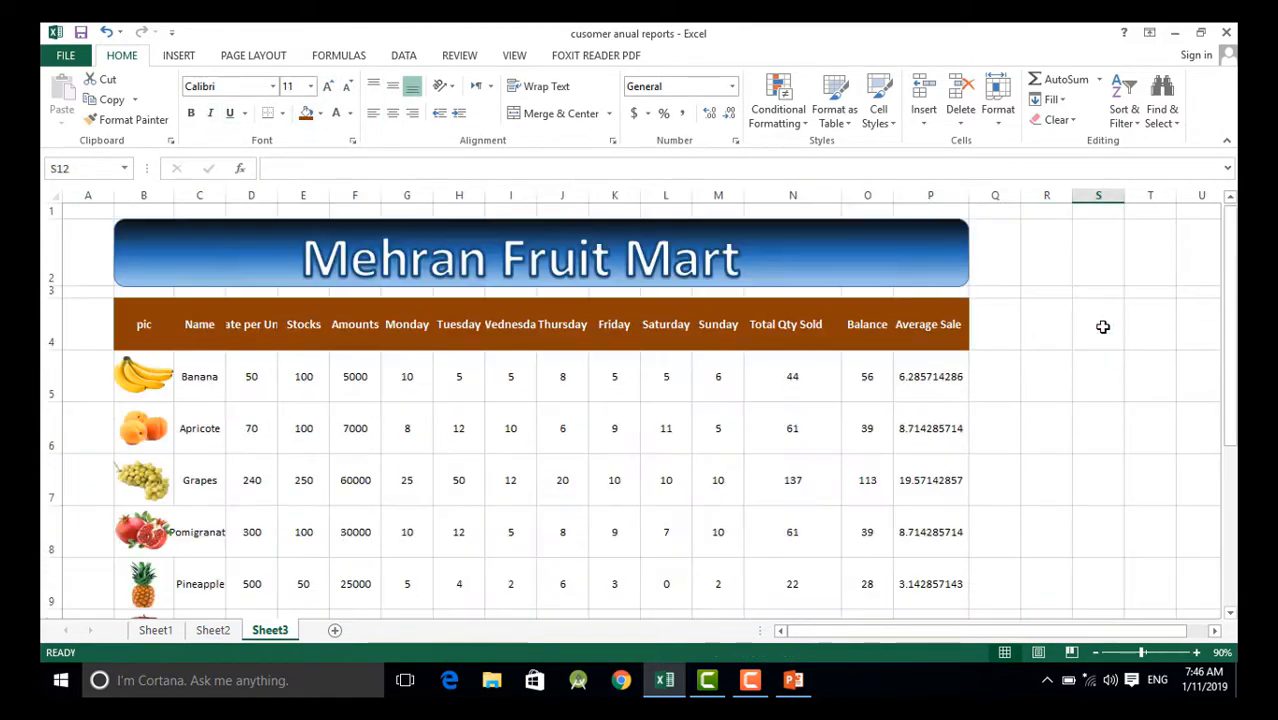
scroll(1100, 328, down, 1)
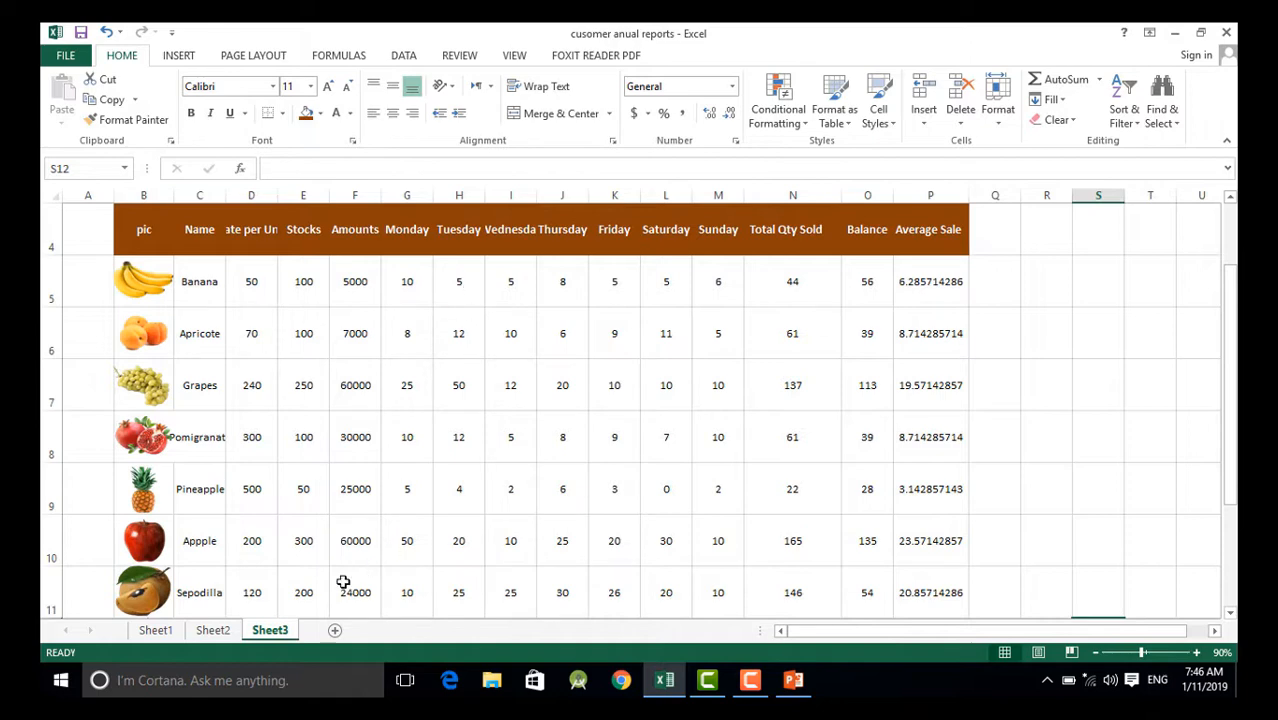
click(214, 632)
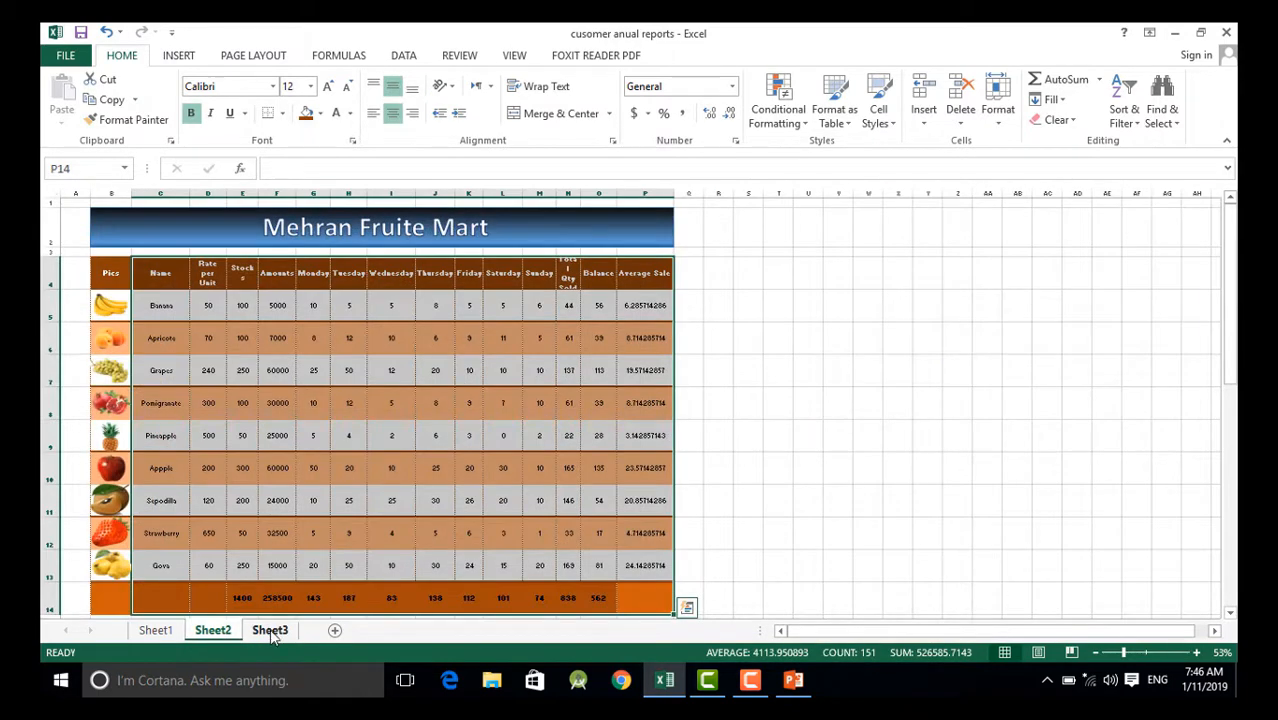
click(270, 631)
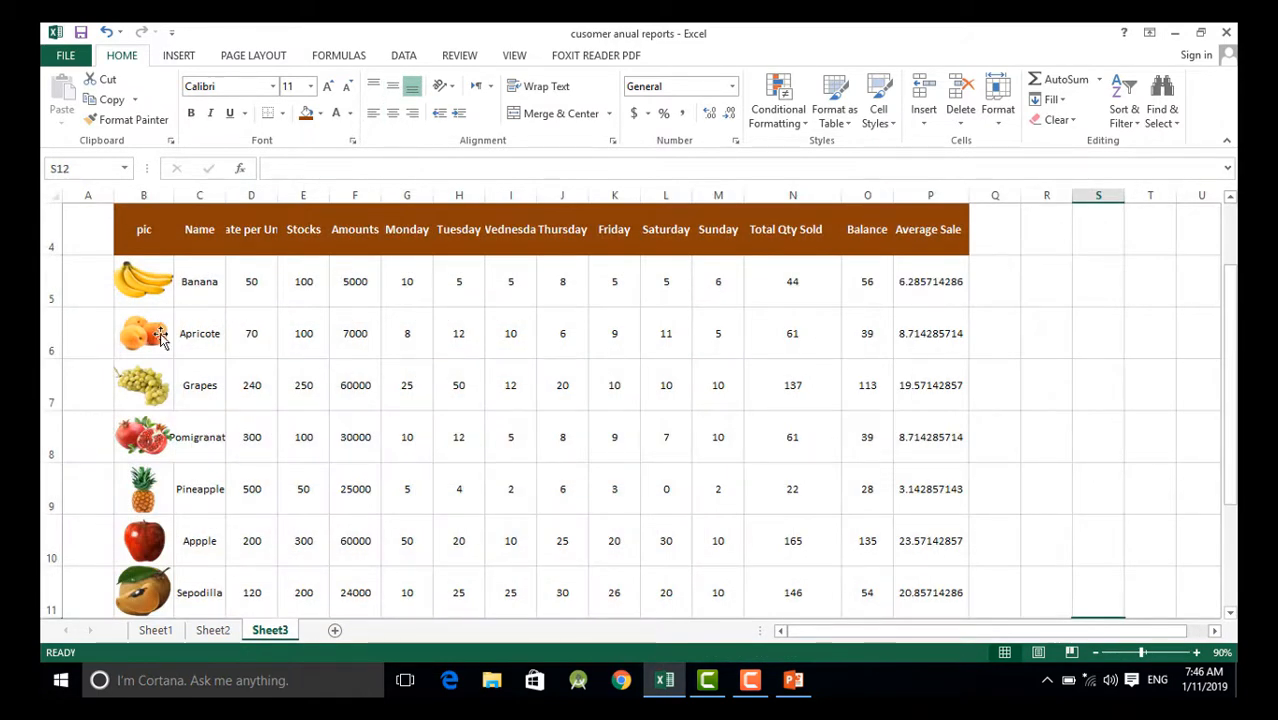
drag(940, 334, 245, 340)
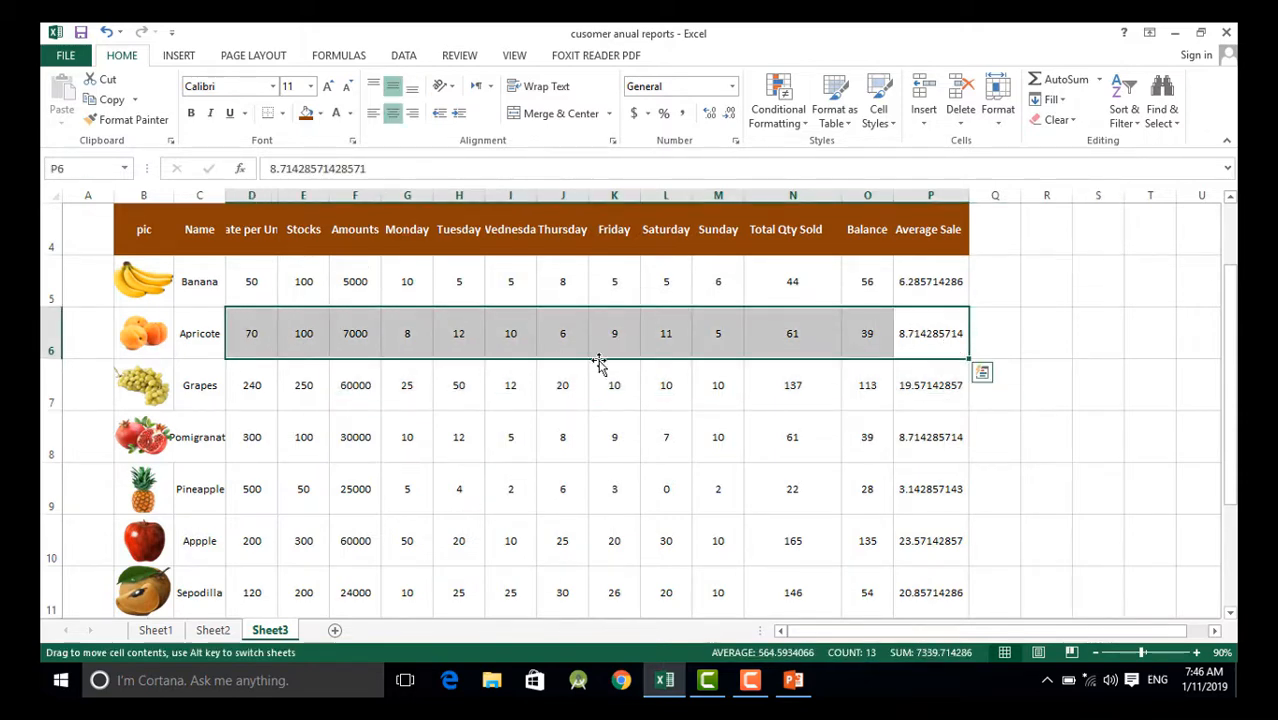
click(171, 346)
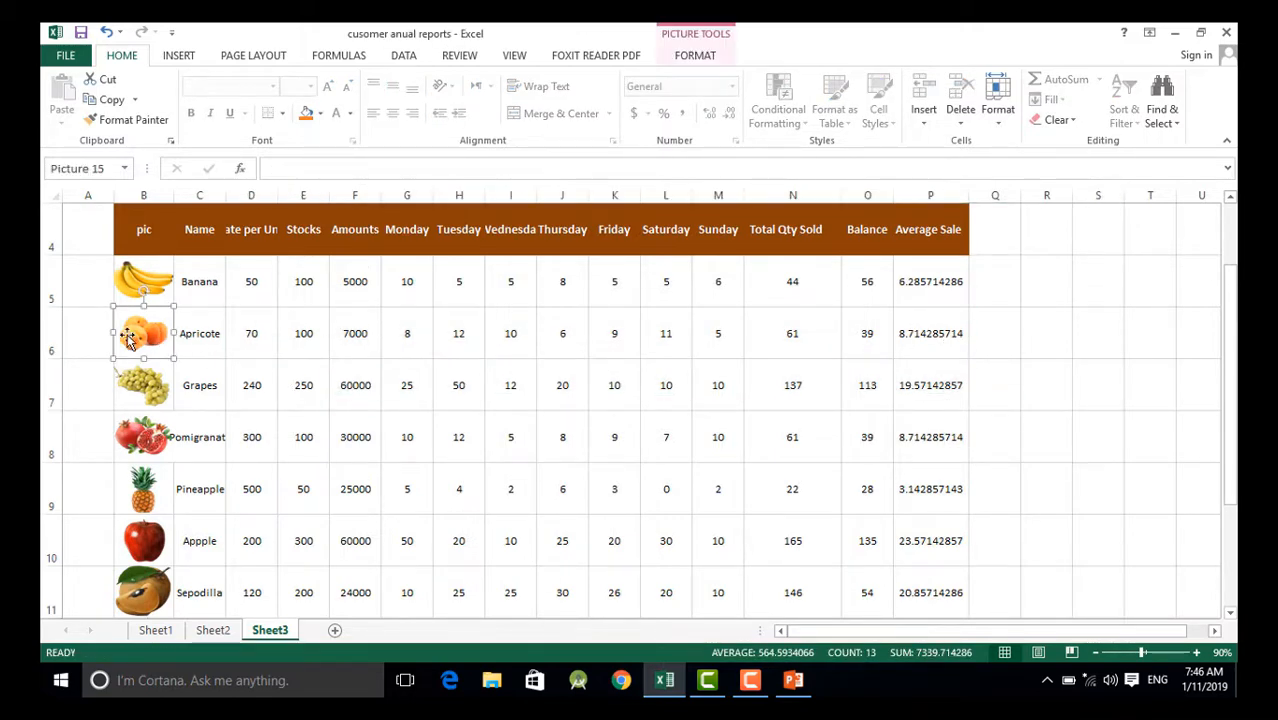
drag(933, 333, 150, 333)
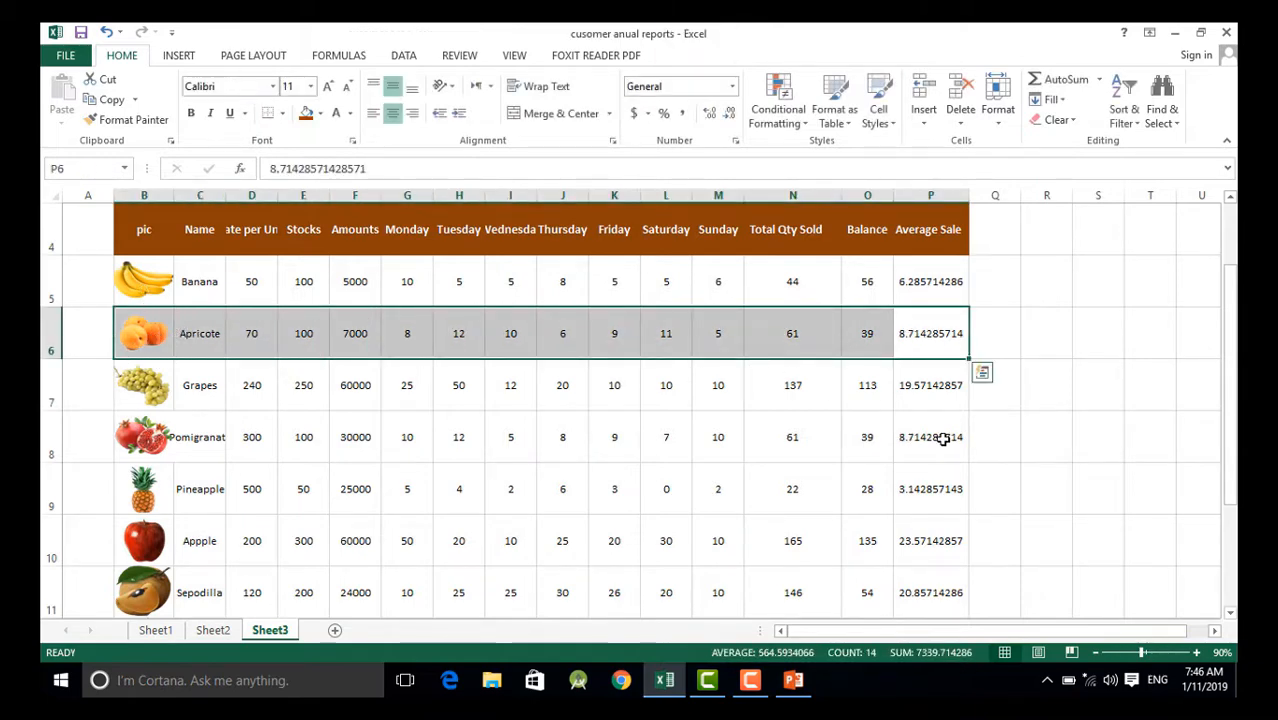
drag(943, 438, 608, 442)
Fill alternate table rows 6, 8, 10, 12 and 14, from column B to P, with a light Orange, Accent 2 theme shade
drag(944, 334, 150, 338)
drag(933, 437, 155, 450)
scroll(905, 375, down, 1)
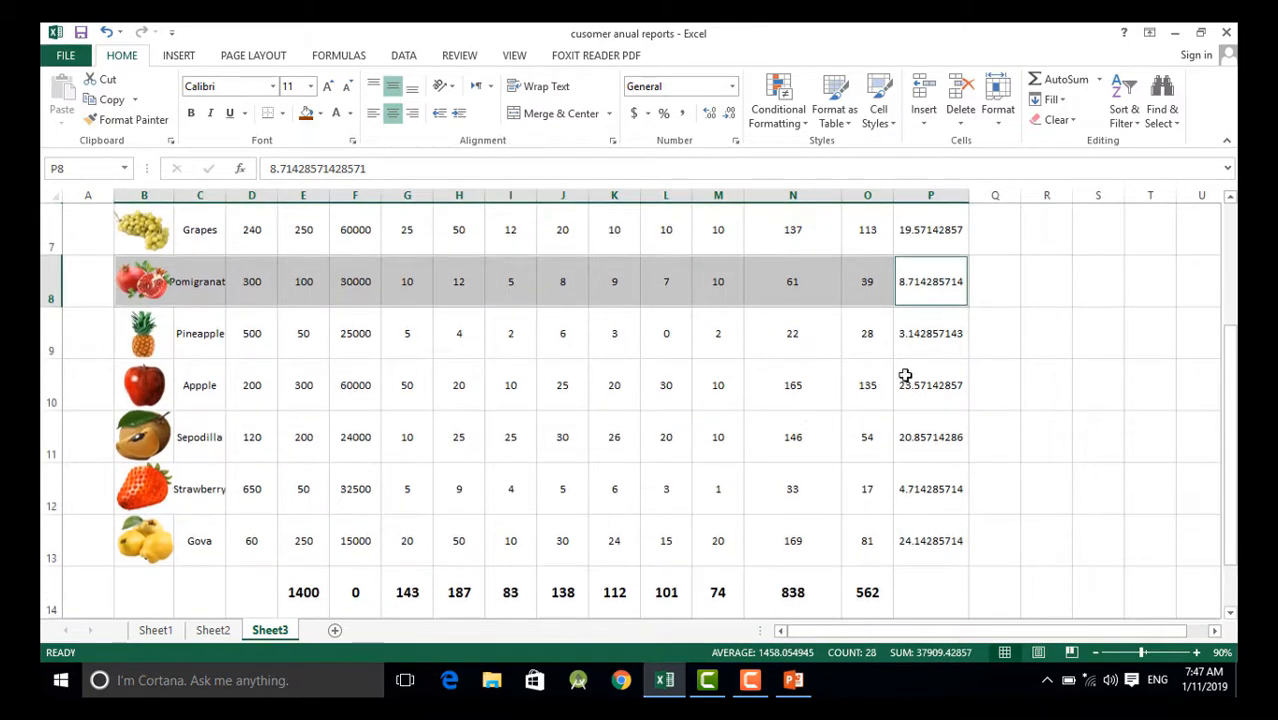
drag(936, 390, 150, 395)
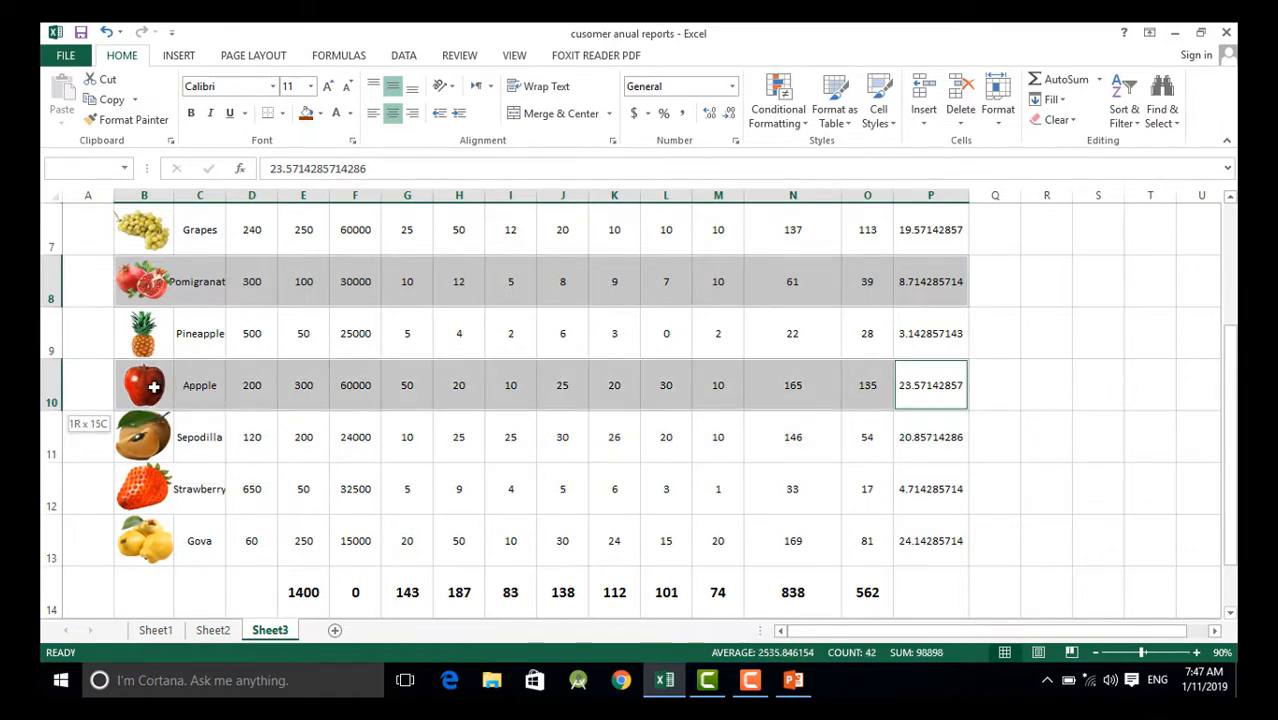
drag(927, 491, 140, 490)
drag(930, 594, 151, 587)
scroll(752, 257, up, 2)
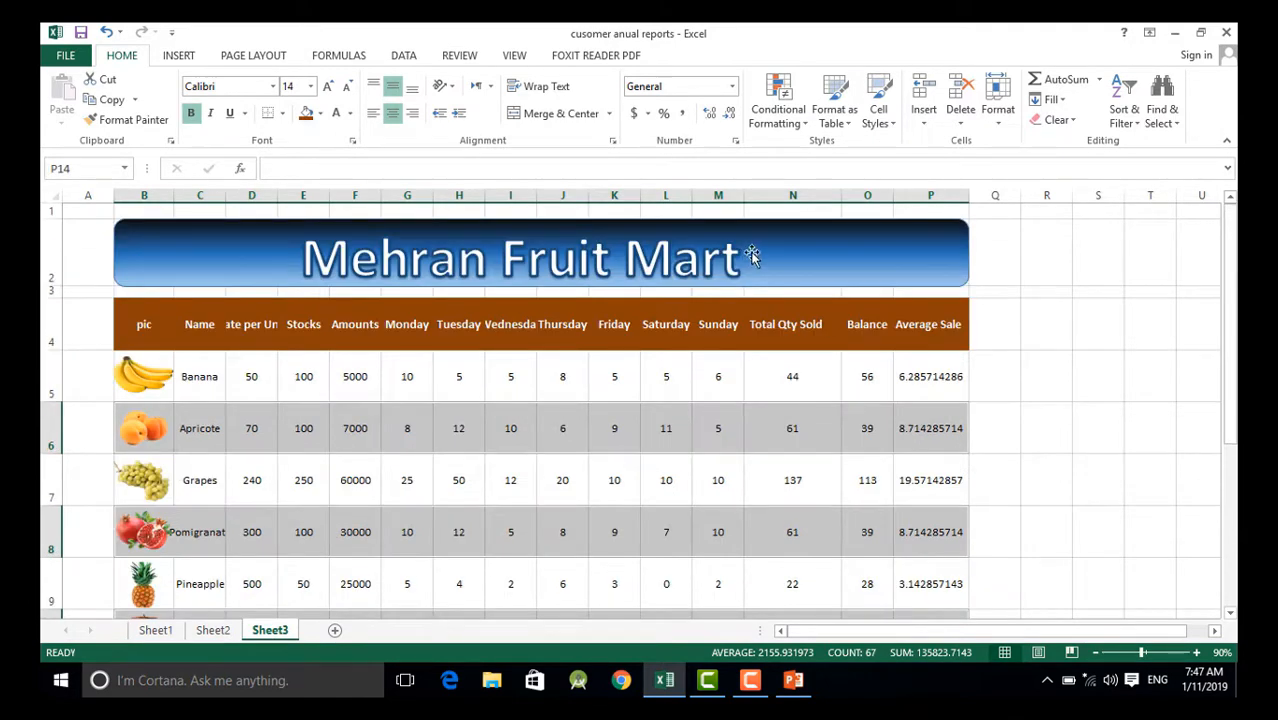
click(320, 113)
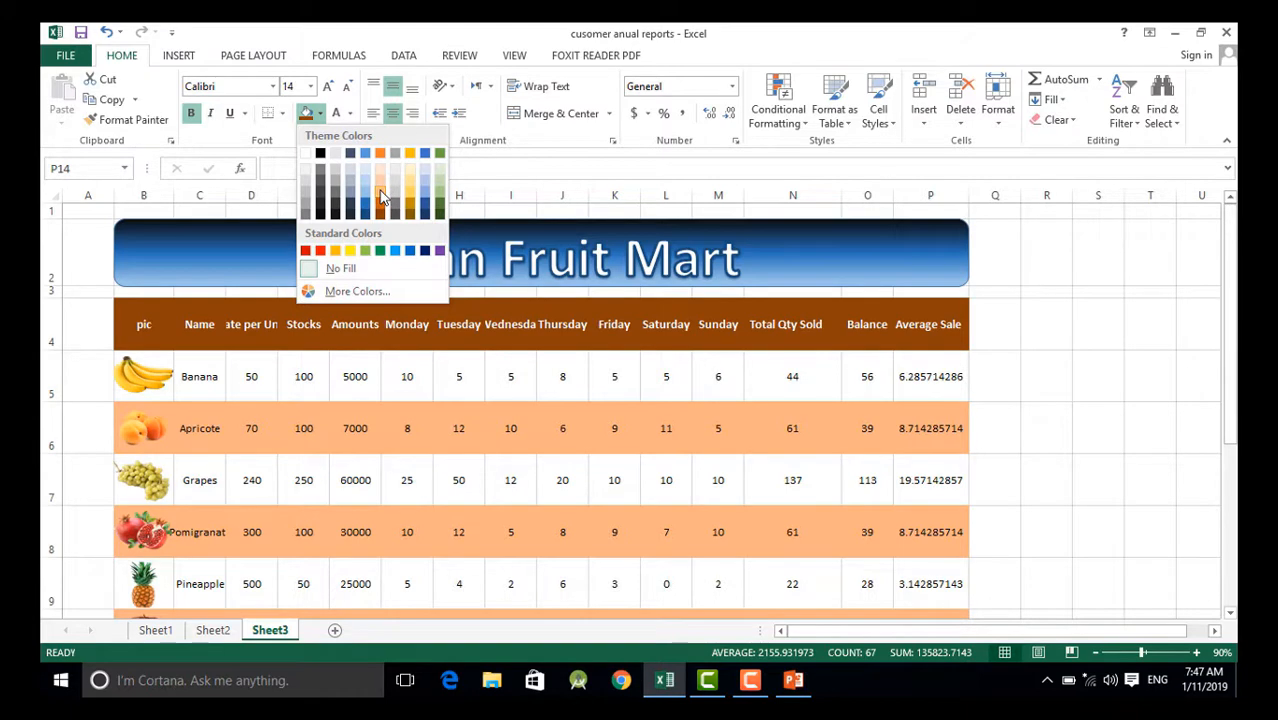
click(380, 196)
scroll(1193, 328, down, 3)
scroll(1193, 328, up, 3)
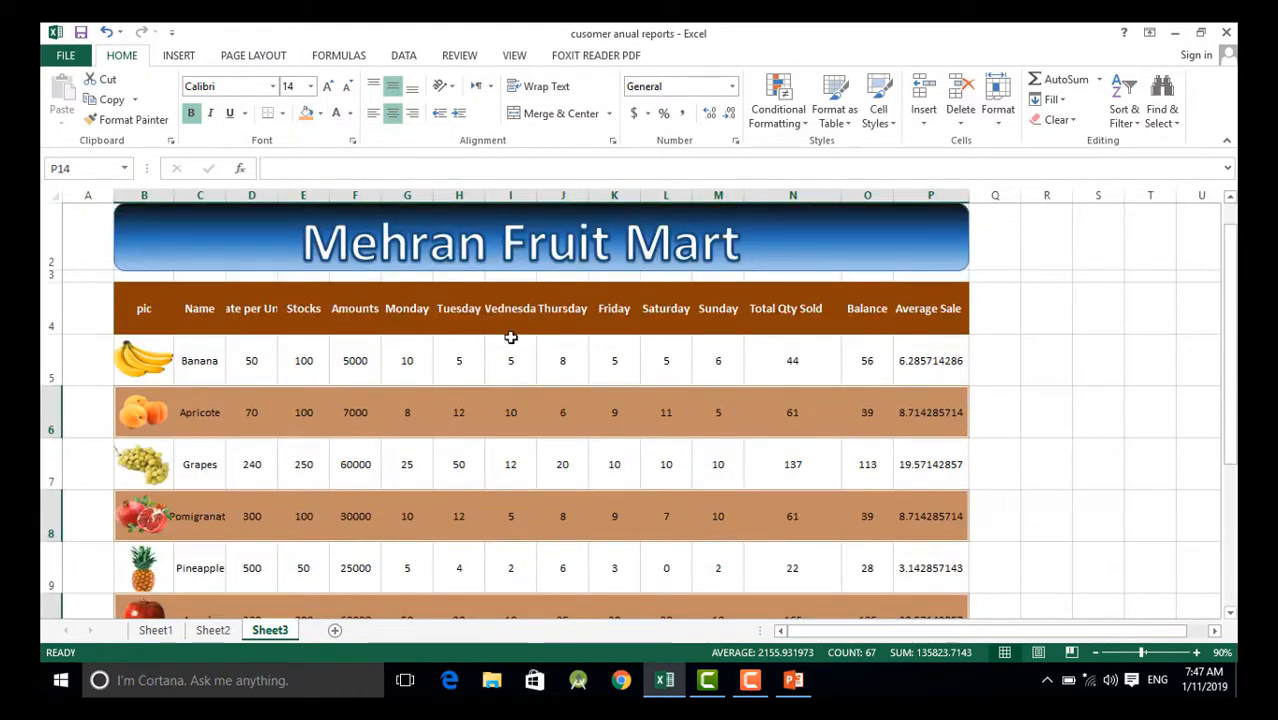
Give the shaded rows 6, 8, 10, 12 and 14 a top border with a medium-thick solid line in the darkest orange theme colour
click(283, 113)
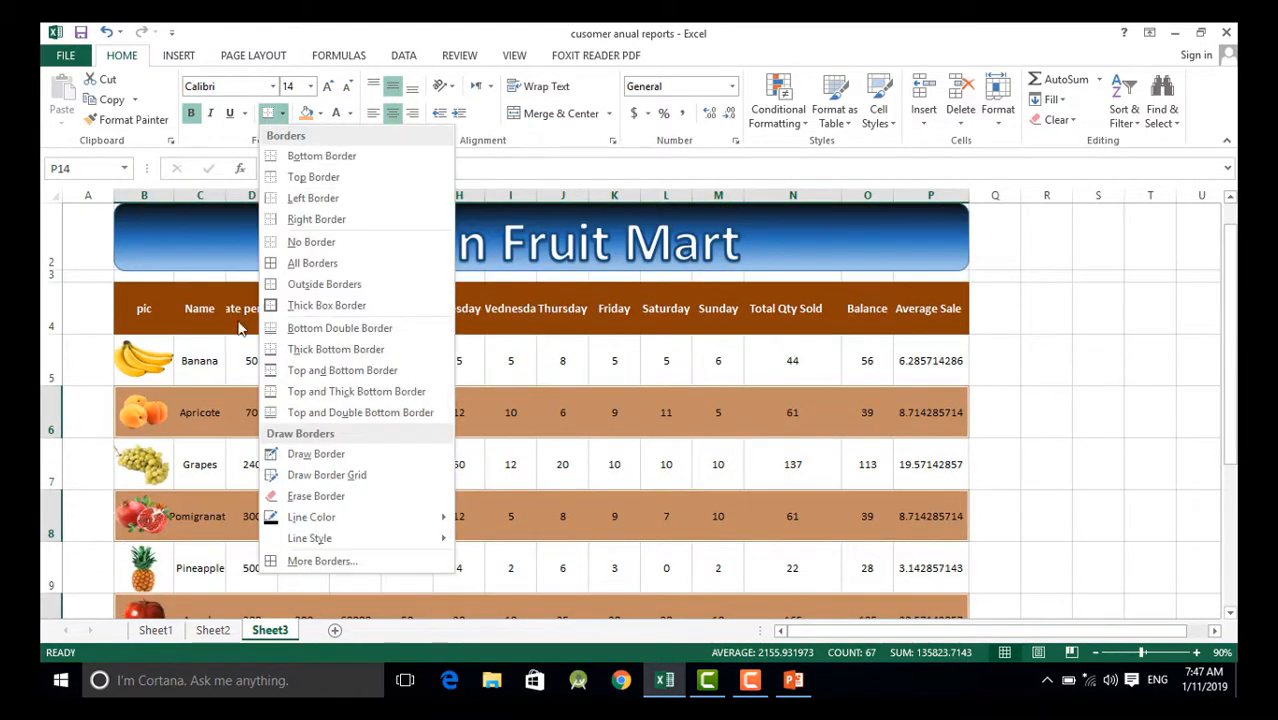
mouse_move(320, 524)
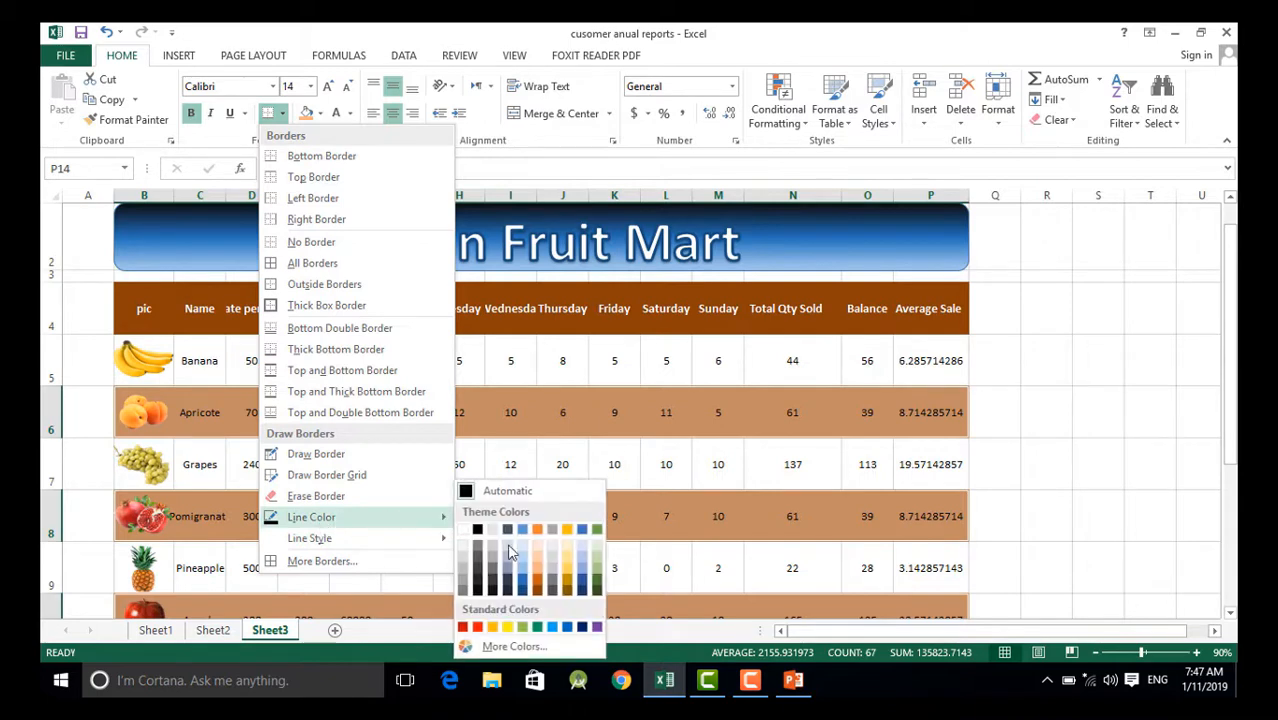
click(537, 596)
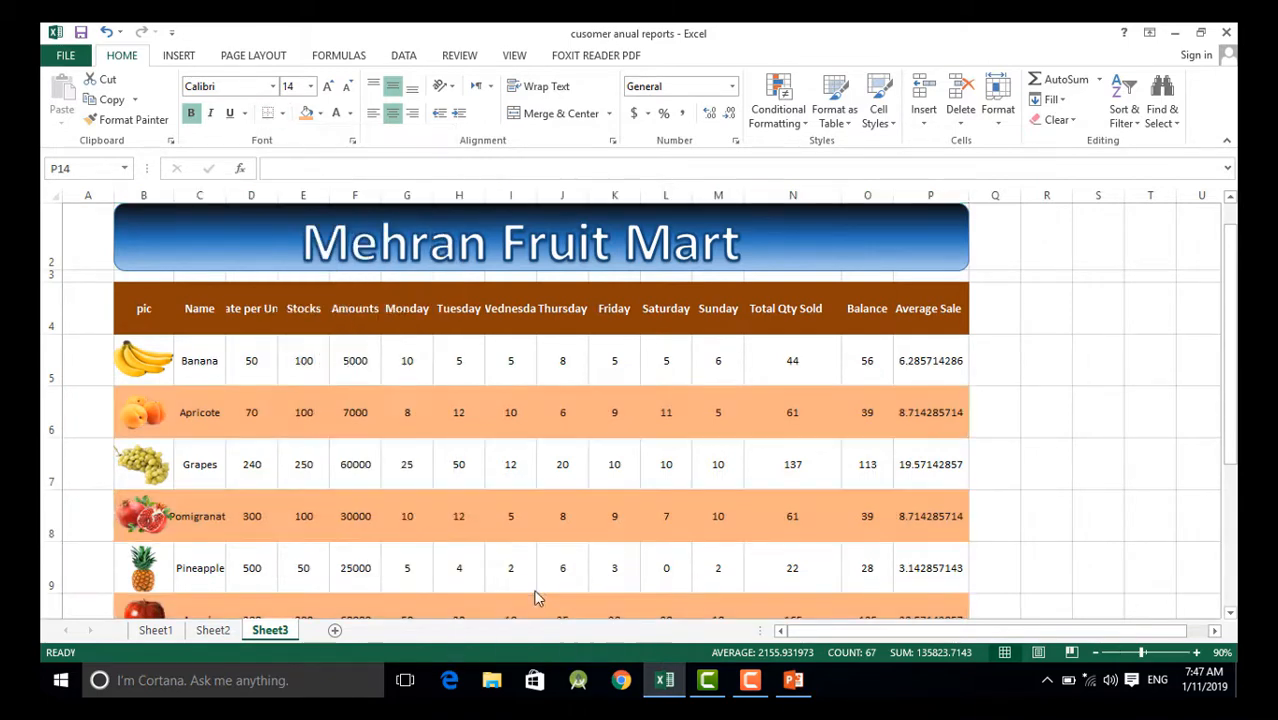
click(283, 113)
mouse_move(331, 522)
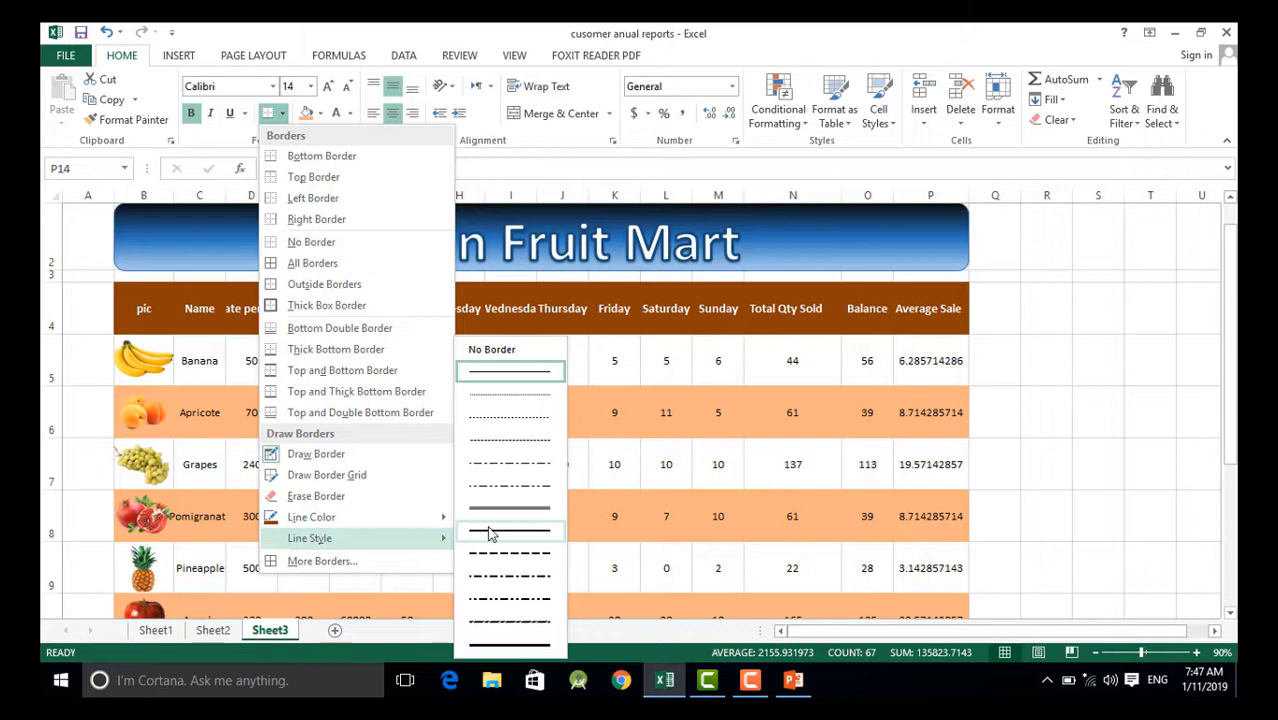
click(490, 538)
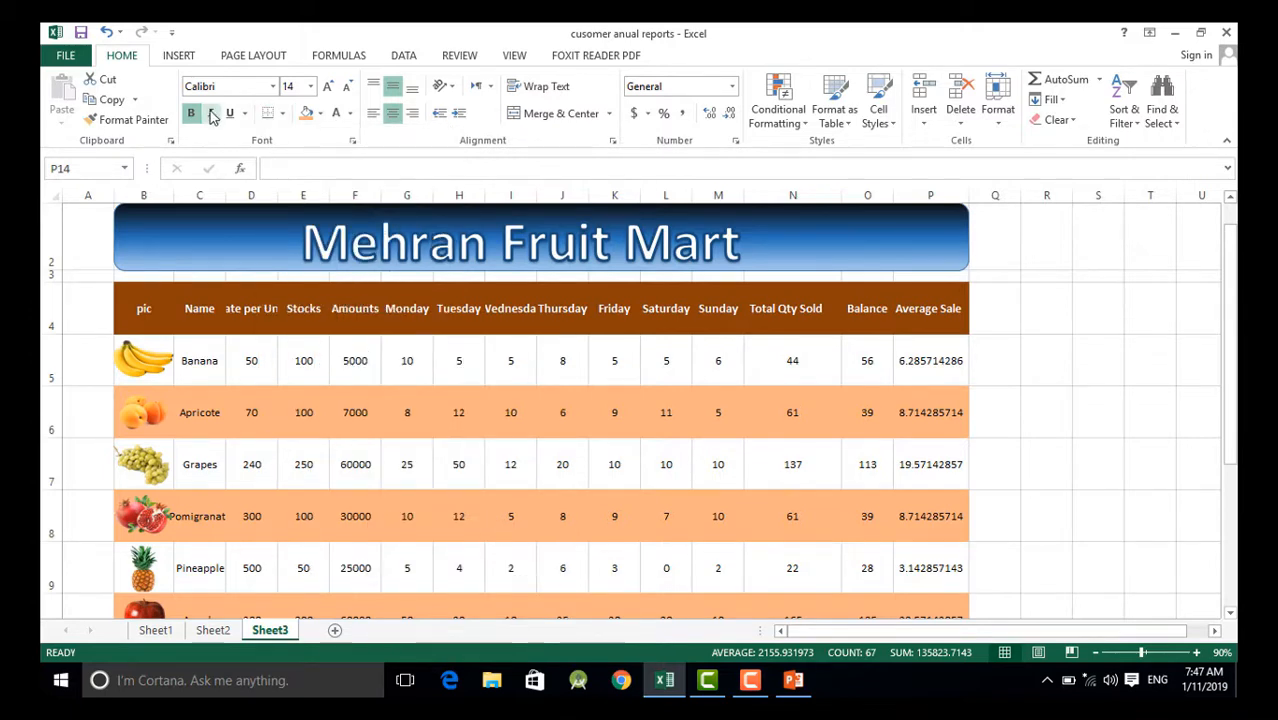
click(285, 114)
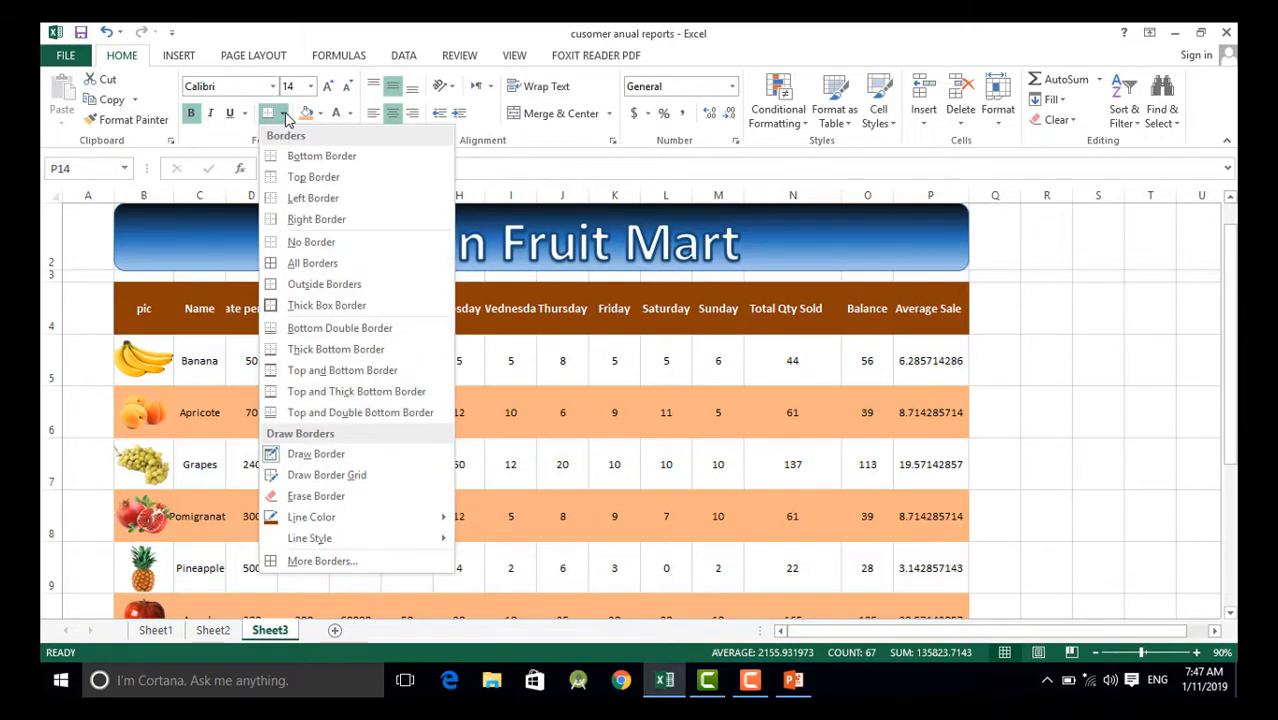
click(318, 177)
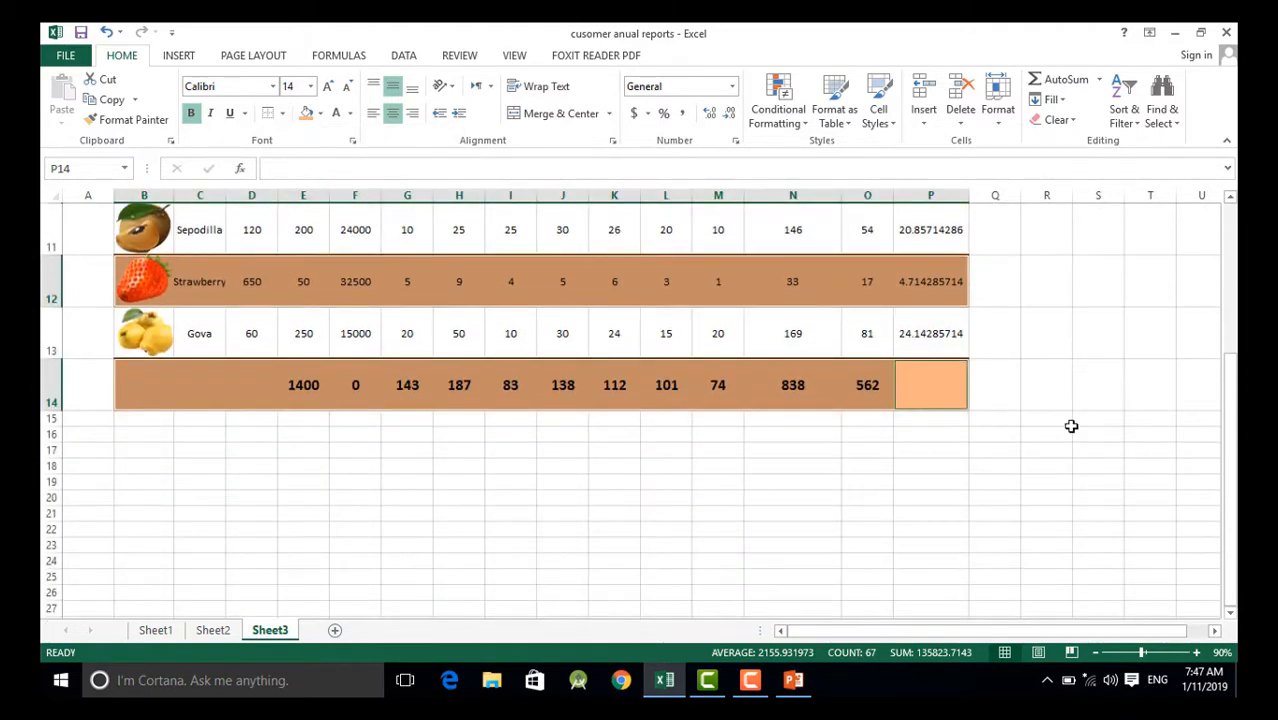
click(1022, 421)
scroll(1060, 415, up, 4)
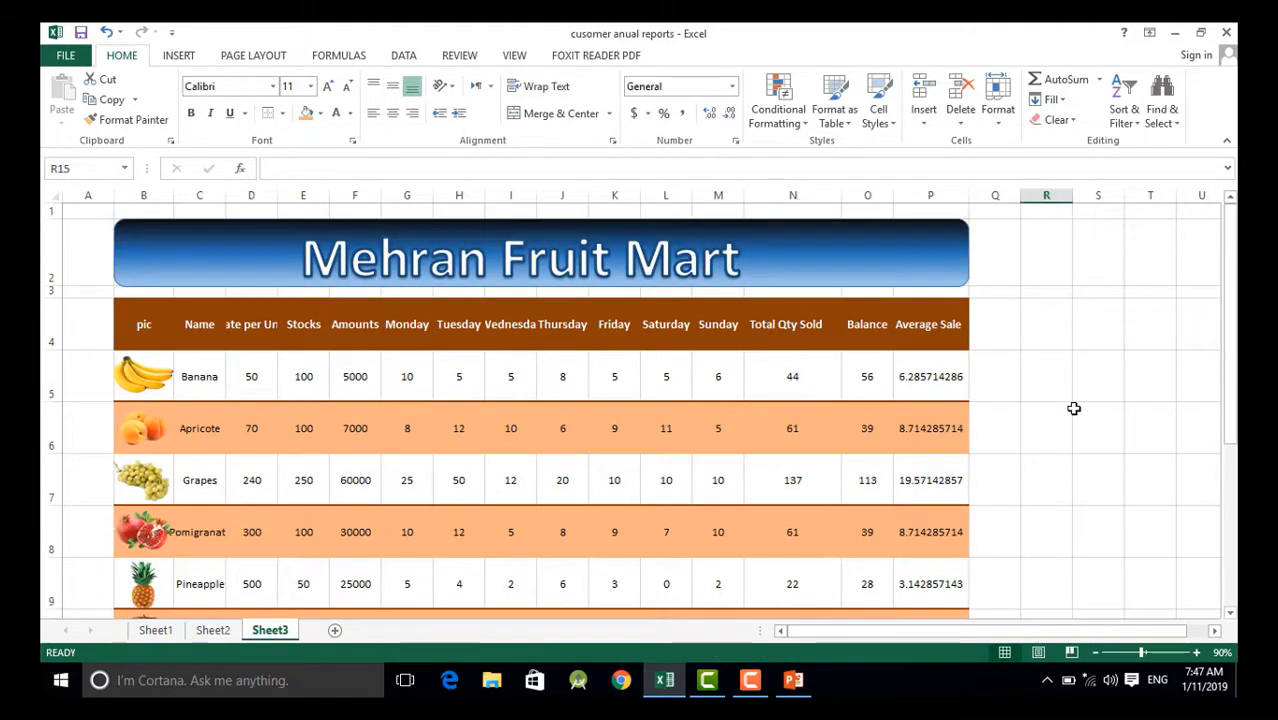
scroll(1074, 408, down, 2)
scroll(1074, 408, up, 2)
scroll(481, 387, down, 1)
scroll(475, 384, down, 1)
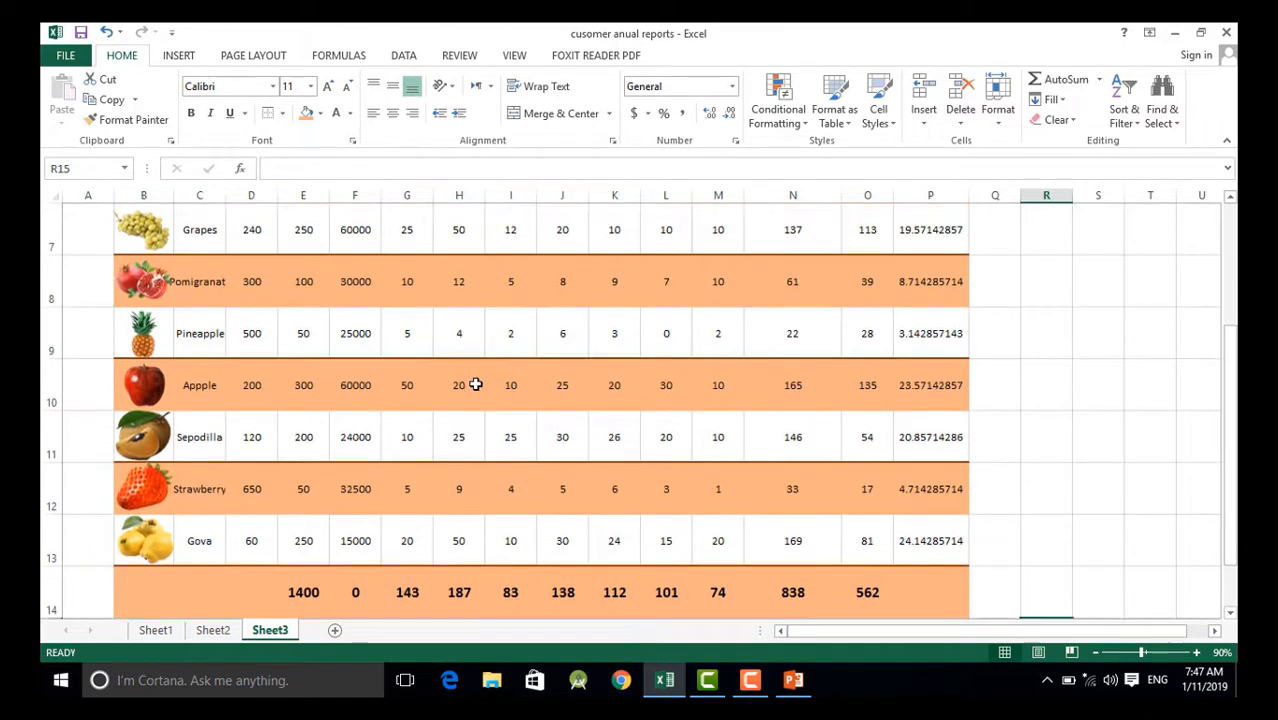
scroll(472, 384, up, 1)
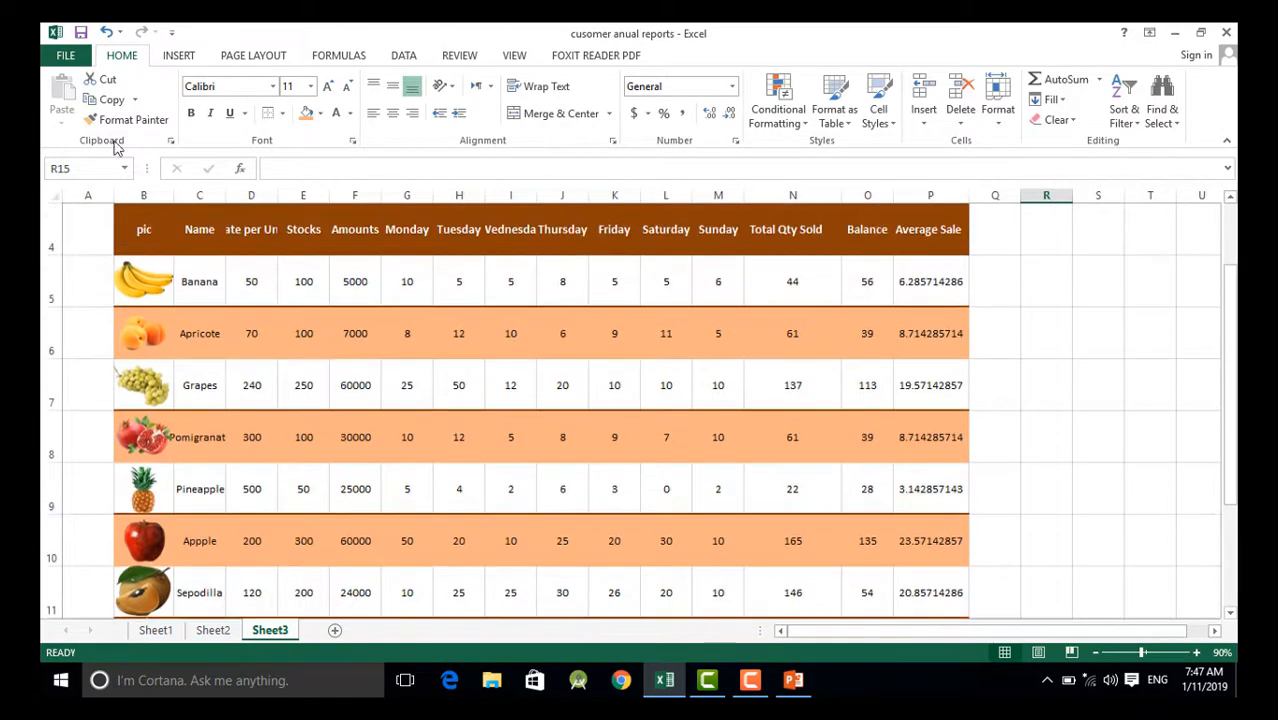
Try to draw a fine vertical border between the pic and Name columns from the header row down, and undo it
click(283, 114)
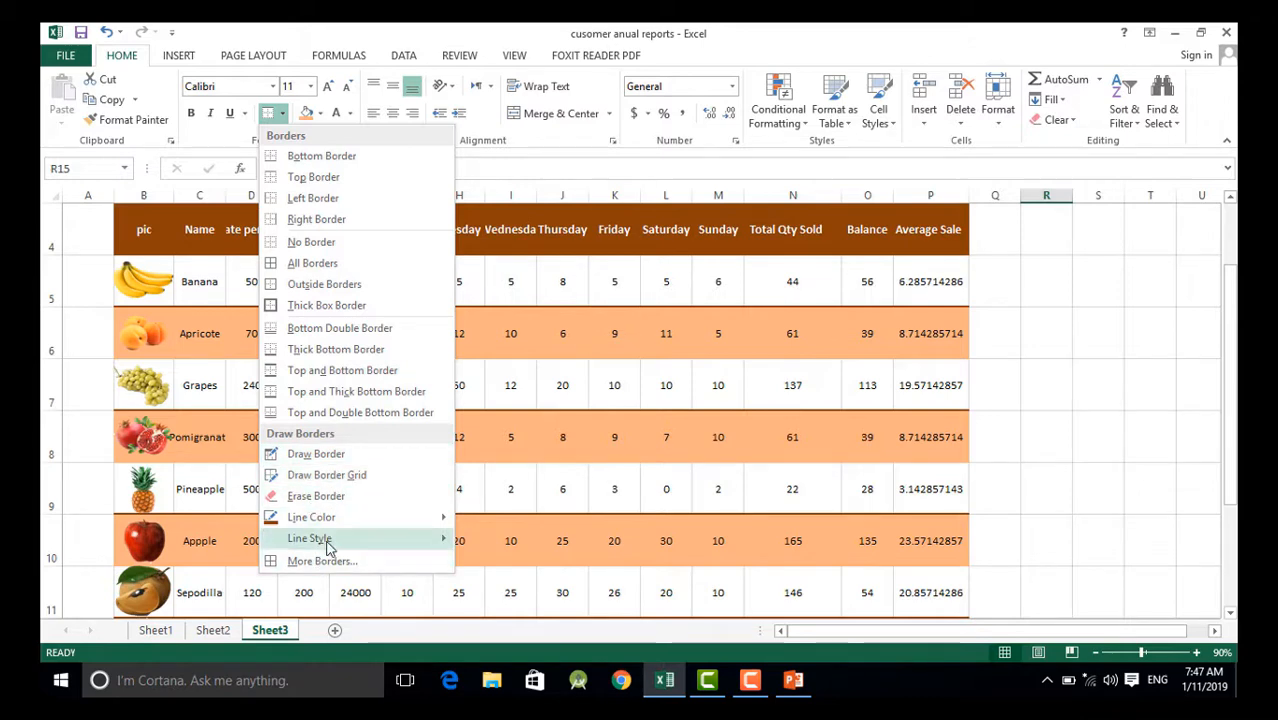
mouse_move(386, 545)
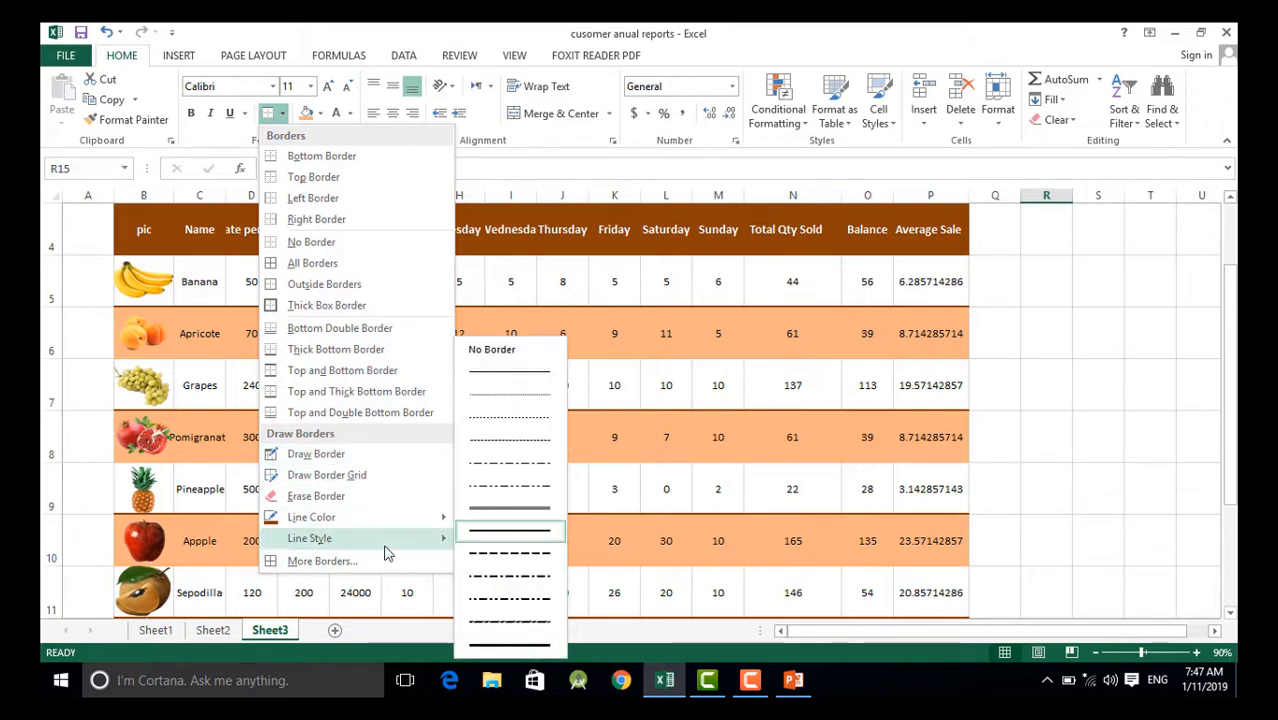
click(538, 400)
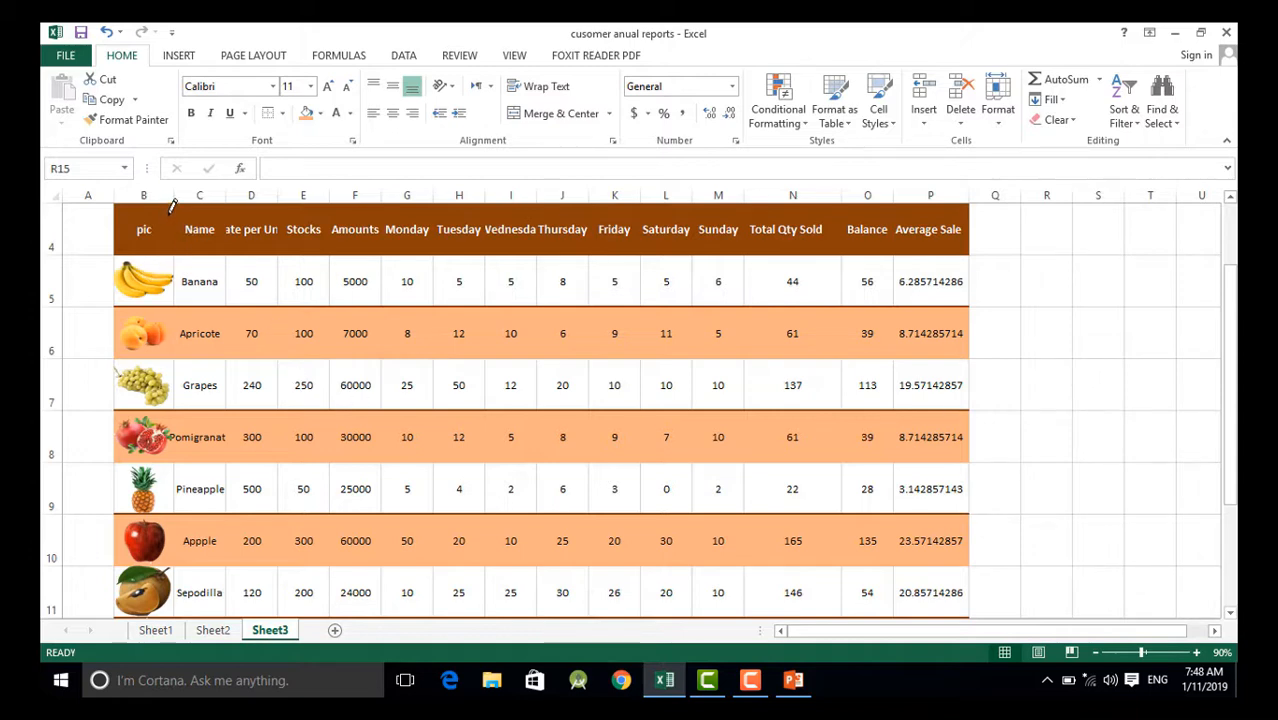
drag(172, 217, 177, 382)
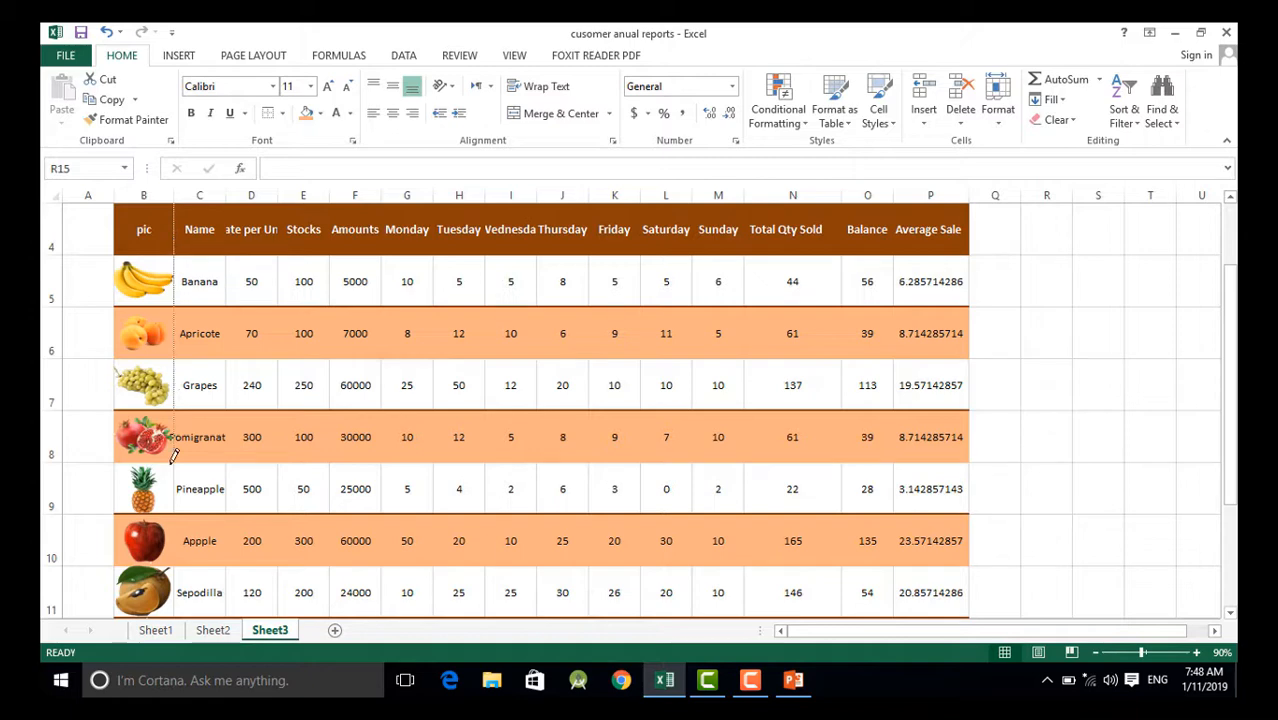
mouse_move(175, 545)
mouse_down()
mouse_move(177, 613)
mouse_move(180, 240)
mouse_move(162, 186)
mouse_move(169, 578)
mouse_move(182, 639)
mouse_move(171, 171)
mouse_move(184, 496)
mouse_up()
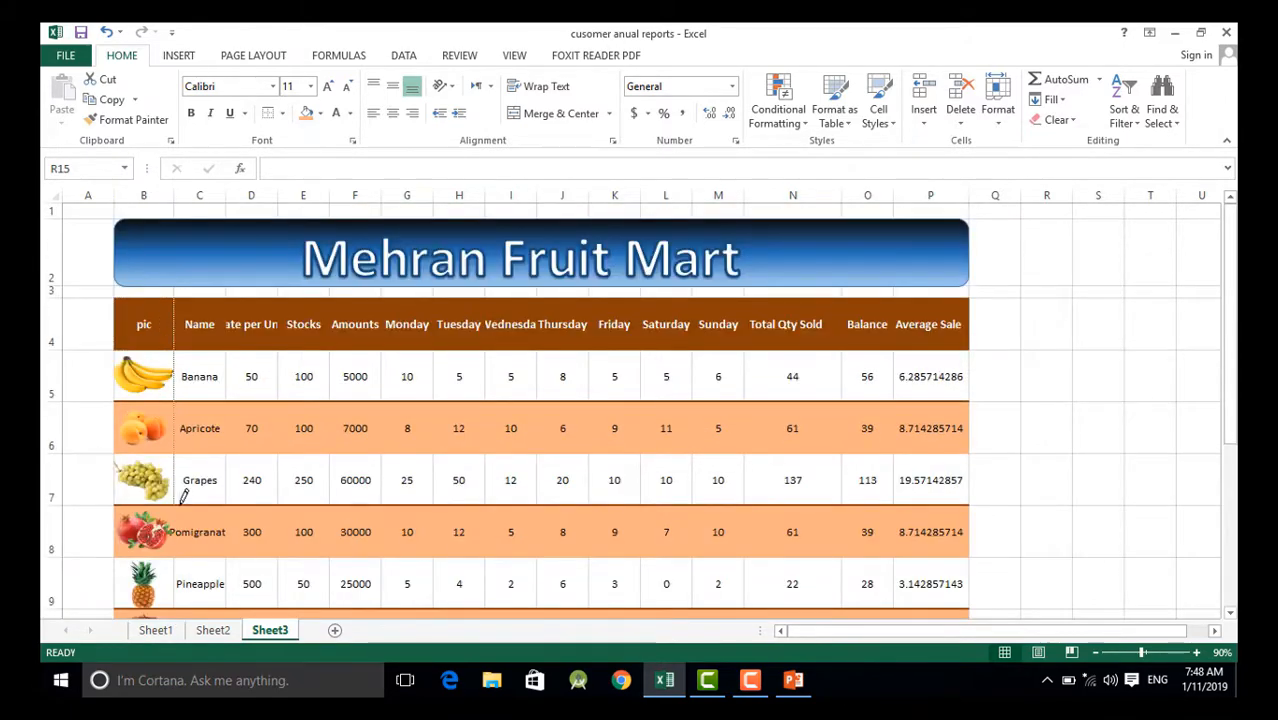
mouse_move(174, 540)
mouse_down()
mouse_move(180, 579)
mouse_move(168, 594)
mouse_up()
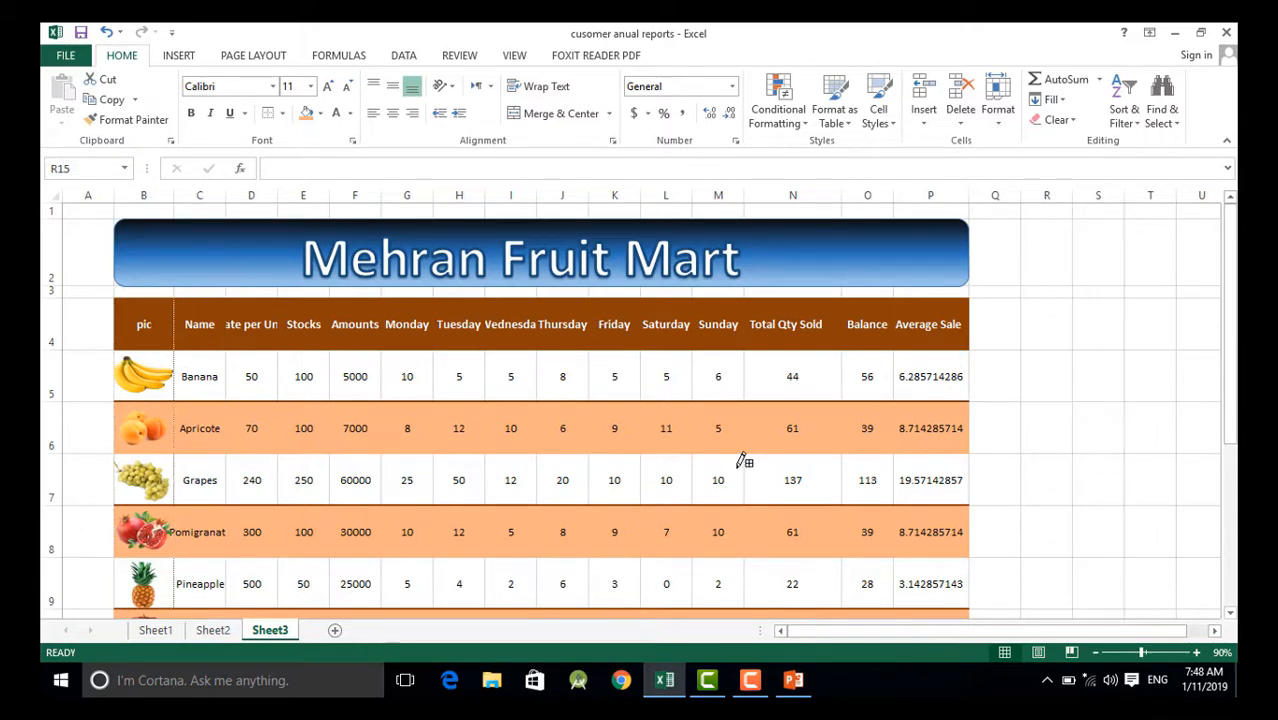
scroll(730, 455, down, 4)
scroll(412, 325, up, 2)
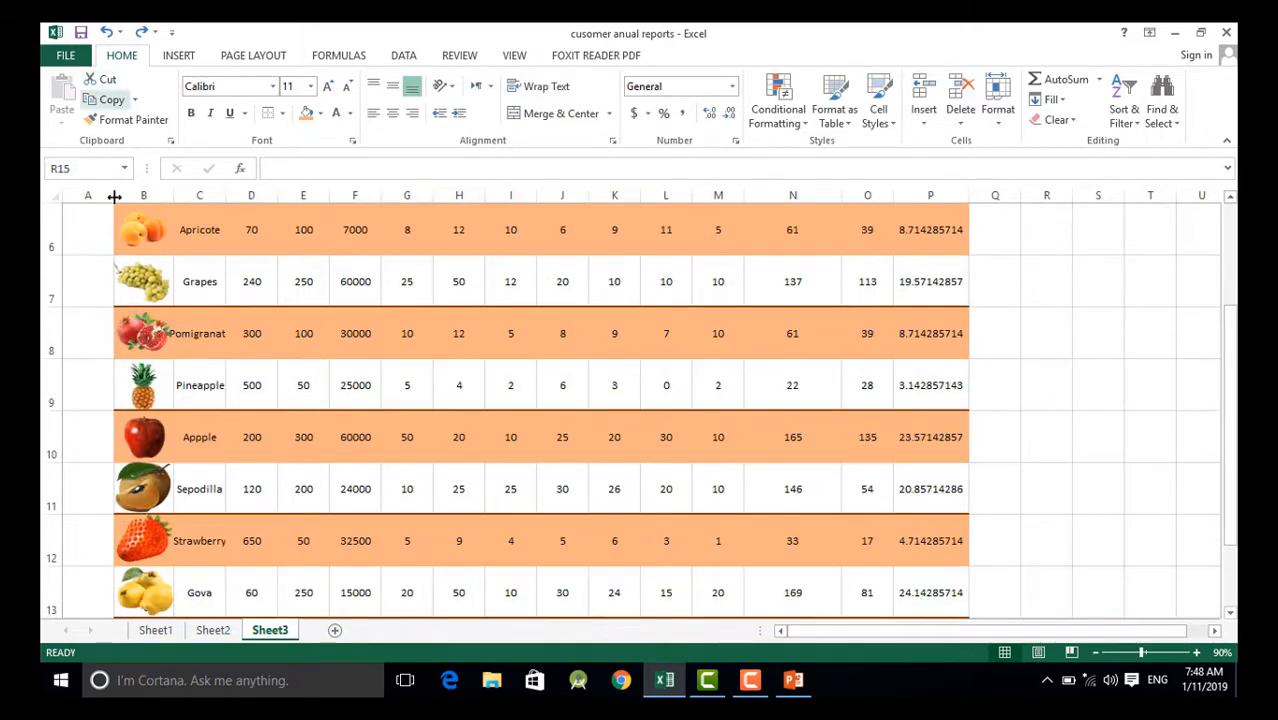
scroll(200, 200, up, 2)
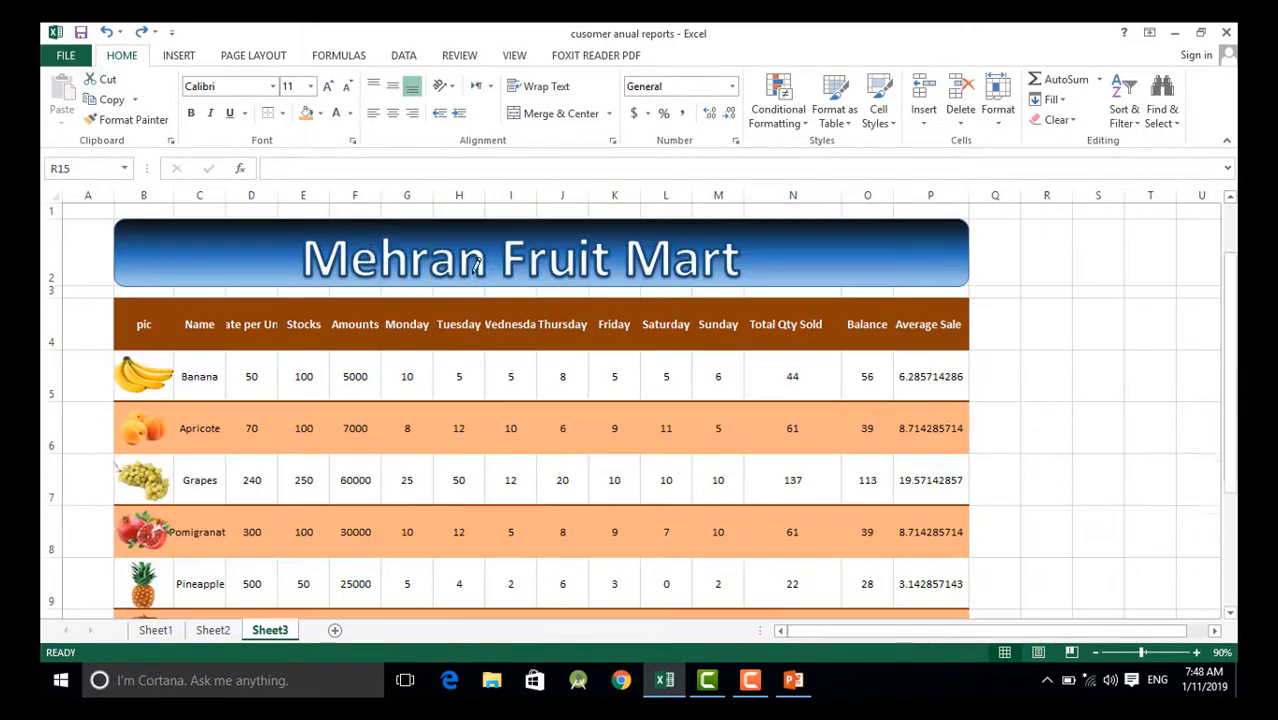
click(283, 114)
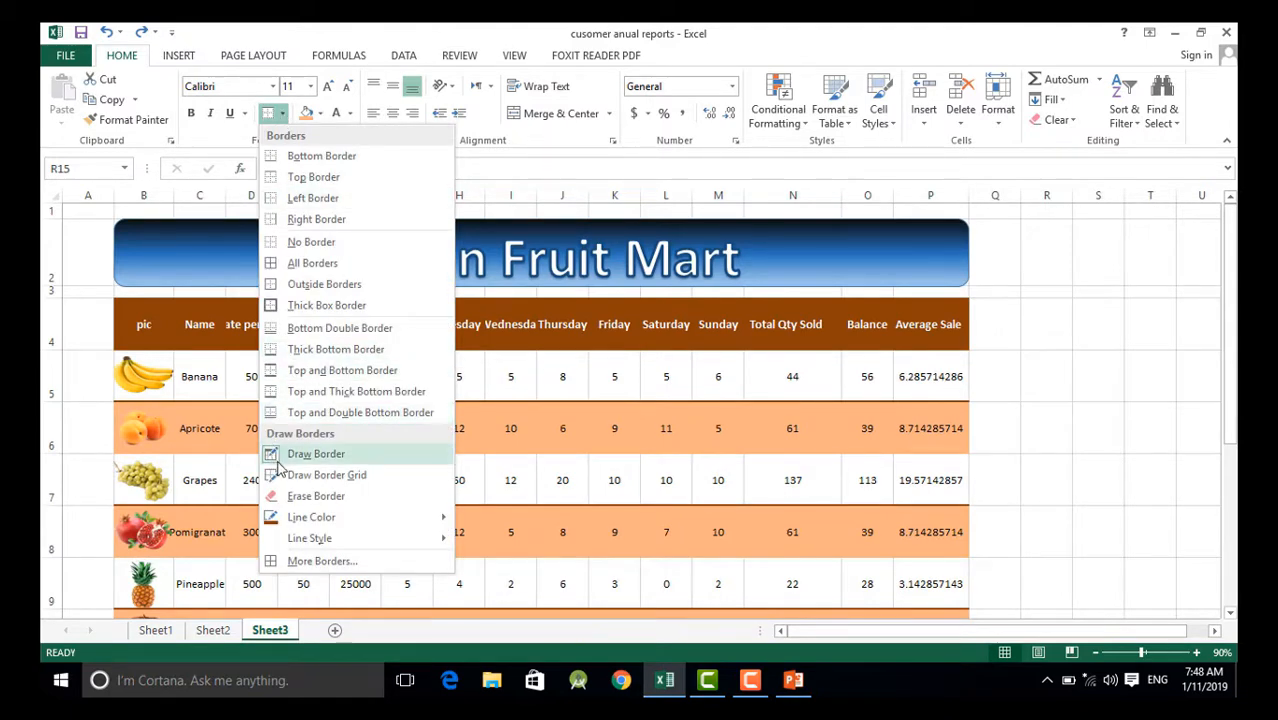
click(375, 461)
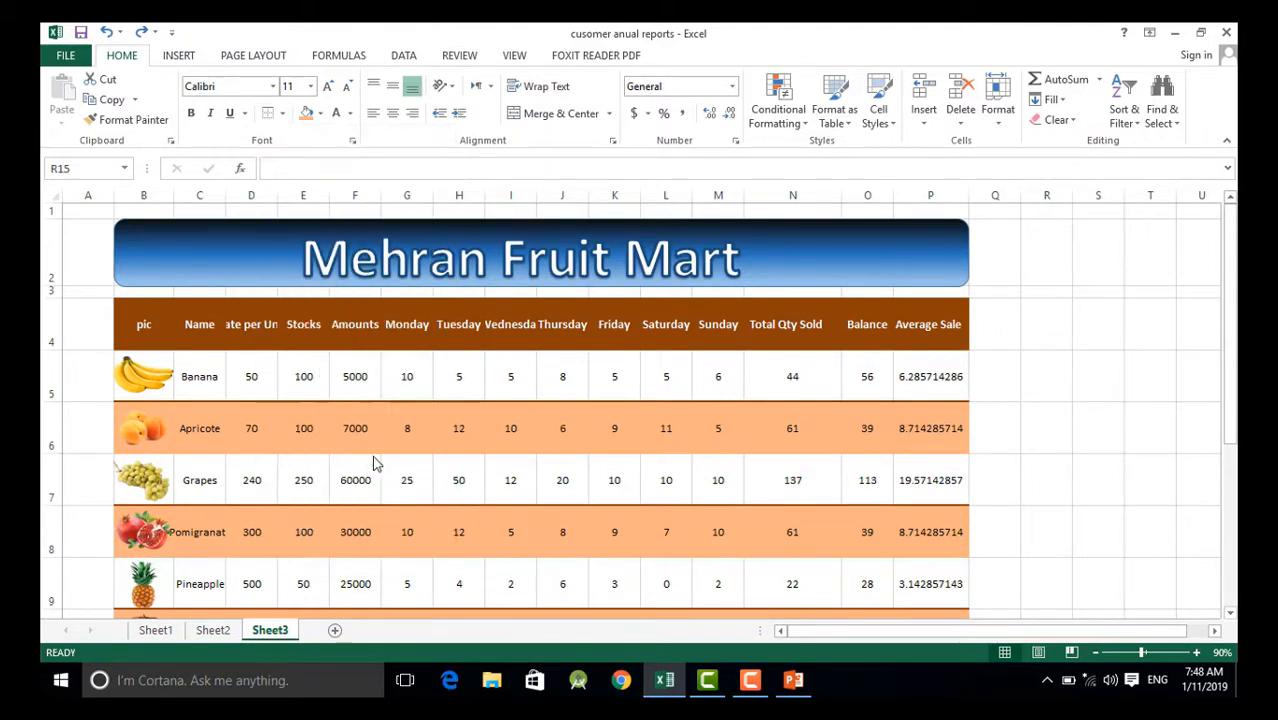
click(1112, 341)
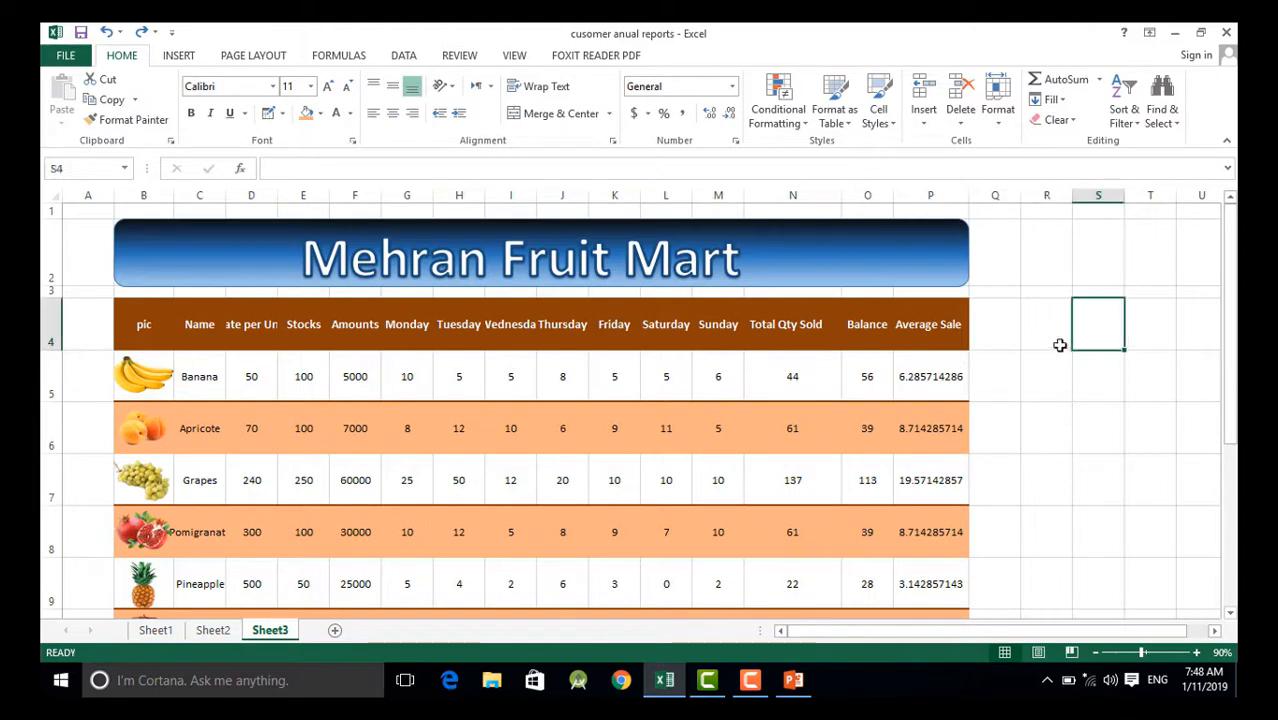
click(1095, 653)
scroll(483, 375, down, 1)
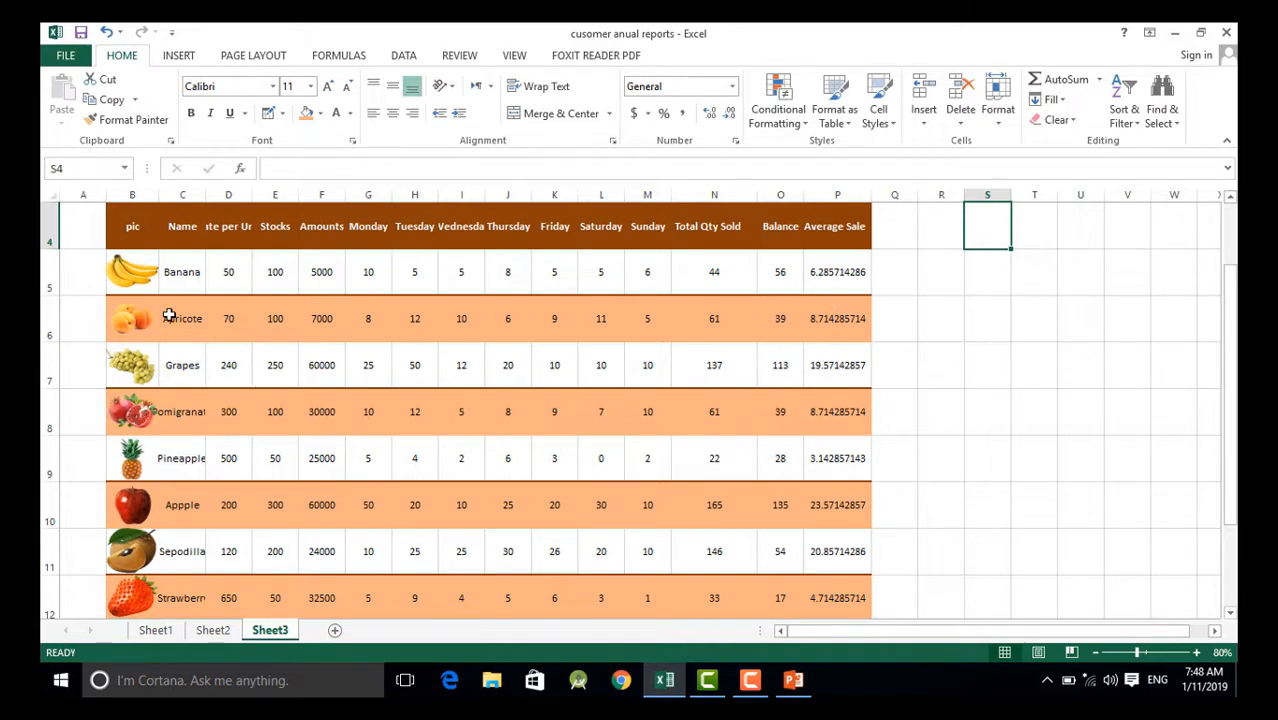
drag(832, 270, 830, 536)
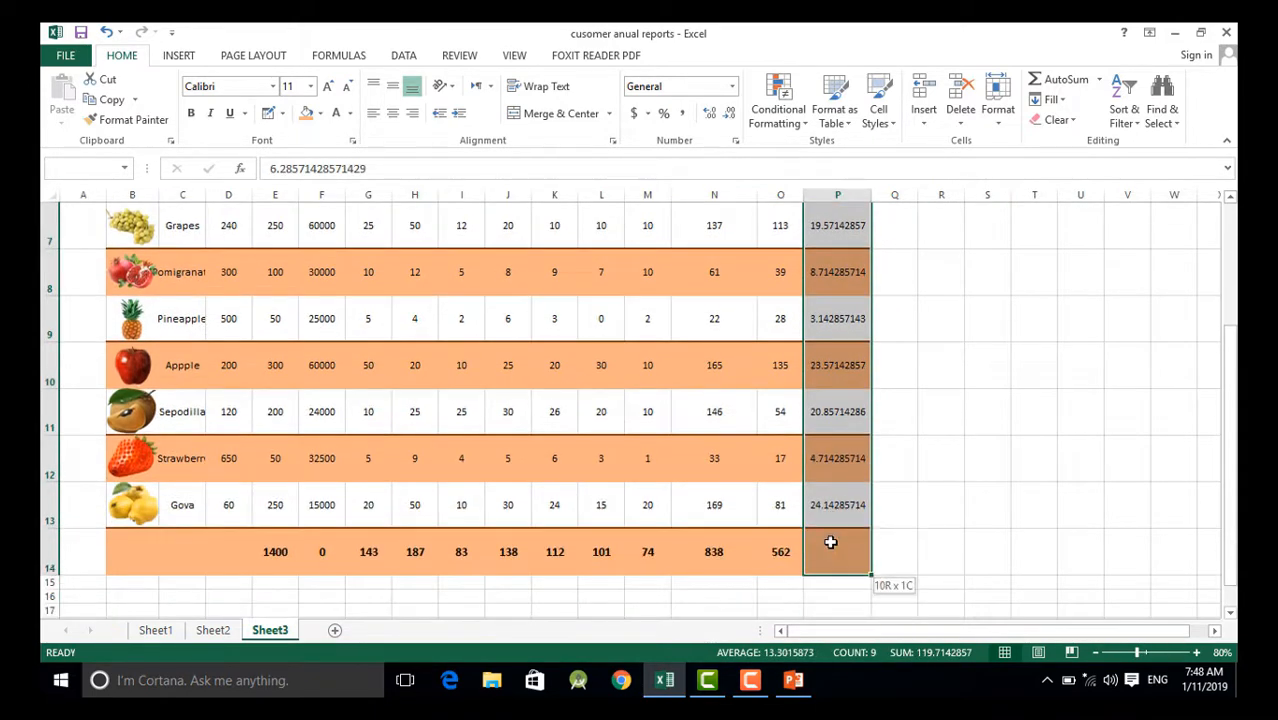
scroll(970, 428, up, 1)
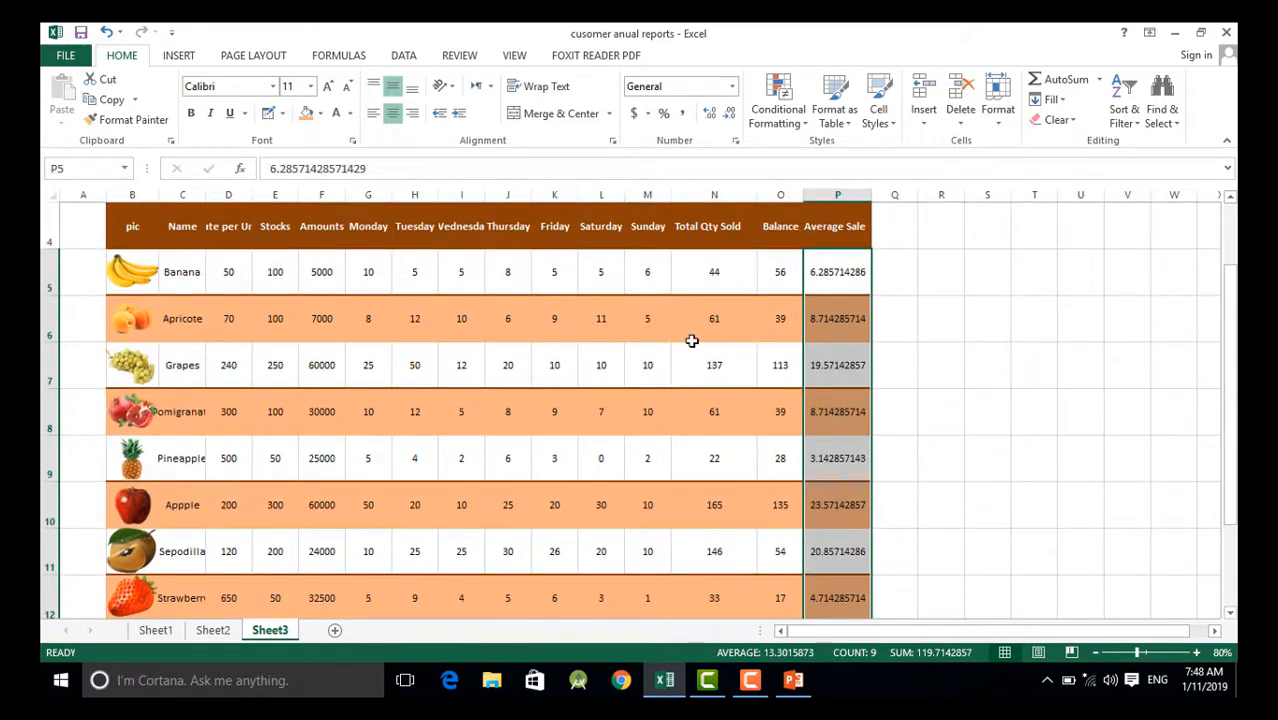
drag(714, 274, 725, 543)
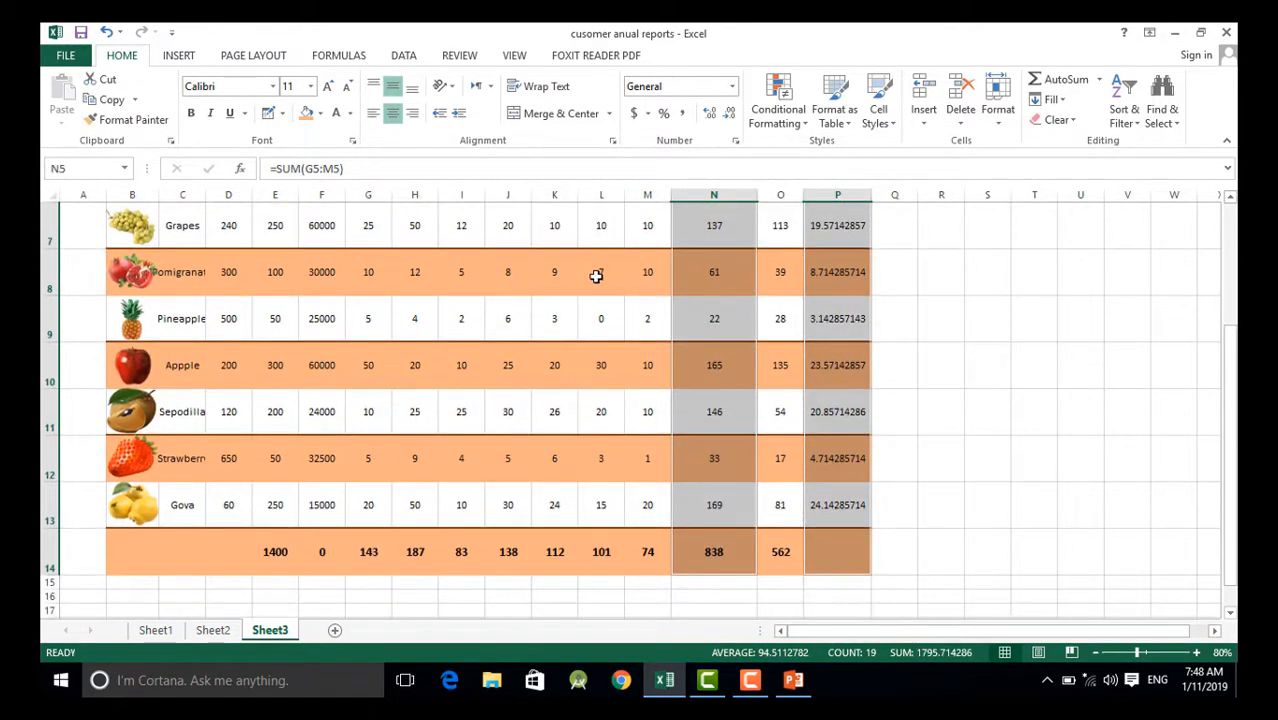
scroll(596, 276, up, 2)
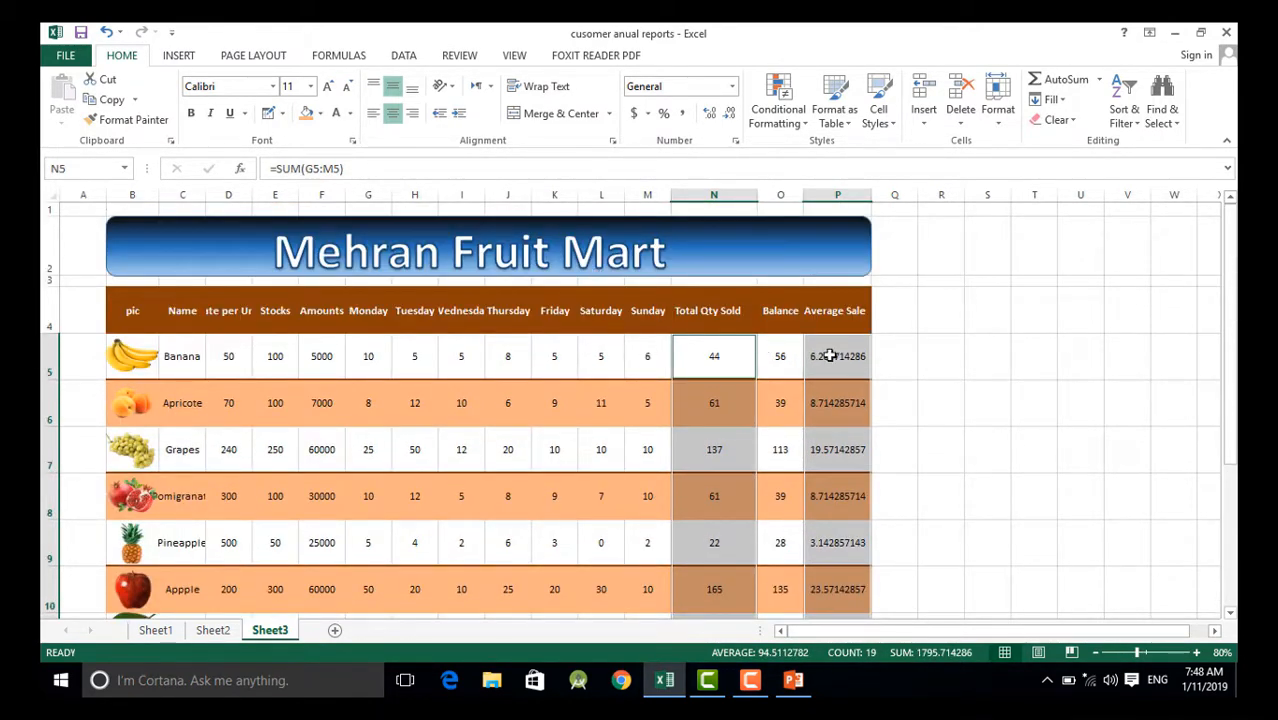
Add left and right borders to alternate columns B, D, F, H, J, L, N and P from header row 4 to totals row 14
drag(833, 330, 836, 546)
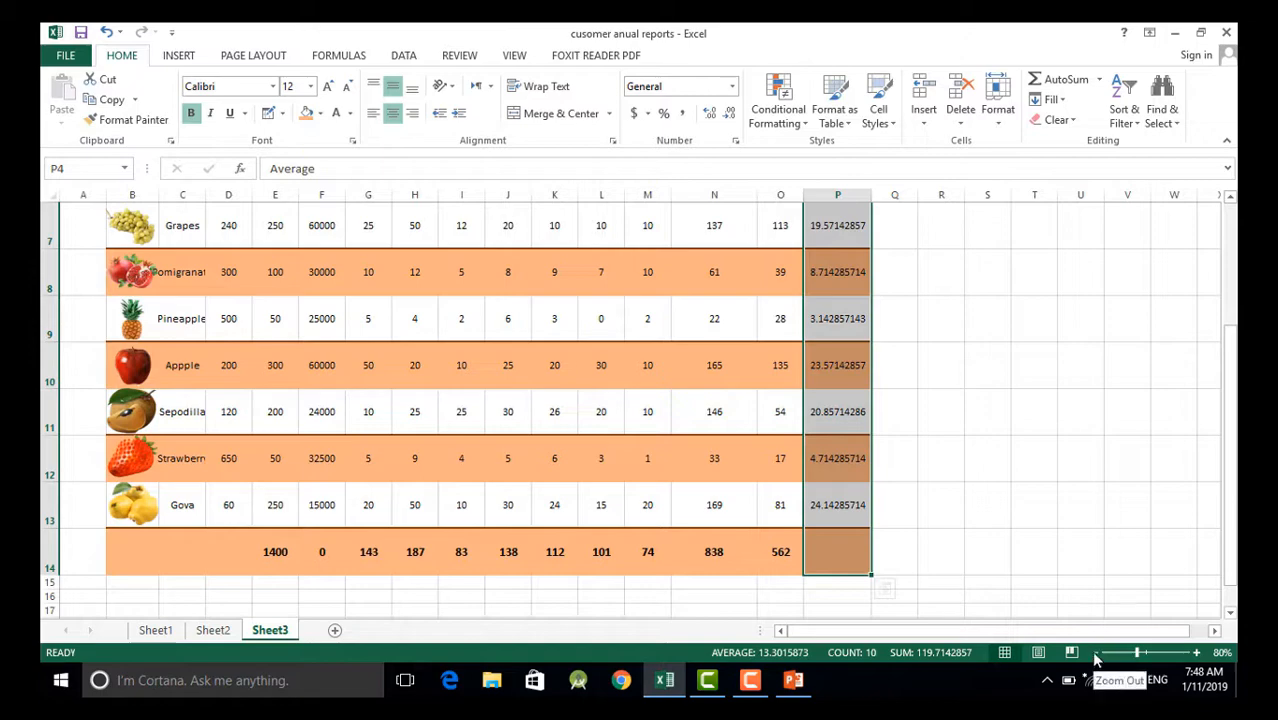
click(1097, 652)
scroll(865, 530, up, 1)
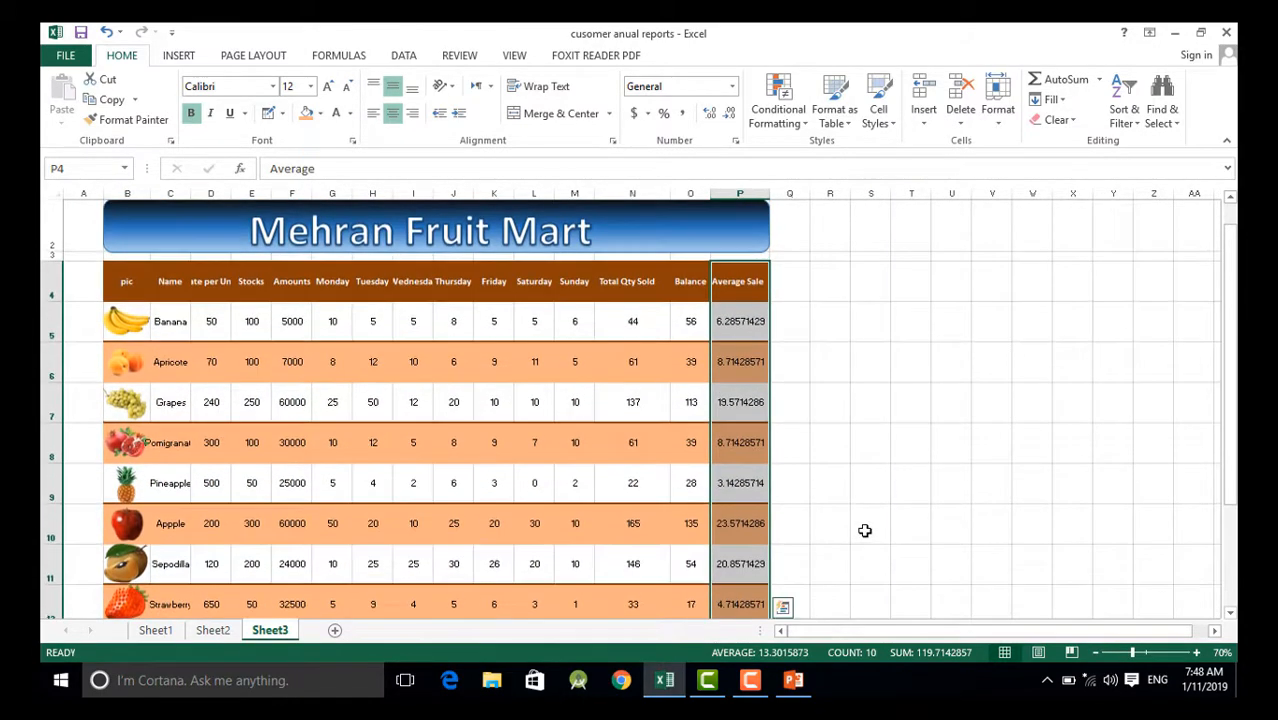
click(1097, 652)
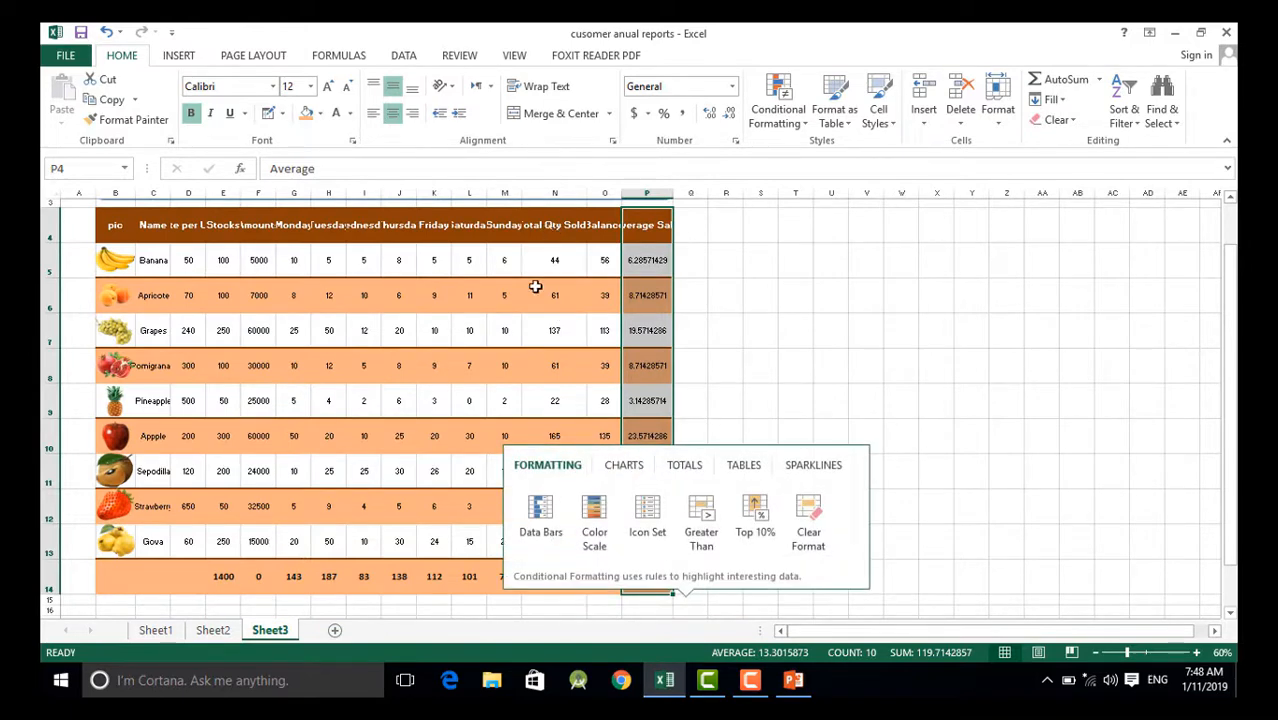
drag(553, 234, 565, 568)
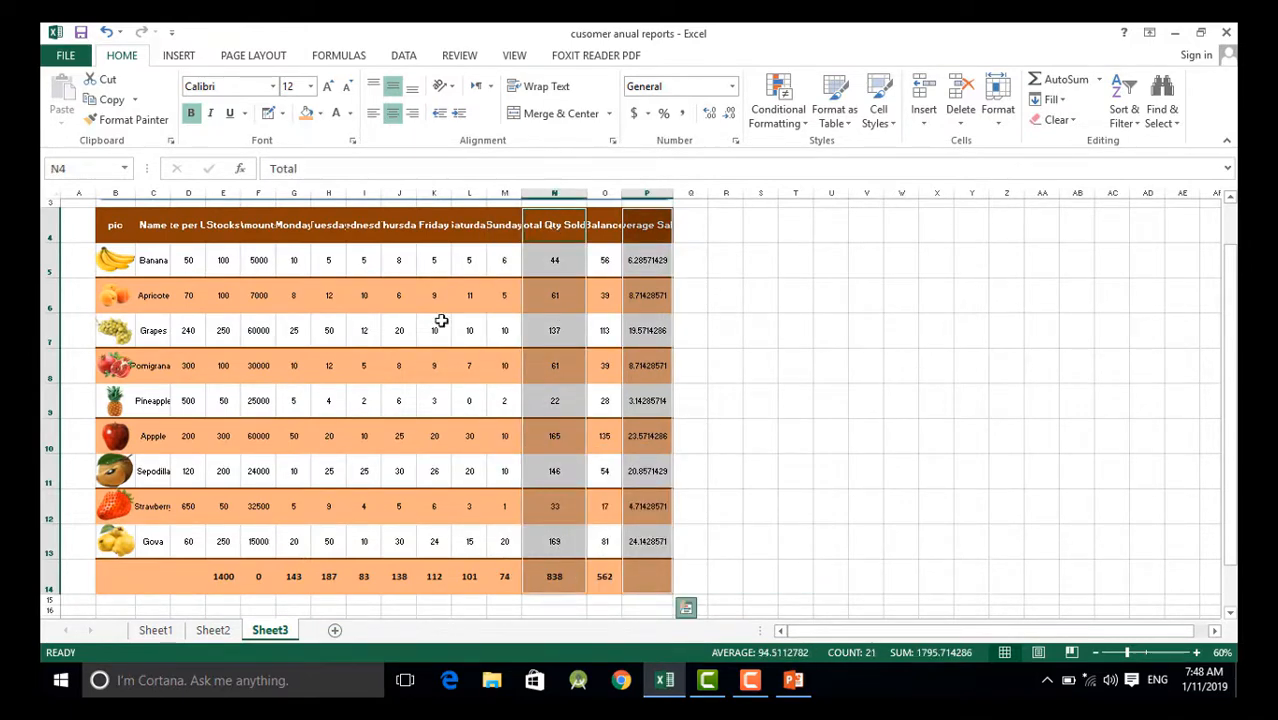
drag(456, 226, 462, 580)
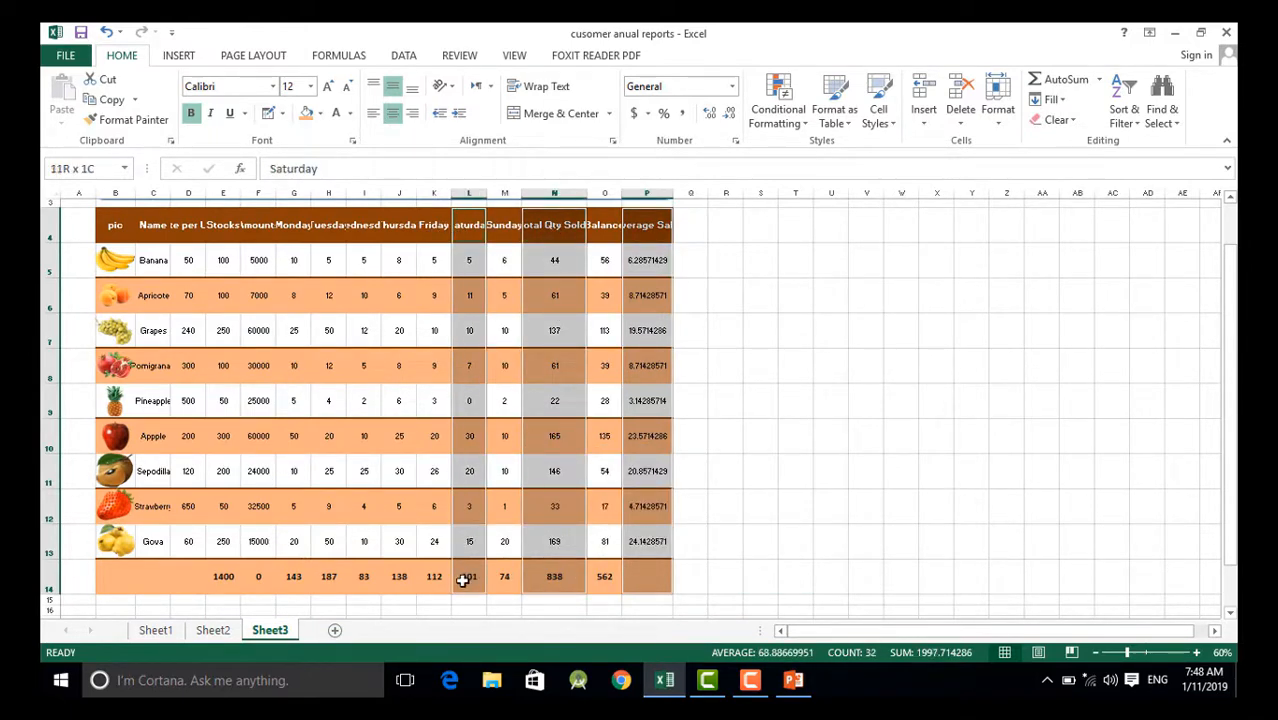
drag(406, 222, 362, 575)
drag(324, 224, 328, 588)
drag(254, 221, 252, 581)
drag(187, 227, 188, 578)
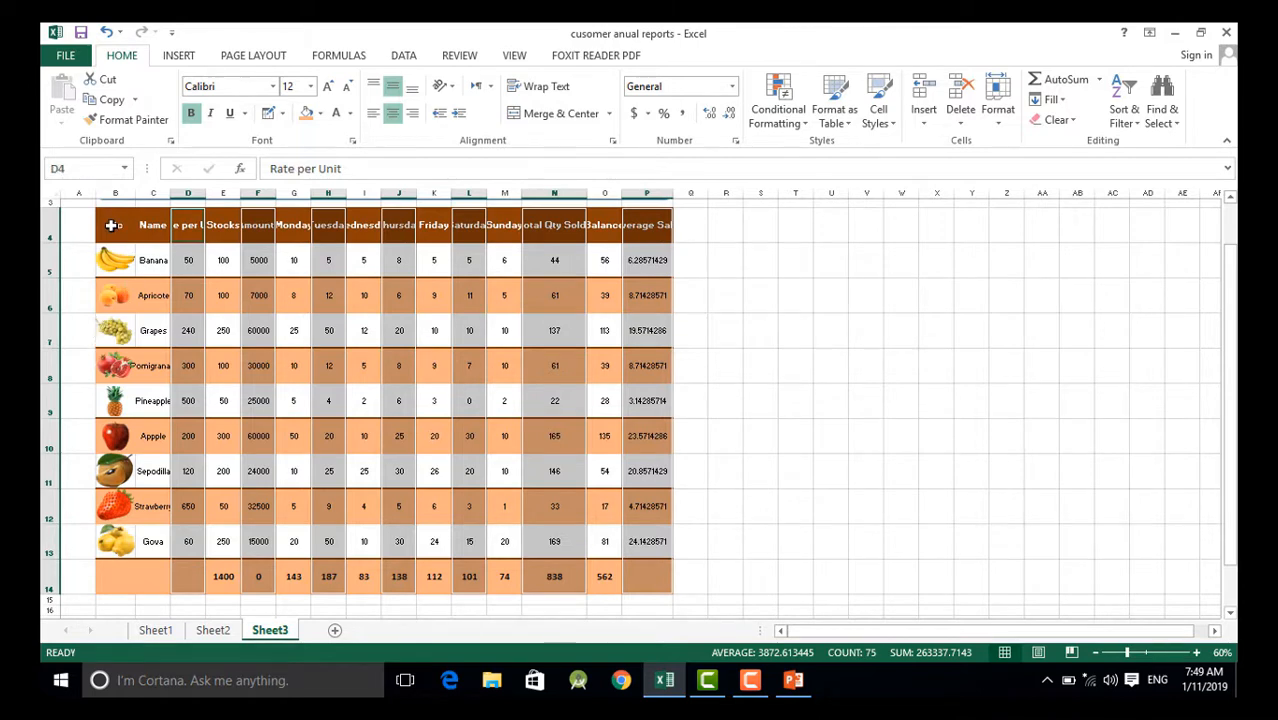
drag(111, 225, 115, 582)
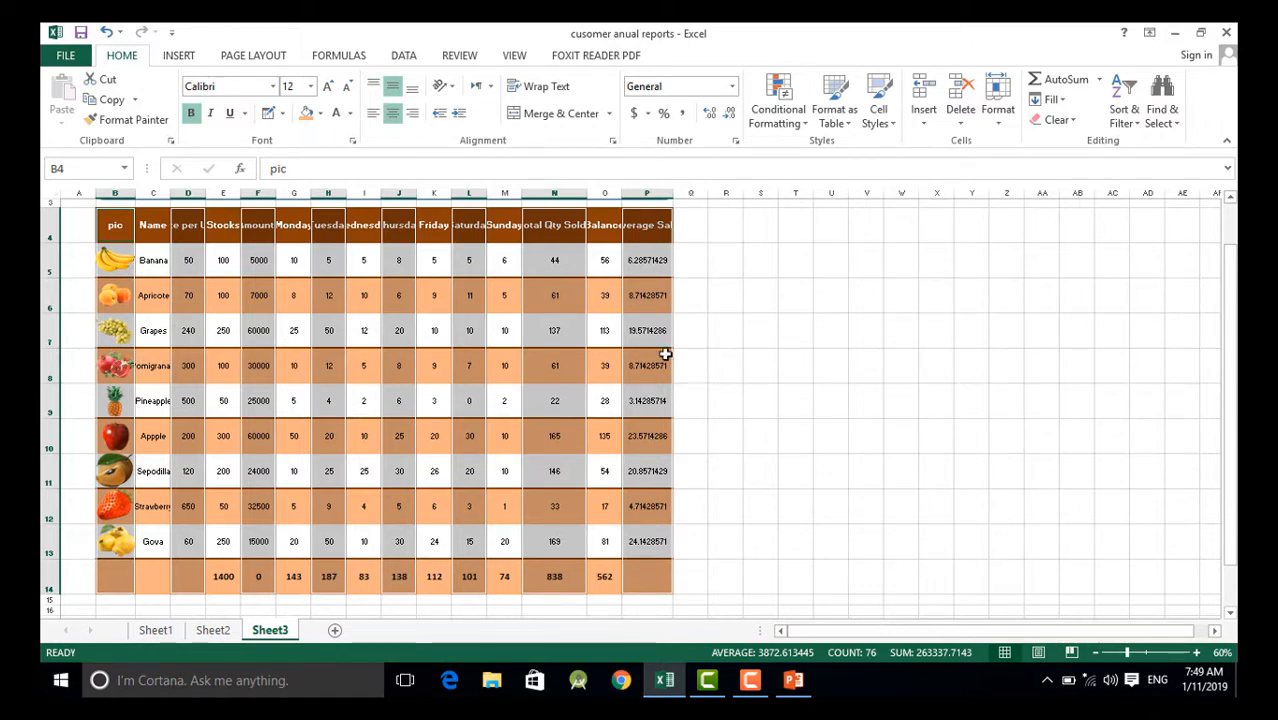
click(283, 114)
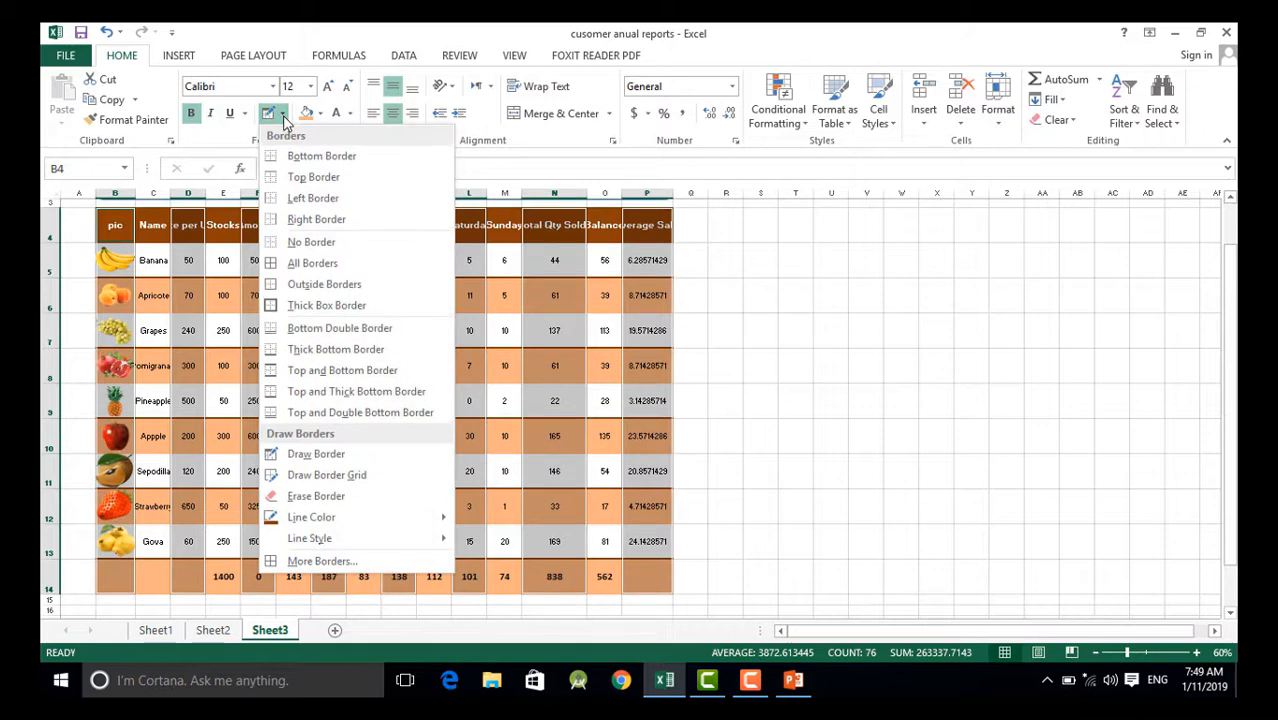
click(289, 199)
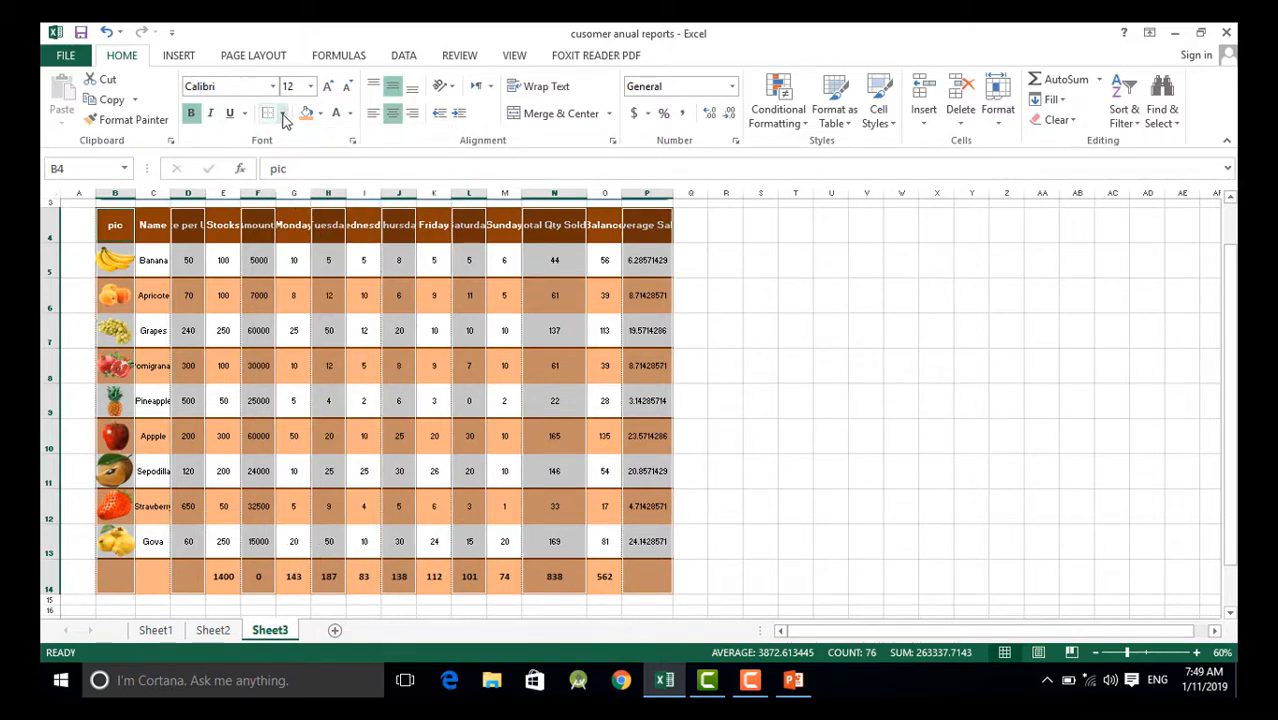
click(283, 116)
click(306, 215)
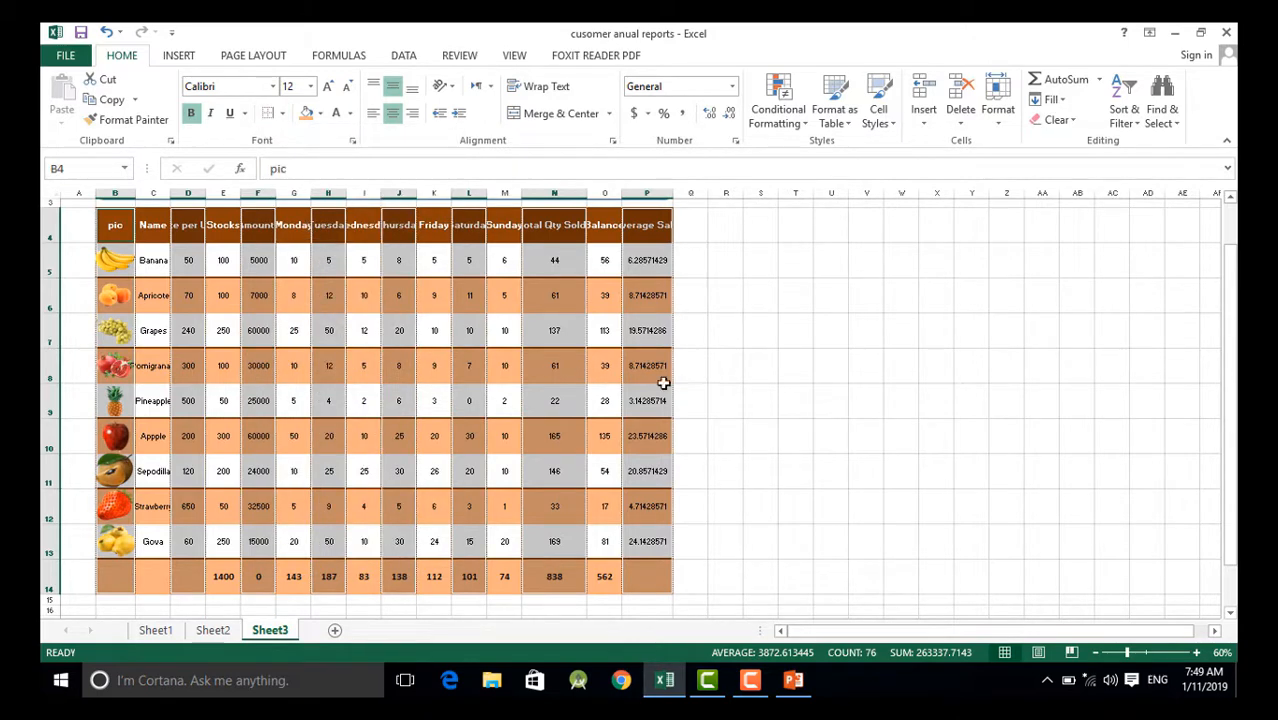
Examine the vertical column borders across the whole table, from the banner to the totals row, at 90% zoom
click(750, 375)
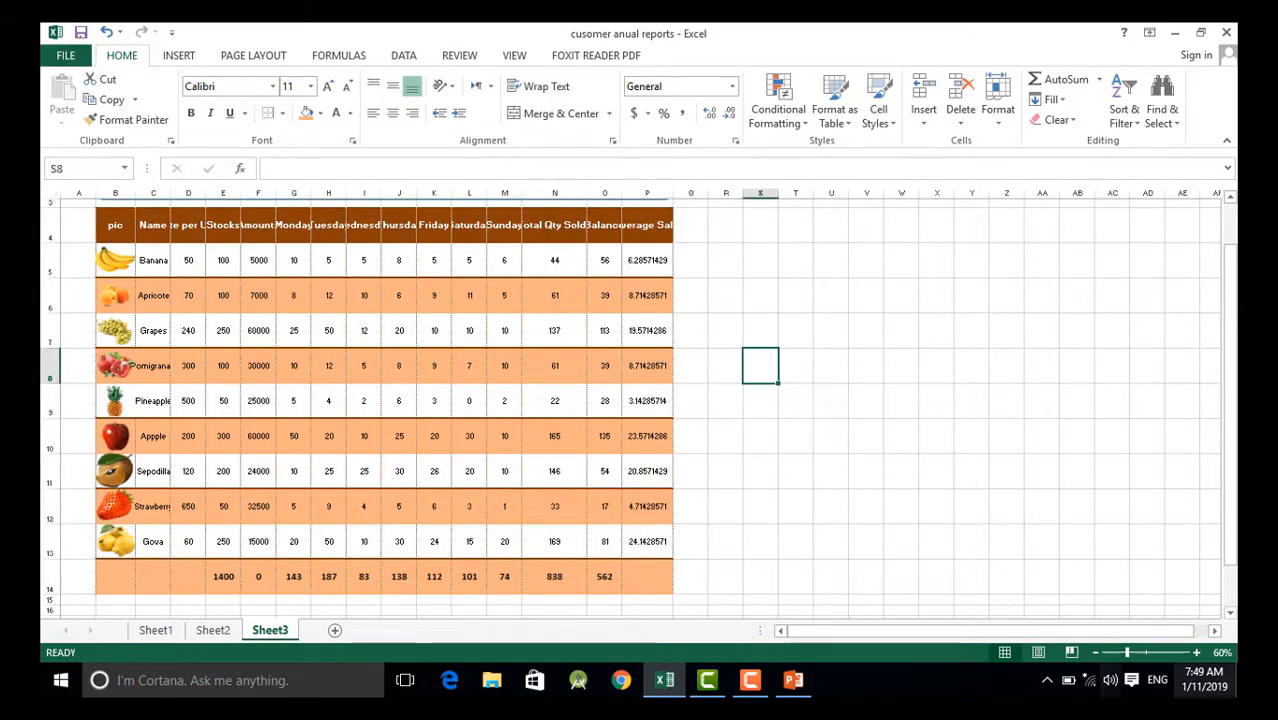
click(1196, 652)
click(1196, 652)
click(1196, 652)
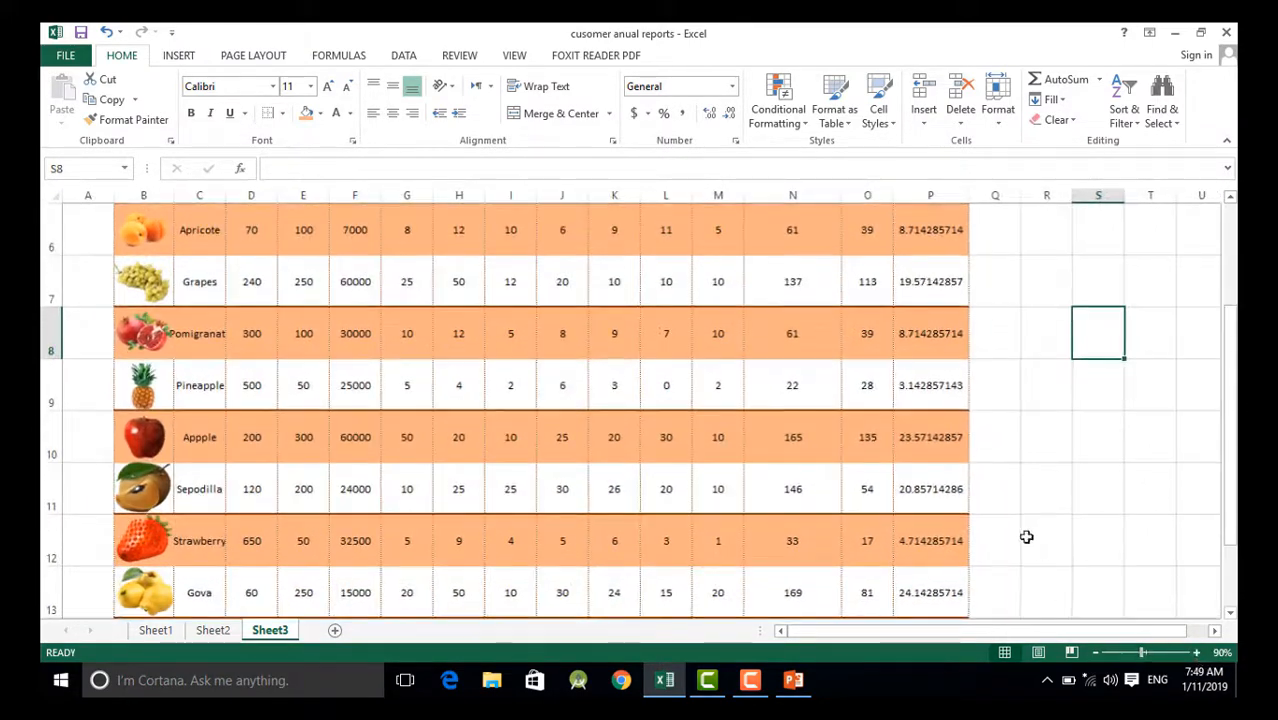
scroll(400, 400, up, 2)
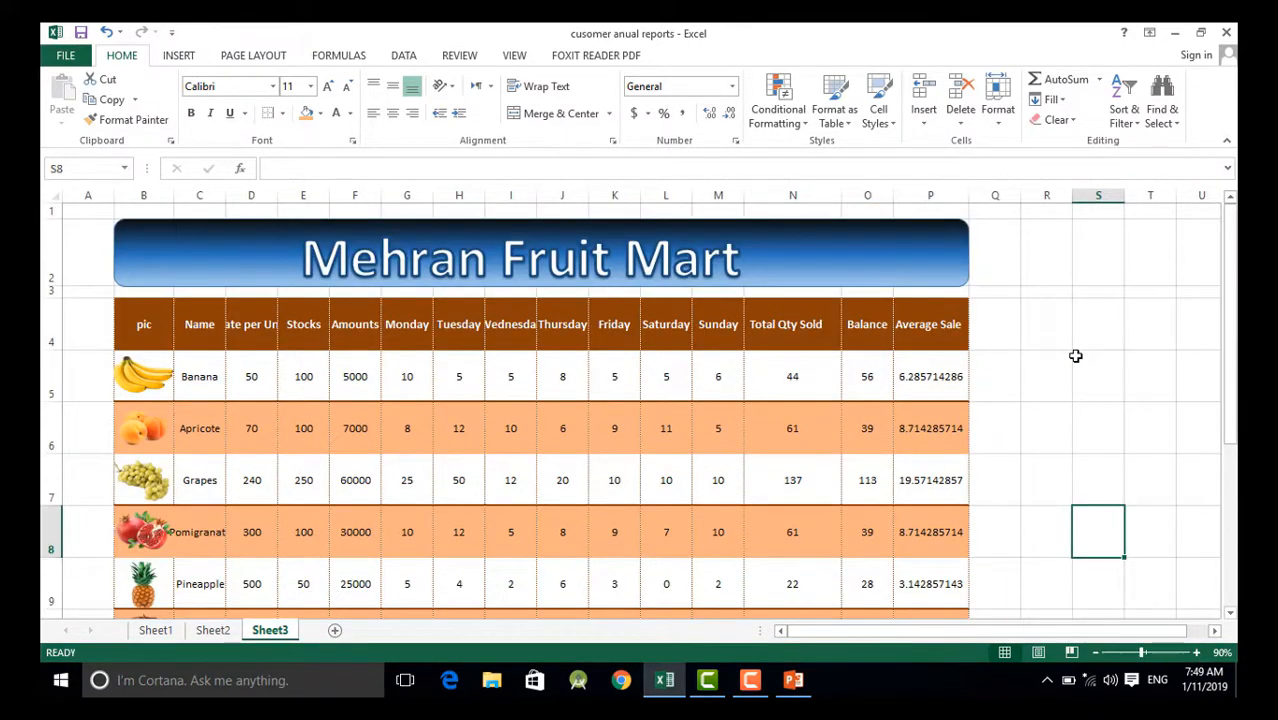
scroll(1075, 356, down, 4)
scroll(1073, 355, up, 2)
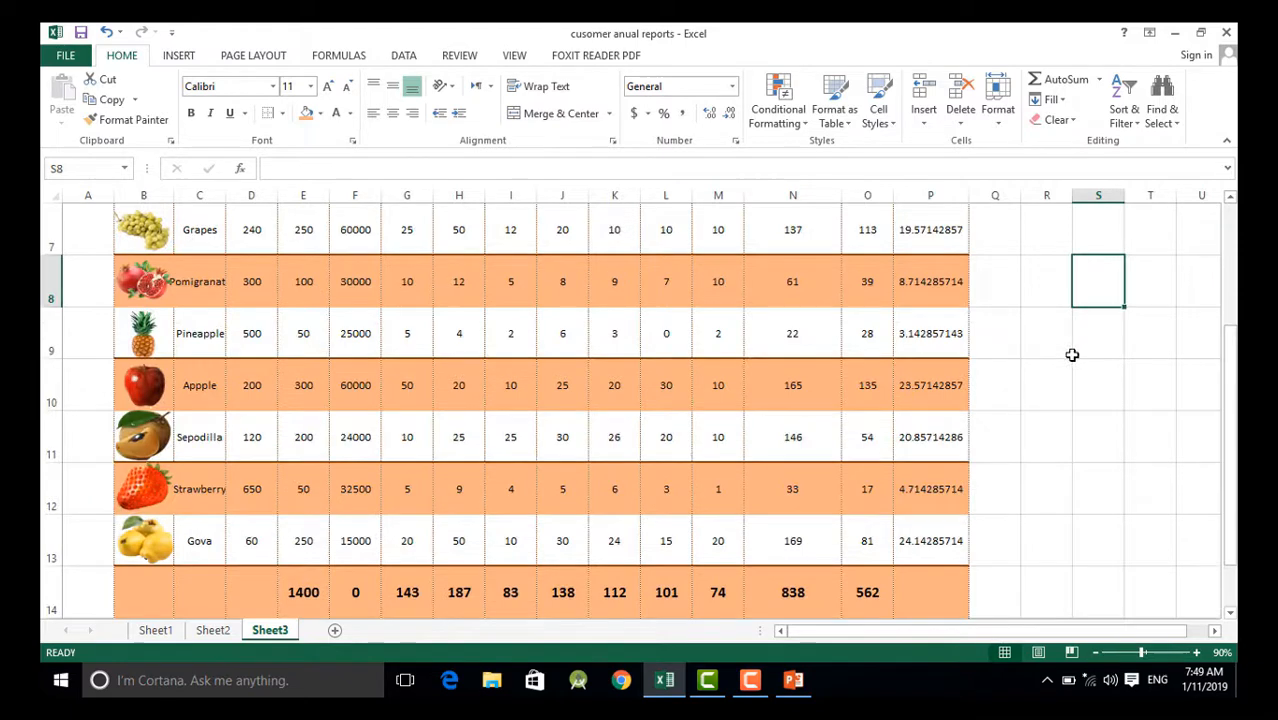
scroll(1072, 355, up, 2)
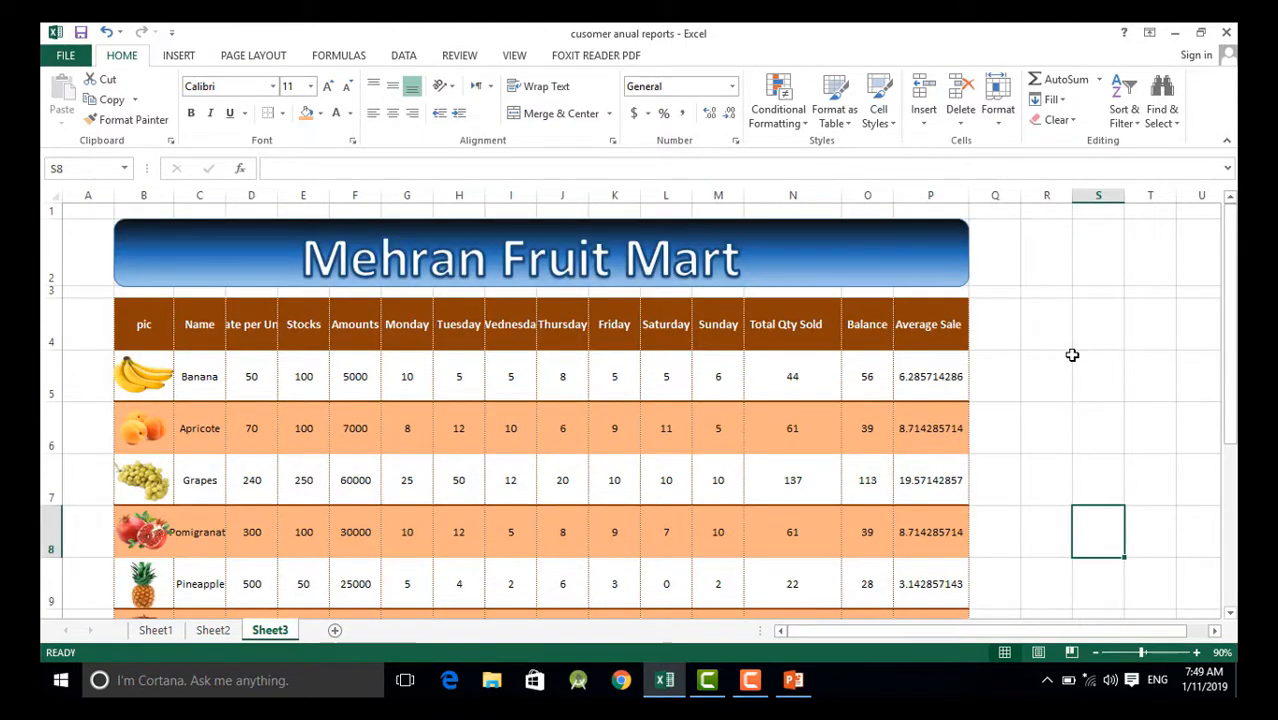